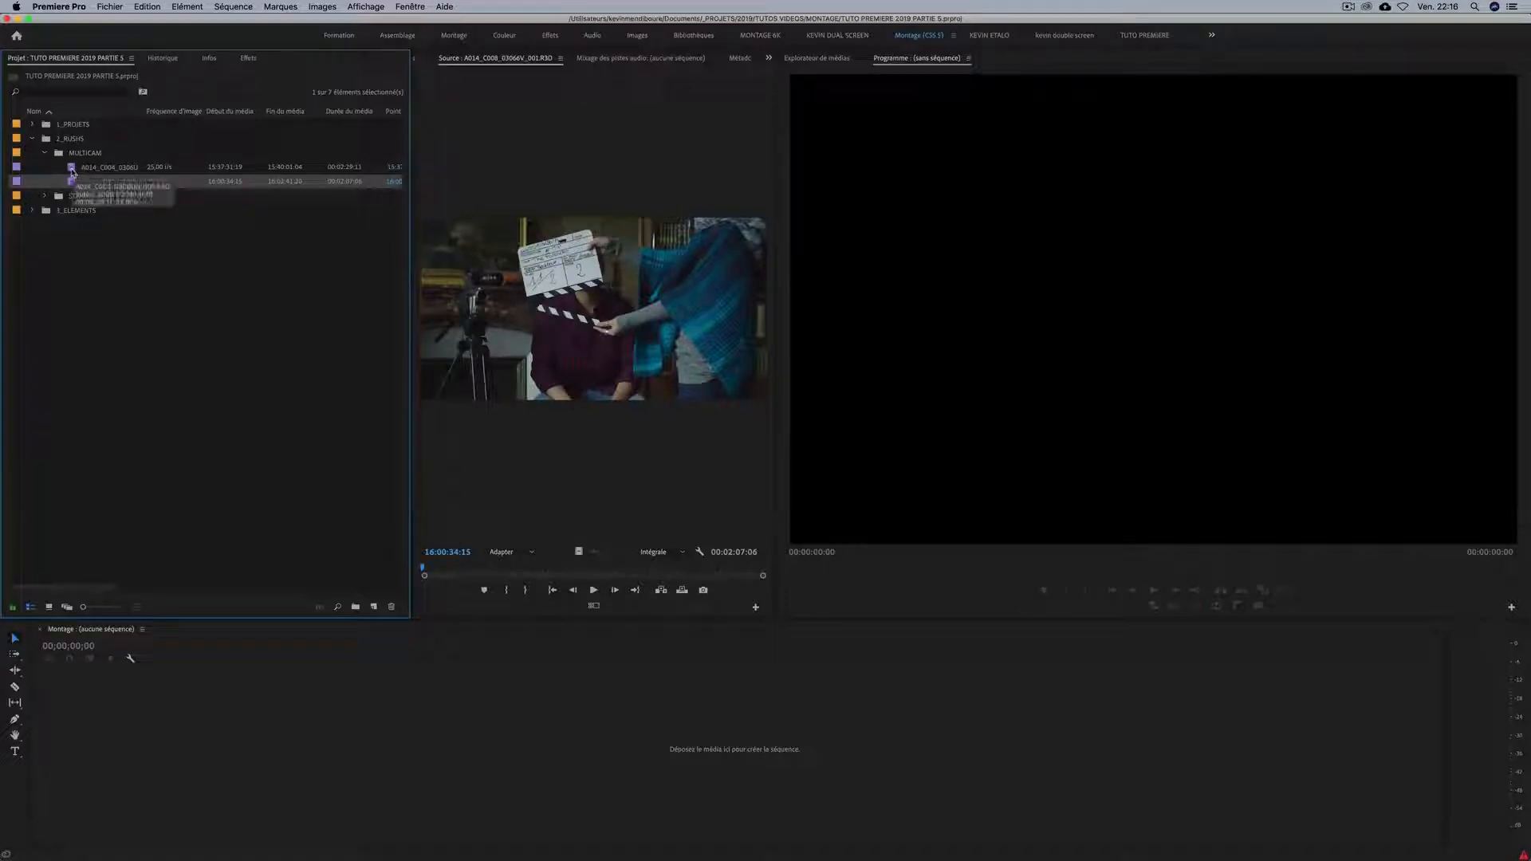
# Preview the clapperboard openings of the two MULTICAM clips, A014_C004 and A014_C008, in the source monitor.
pyautogui.doubleClick(73, 168)
pyautogui.doubleClick(72, 182)
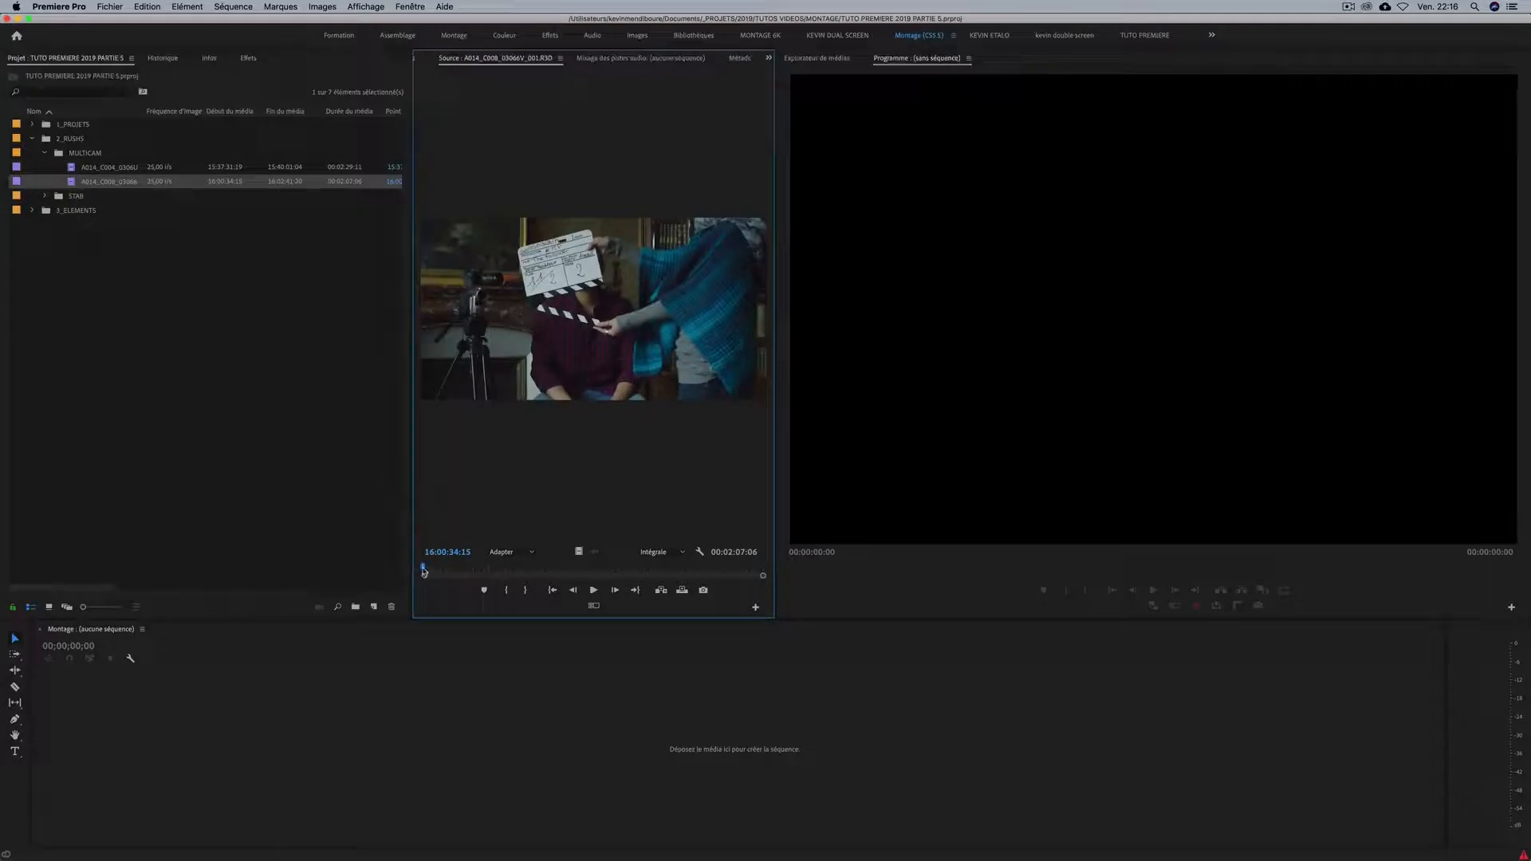
pyautogui.click(424, 572)
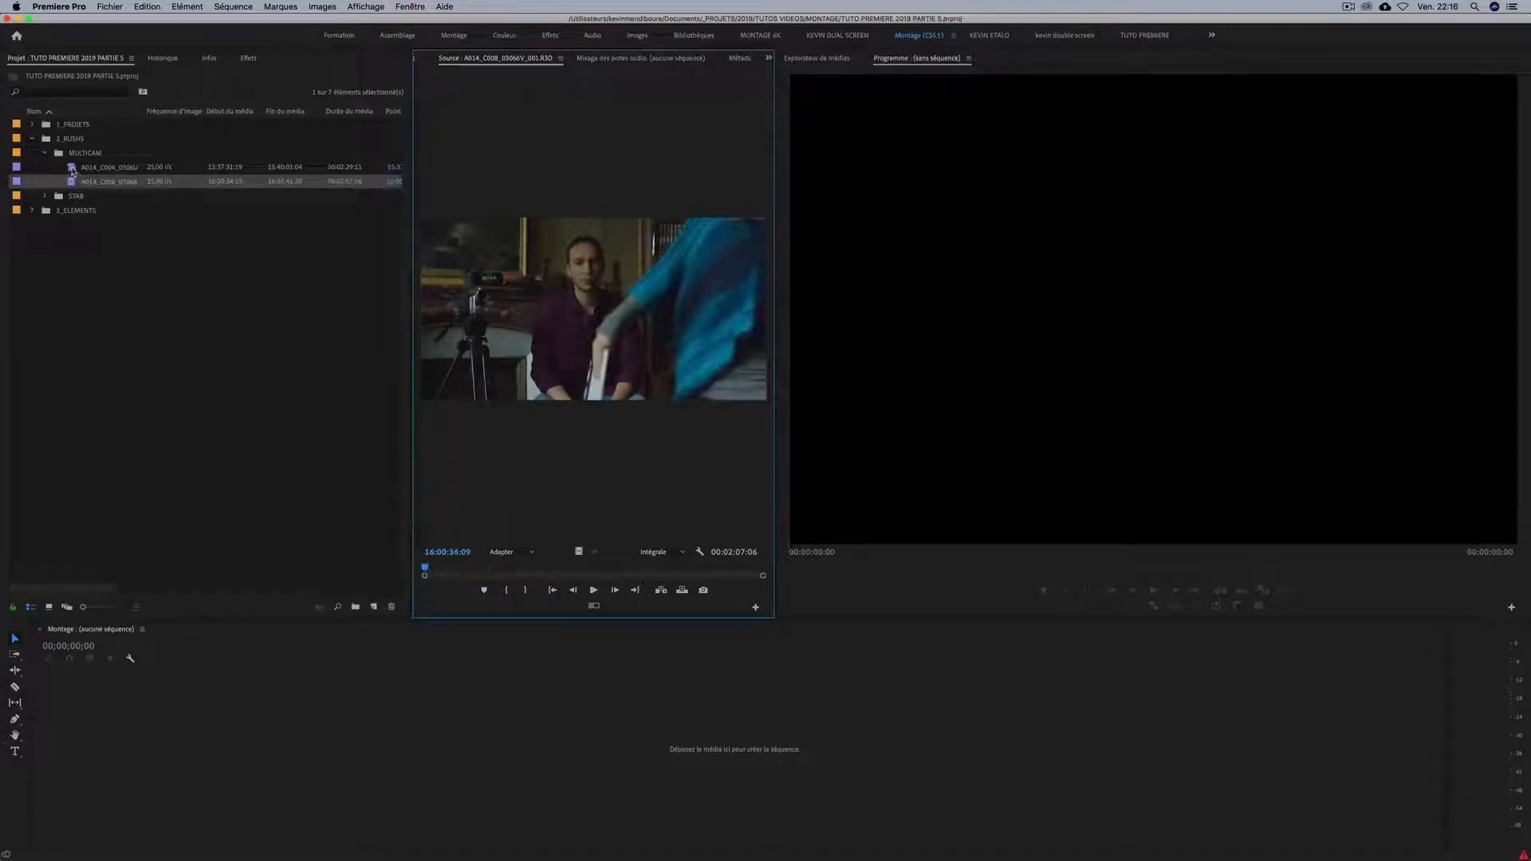
pyautogui.doubleClick(72, 170)
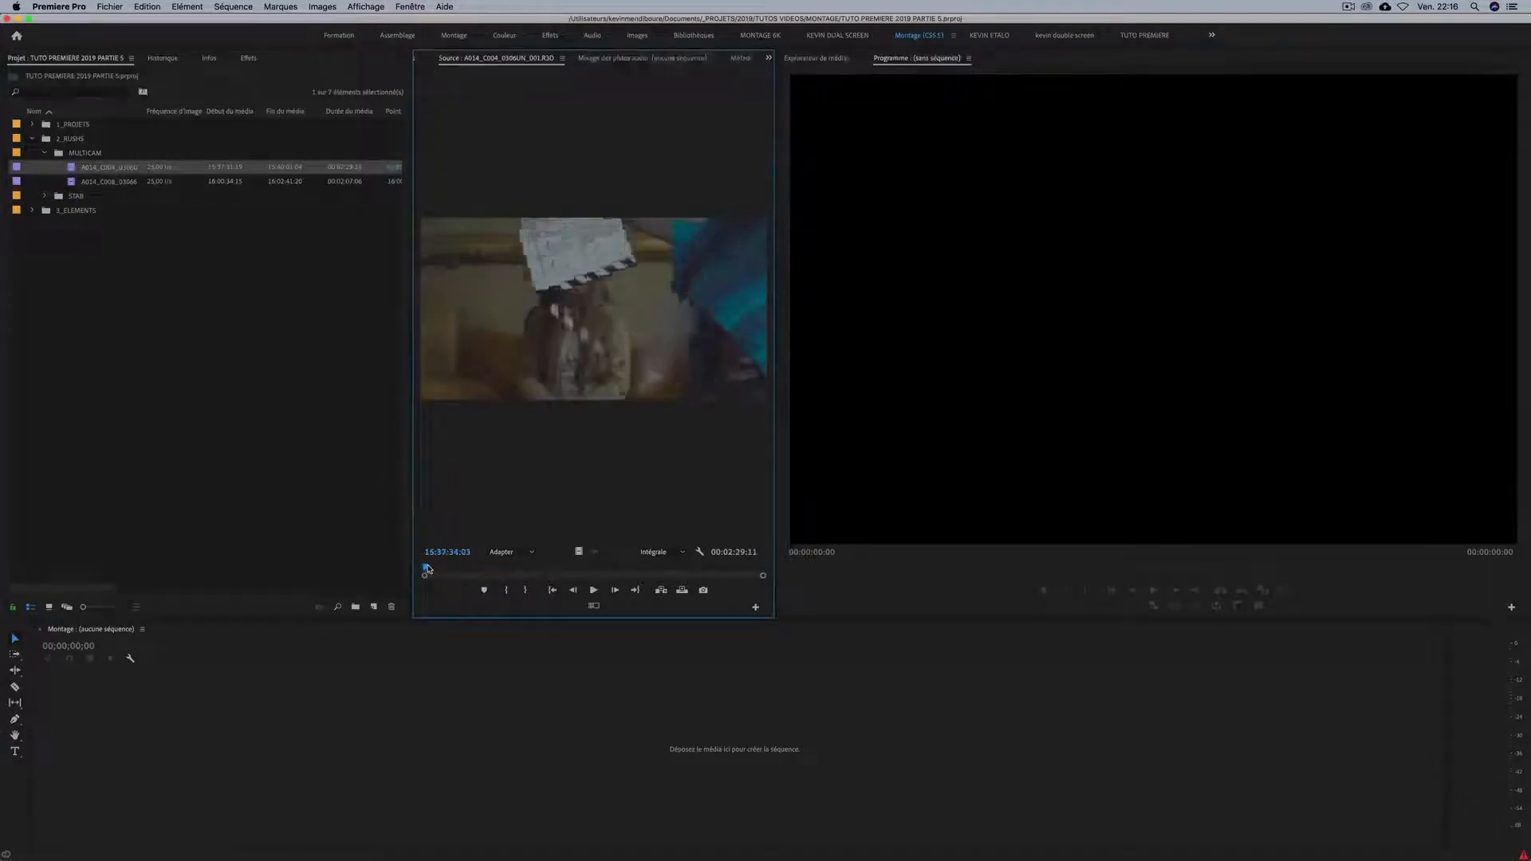
pyautogui.moveTo(427, 569); pyautogui.dragTo(423, 569)
pyautogui.doubleClick(73, 183)
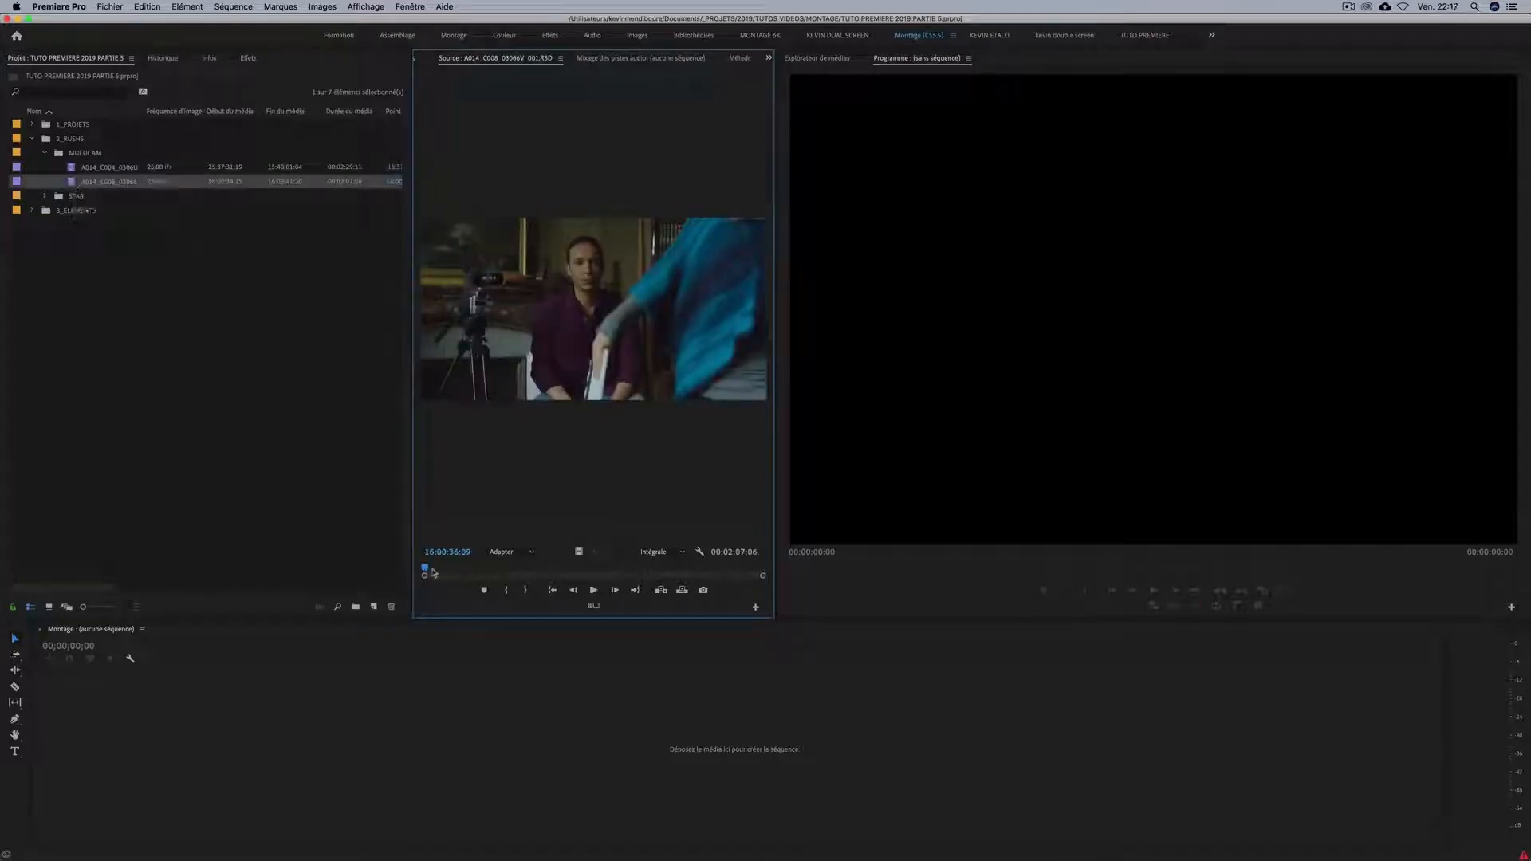
pyautogui.moveTo(426, 568); pyautogui.dragTo(406, 569)
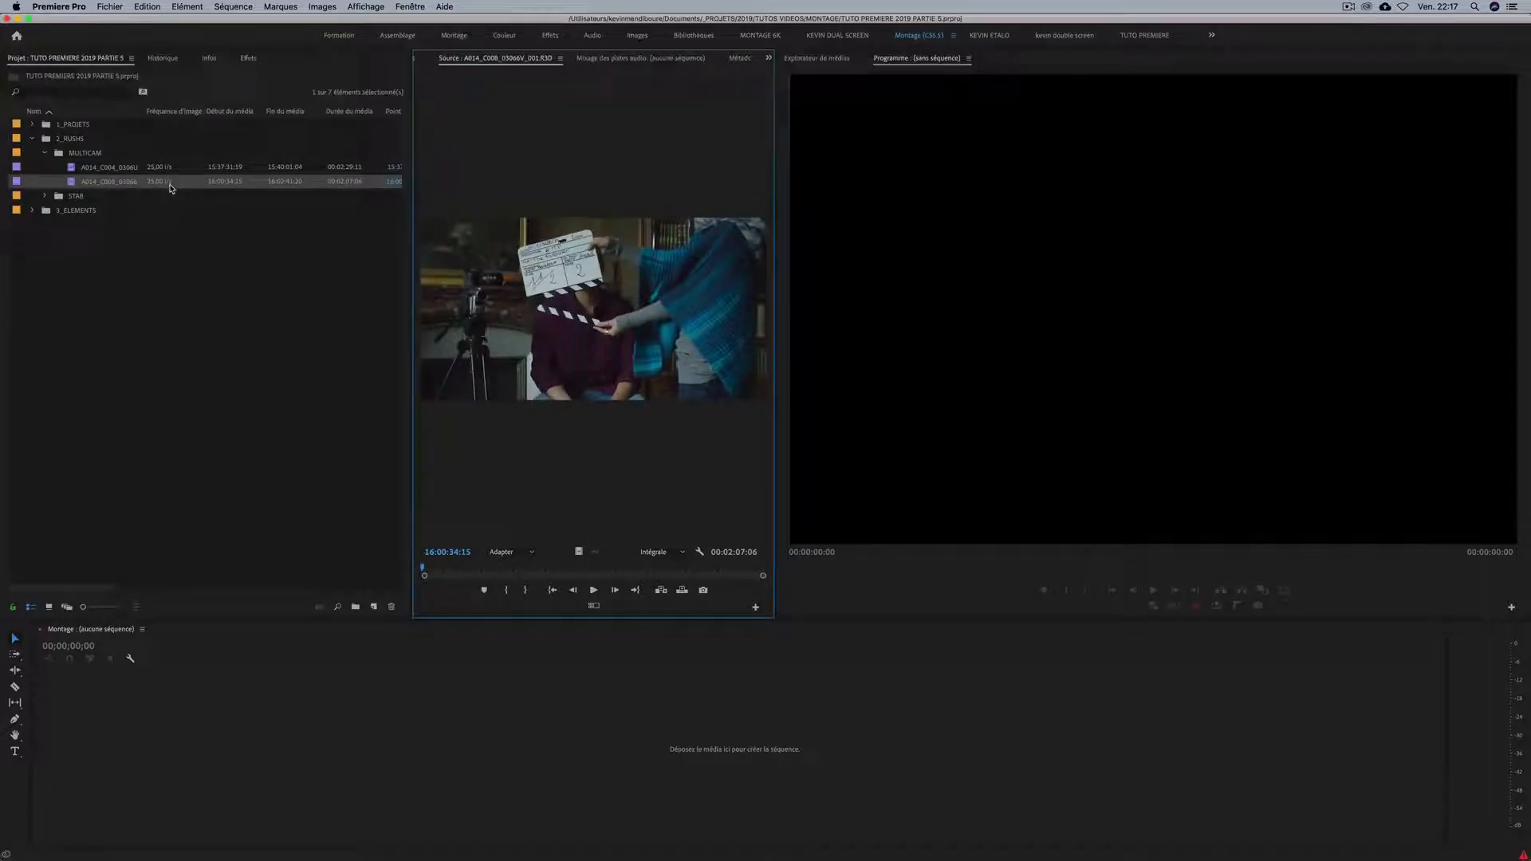
# Create a new sequence from the A014_C008 clip in the MULTICAM bin.
pyautogui.click(73, 187)
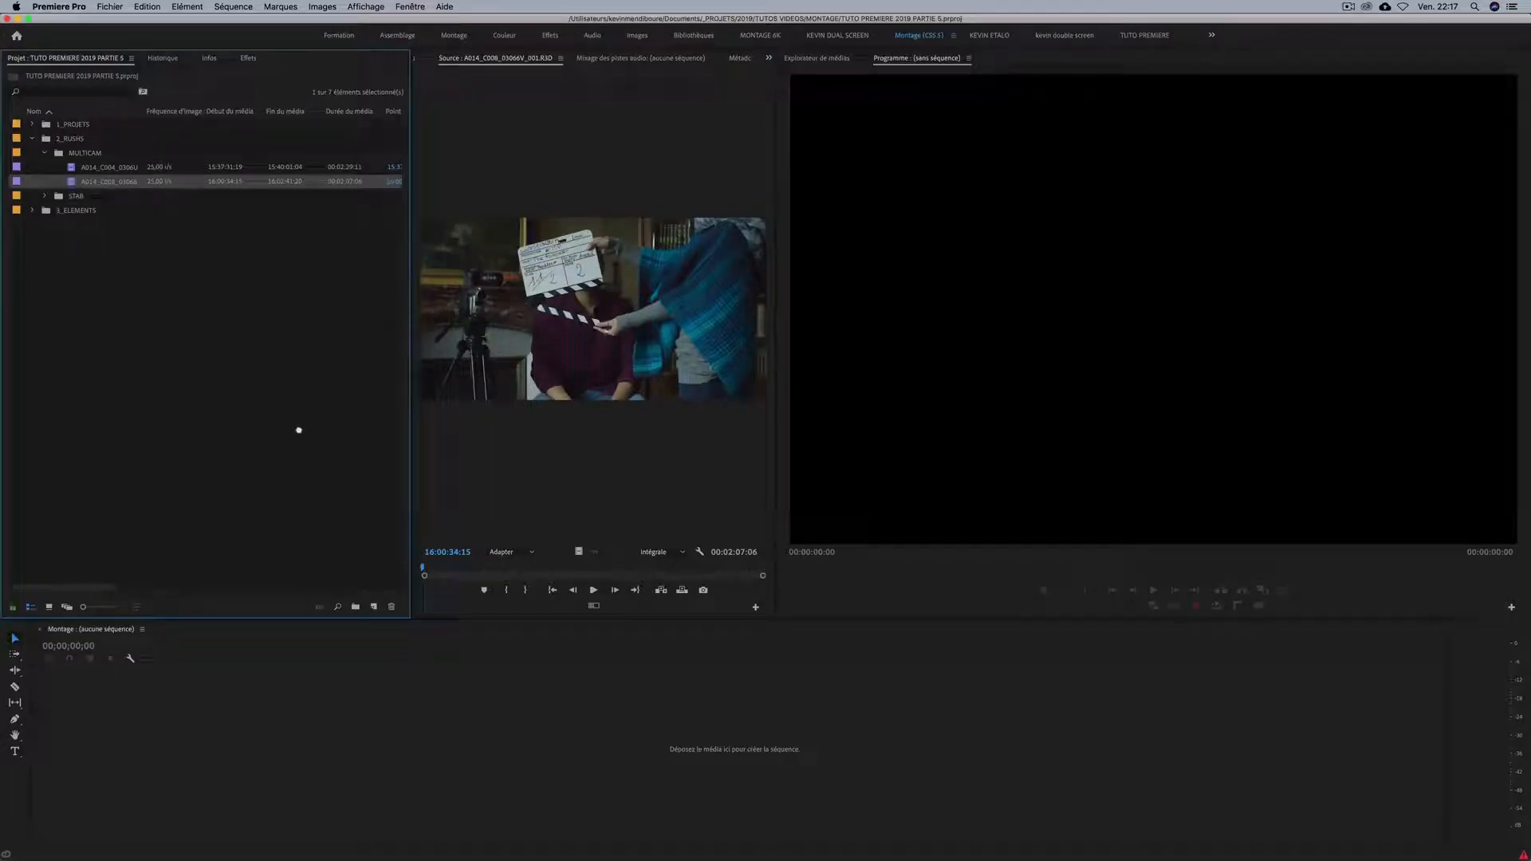
pyautogui.moveTo(375, 610); pyautogui.dragTo(375, 610)
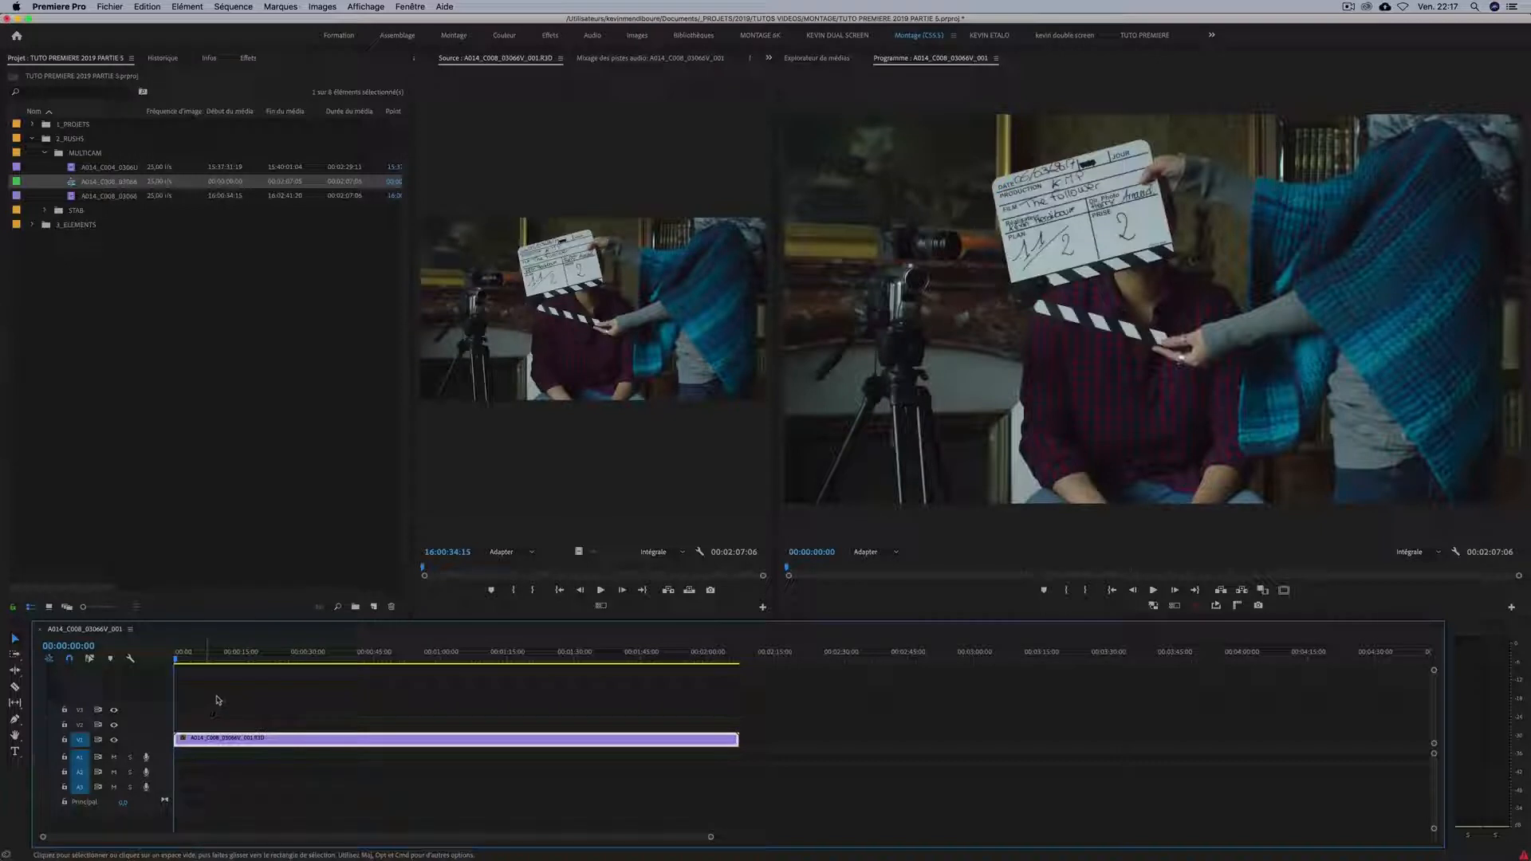
# Rename the new sequence SEQUENCE DIALOGUE SALON and move it into the 1_PROJETS bin.
pyautogui.click(110, 181)
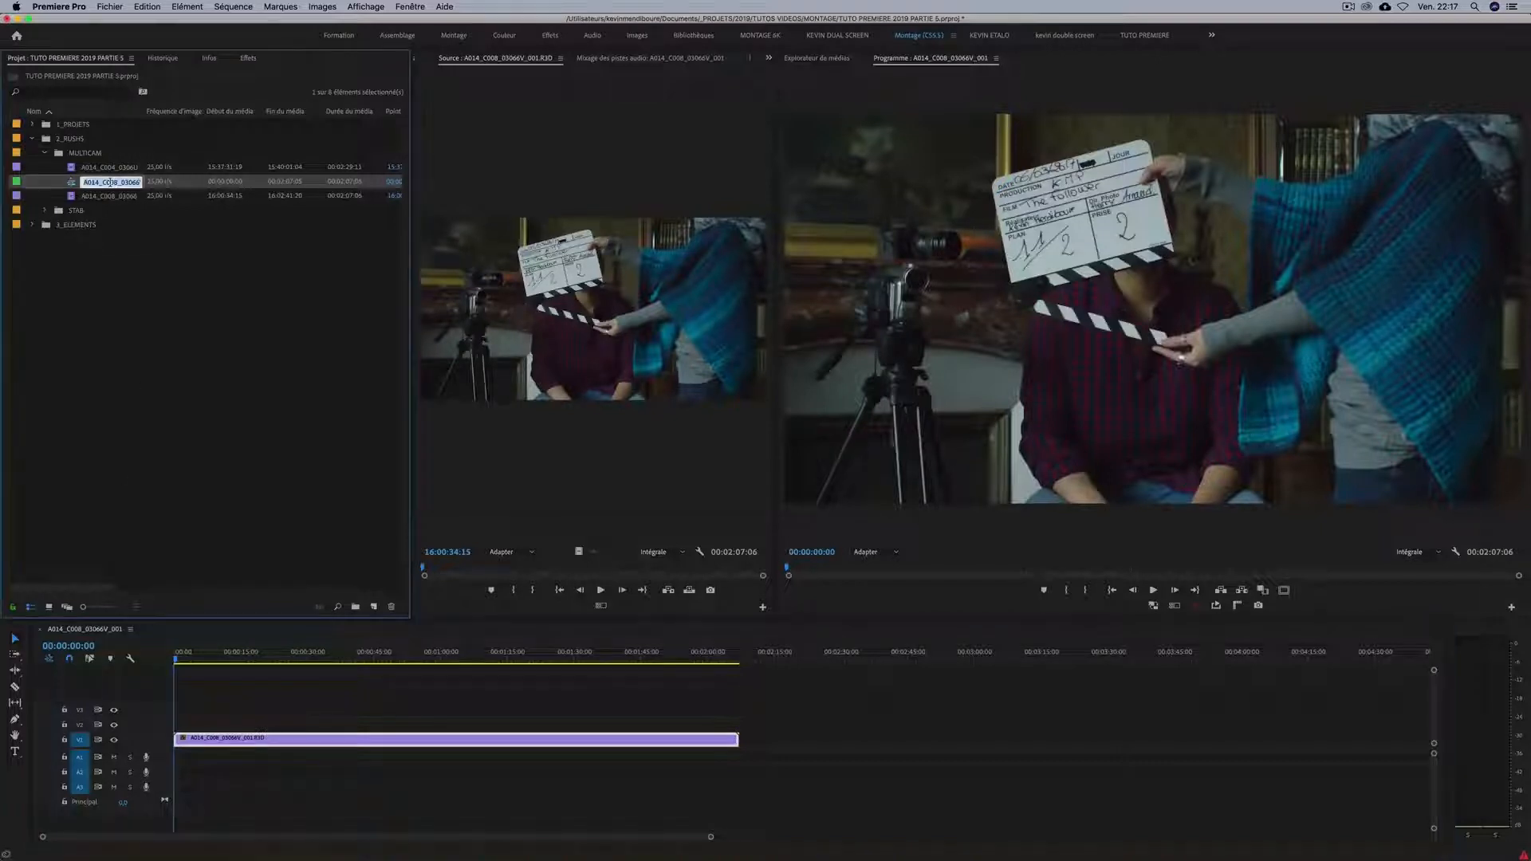
pyautogui.write('SEQUENCE DIALOGUE SALON')
pyautogui.press('Return')
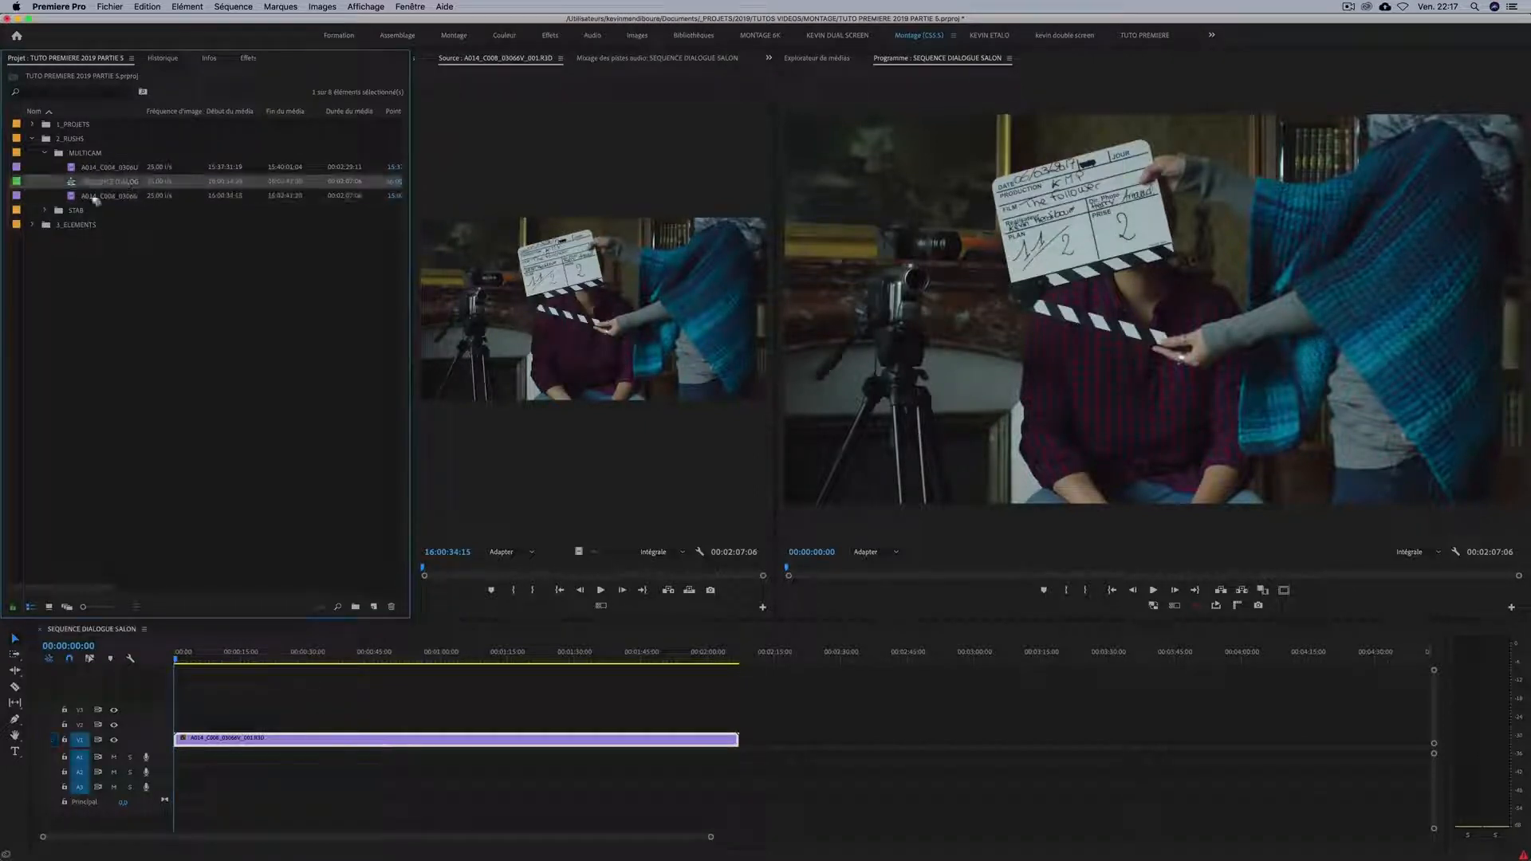
pyautogui.moveTo(70, 124); pyautogui.dragTo(69, 125)
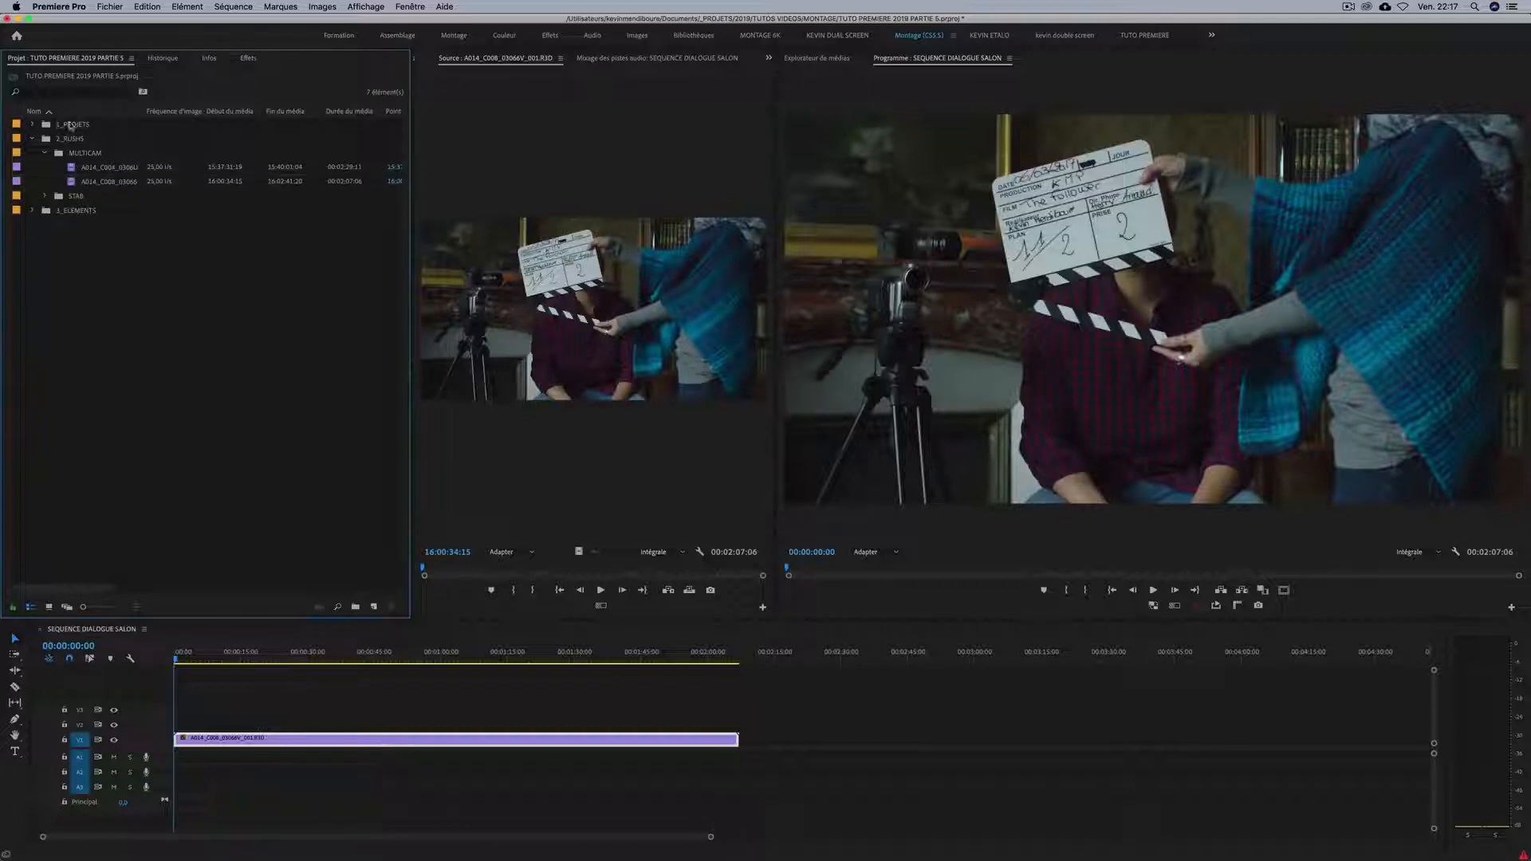
# Expand 3_ELEMENTS down to the 4_PRISES SONS bin's contents and widen the Name column to show full file names.
pyautogui.click(179, 660)
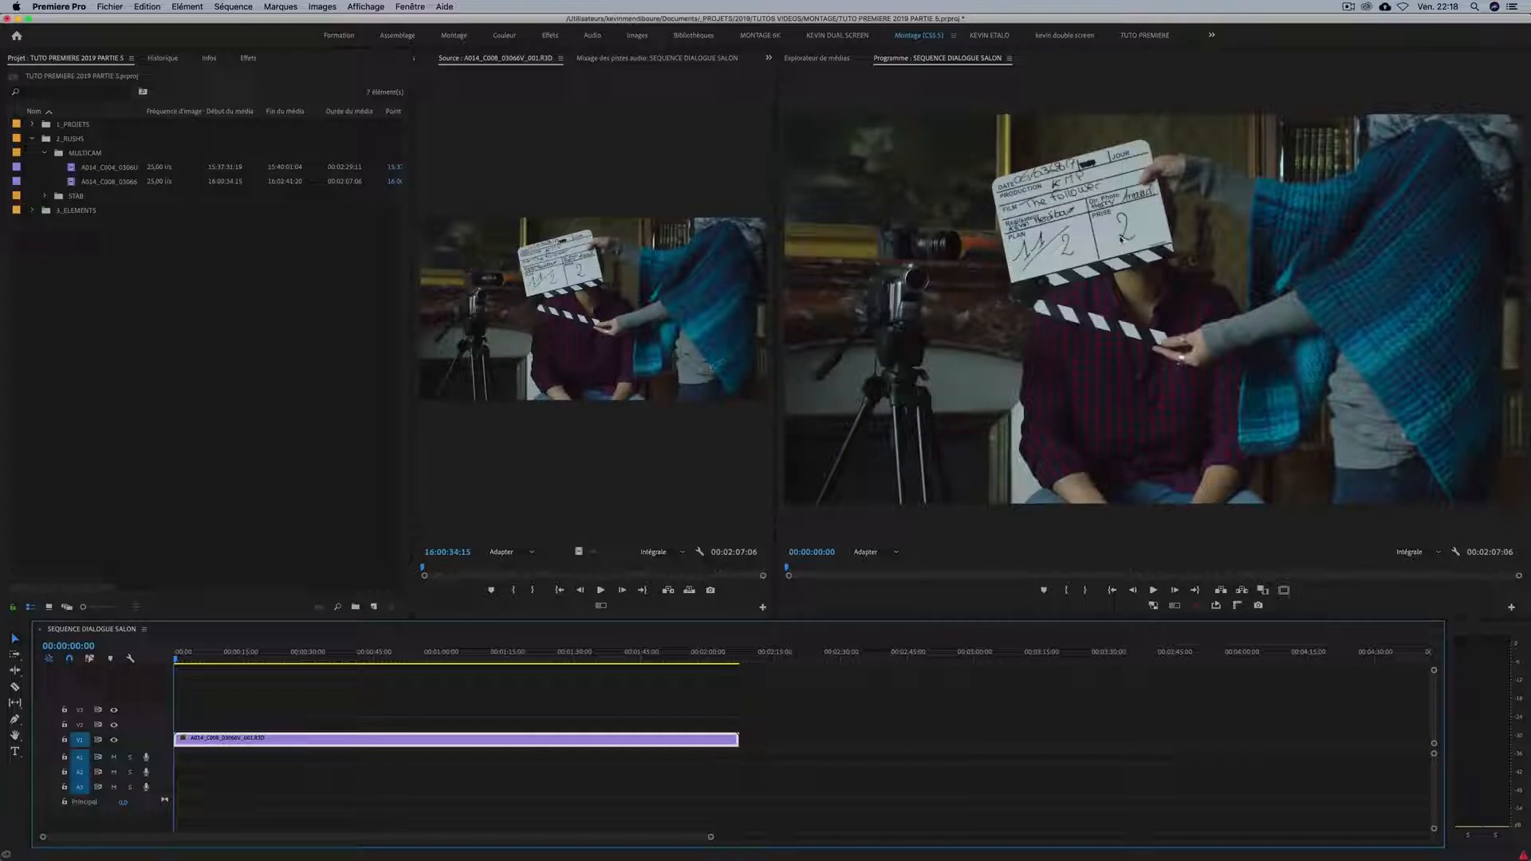
pyautogui.click(33, 210)
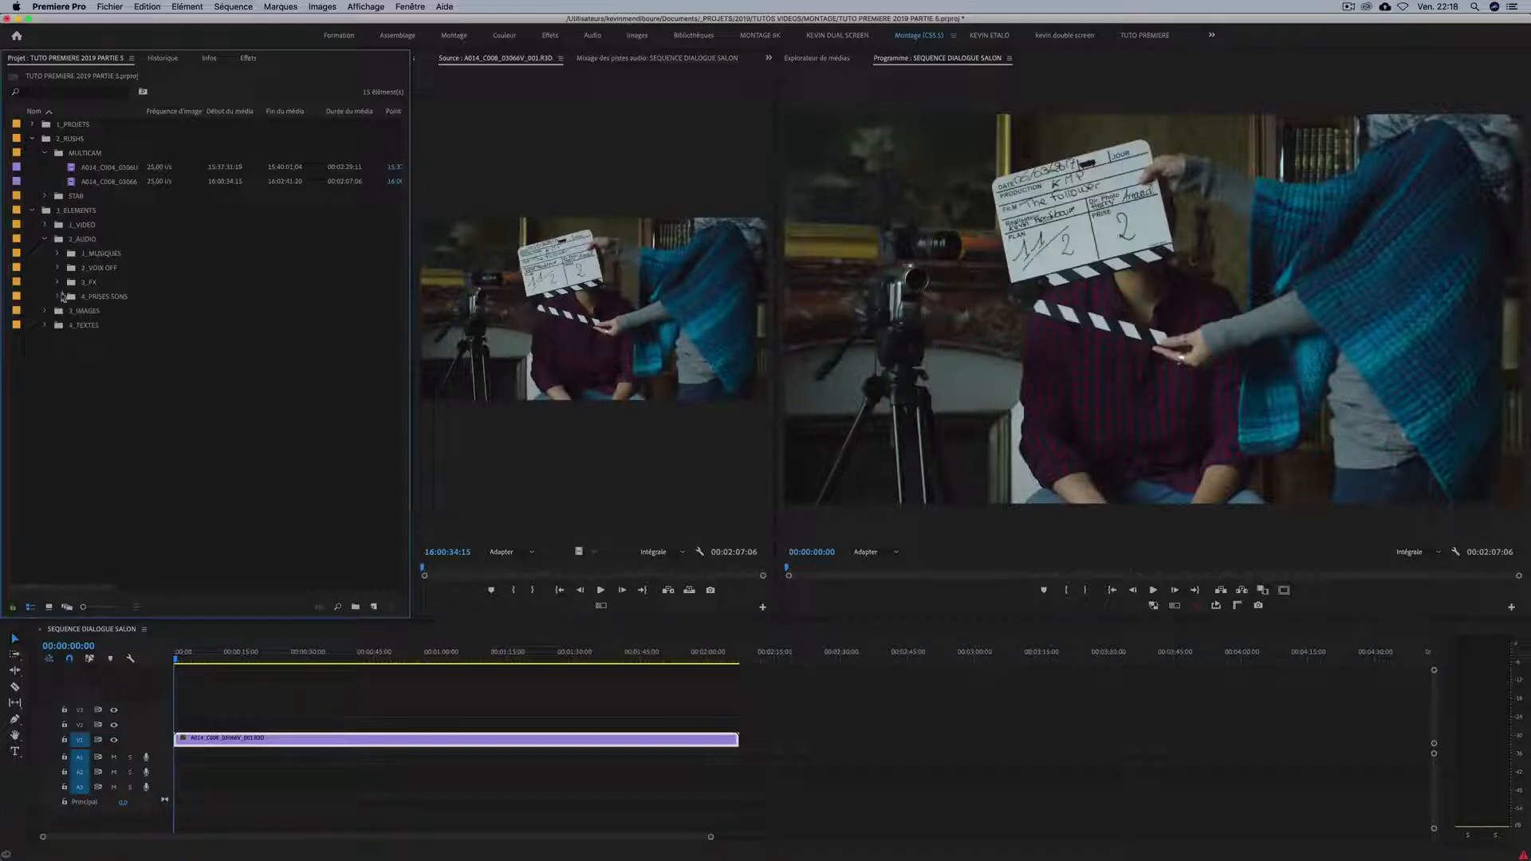
pyautogui.click(58, 297)
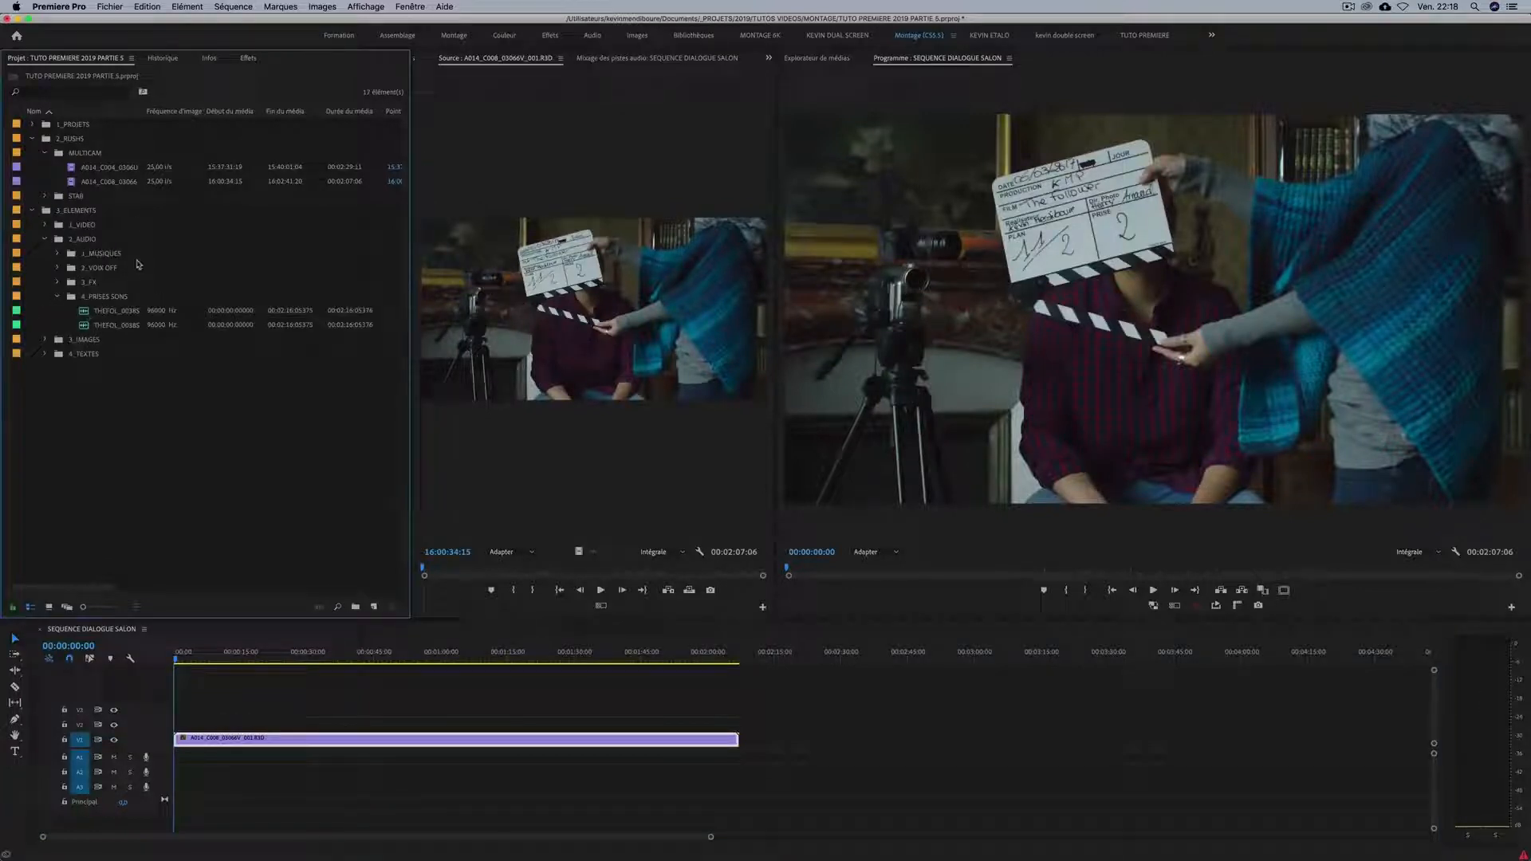
pyautogui.moveTo(139, 113); pyautogui.dragTo(188, 113)
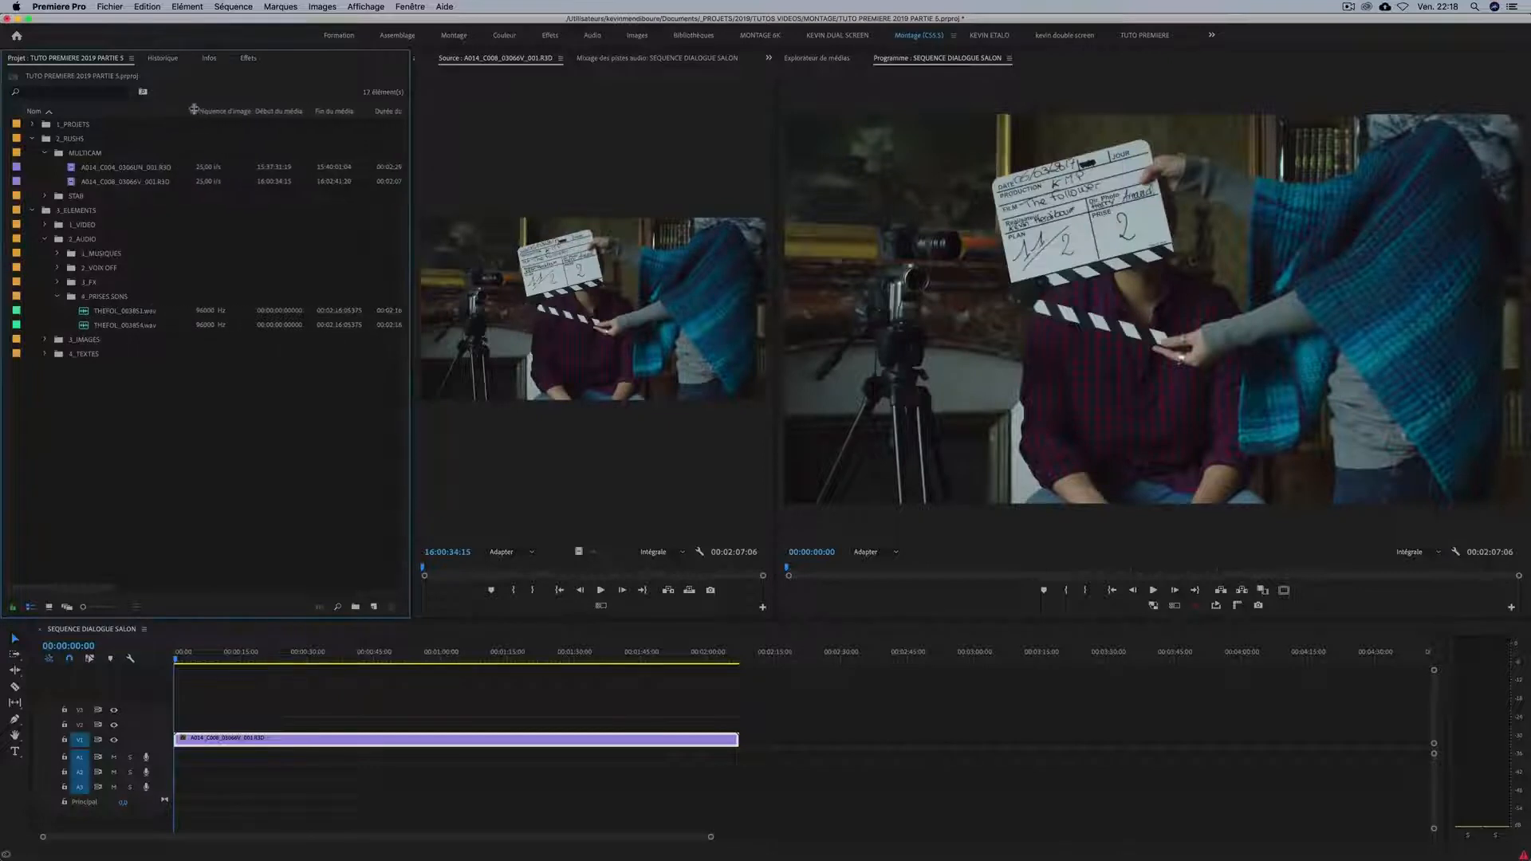
# Examine the two THEFOL sound takes in the 4_PRISES SONS bin.
pyautogui.click(126, 312)
pyautogui.click(123, 327)
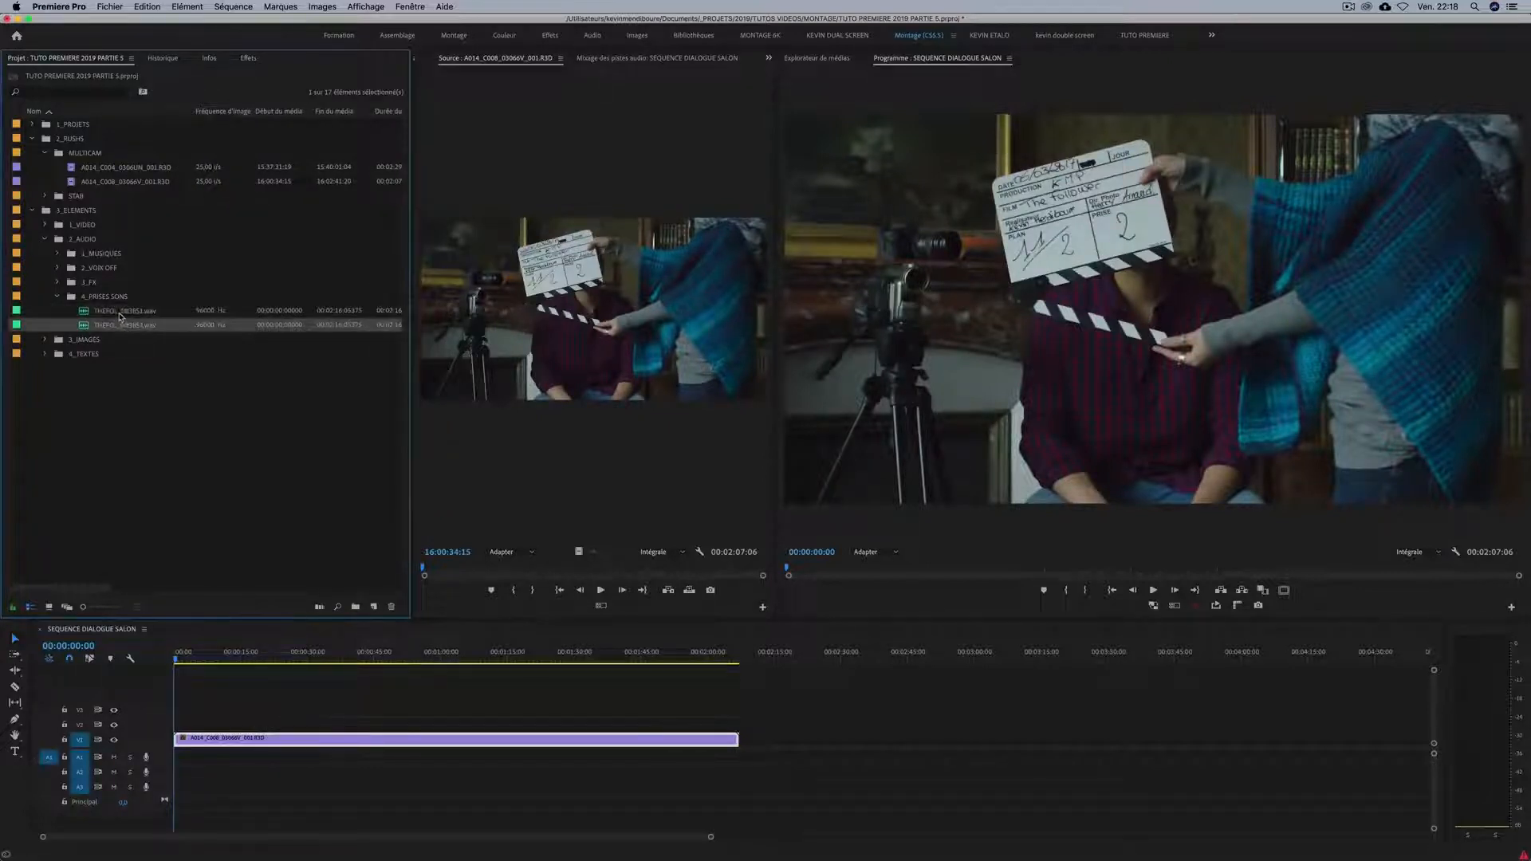
pyautogui.click(119, 314)
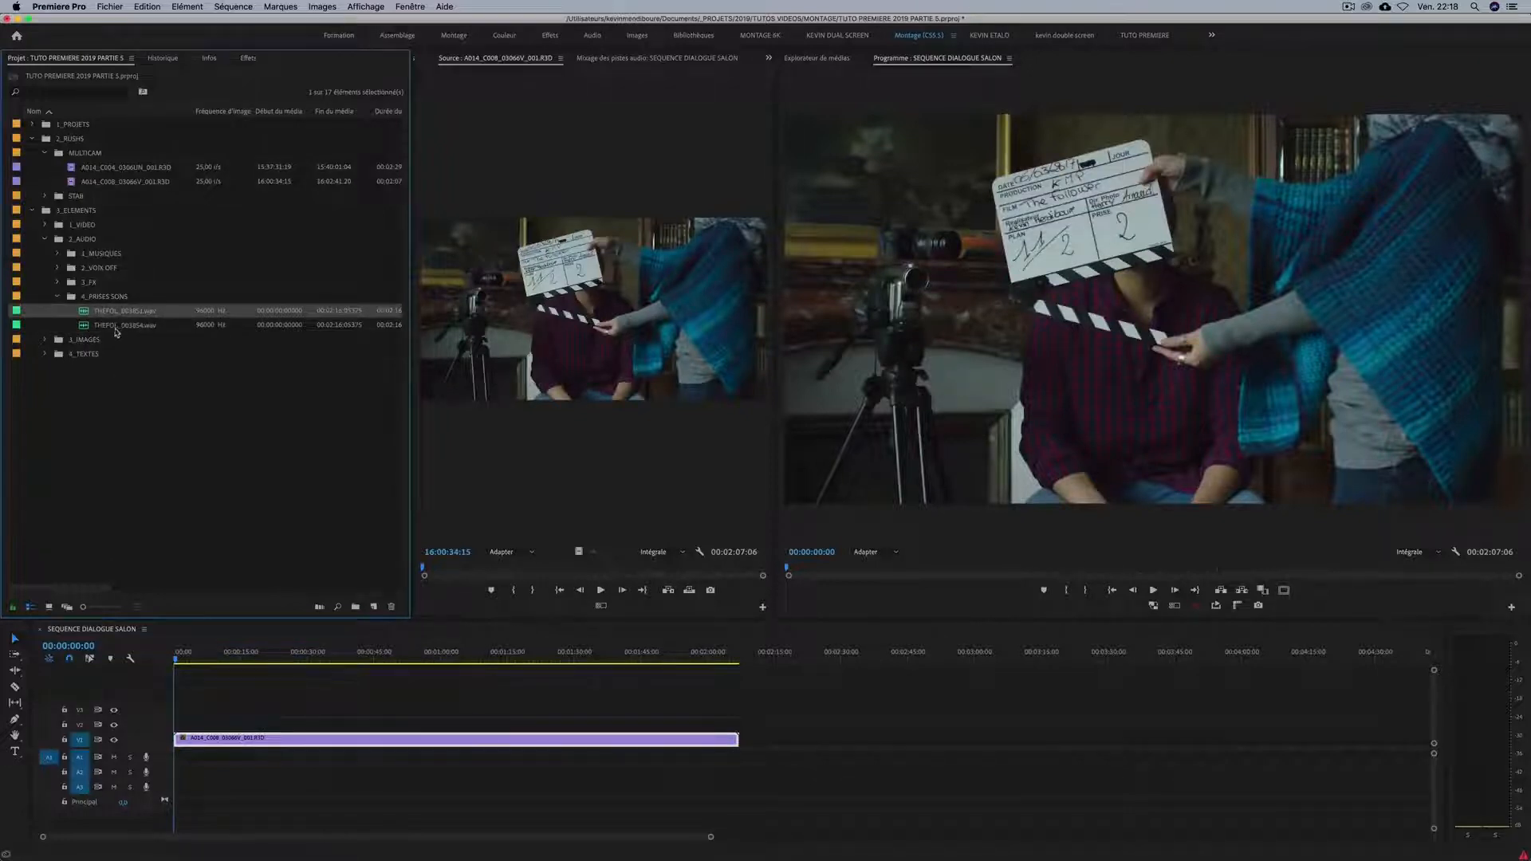
pyautogui.click(120, 327)
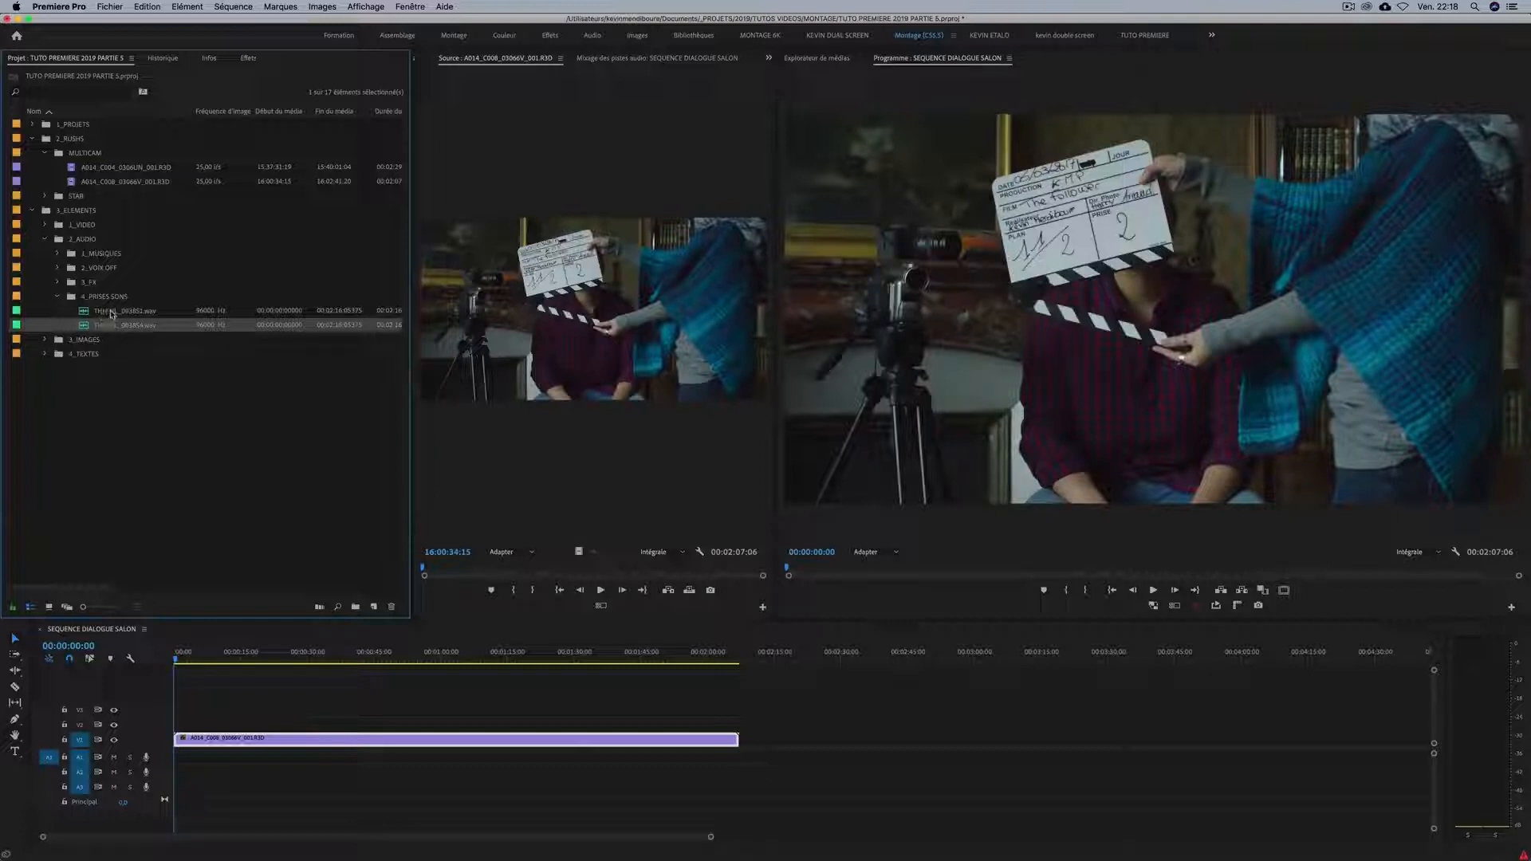
pyautogui.click(110, 312)
pyautogui.click(128, 324)
# Position the sequence playhead on the exact frame where the clapperboard closes, at 00:00:01:02.
pyautogui.click(215, 658)
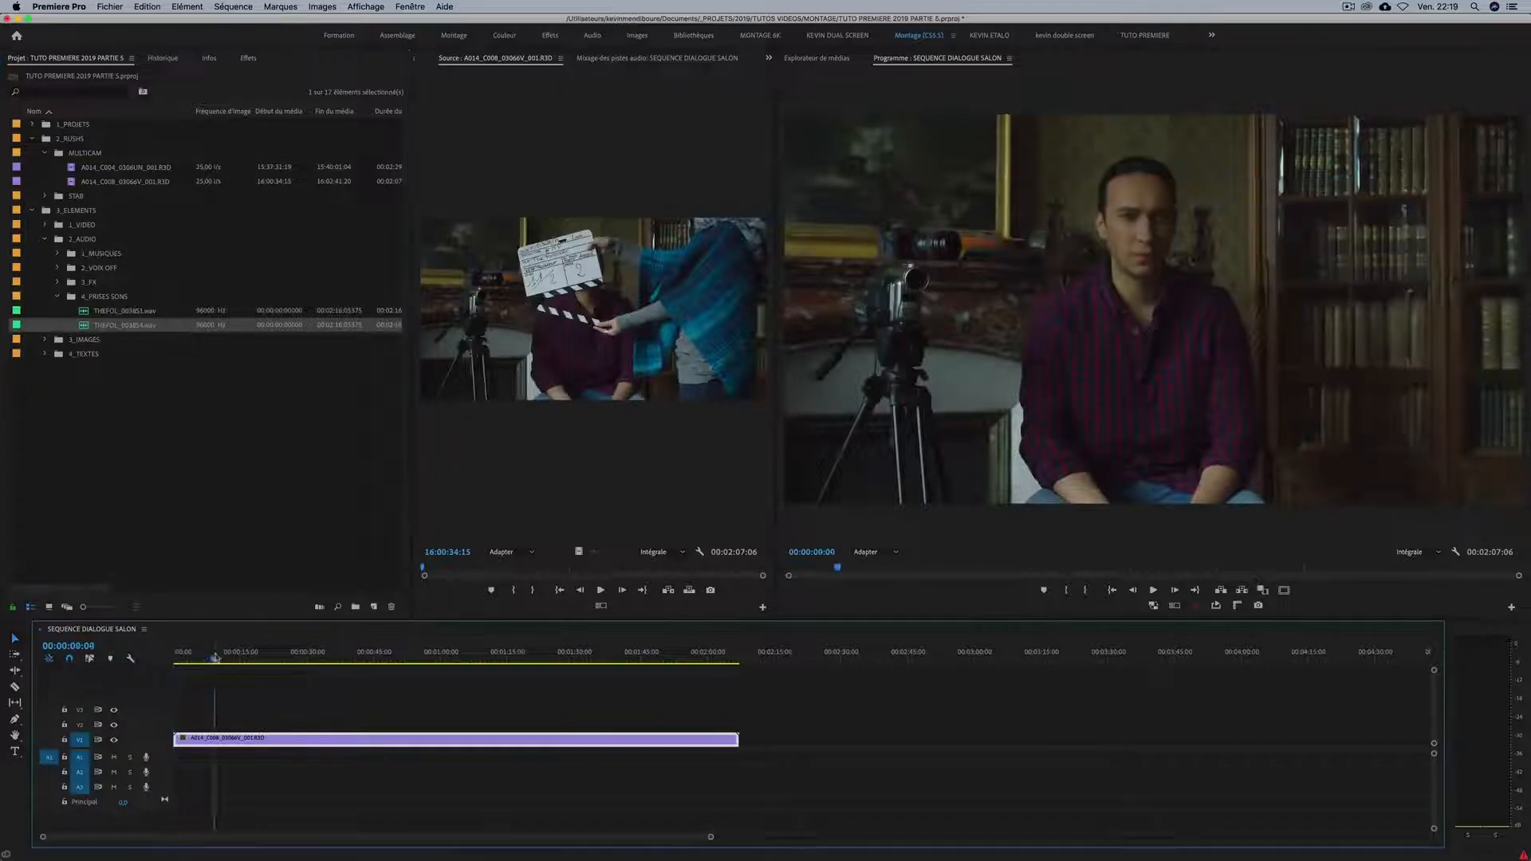
pyautogui.moveTo(215, 657)
pyautogui.mouseDown()
pyautogui.moveTo(128, 658)
pyautogui.moveTo(220, 658)
pyautogui.moveTo(195, 655)
pyautogui.mouseUp()
pyautogui.press('=')
pyautogui.press('=')
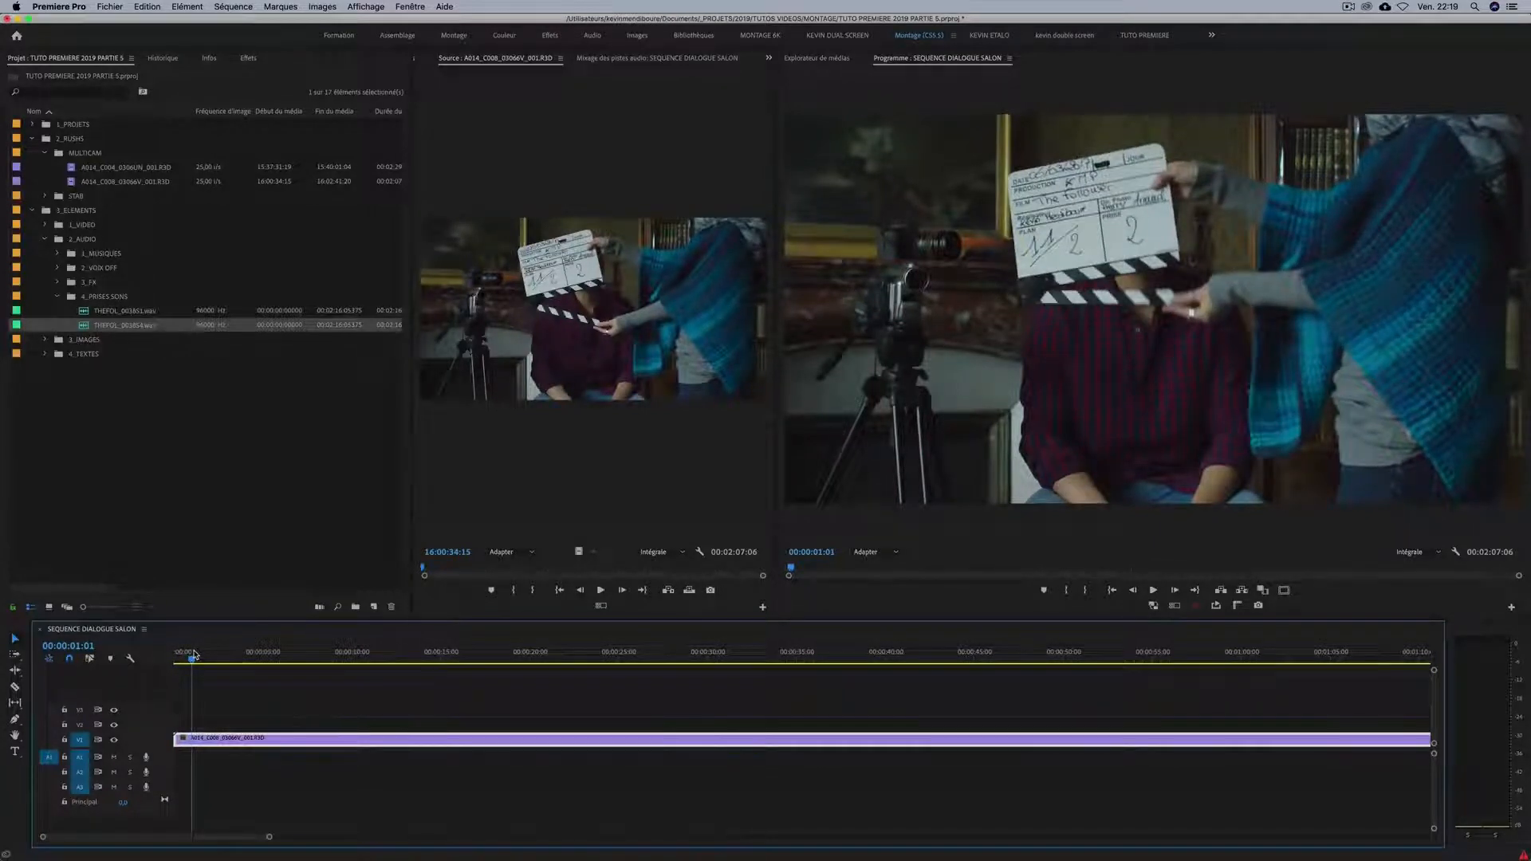
pyautogui.press('Right')
pyautogui.press('Right')
pyautogui.press('Left')
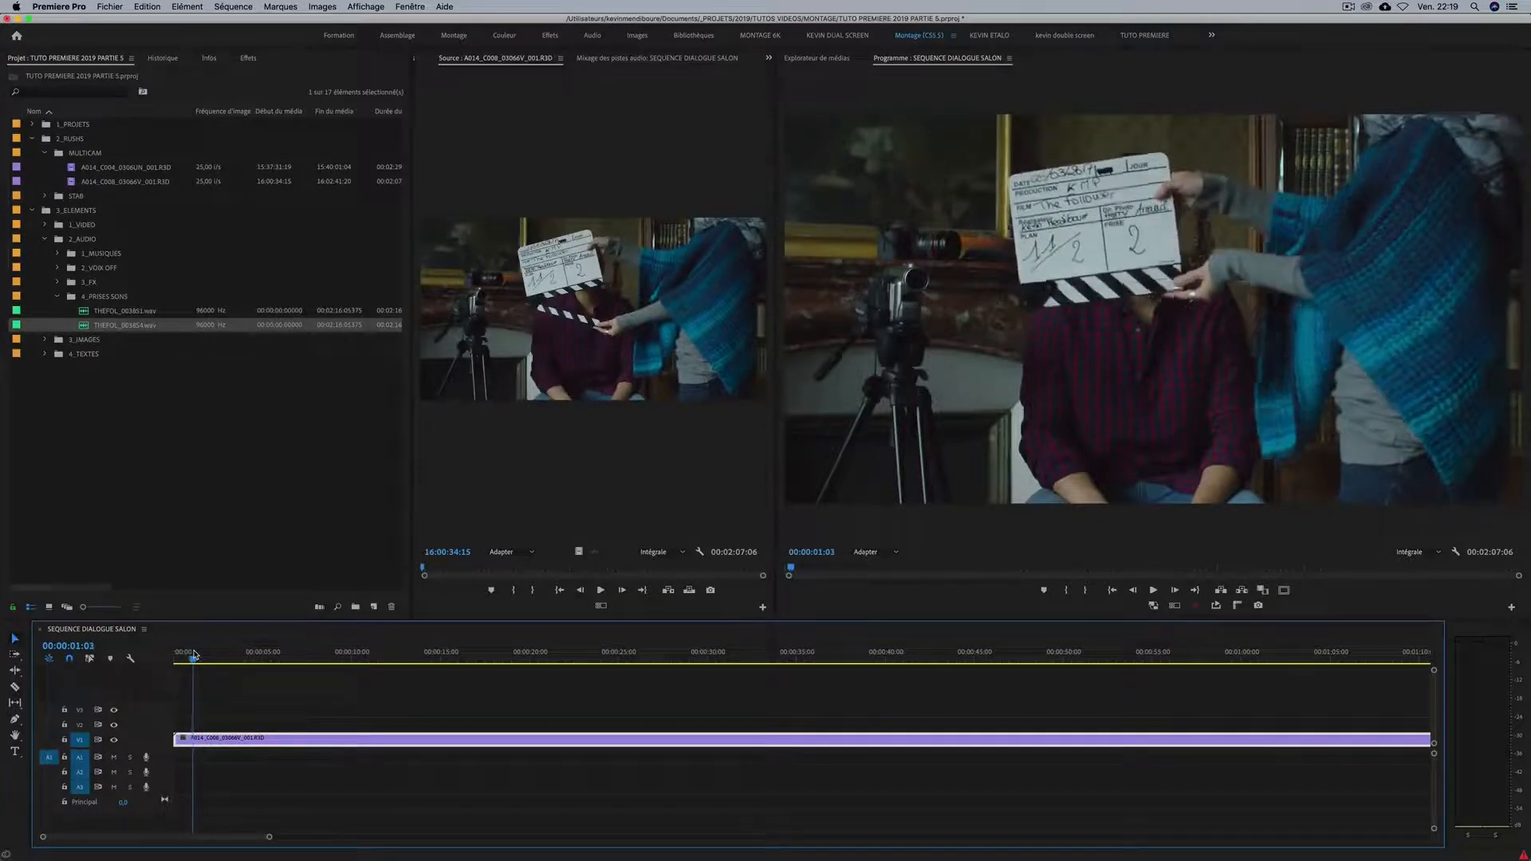
pyautogui.press('Left')
pyautogui.press('Left')
pyautogui.press('Right')
pyautogui.press('Right')
pyautogui.press('Right')
pyautogui.press('Left')
pyautogui.press('Left')
pyautogui.press('Right')
# Deselect the video clip and add a sequence marker on the clap frame at 00:00:01:02.
pyautogui.press('=')
pyautogui.press('=')
pyautogui.press('=')
pyautogui.click(335, 693)
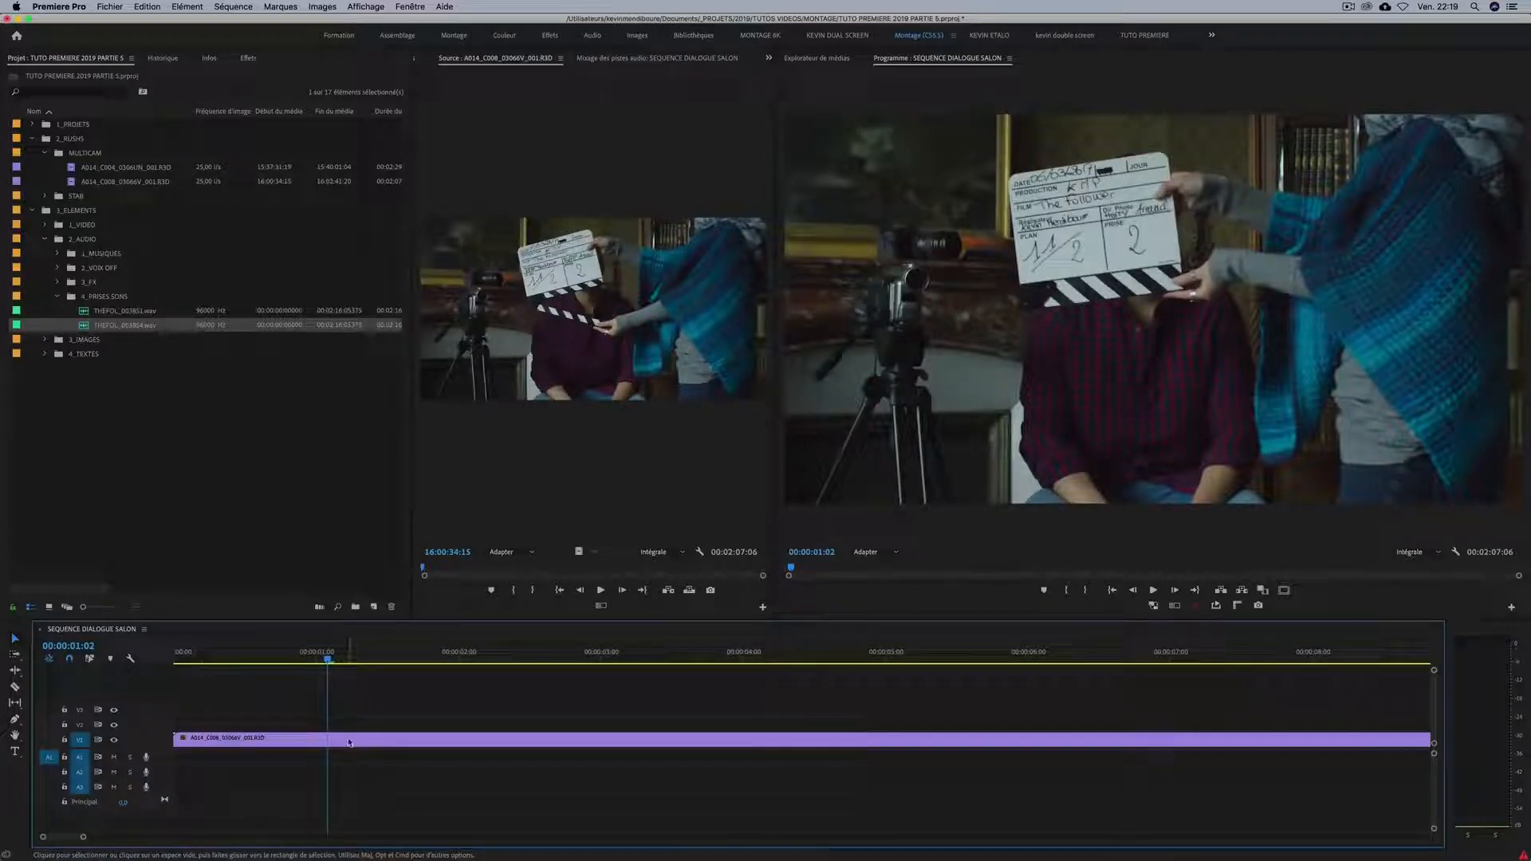
pyautogui.press('m')
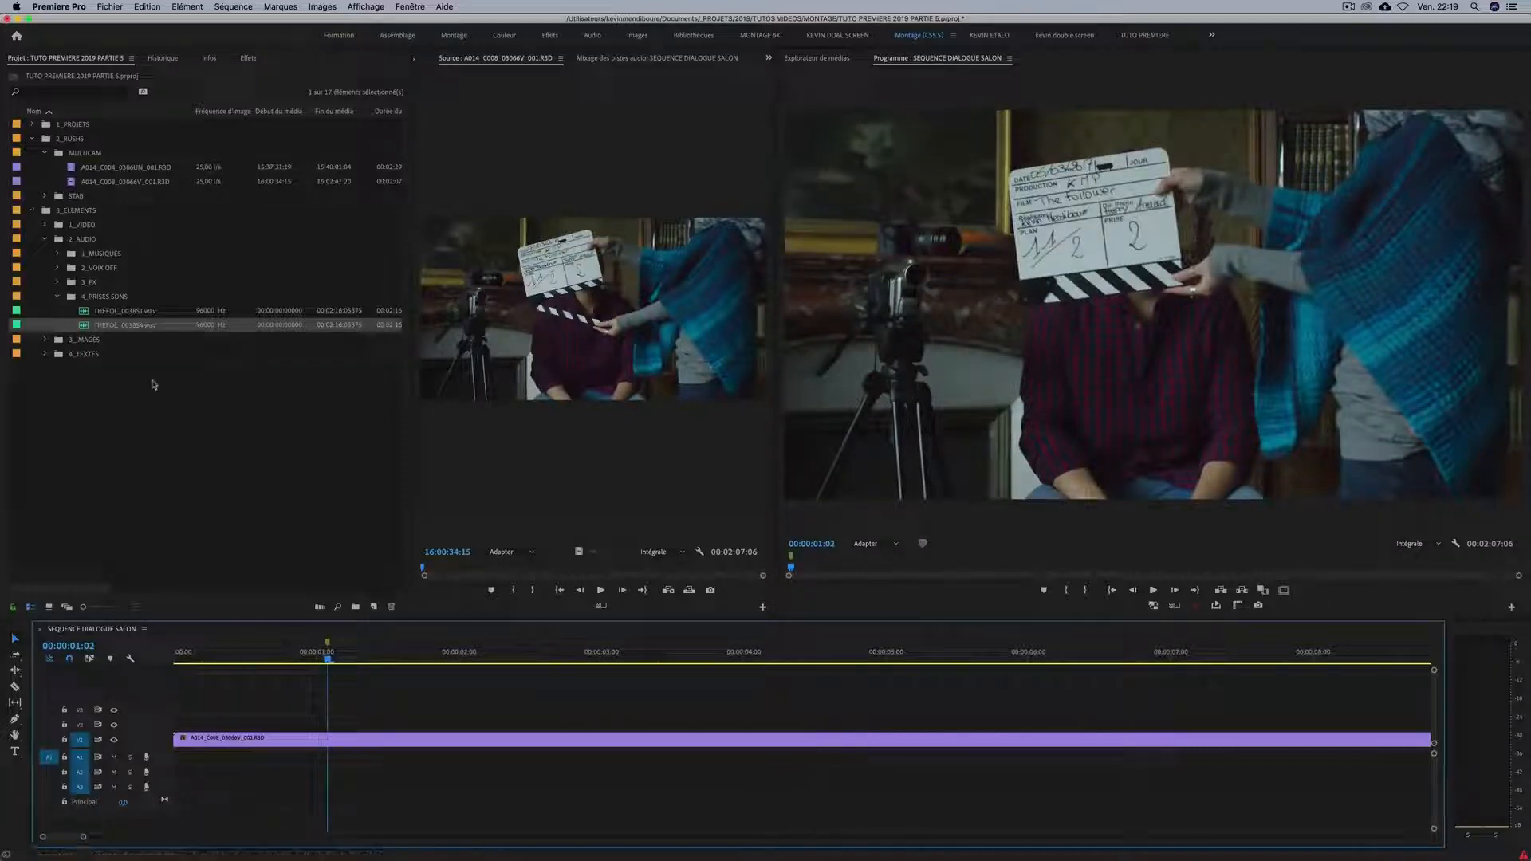
# Open THEFOL_003851.wav in the source monitor and listen to its opening seconds to locate the clap.
pyautogui.click(104, 311)
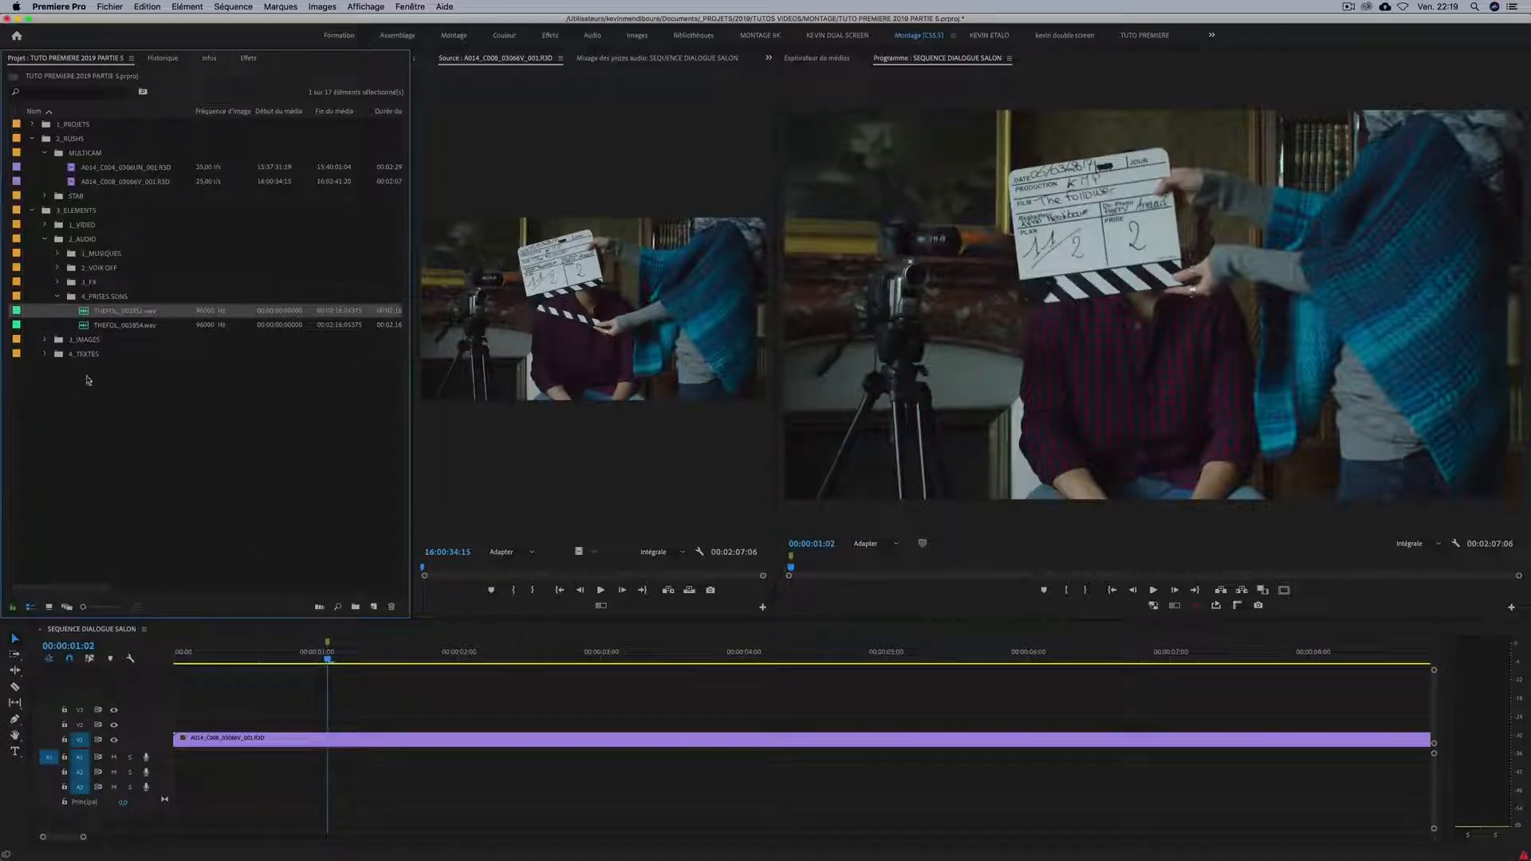
pyautogui.doubleClick(85, 313)
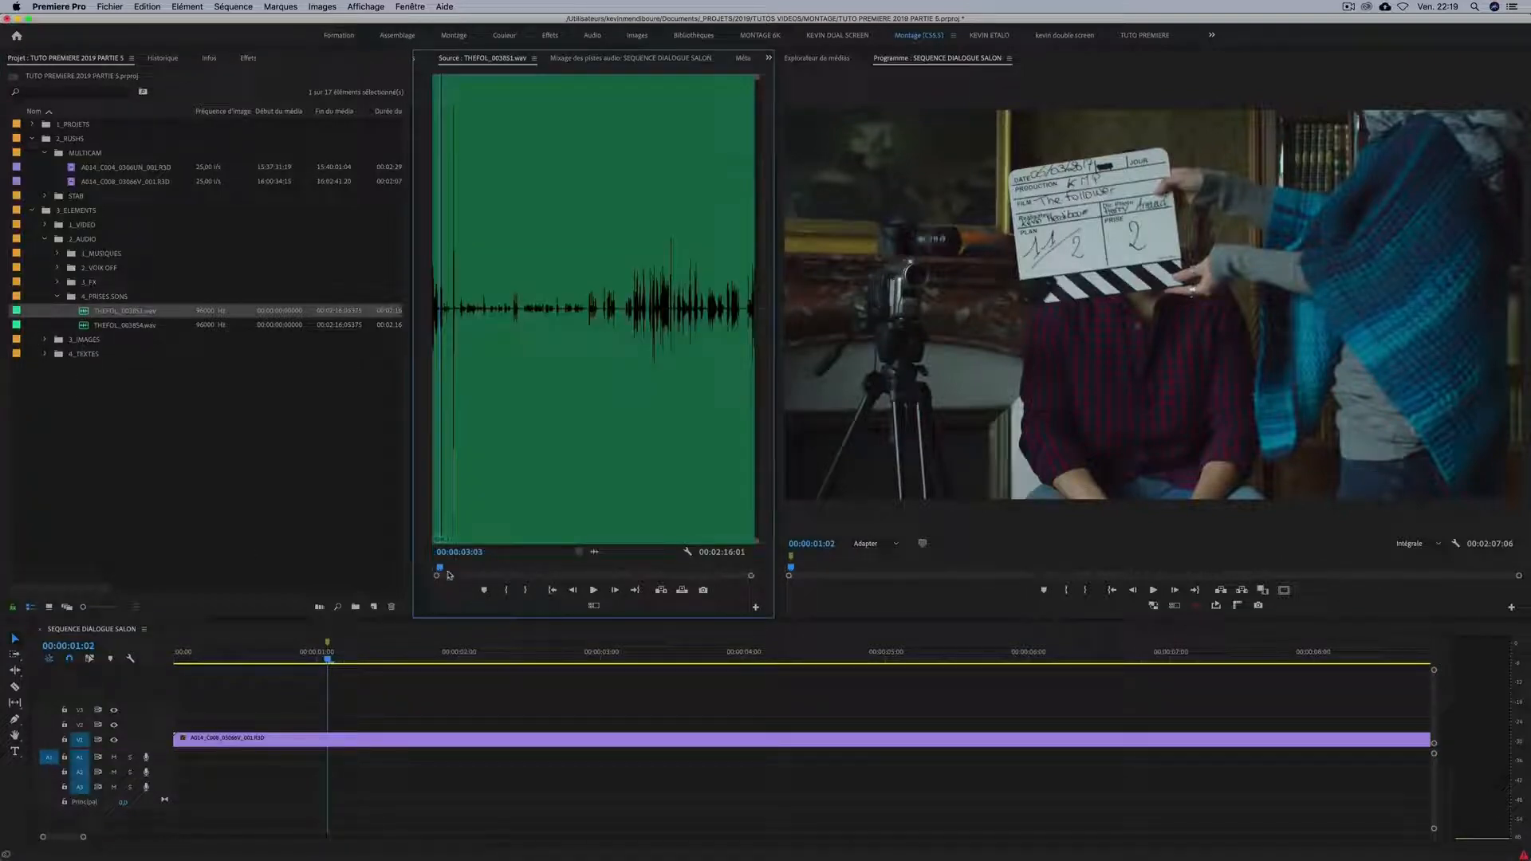
pyautogui.press('=')
pyautogui.press('=')
pyautogui.press('=')
pyautogui.moveTo(477, 567); pyautogui.dragTo(403, 563)
pyautogui.press('space')
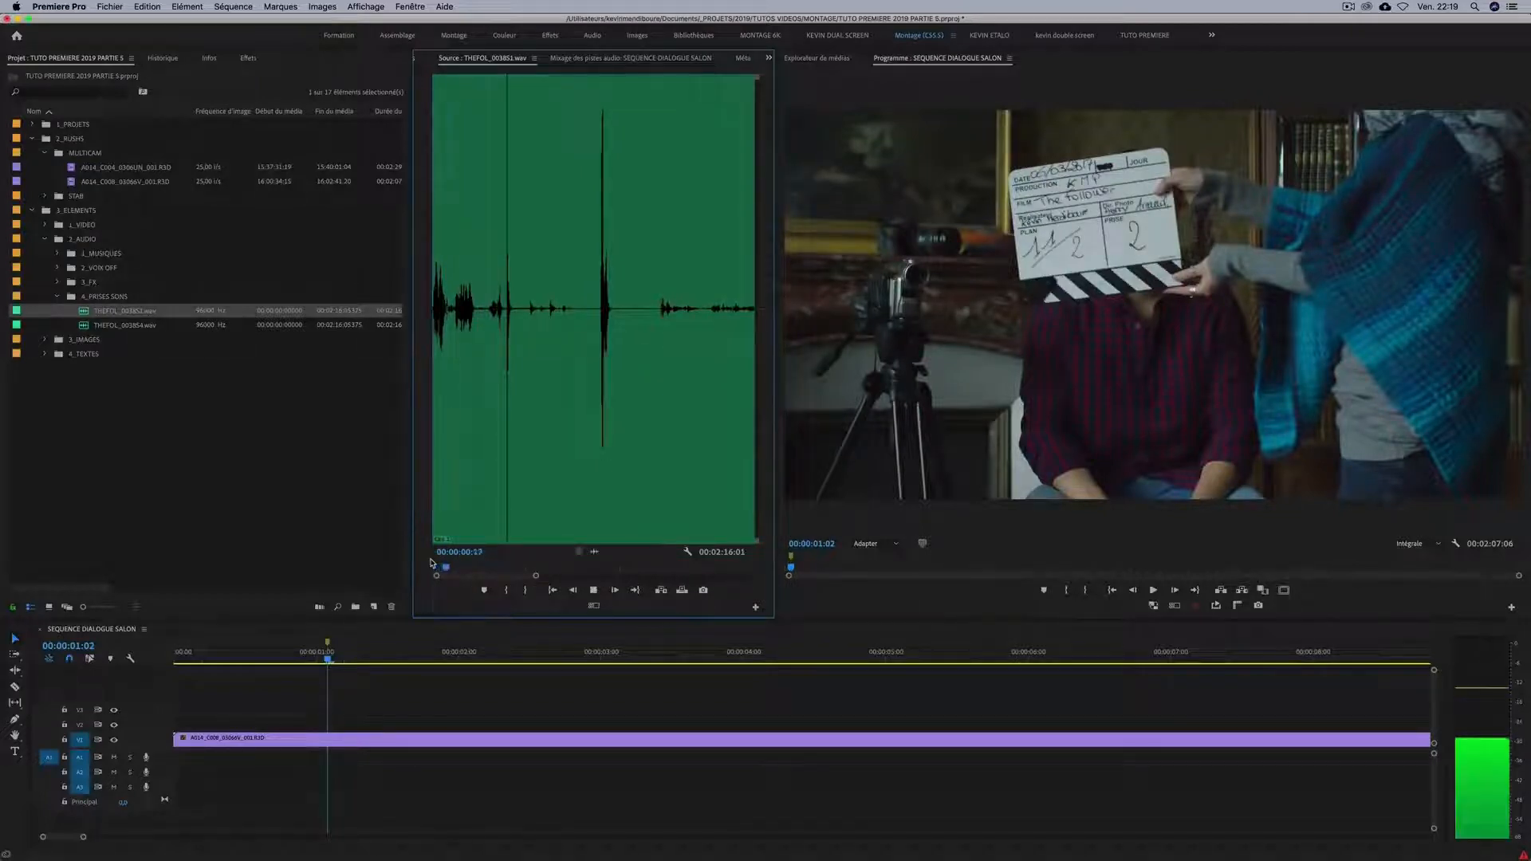
pyautogui.press('space')
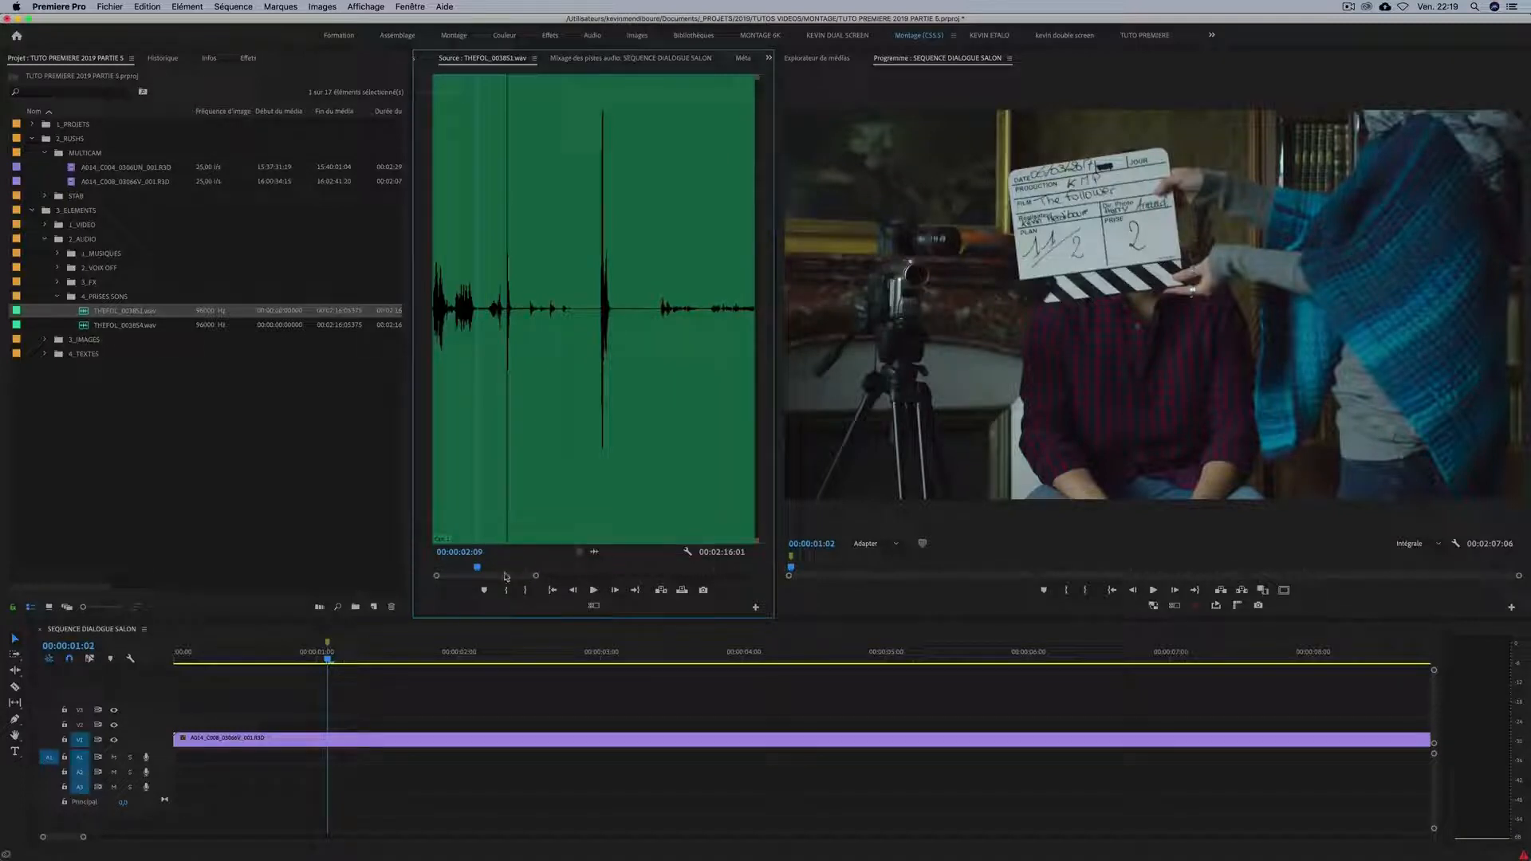
# Position the source playhead on the clap peak in the THEFOL_003851.wav waveform, at 00:00:03:24.
pyautogui.moveTo(478, 573); pyautogui.dragTo(500, 566)
pyautogui.press('=')
pyautogui.press('=')
pyautogui.press('=')
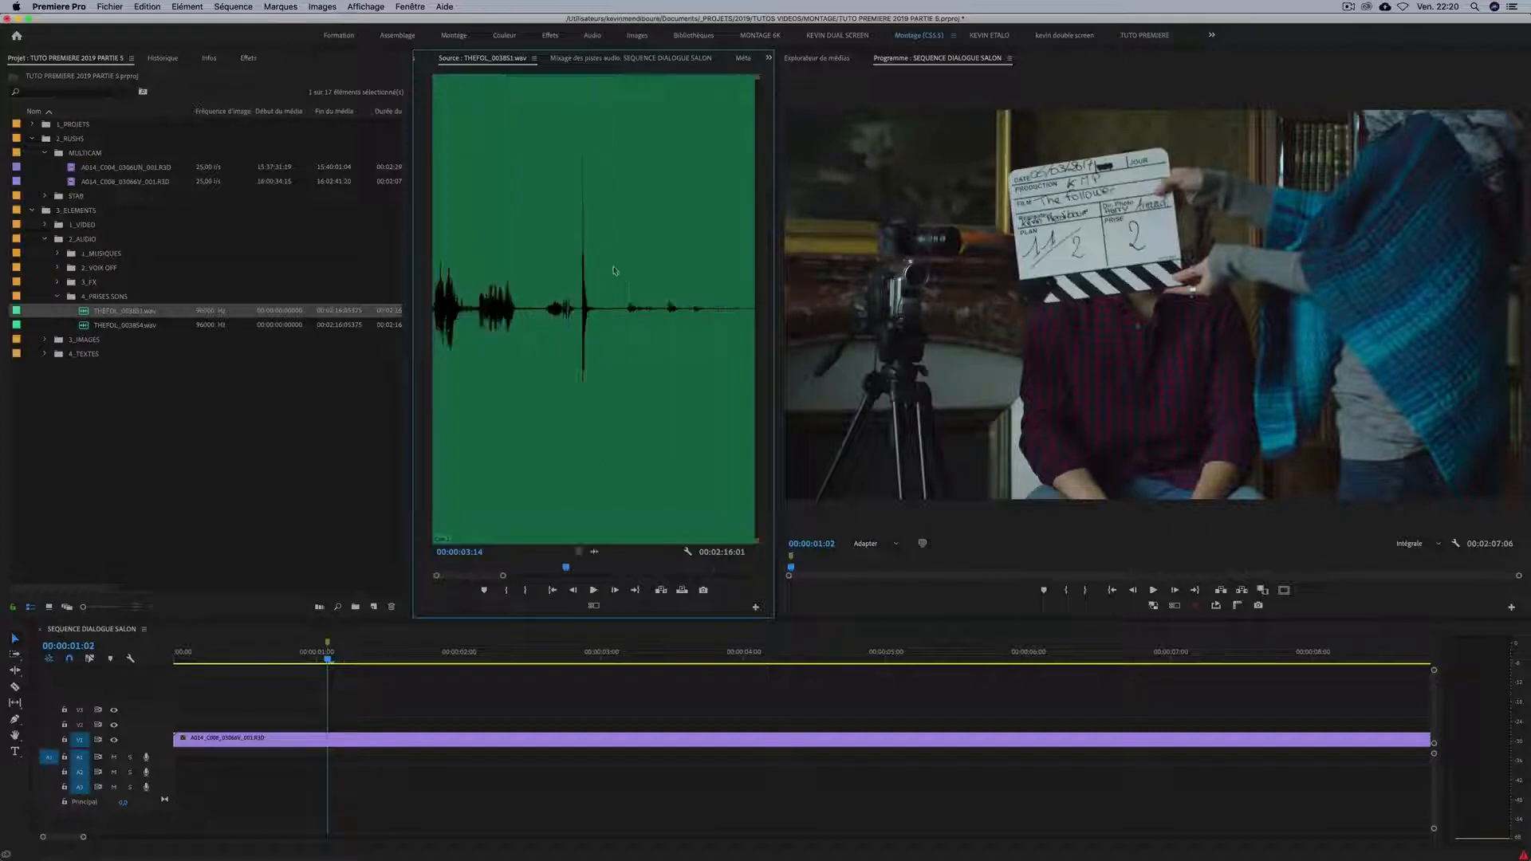
pyautogui.press('-')
pyautogui.press('-')
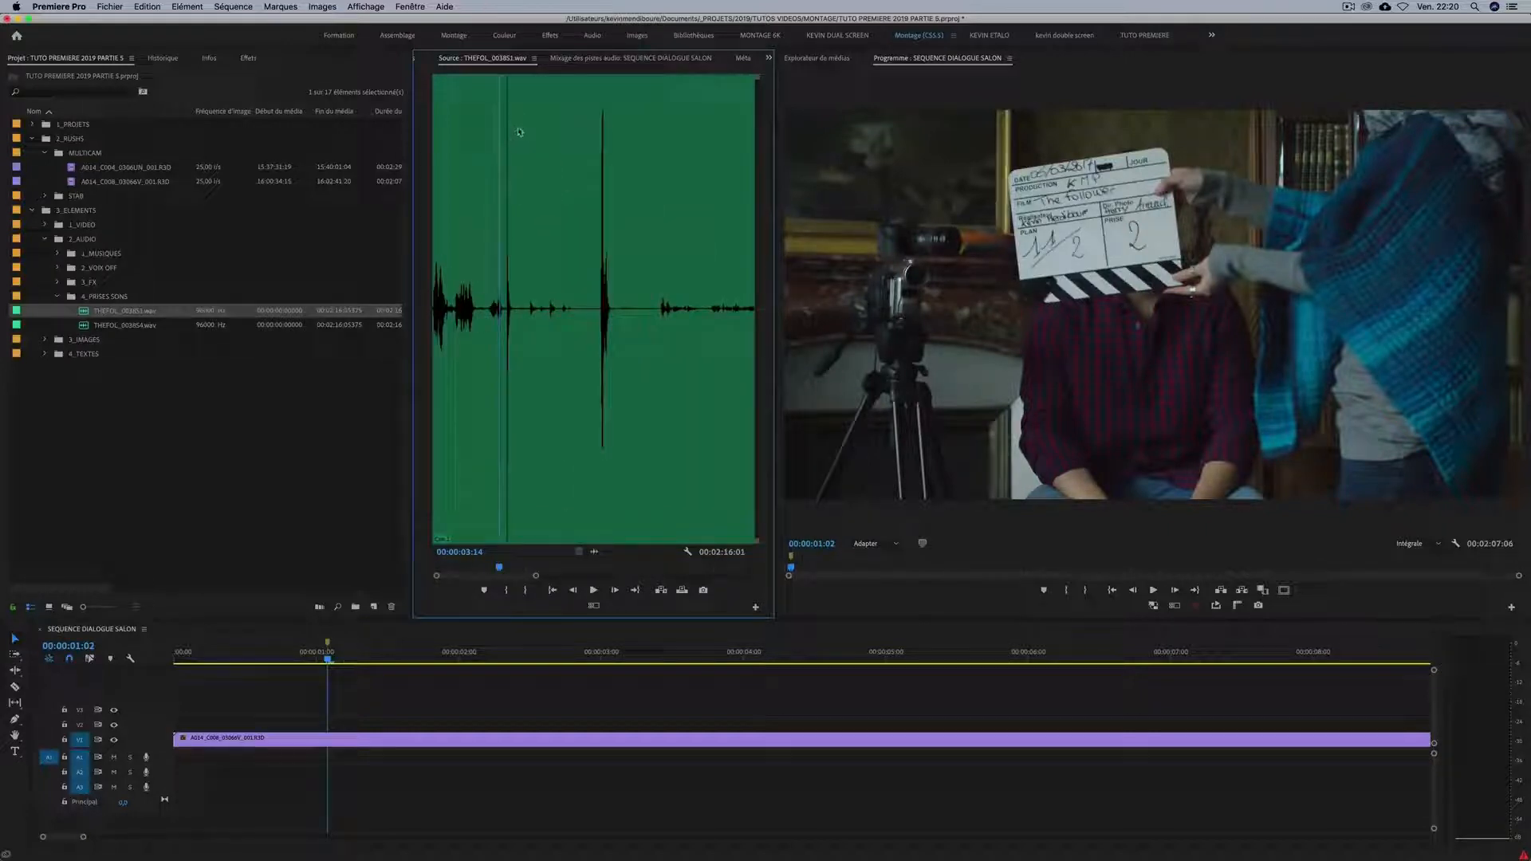
pyautogui.press('=')
pyautogui.press('=')
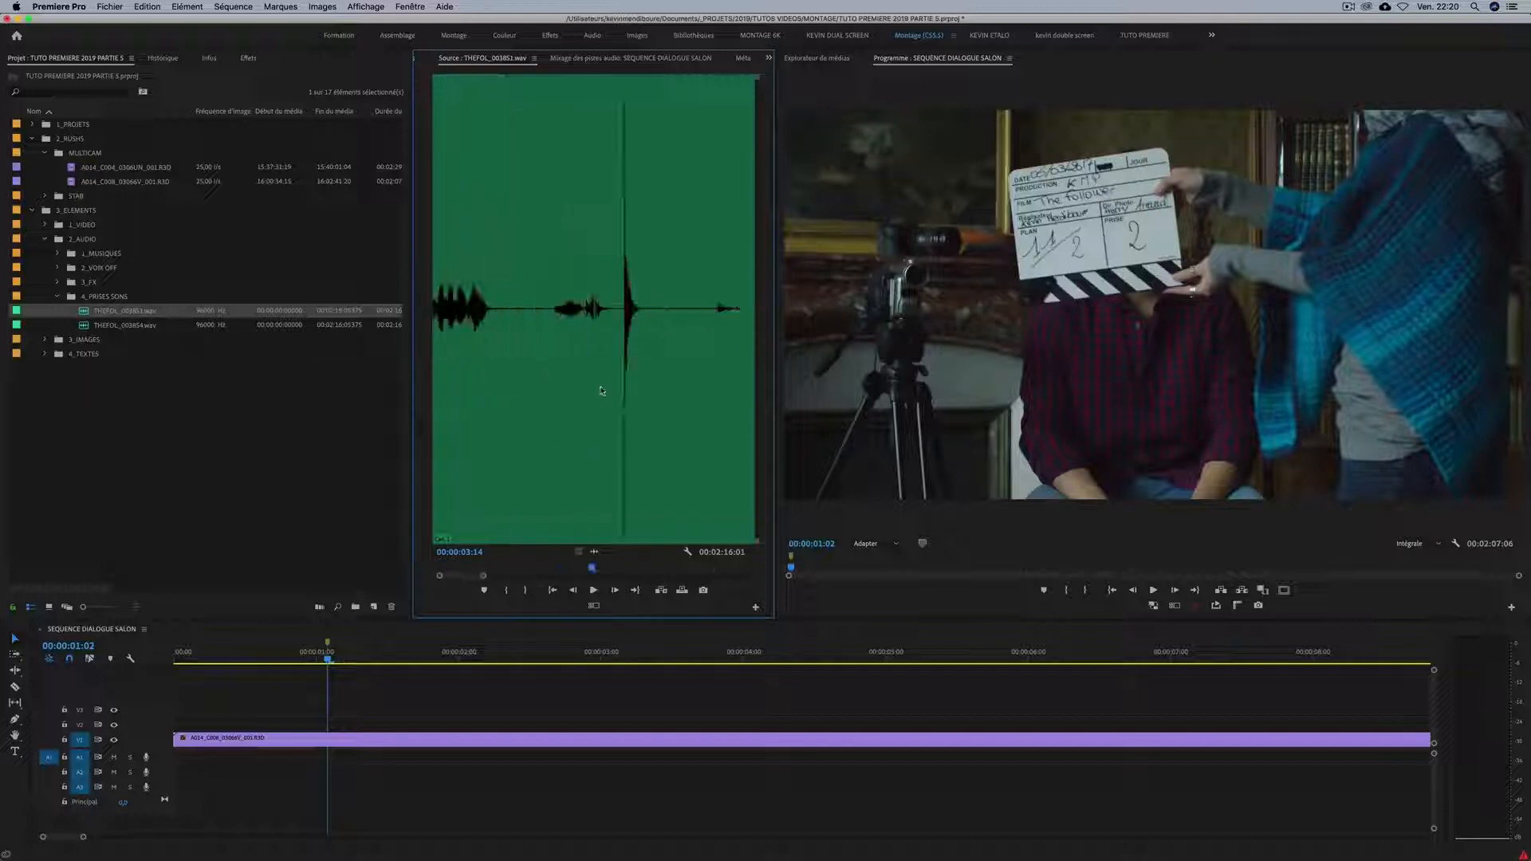
pyautogui.press('-')
pyautogui.press('-')
pyautogui.press('-')
pyautogui.press('=')
pyautogui.press('space')
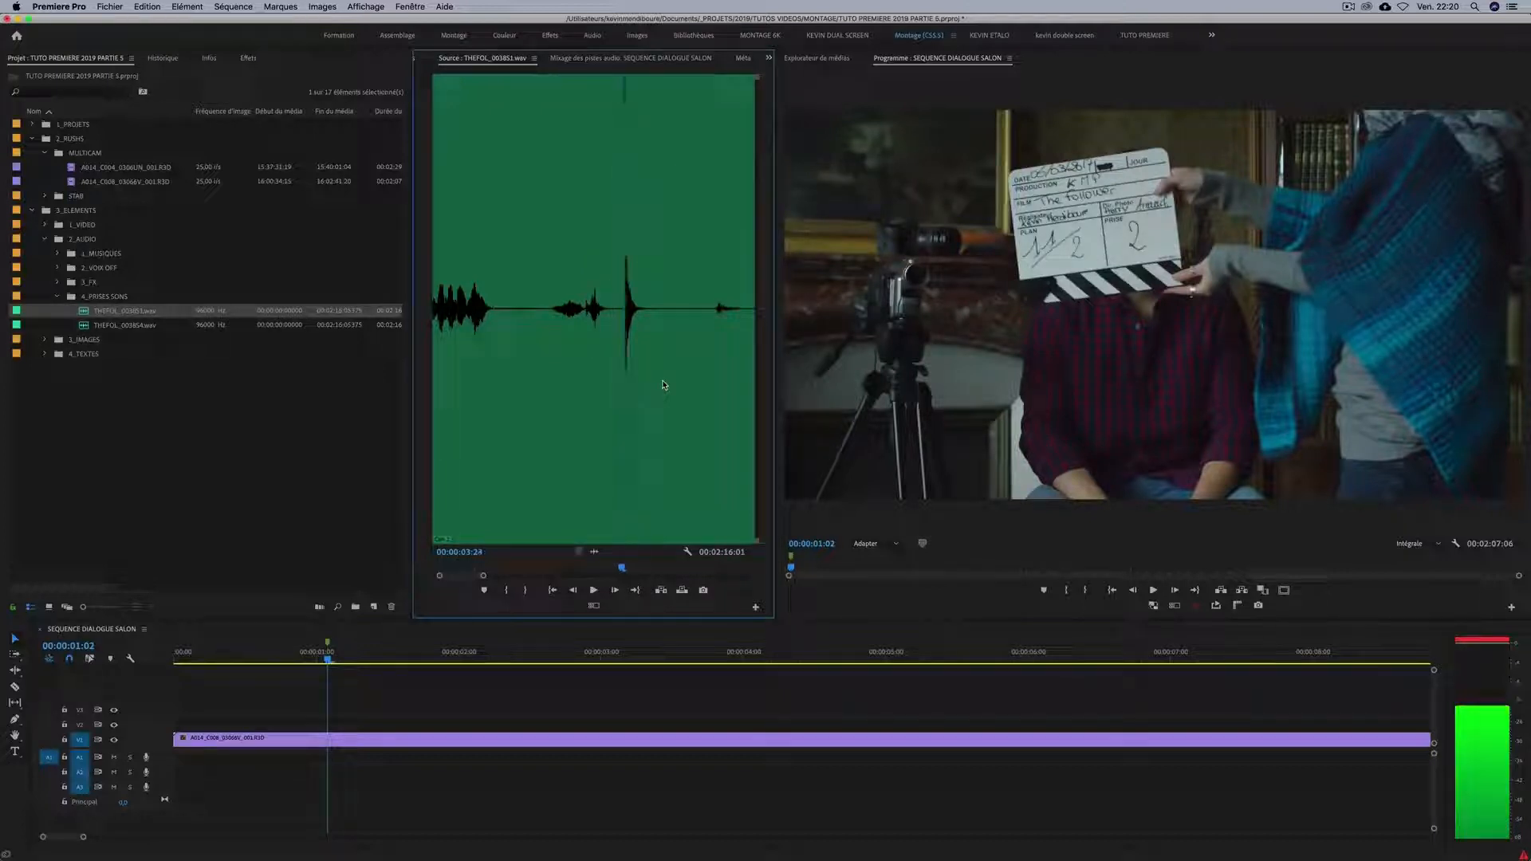
# Mark an In point at the start of the audio clap, at 00:00:03:24.
pyautogui.press('-')
pyautogui.press('=')
pyautogui.press('=')
pyautogui.press('=')
pyautogui.press('=')
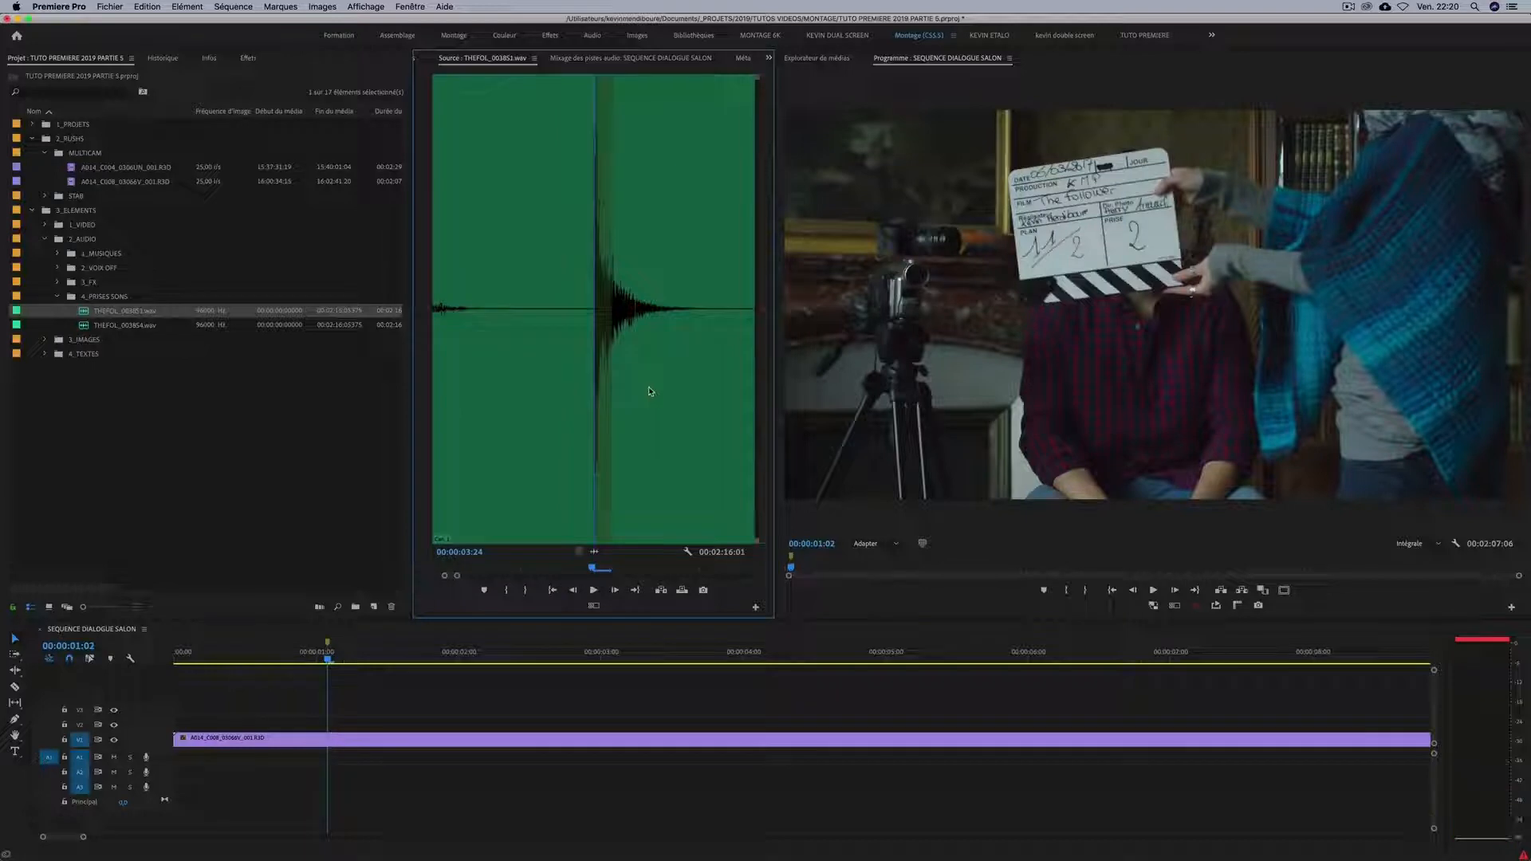
pyautogui.press('i')
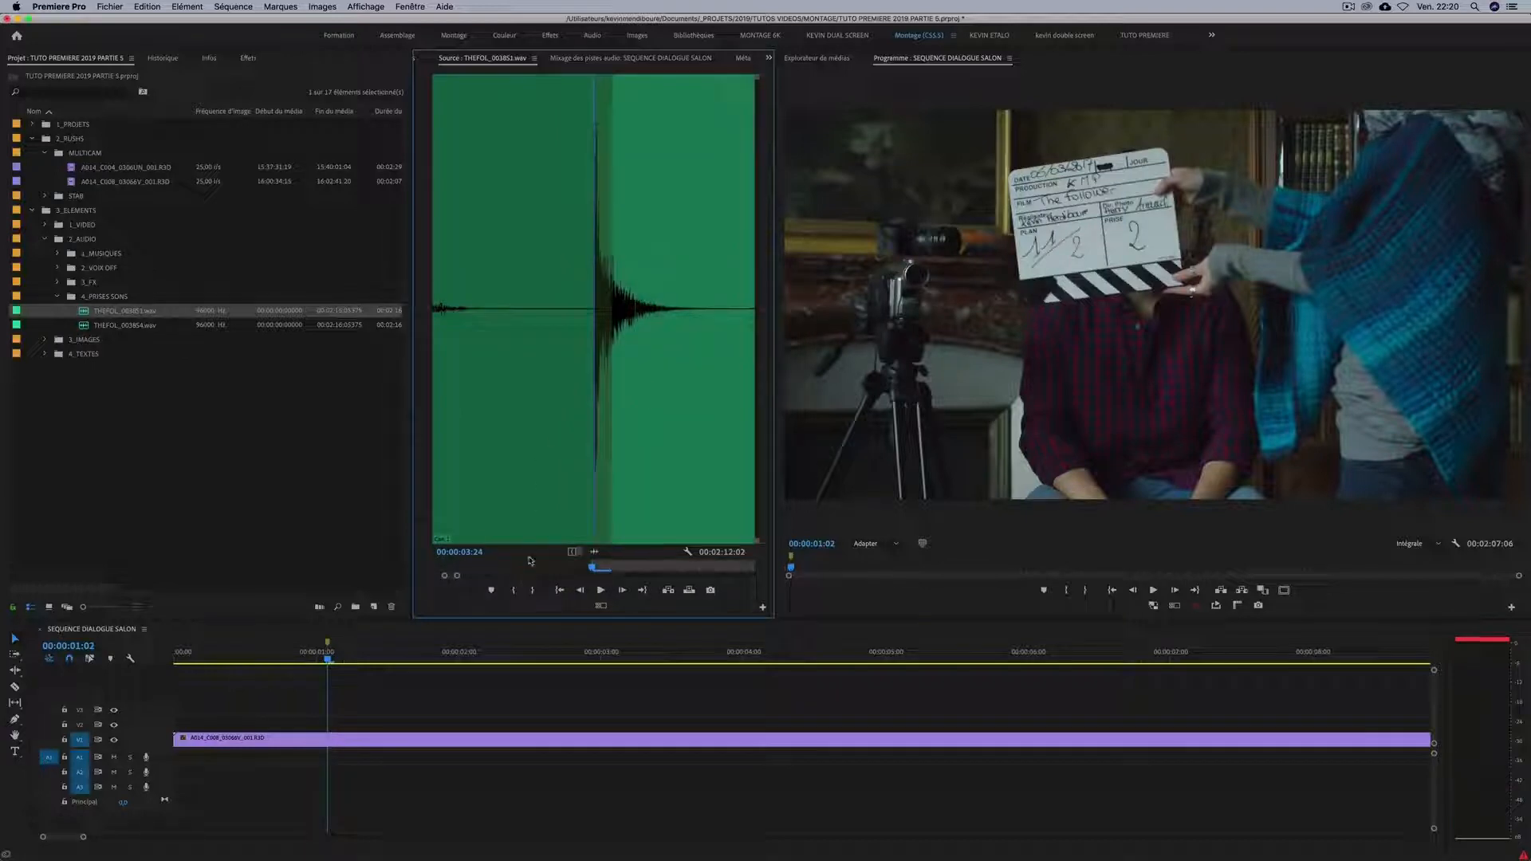
# Place the audio on track A1 with its In point at the clap marker, and extend its start back to the sequence's beginning.
pyautogui.moveTo(596, 552)
pyautogui.mouseDown()
pyautogui.moveTo(563, 633)
pyautogui.moveTo(375, 714)
pyautogui.moveTo(337, 764)
pyautogui.mouseUp()
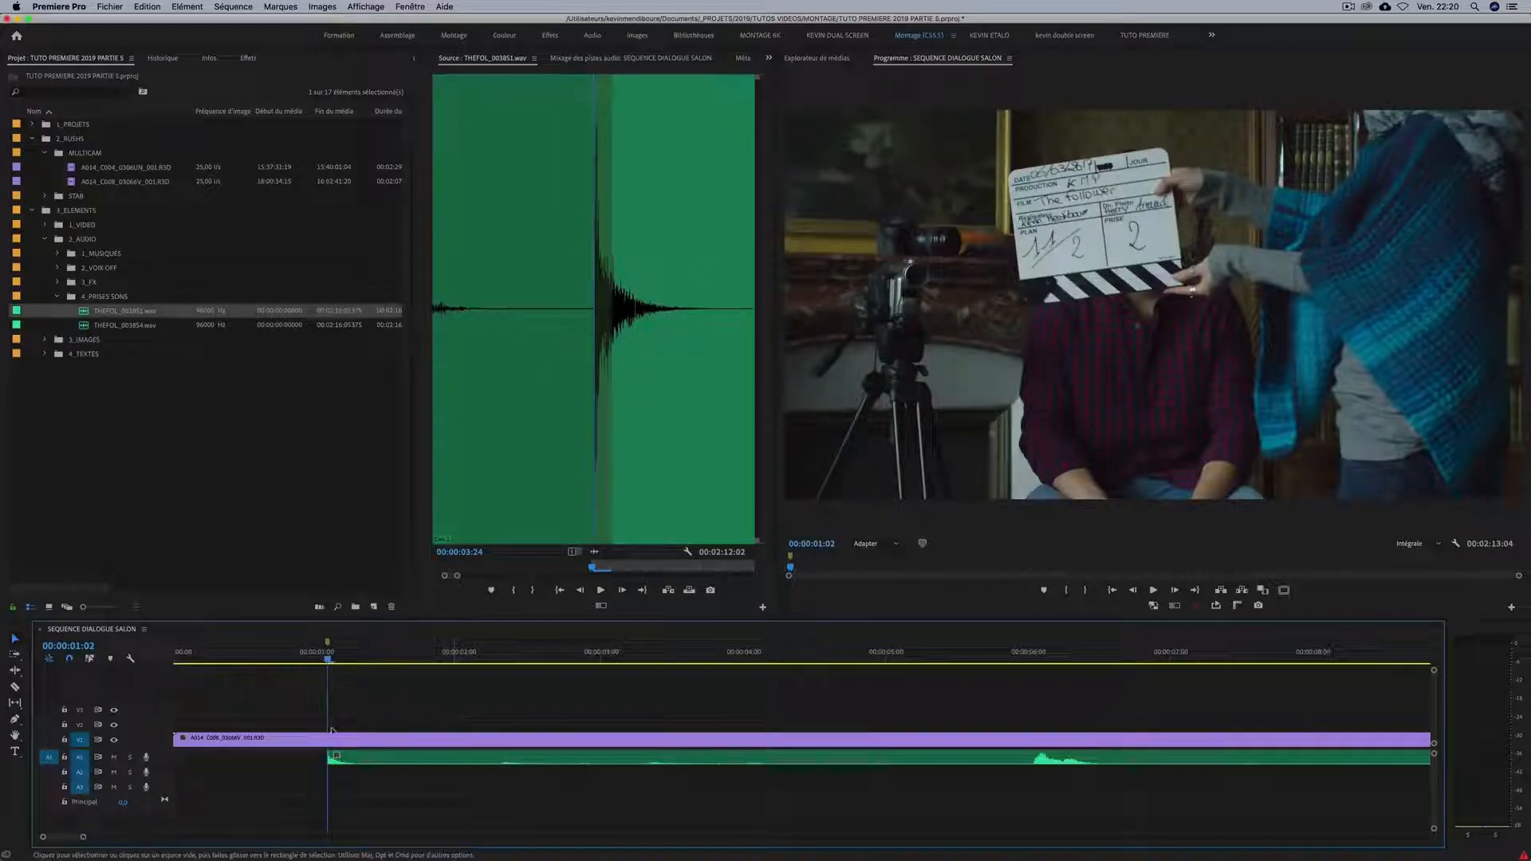
pyautogui.press('-')
pyautogui.moveTo(254, 756); pyautogui.dragTo(176, 756)
# Play the sequence from the start to check clap synchronization, and review the full extent of both clips.
pyautogui.press('Home')
pyautogui.press('space')
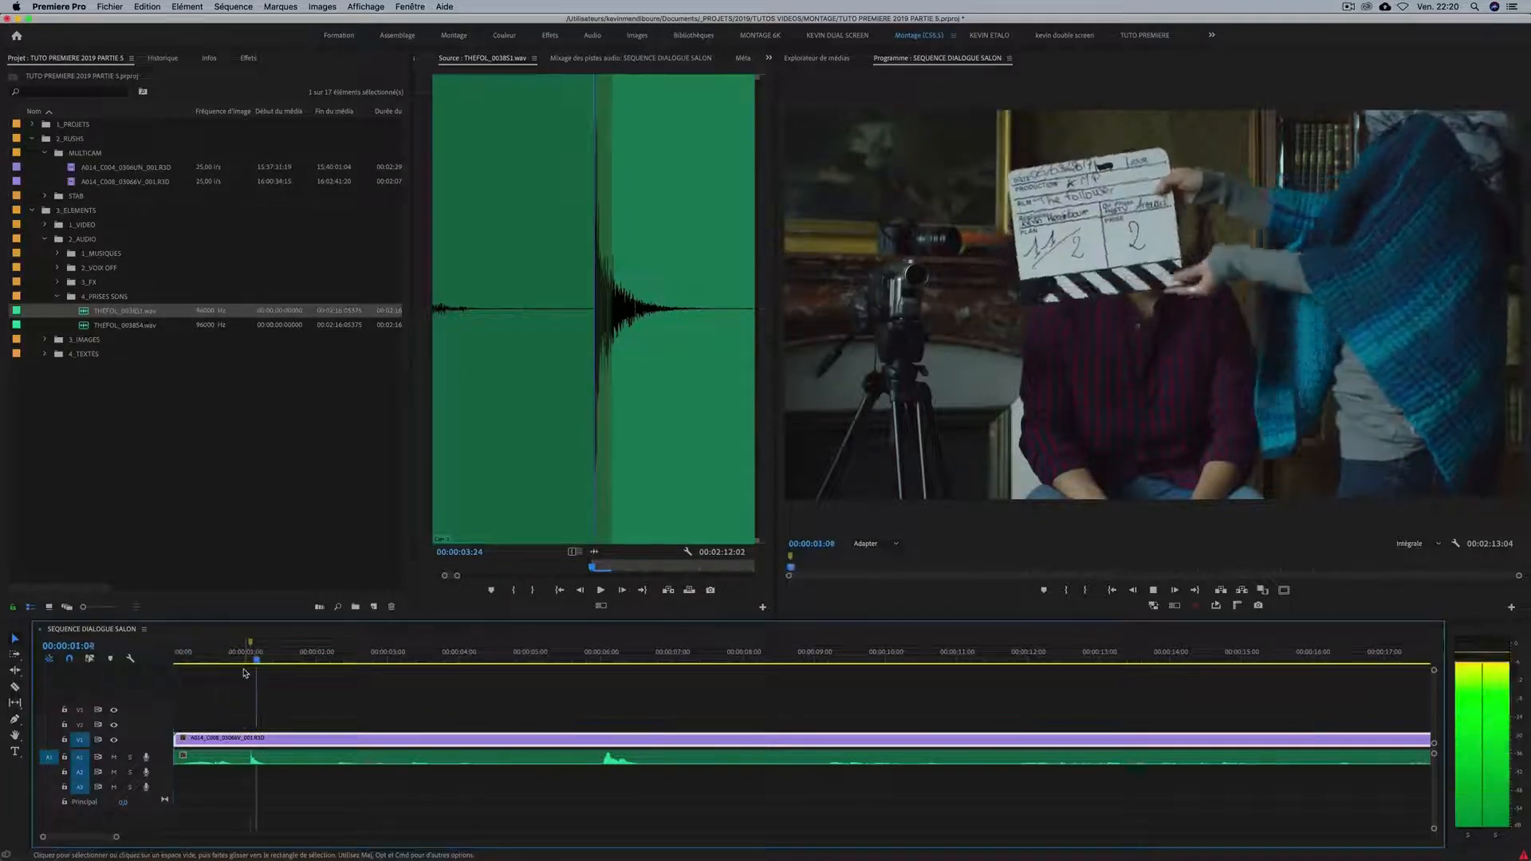
pyautogui.moveTo(287, 659); pyautogui.dragTo(740, 659)
pyautogui.press('-')
pyautogui.press('-')
pyautogui.press('-')
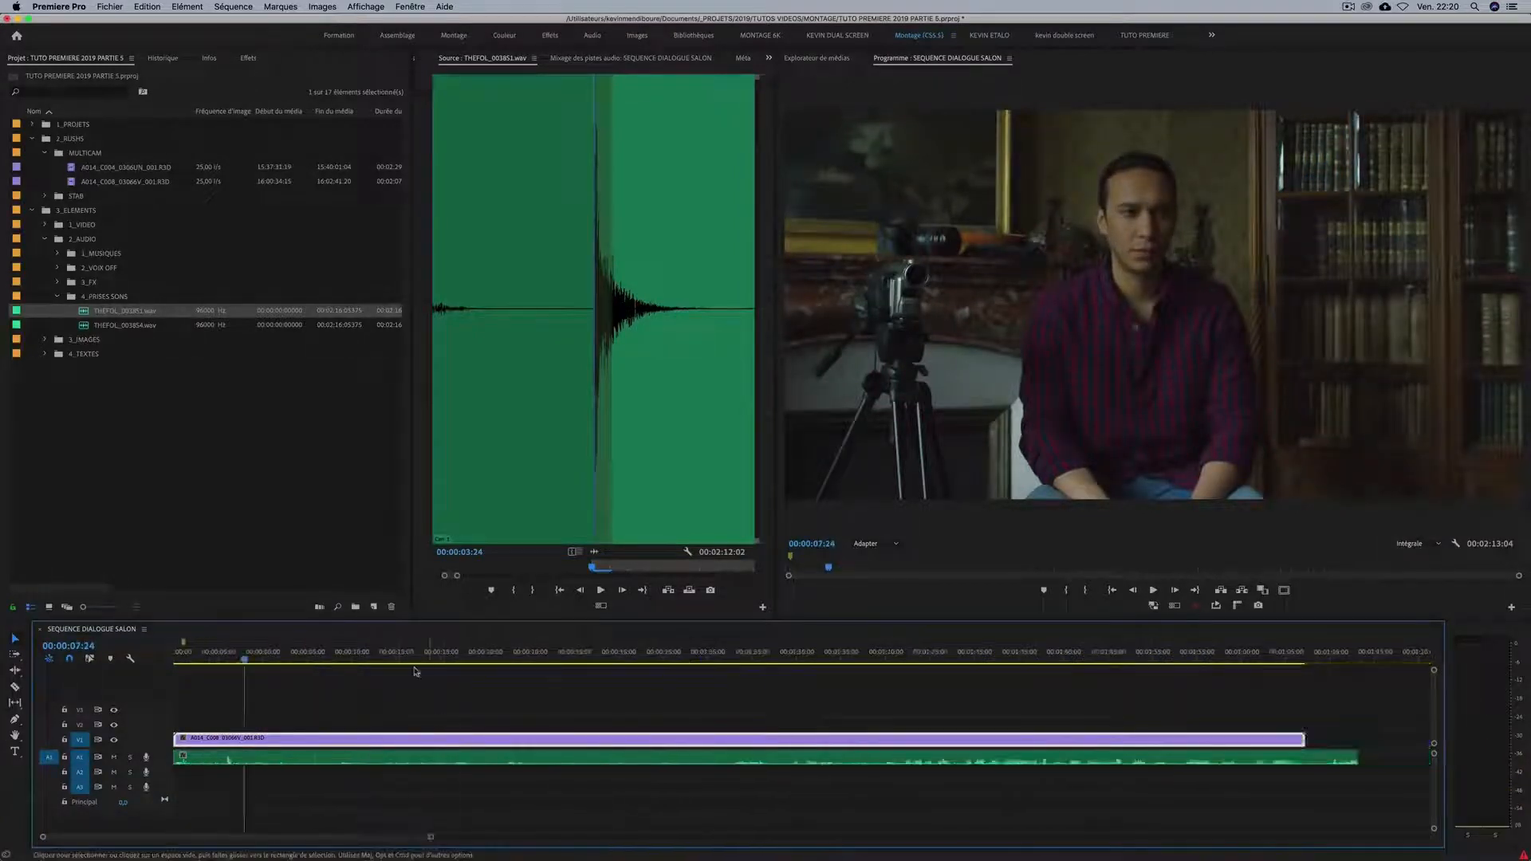
# Return to the sequence start, open THEFOL_003854.wav in the source view and locate the clap in its waveform near 00:00:03:23.
pyautogui.press('=')
pyautogui.press('=')
pyautogui.moveTo(342, 657); pyautogui.dragTo(36, 646)
pyautogui.press('=')
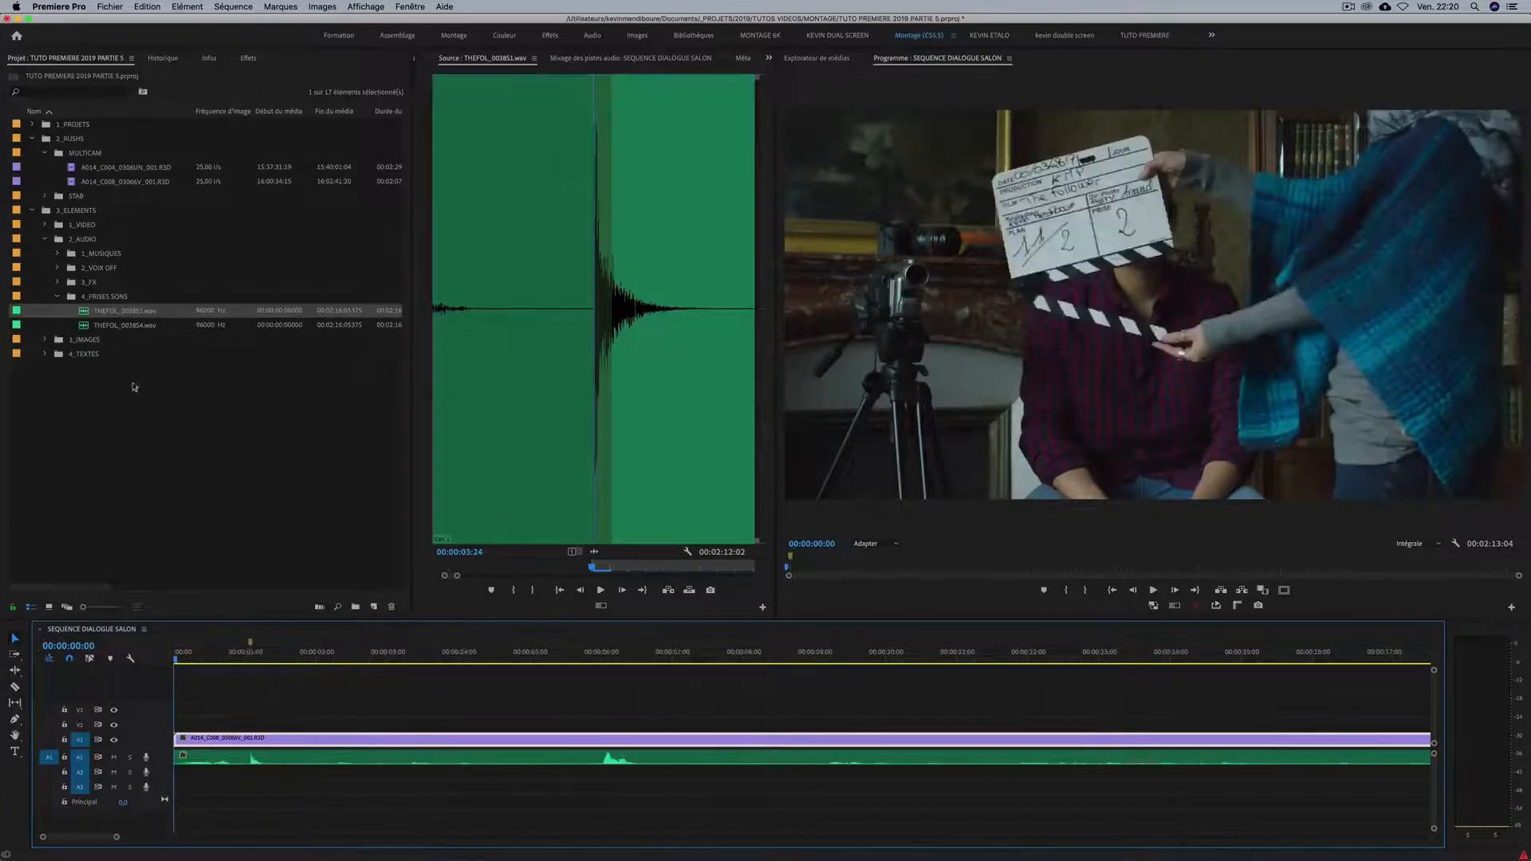
pyautogui.doubleClick(84, 327)
pyautogui.press('=')
pyautogui.press('=')
pyautogui.press('=')
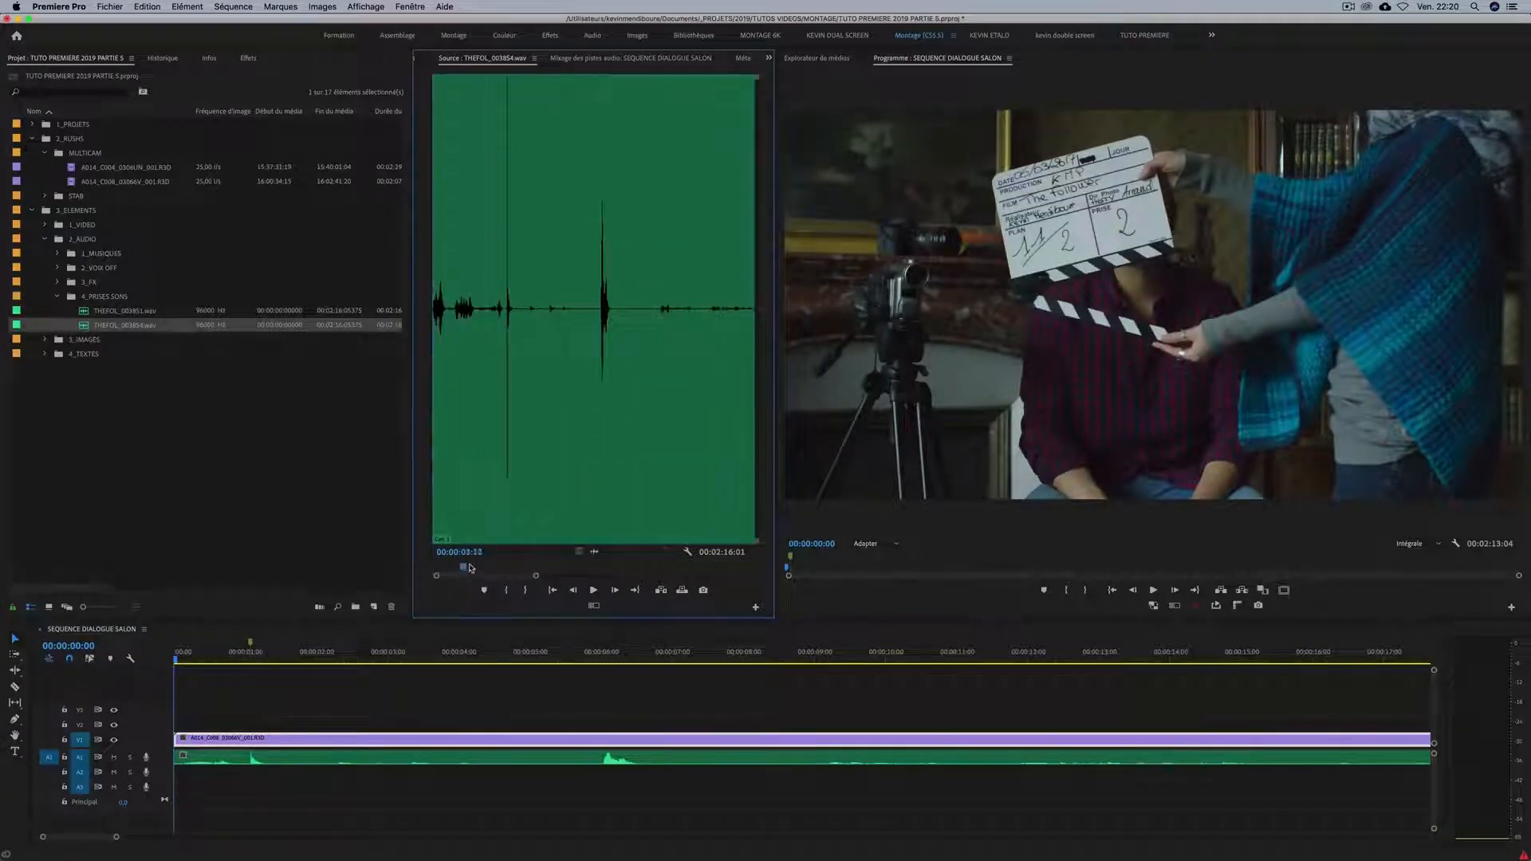
pyautogui.moveTo(470, 567); pyautogui.dragTo(508, 566)
pyautogui.press('=')
pyautogui.press('=')
pyautogui.press('=')
pyautogui.press('=')
pyautogui.press('=')
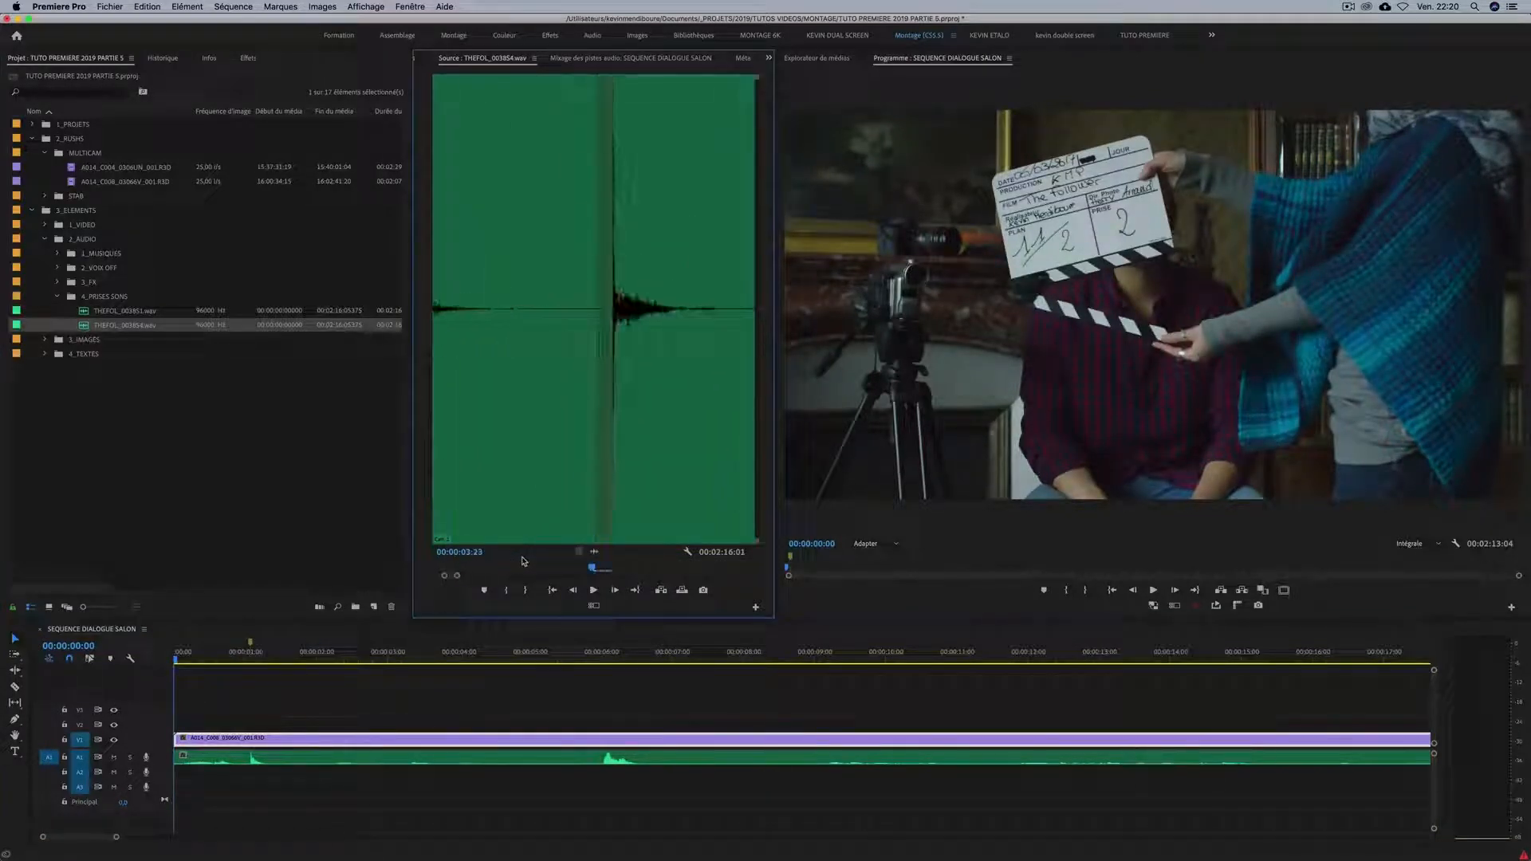
# Mark an In point at the exact start of the clap in THEFOL_003854.wav, at 00:00:03:24.
pyautogui.press('Right')
pyautogui.press('Left')
pyautogui.press('Left')
pyautogui.press('Right')
pyautogui.press('Right')
pyautogui.press('Left')
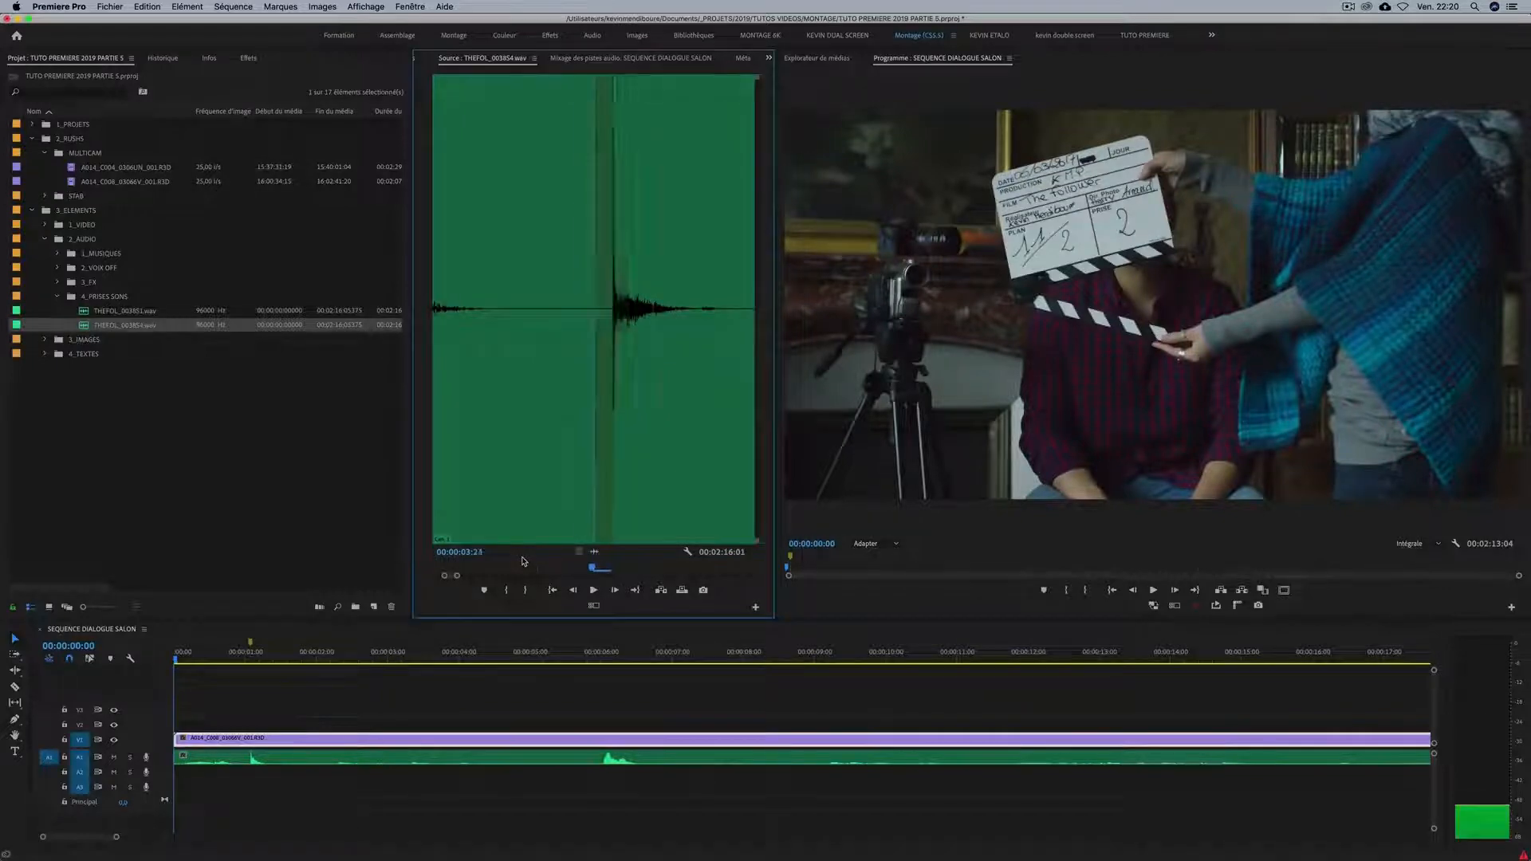
pyautogui.press('Right')
pyautogui.press('Right')
pyautogui.press('Left')
pyautogui.press('Left')
pyautogui.press('Right')
pyautogui.press('Right')
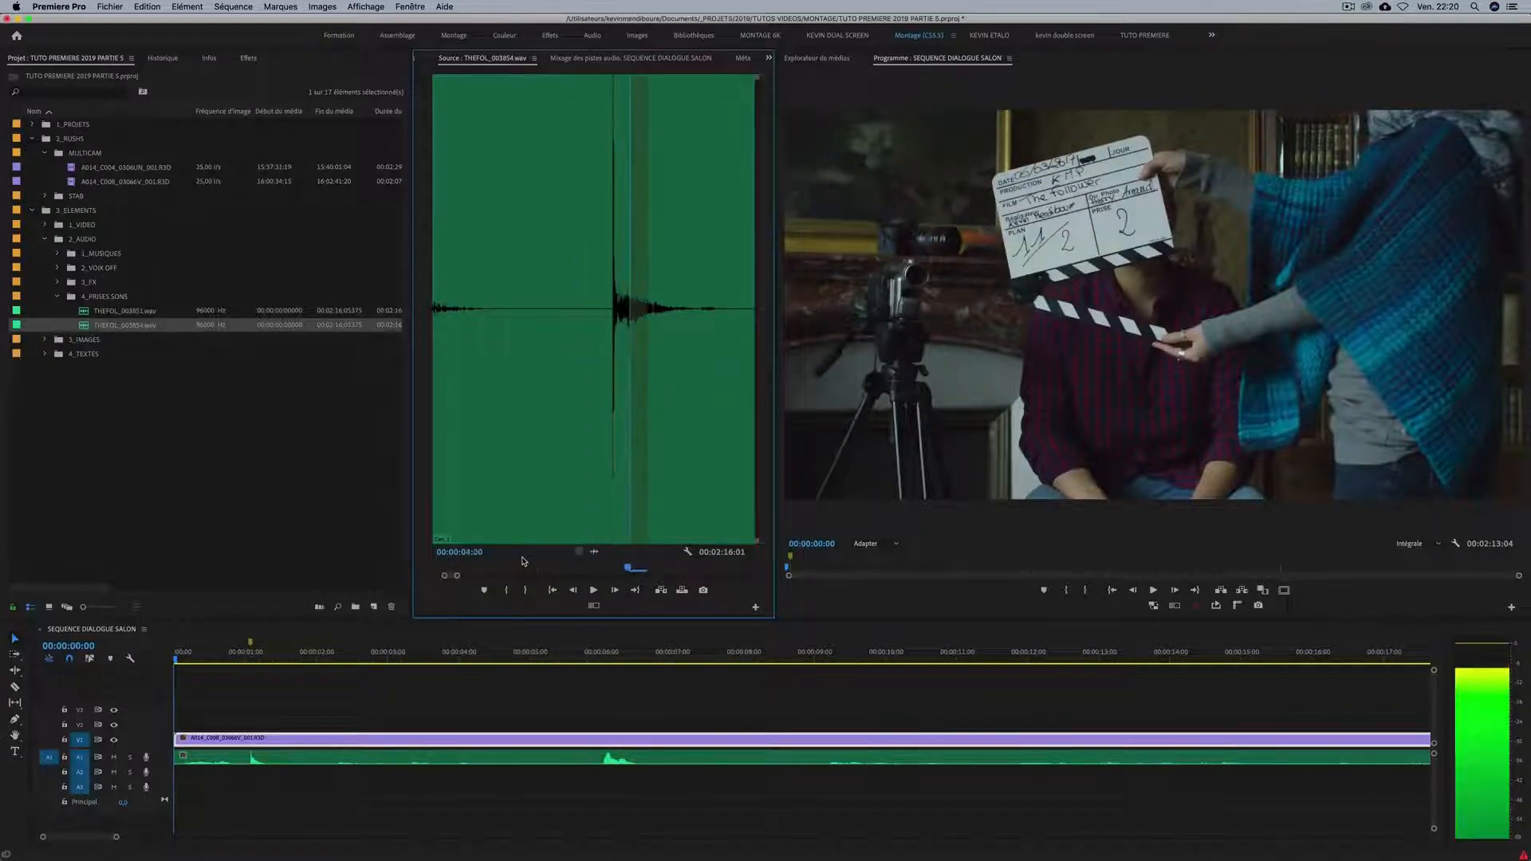
pyautogui.press('Left')
pyautogui.press('Left')
pyautogui.press('Left')
pyautogui.press('Right')
pyautogui.press('Right')
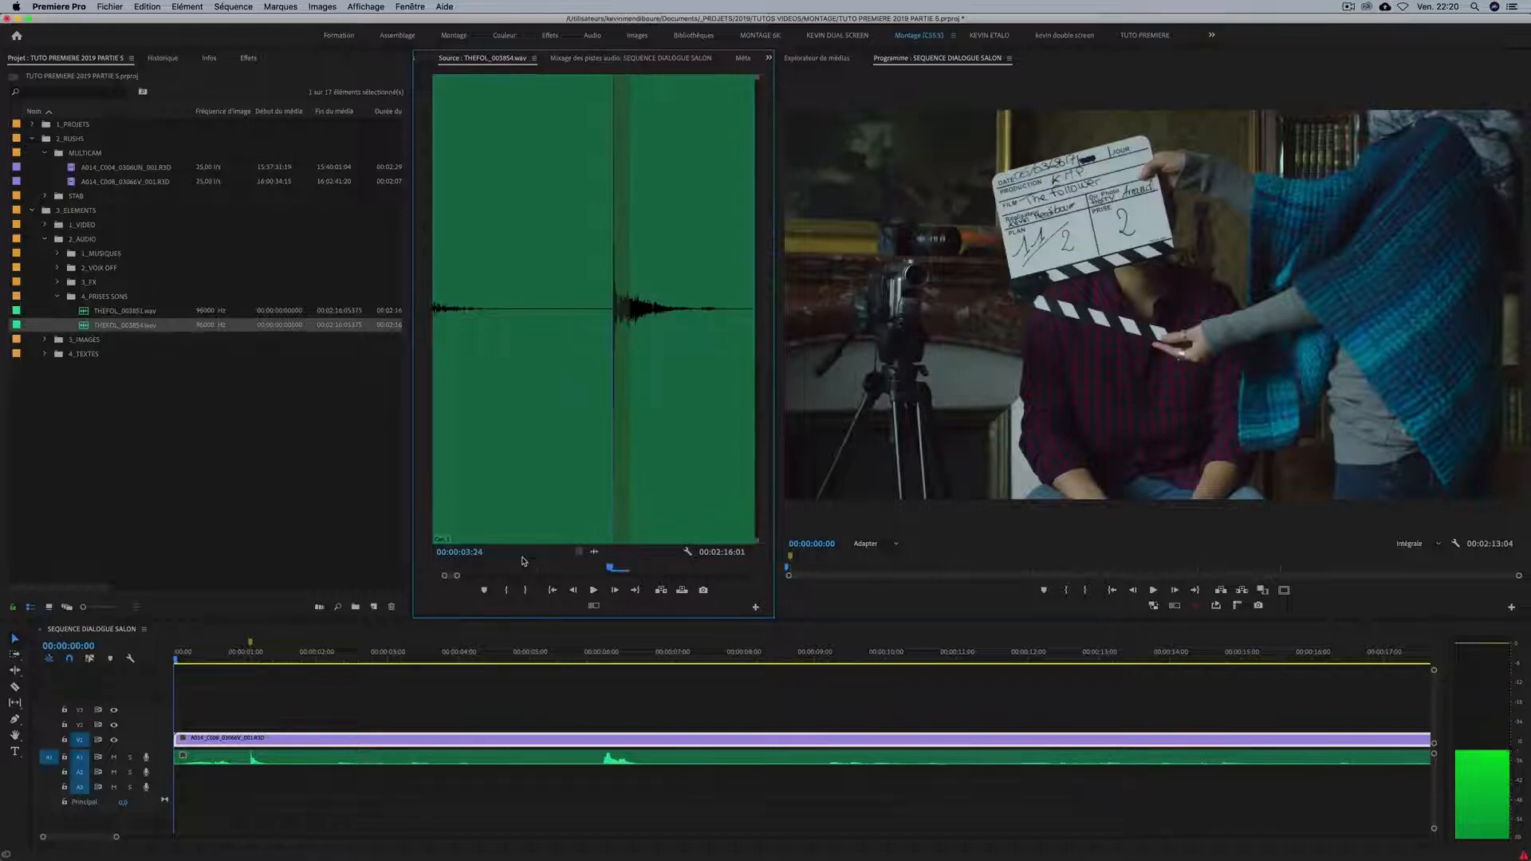
pyautogui.press('i')
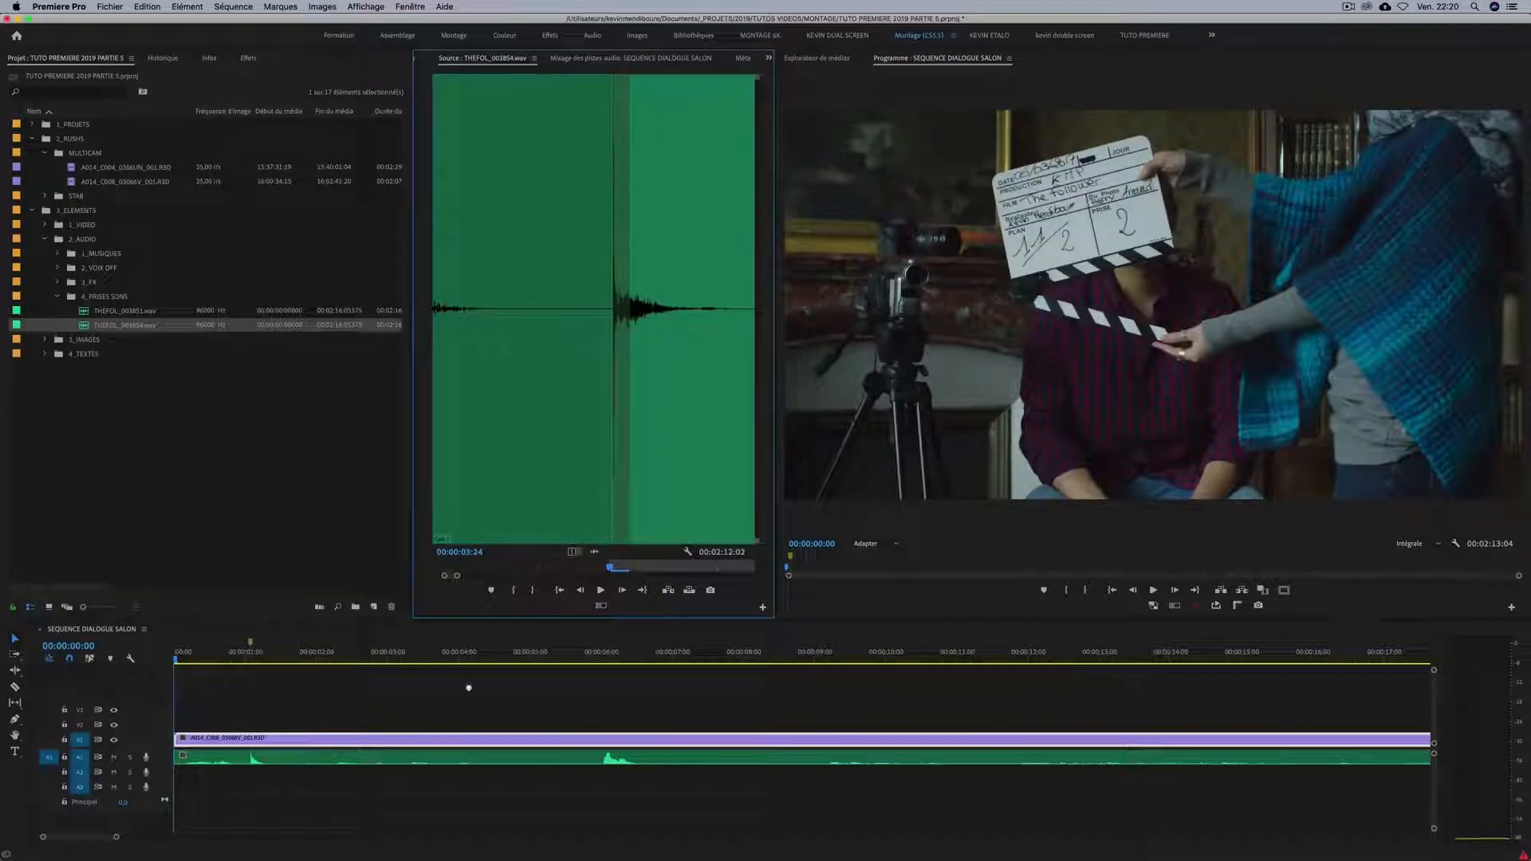
# Place the THEFOL_003854.wav audio on track A2 at the very start of the sequence.
pyautogui.moveTo(468, 688); pyautogui.dragTo(179, 778)
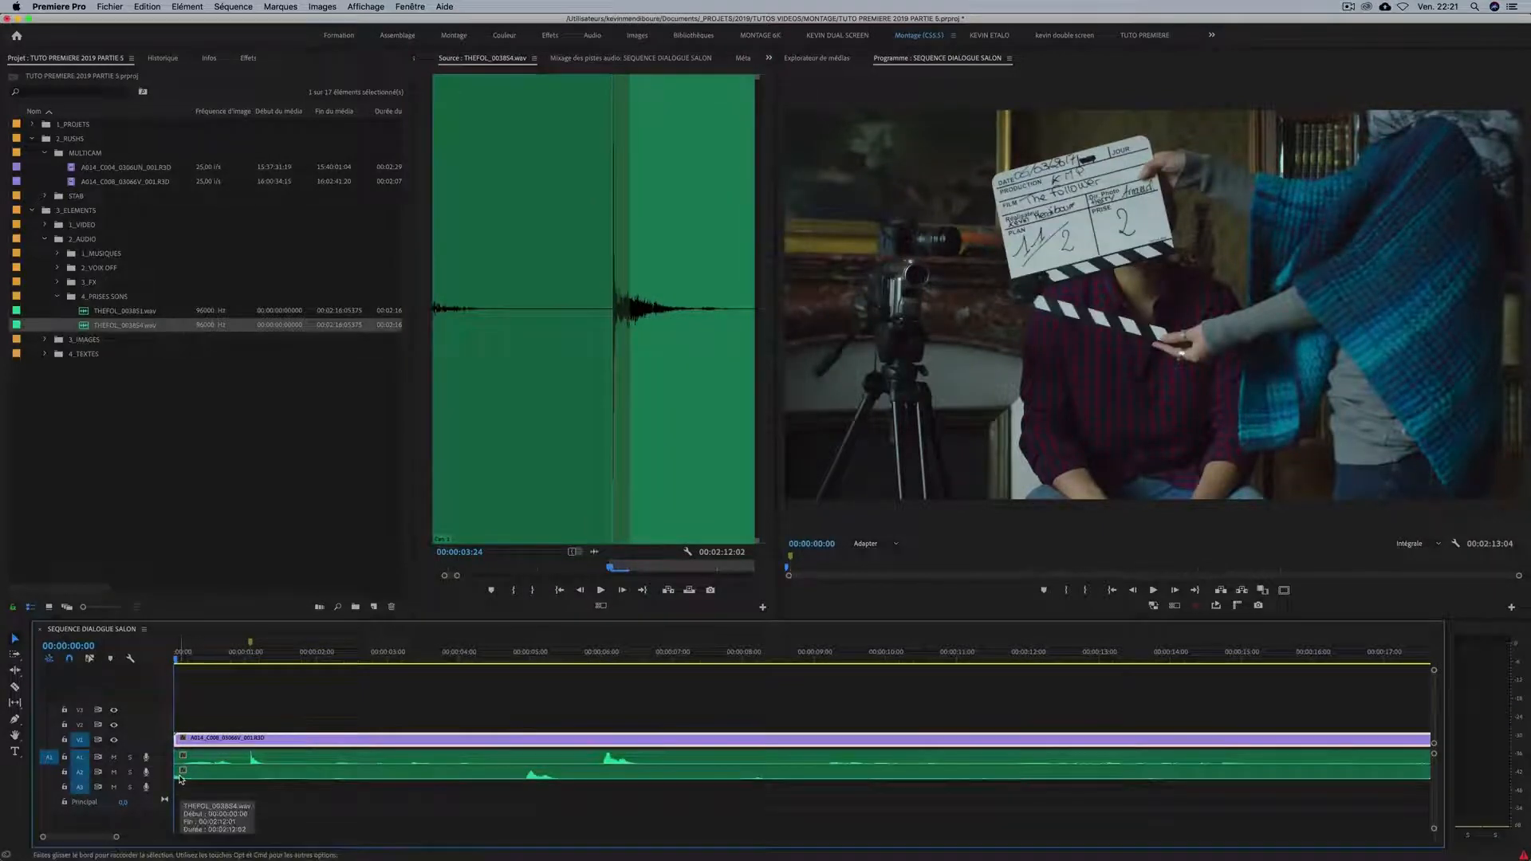
pyautogui.press('=')
pyautogui.press('-')
pyautogui.press('=')
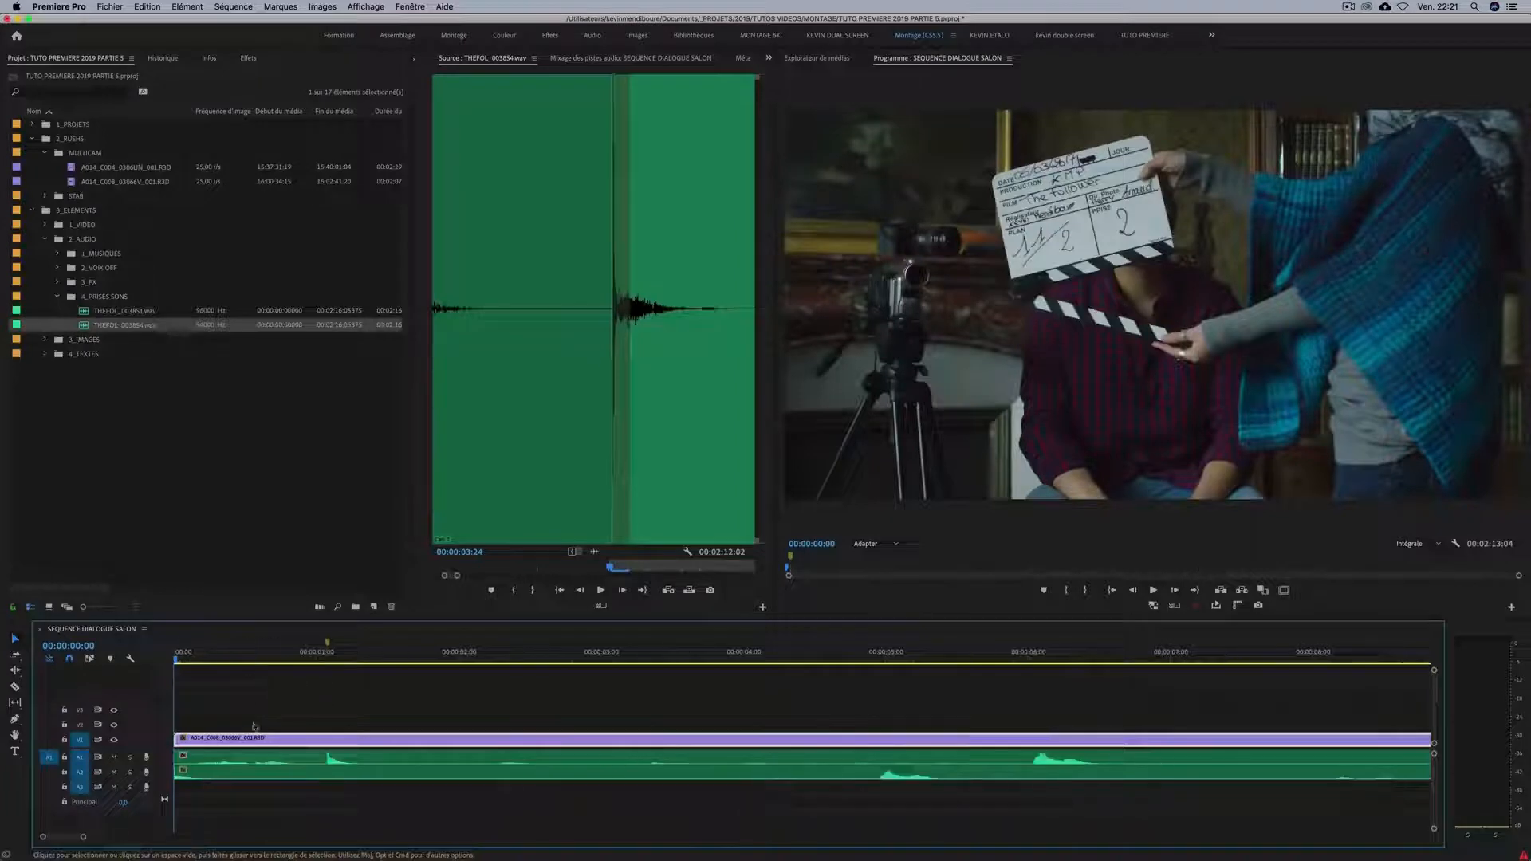
pyautogui.press('-')
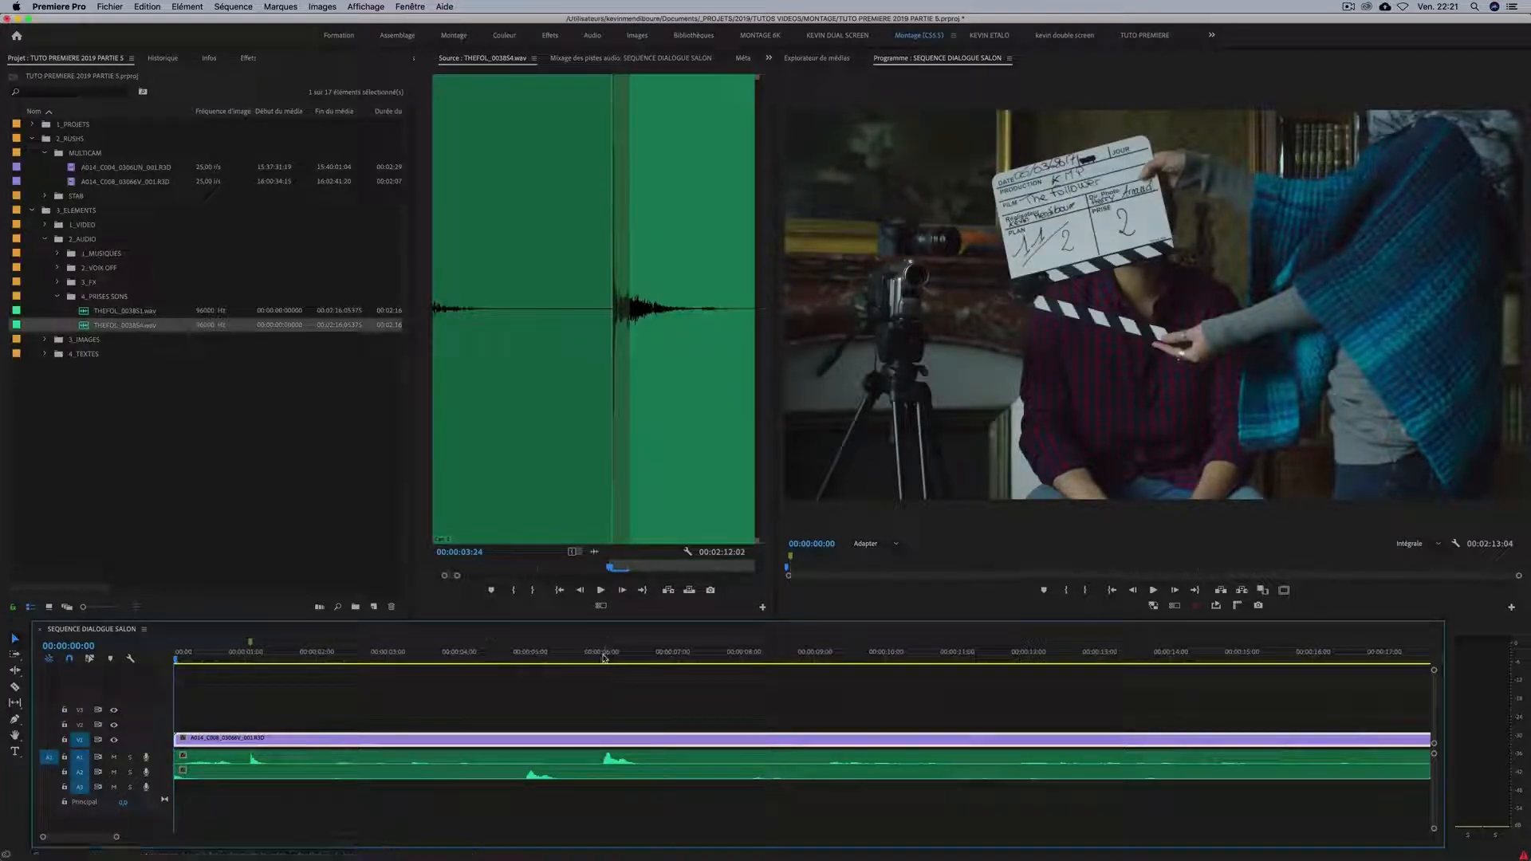
# Play the sequence from 00:00:04:13 to compare both audio tracks, and park the playhead just before the second sound peak on A1.
pyautogui.click(498, 655)
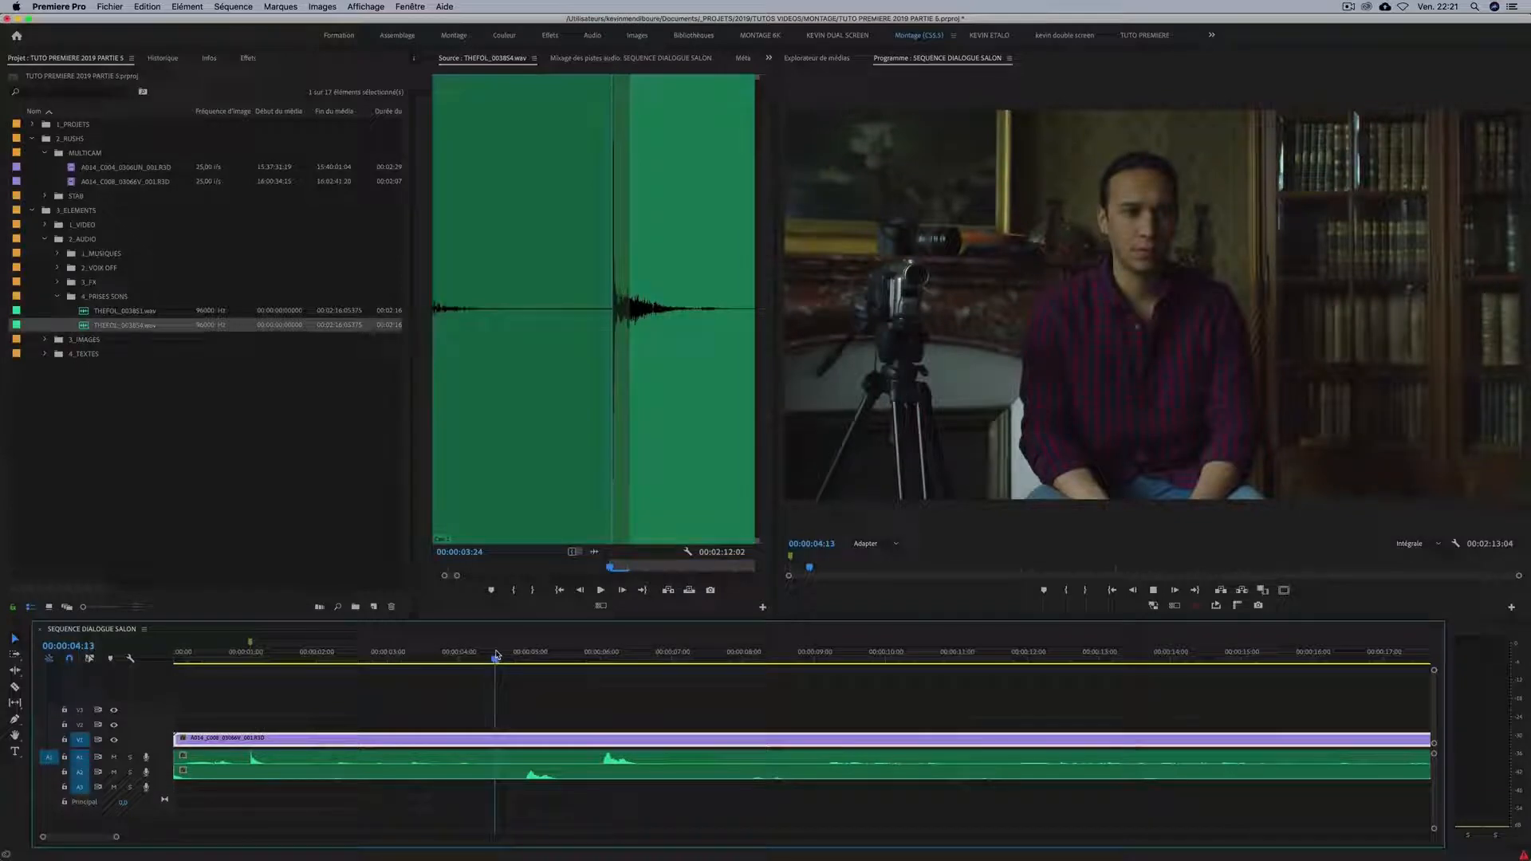
pyautogui.press('space')
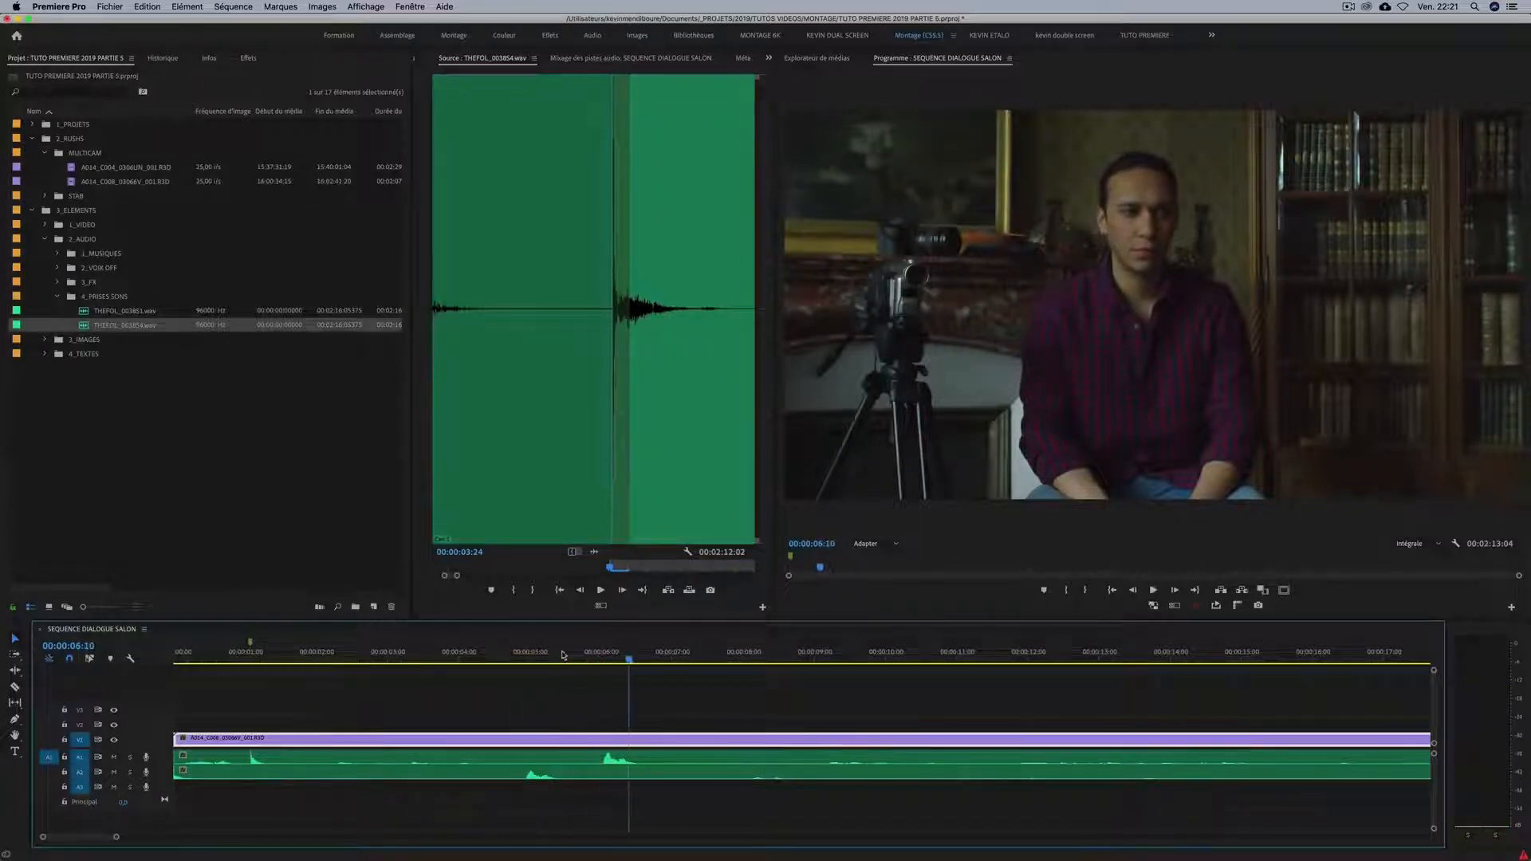
pyautogui.click(595, 656)
pyautogui.moveTo(596, 658); pyautogui.dragTo(598, 658)
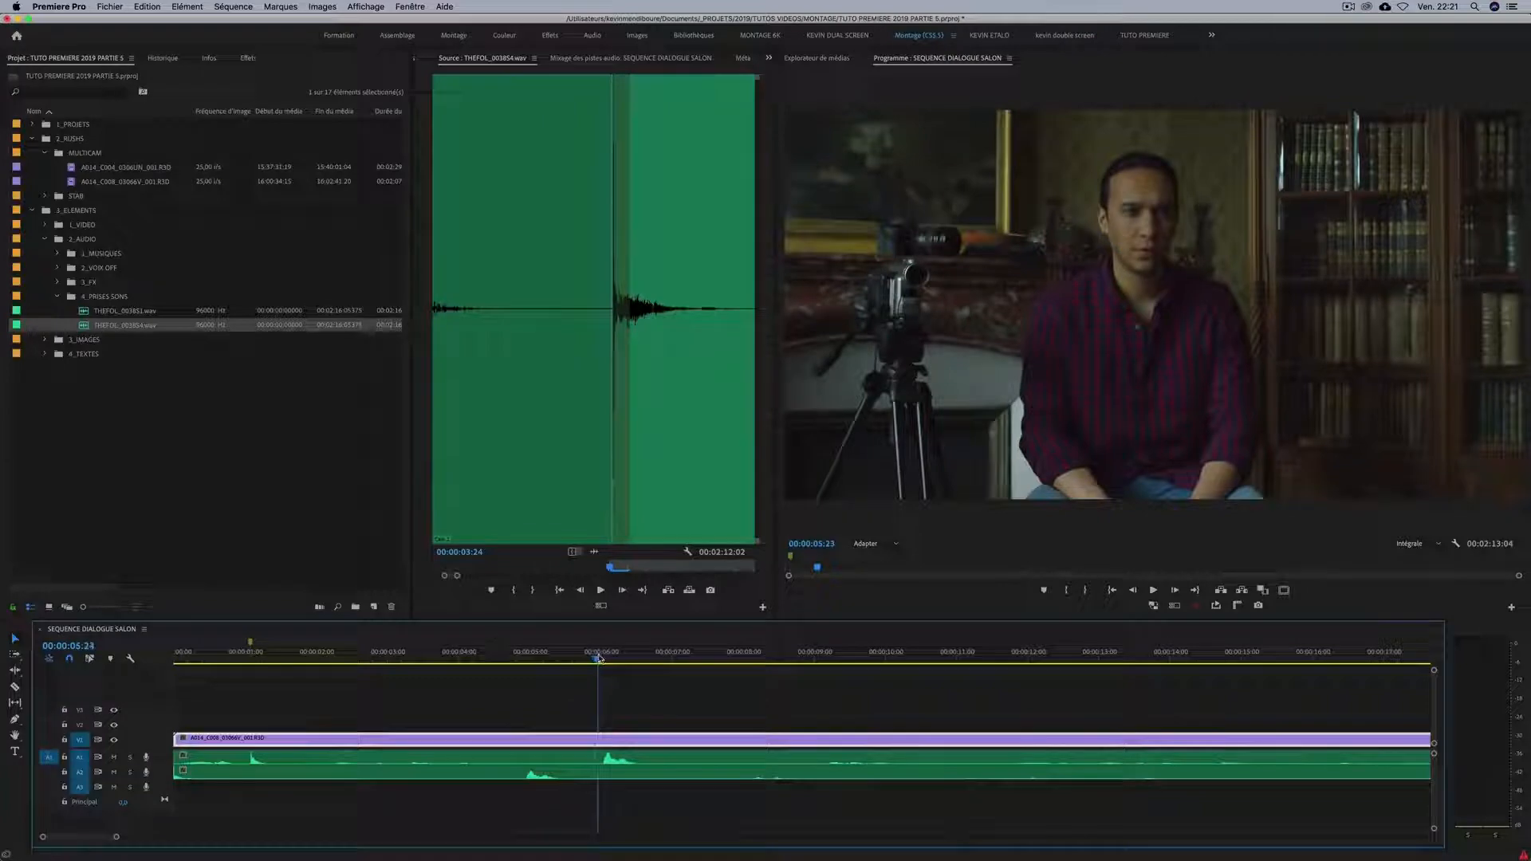
# Move the audio clip on track A2 so that its start snaps to the clap marker, aligning its peaks with those on A1.
pyautogui.moveTo(550, 775); pyautogui.dragTo(662, 772)
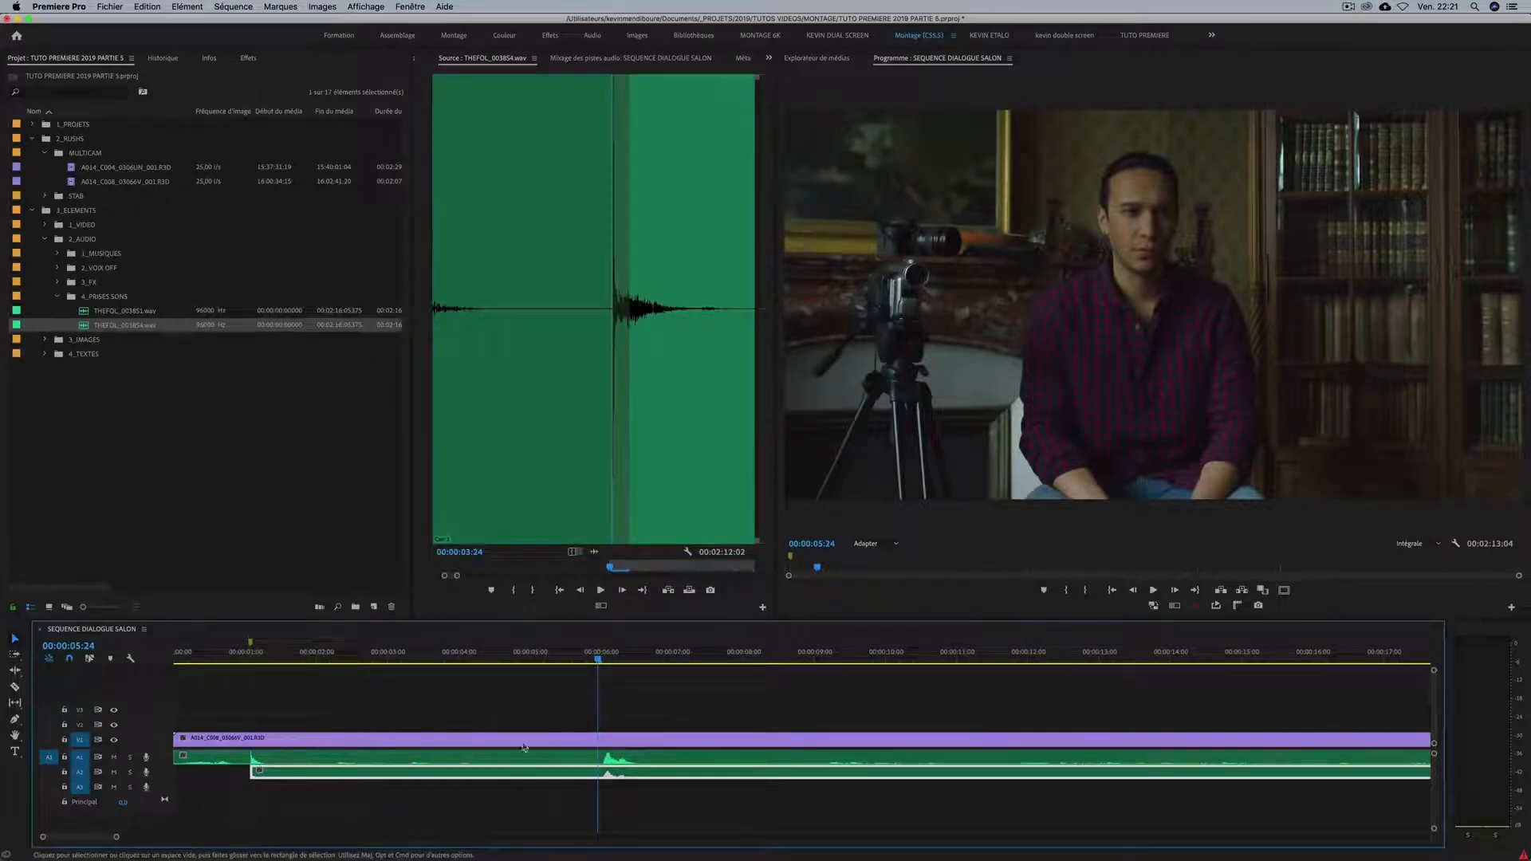
pyautogui.moveTo(412, 775); pyautogui.dragTo(336, 775)
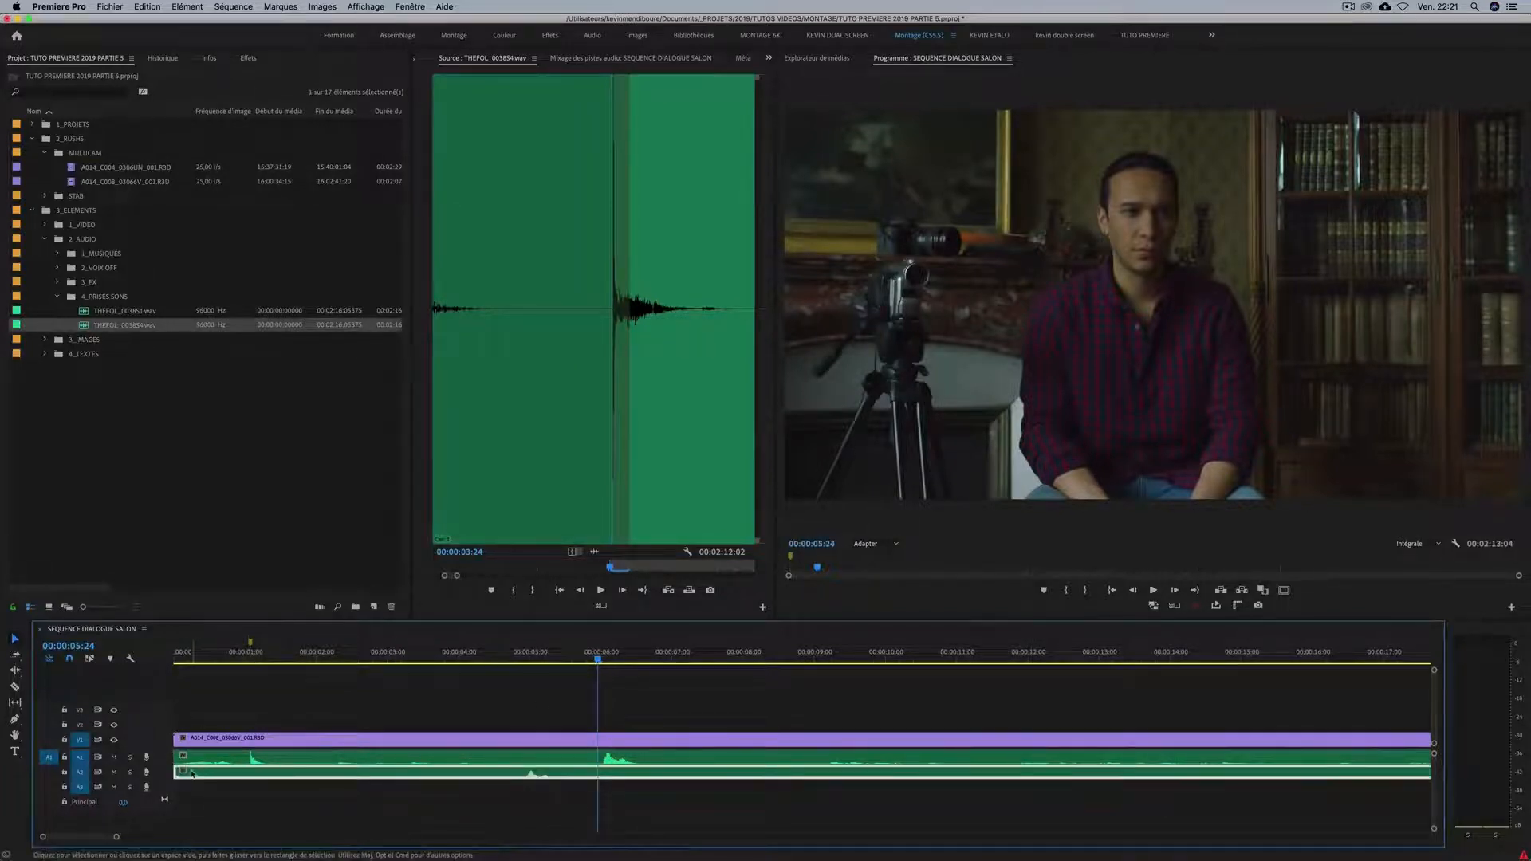
pyautogui.moveTo(191, 774); pyautogui.dragTo(268, 774)
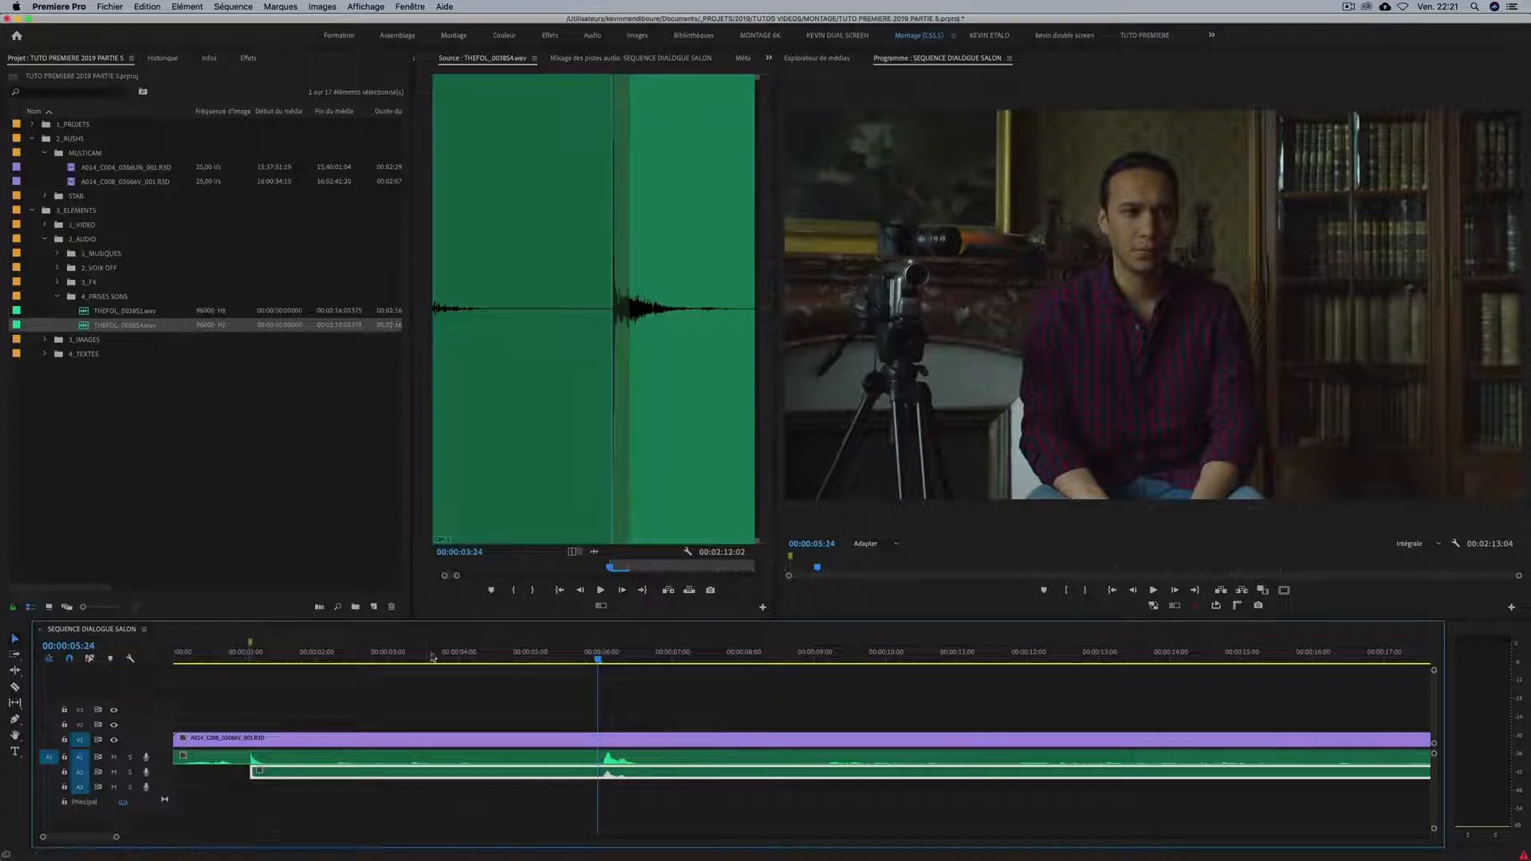
# Examine the aligned waveforms around 00:00:06:00 up close and play that passage to check that both audio tracks match.
pyautogui.press('=')
pyautogui.press('=')
pyautogui.press('=')
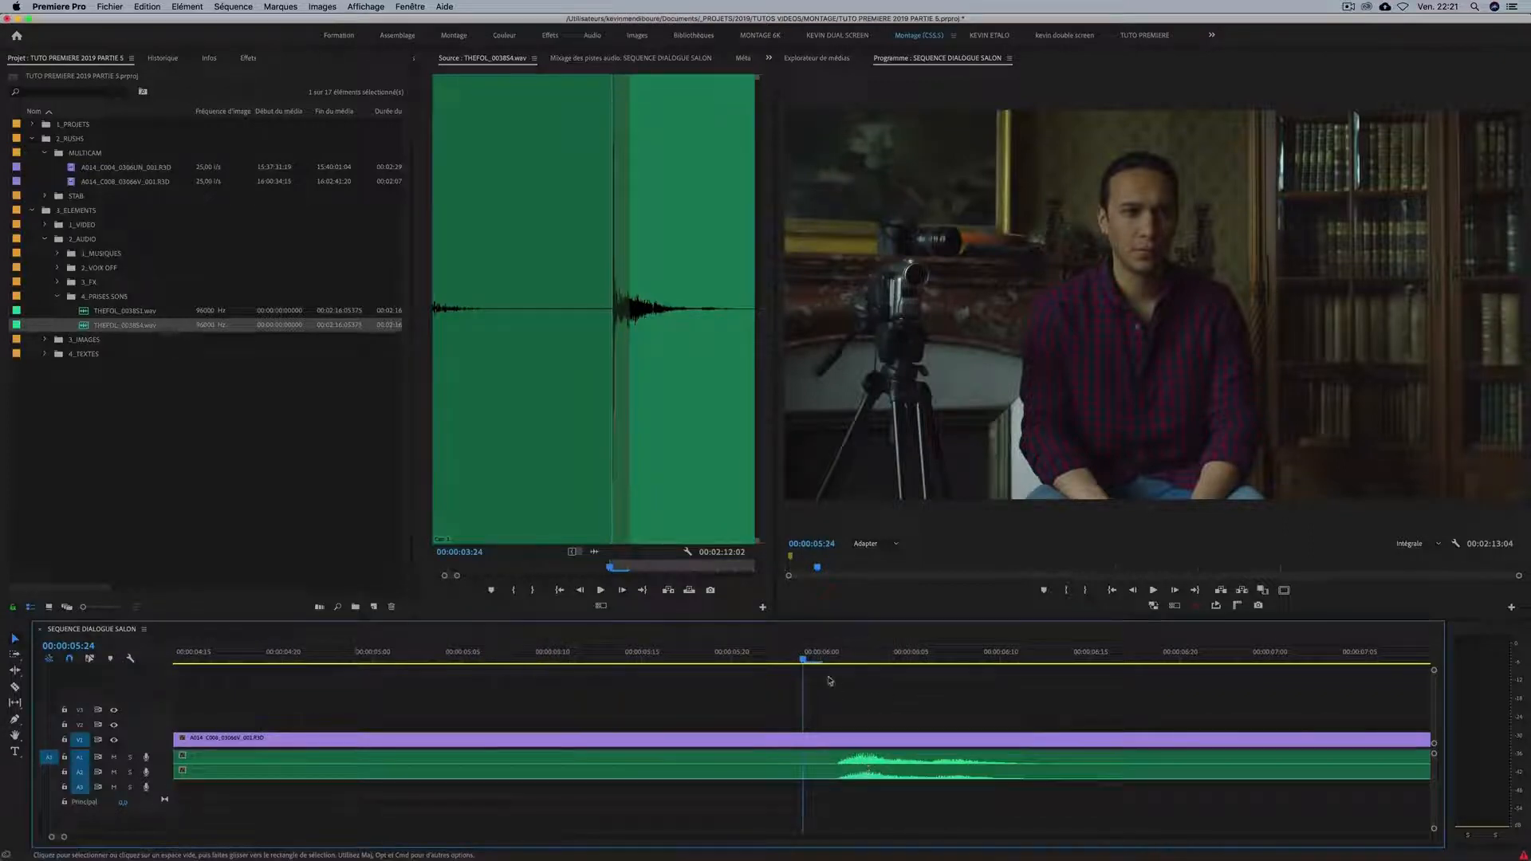
pyautogui.moveTo(941, 658); pyautogui.dragTo(731, 659)
pyautogui.press('-')
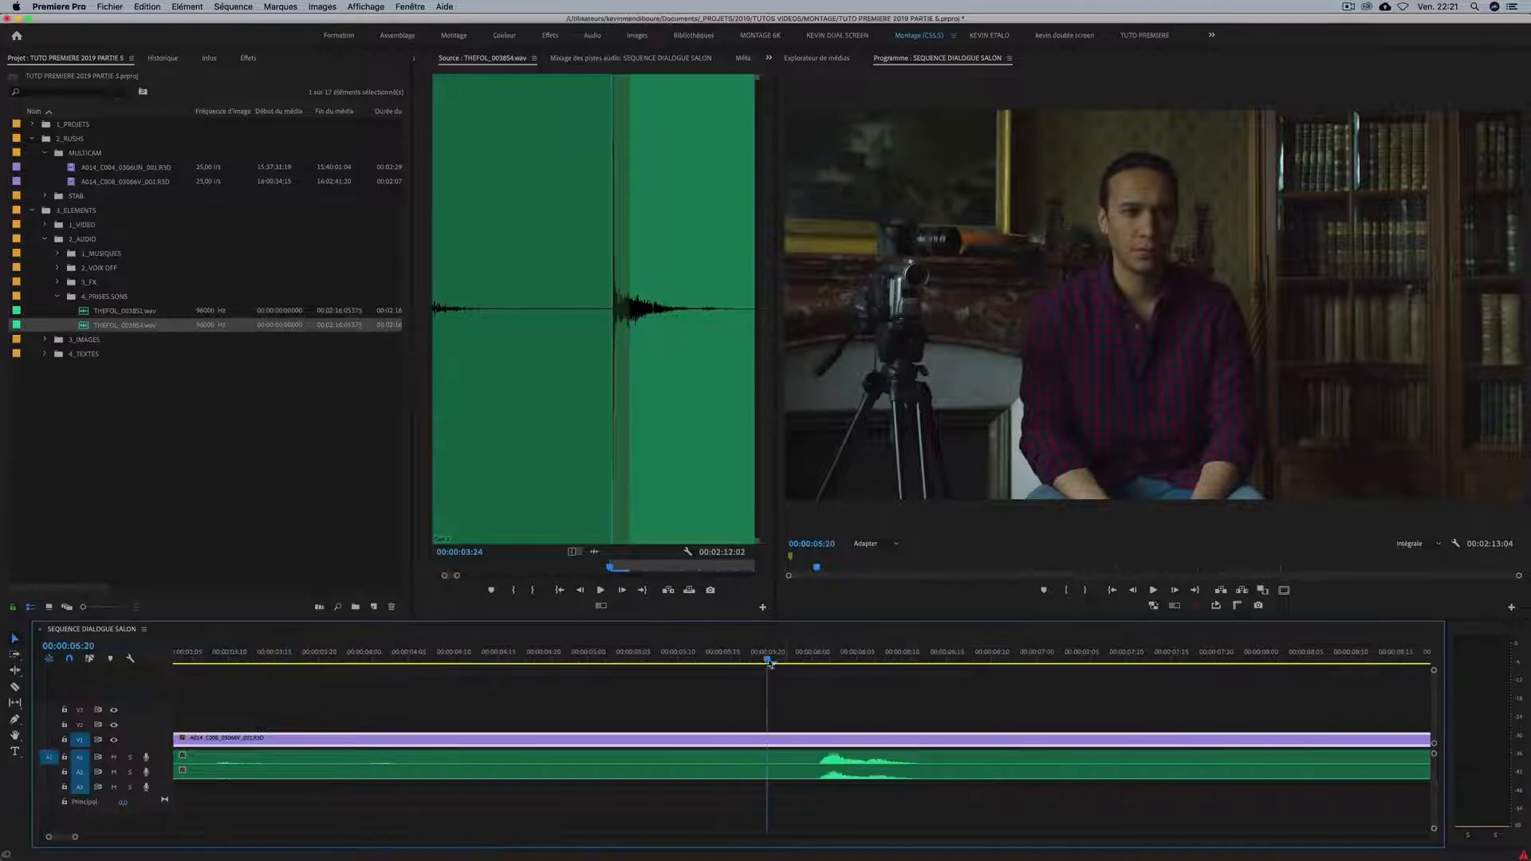
pyautogui.click(721, 660)
pyautogui.press('space')
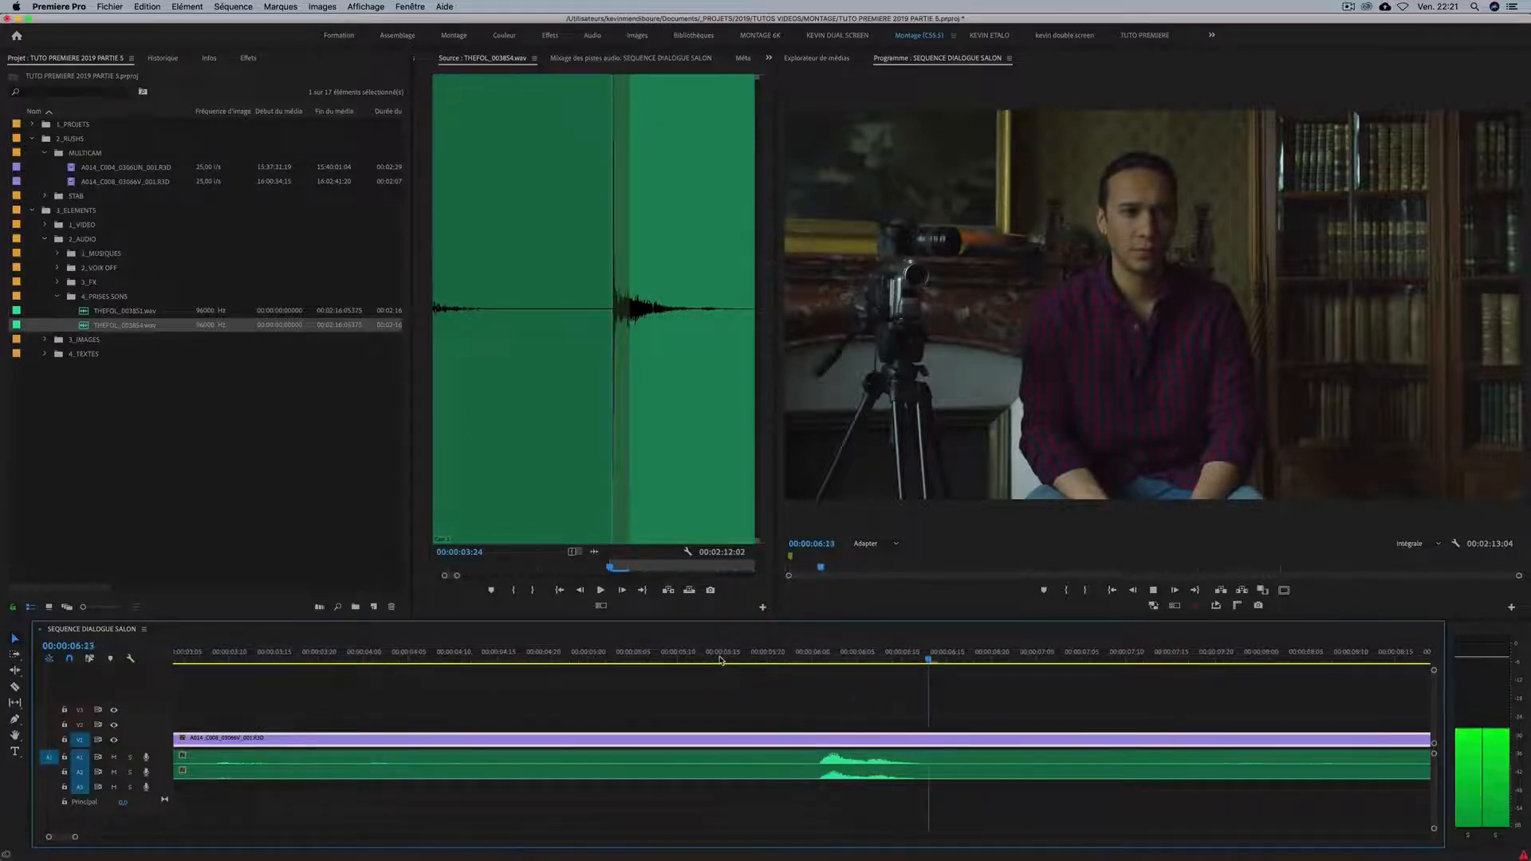
# Extend the start of the A2 audio clip back to the sequence's beginning and return the playhead to 00:00:00:00.
pyautogui.press('-')
# Trim the ends of the audio clips on A1 and A2 to the end of the video clip.
pyautogui.press('-')
pyautogui.press('-')
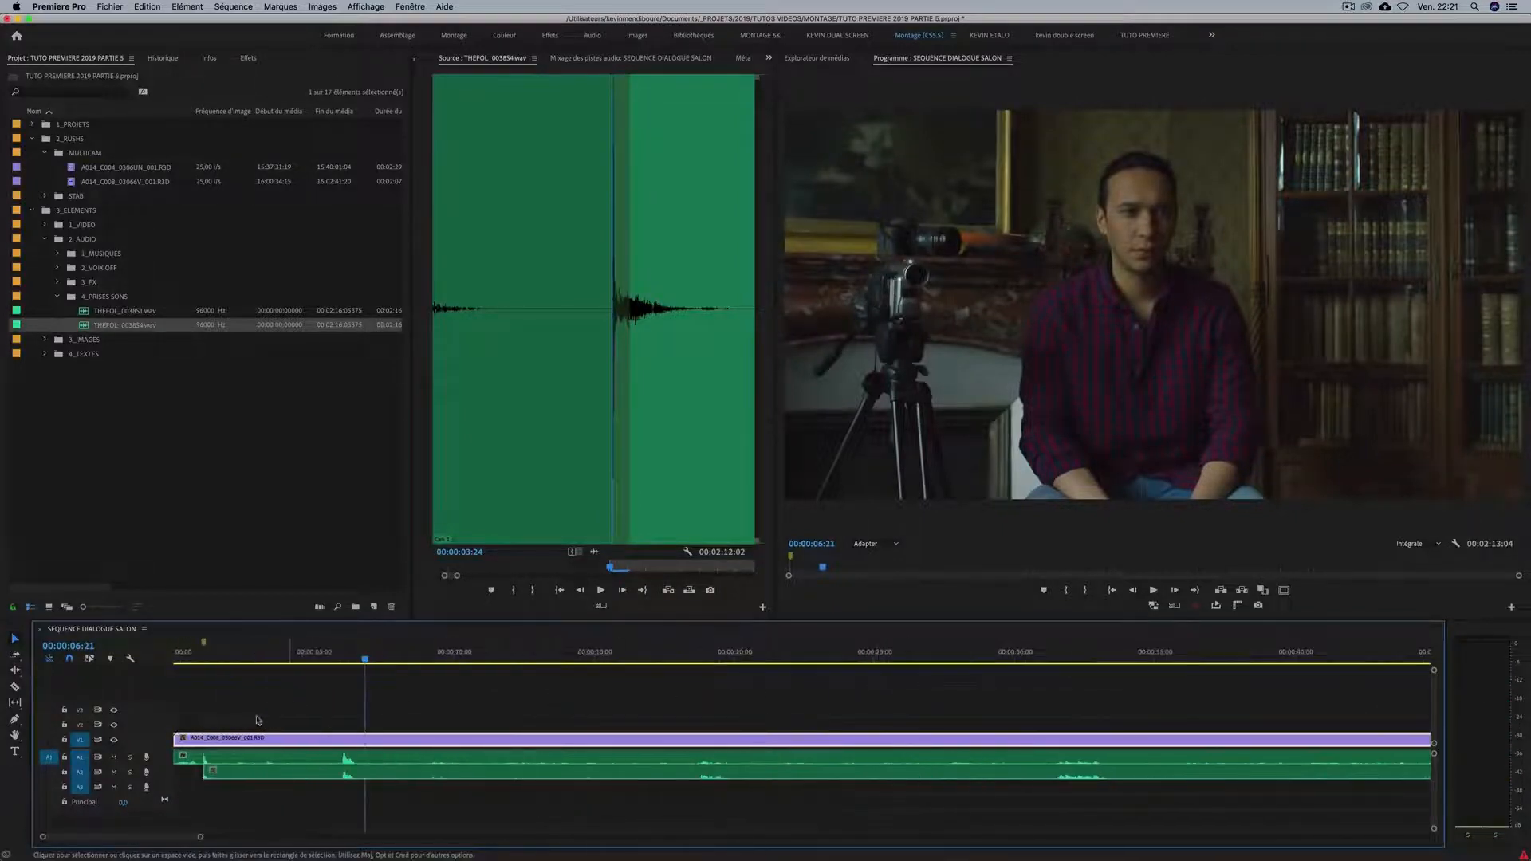
pyautogui.moveTo(208, 775); pyautogui.dragTo(186, 774)
pyautogui.moveTo(353, 660); pyautogui.dragTo(62, 662)
pyautogui.press('-')
pyautogui.press('-')
pyautogui.press('-')
pyautogui.press('=')
pyautogui.press('-')
pyautogui.press('=')
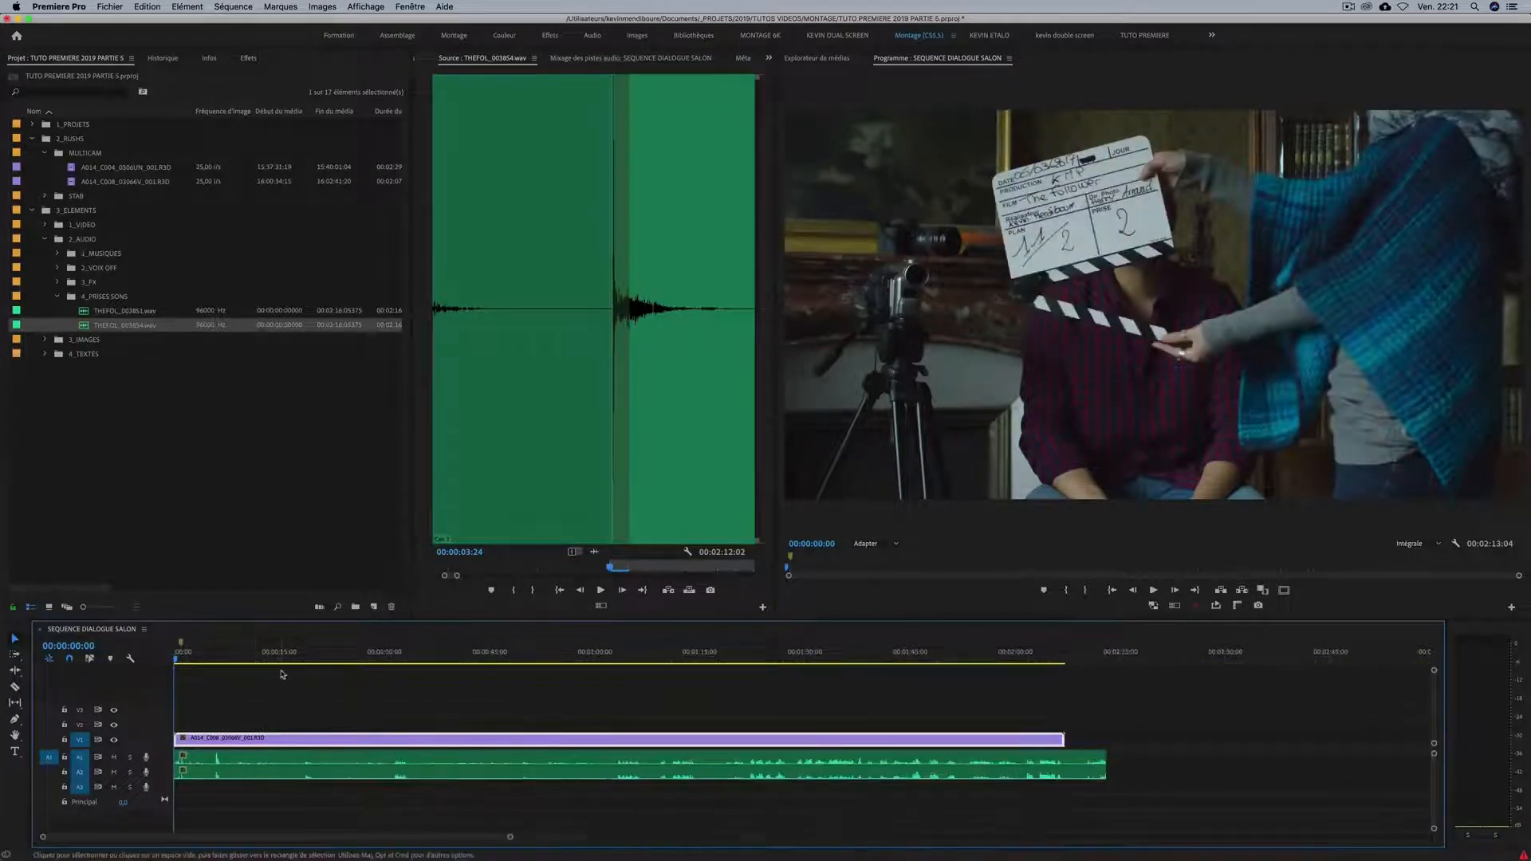
pyautogui.moveTo(1104, 772); pyautogui.dragTo(1062, 762)
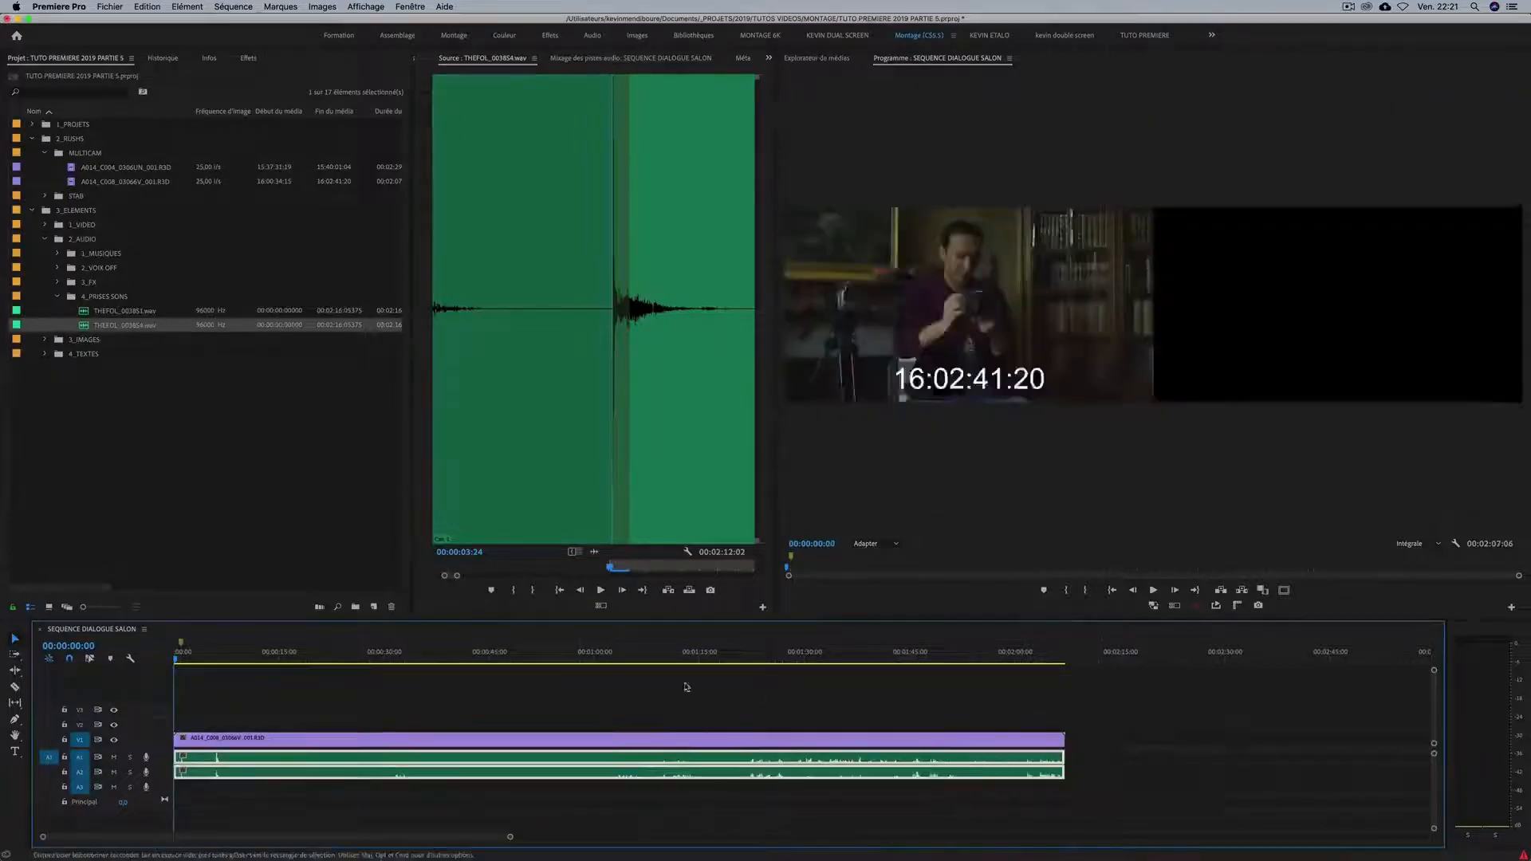
# Scrub through the synchronized sequence and preview the A014_C008 and A014_C004 clips from the MULTICAM bin in the source view.
pyautogui.click(235, 655)
pyautogui.moveTo(236, 655); pyautogui.dragTo(346, 655)
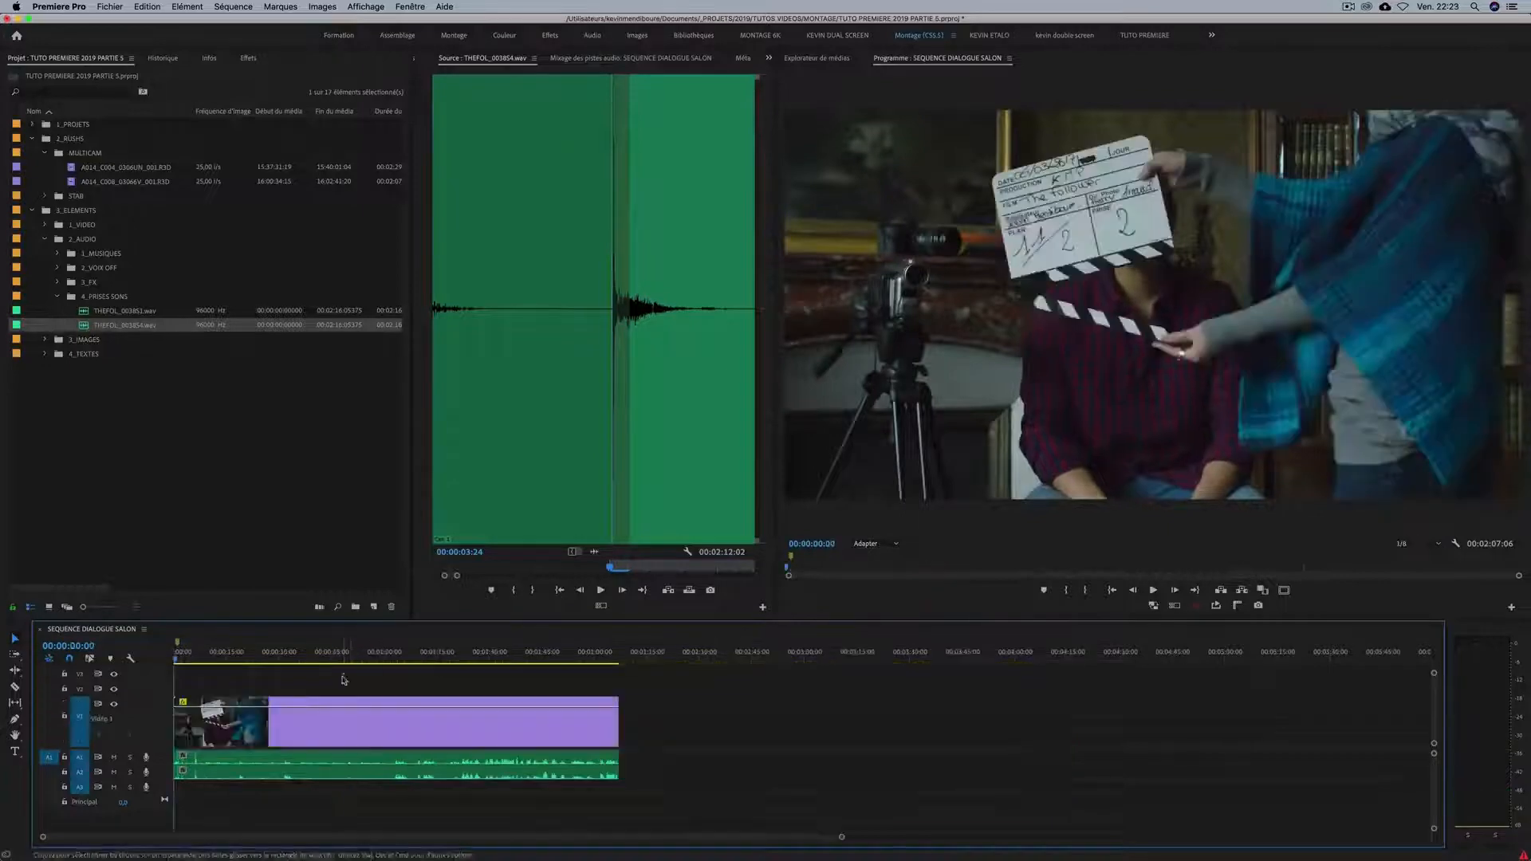
pyautogui.click(84, 413)
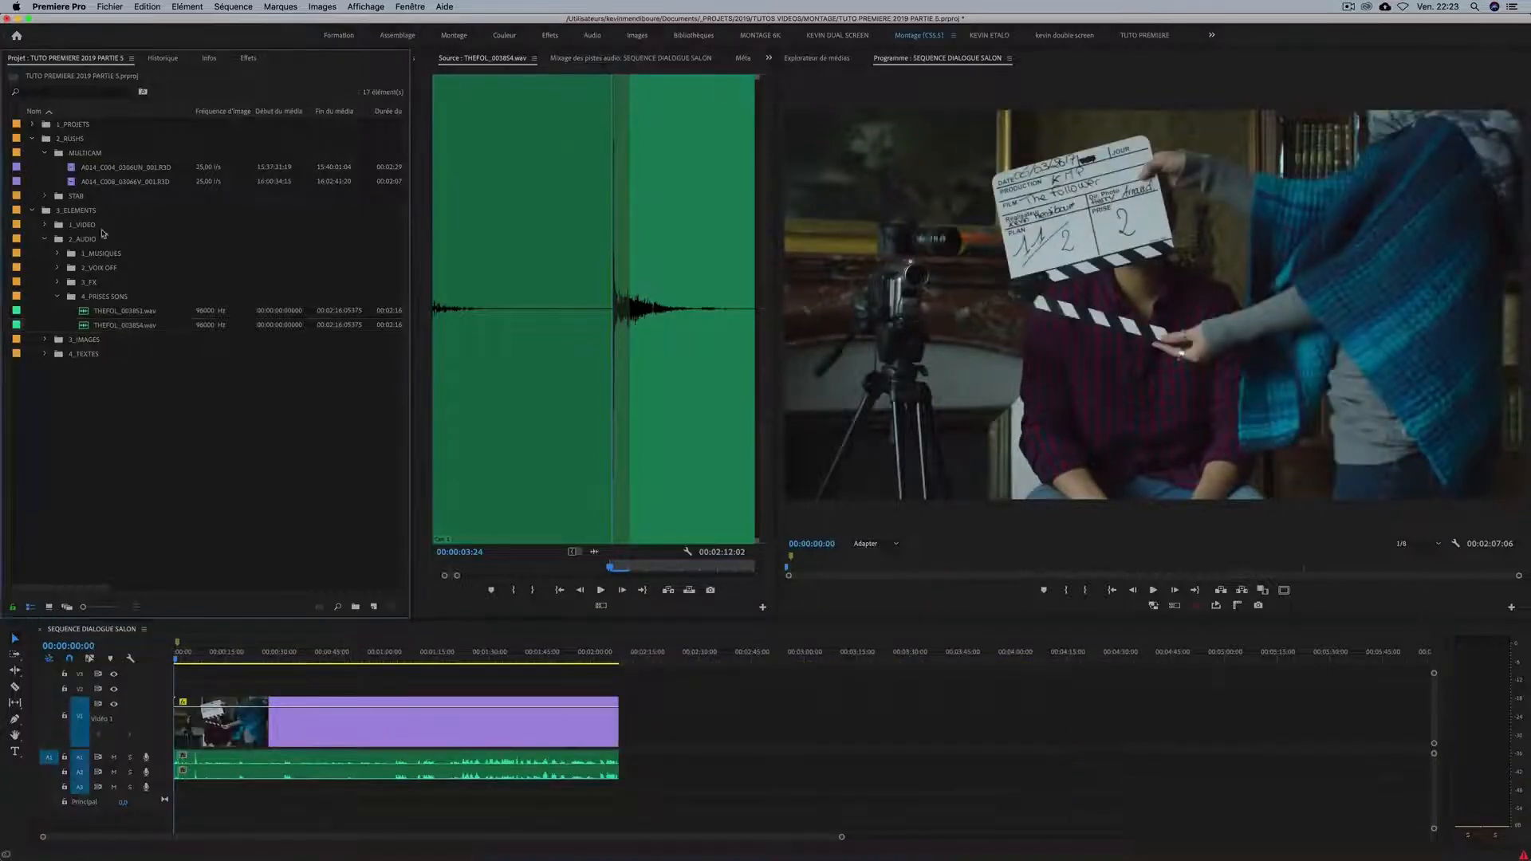
pyautogui.doubleClick(89, 182)
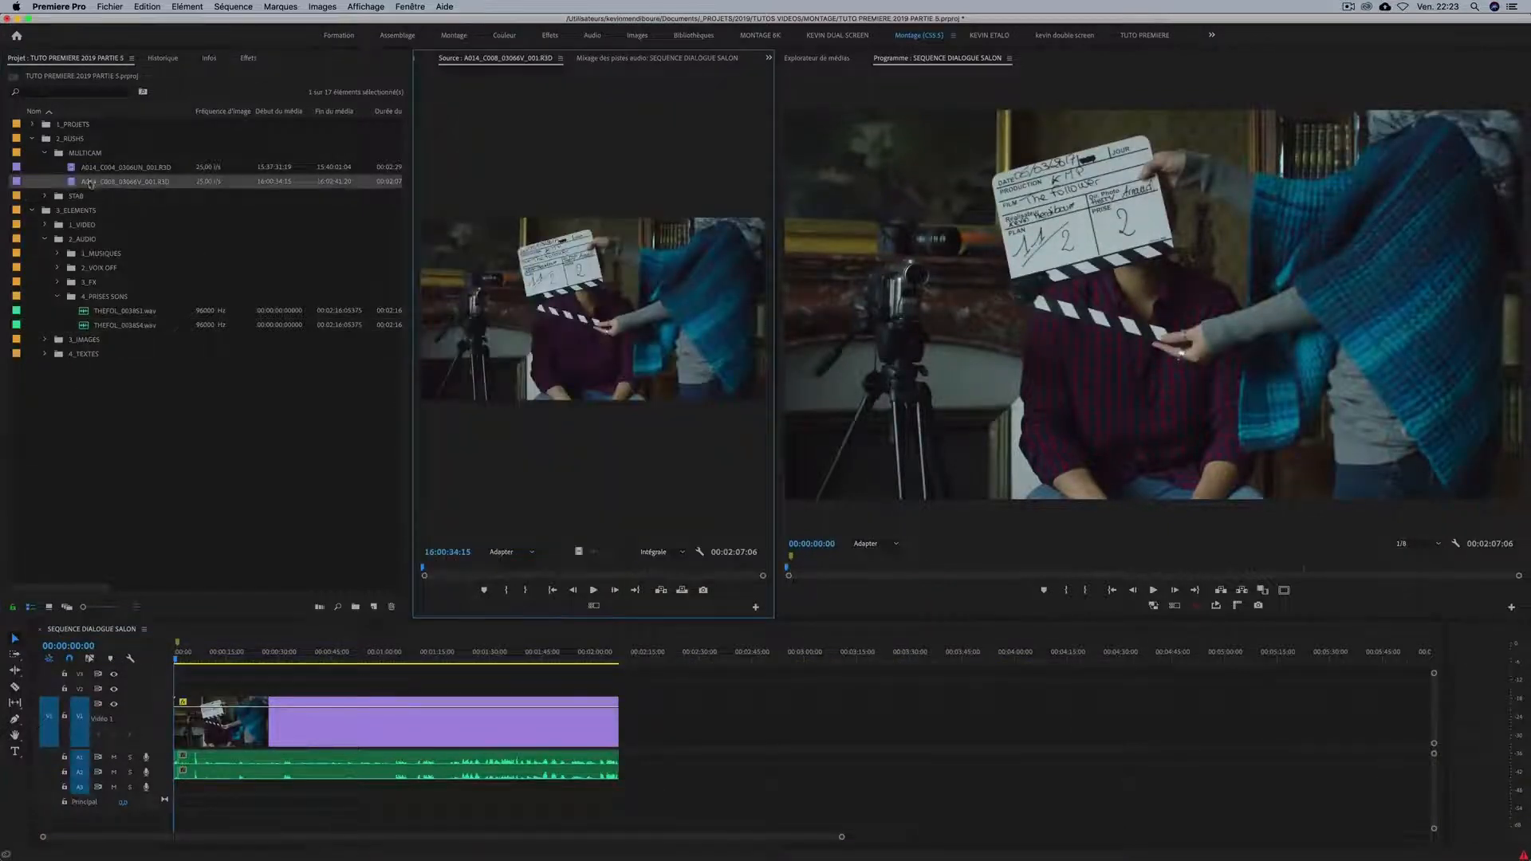
pyautogui.doubleClick(76, 169)
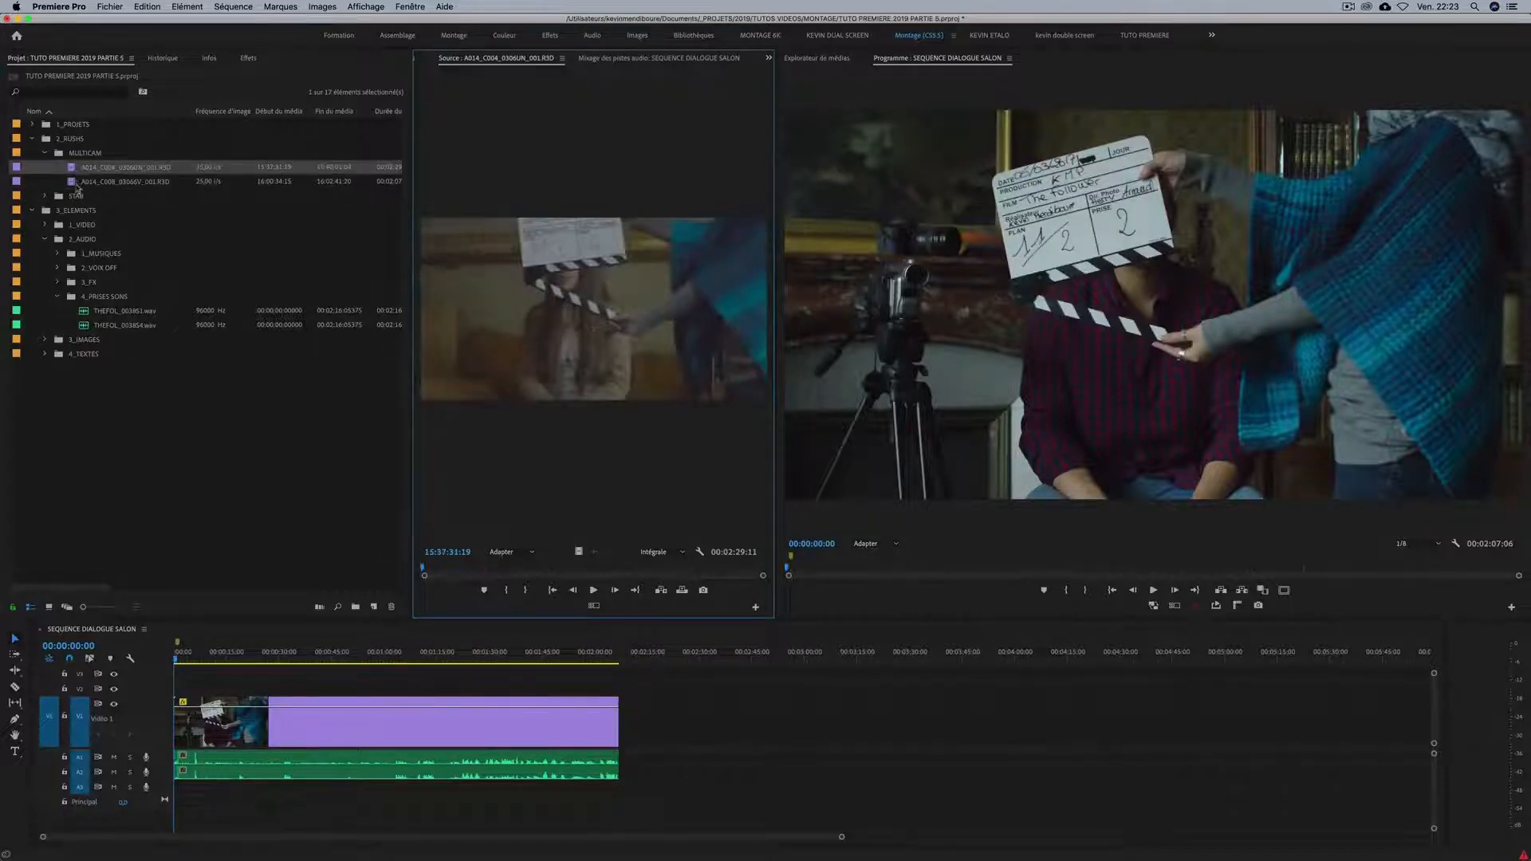
pyautogui.moveTo(425, 567); pyautogui.dragTo(441, 566)
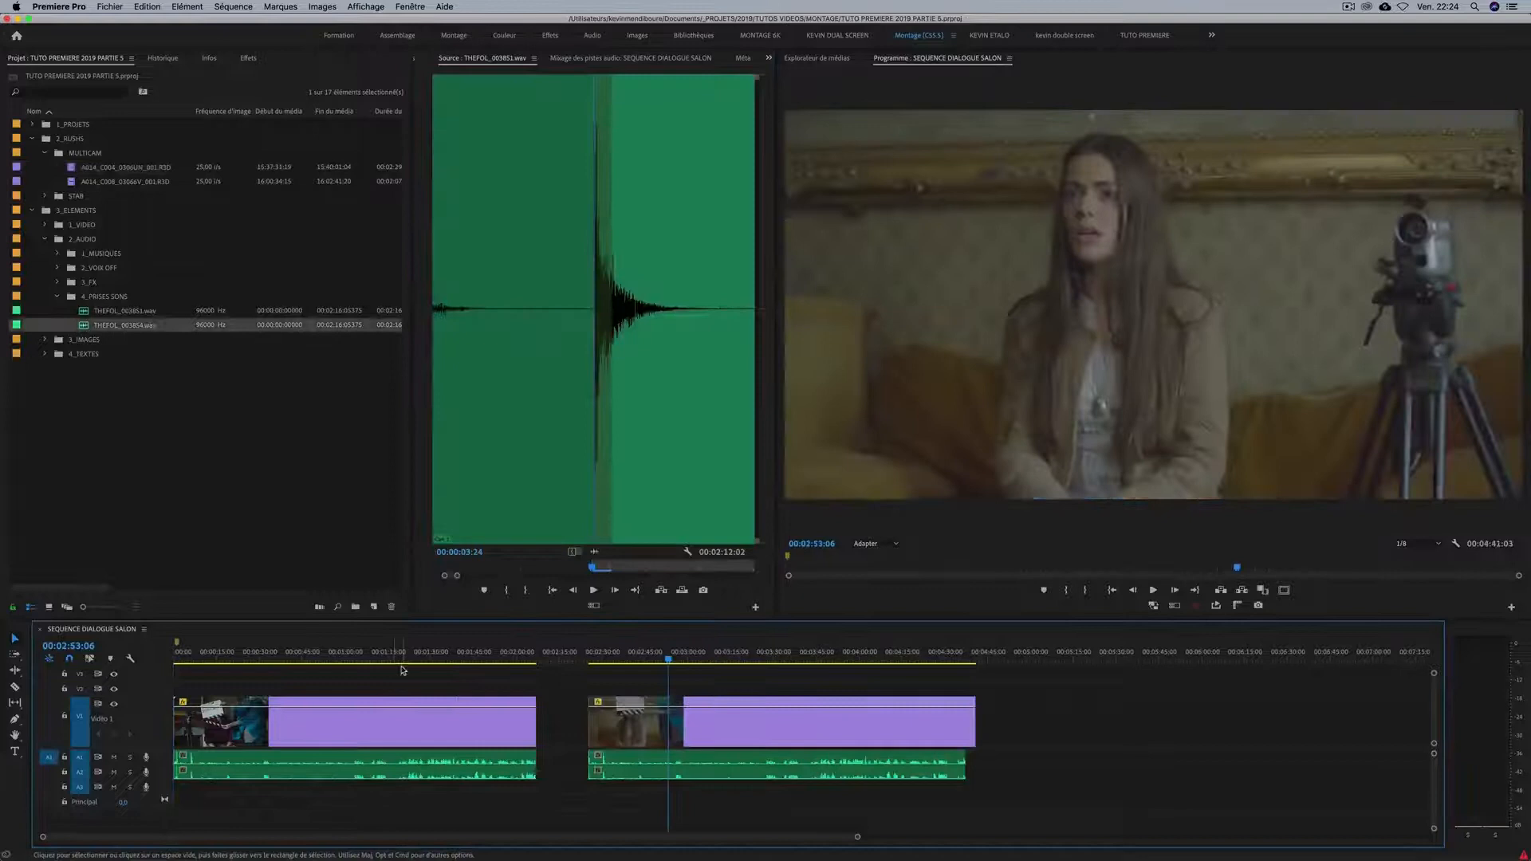
# Review both synchronized takes in the timeline and play the first one from 00:01:01:14 to check picture and sound.
pyautogui.press('-')
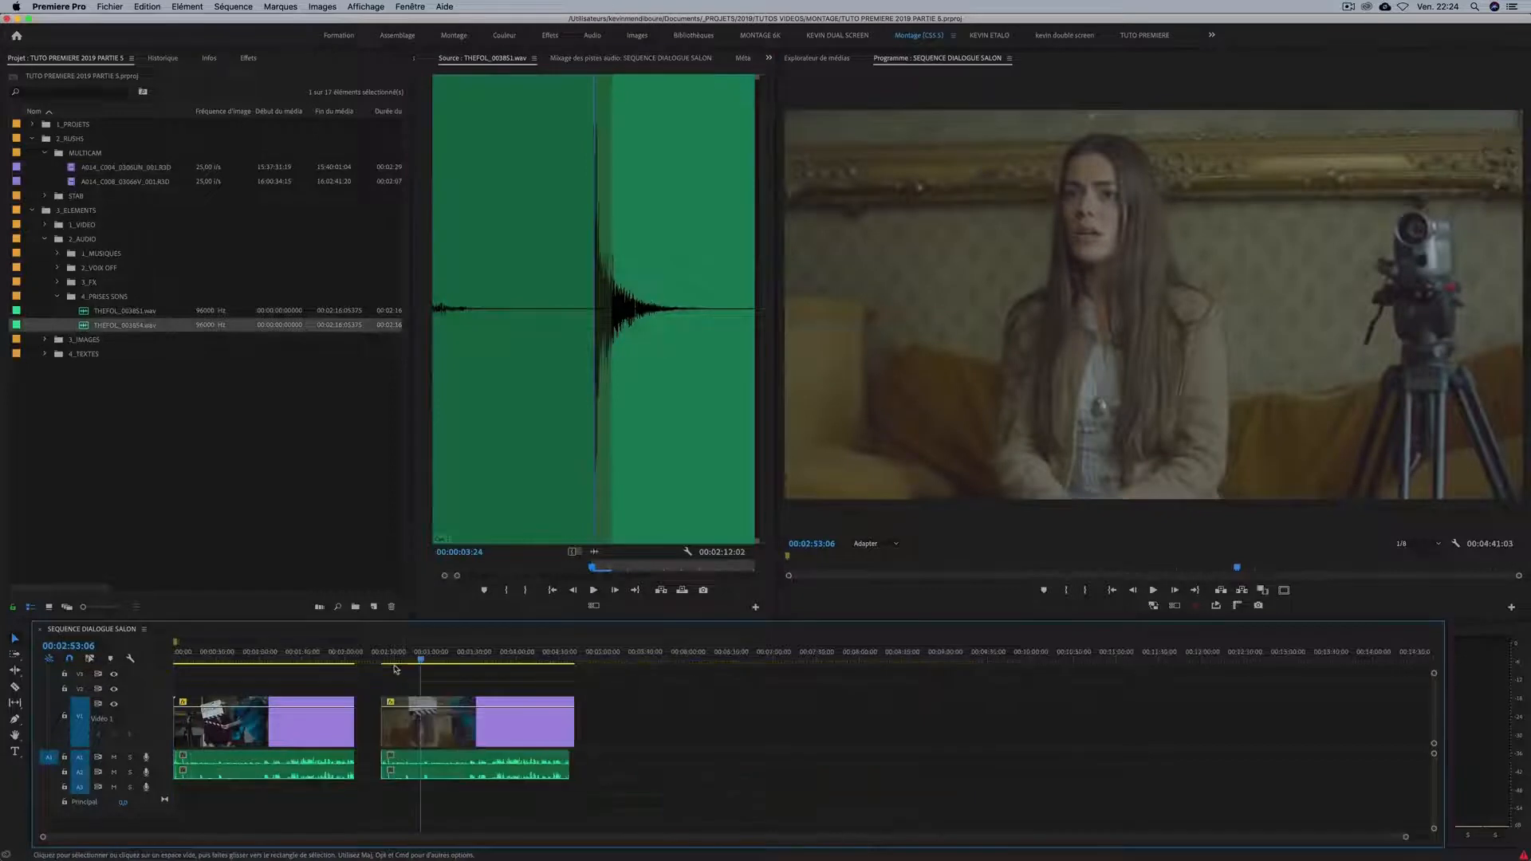
pyautogui.press('=')
pyautogui.click(351, 657)
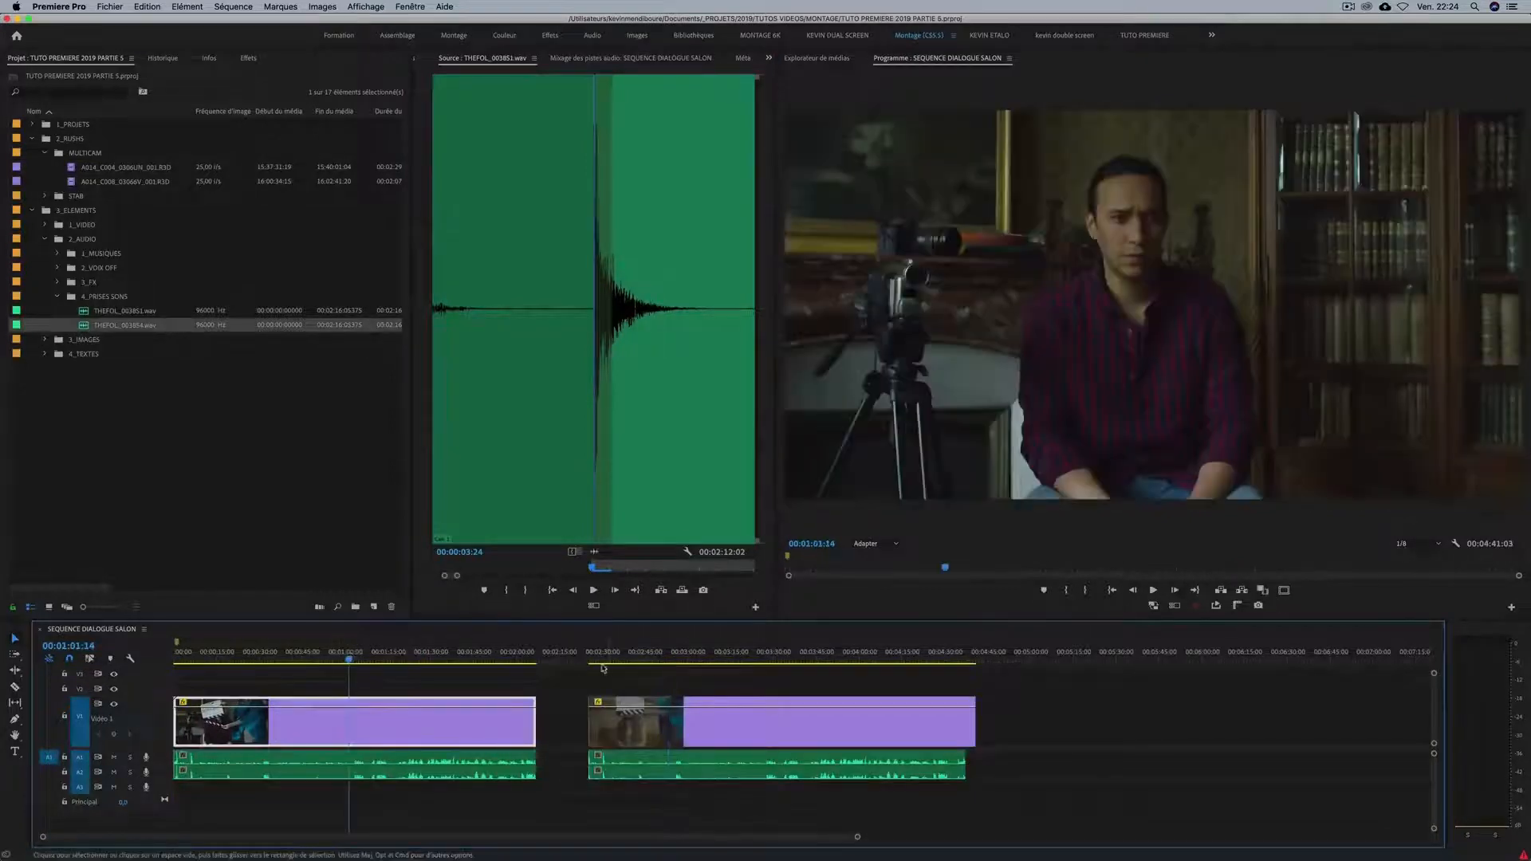
pyautogui.press('=')
pyautogui.press('-')
pyautogui.press('-')
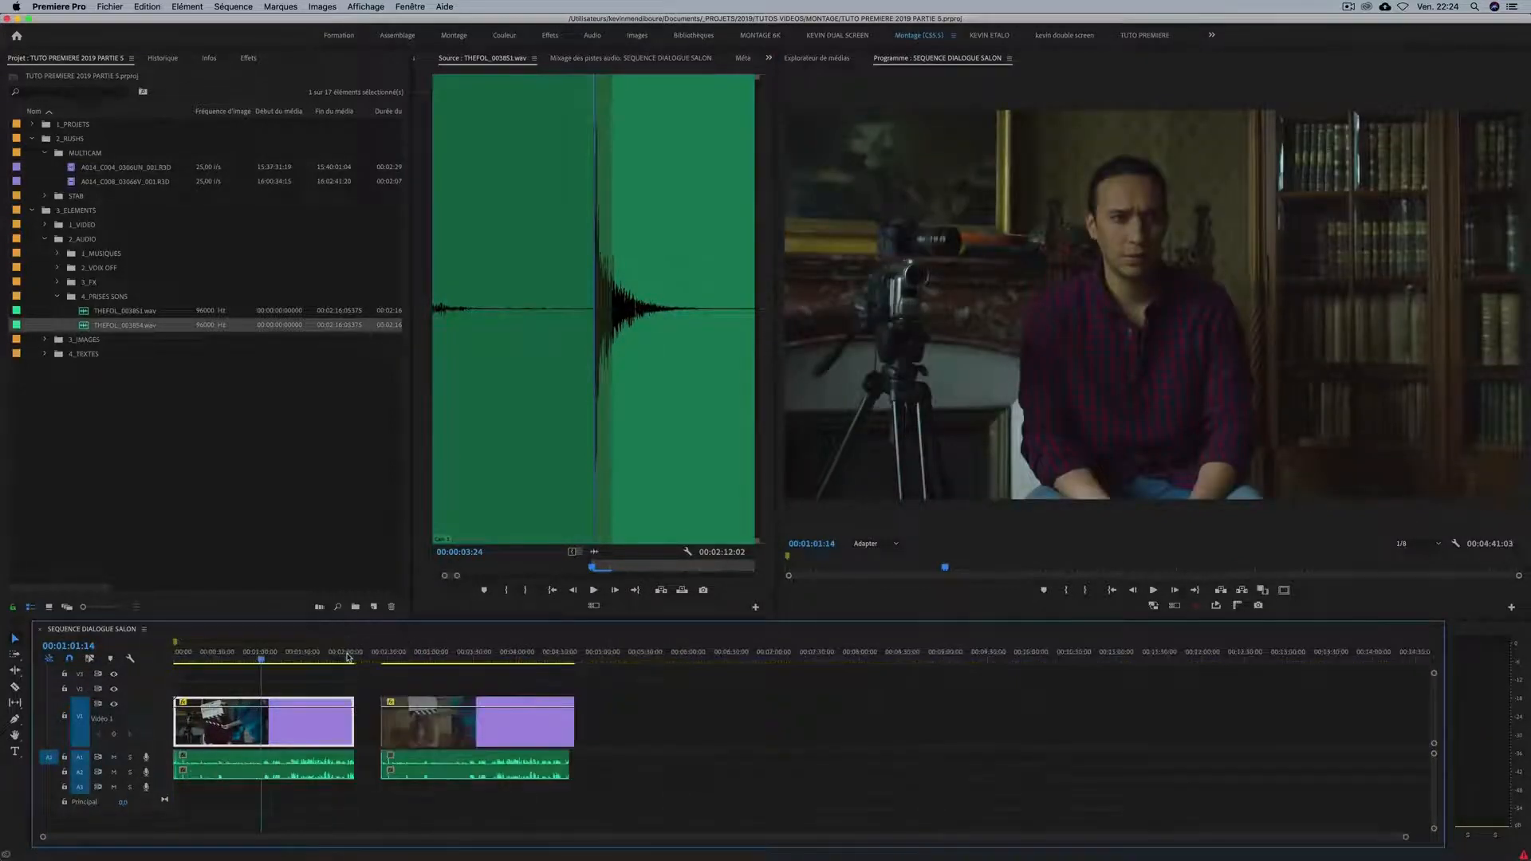
pyautogui.press('=')
pyautogui.press('space')
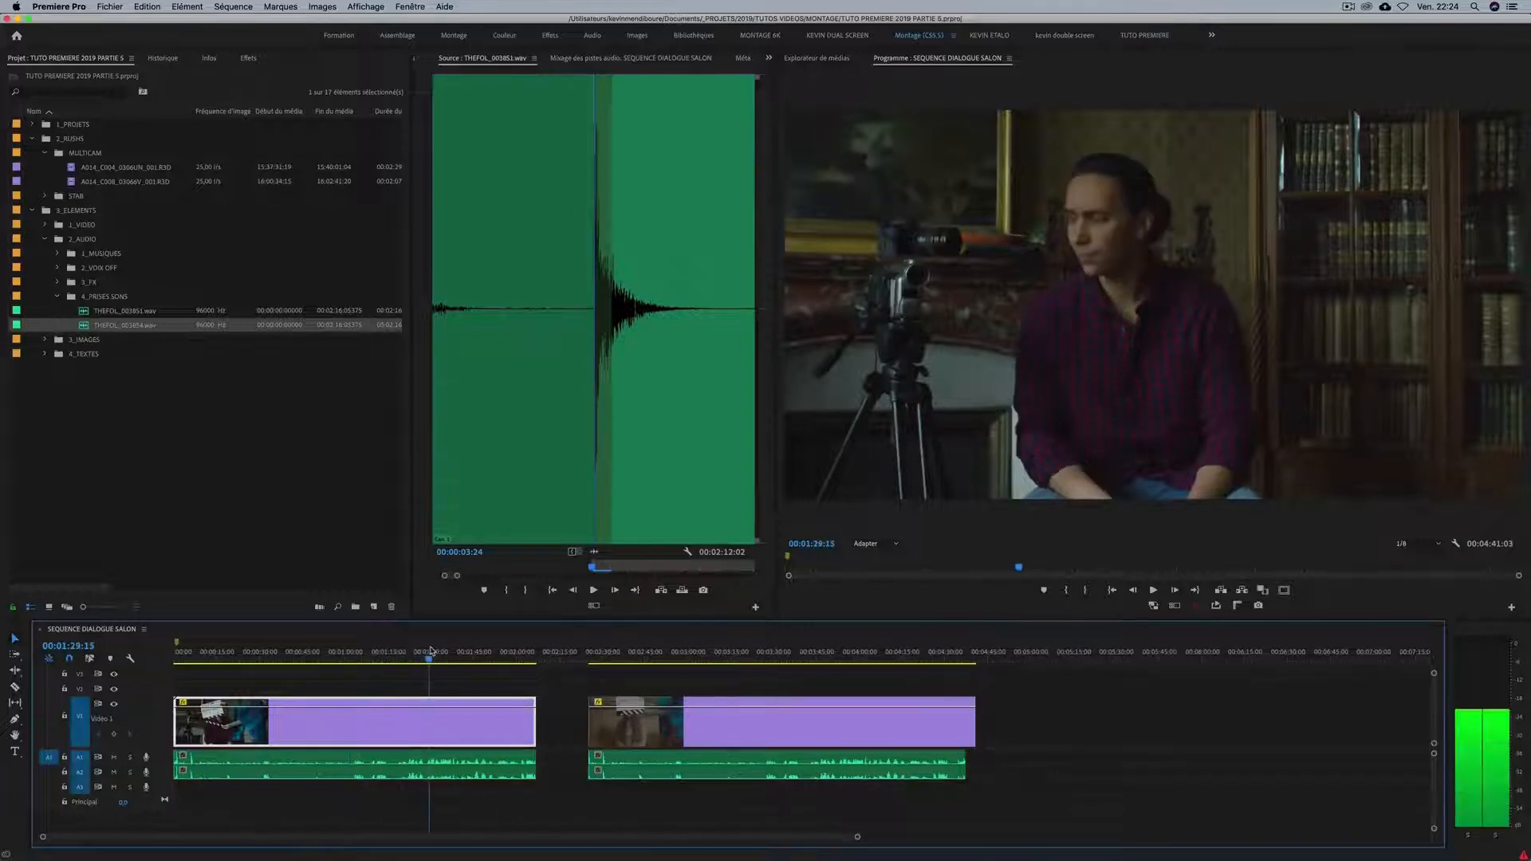
pyautogui.click(398, 655)
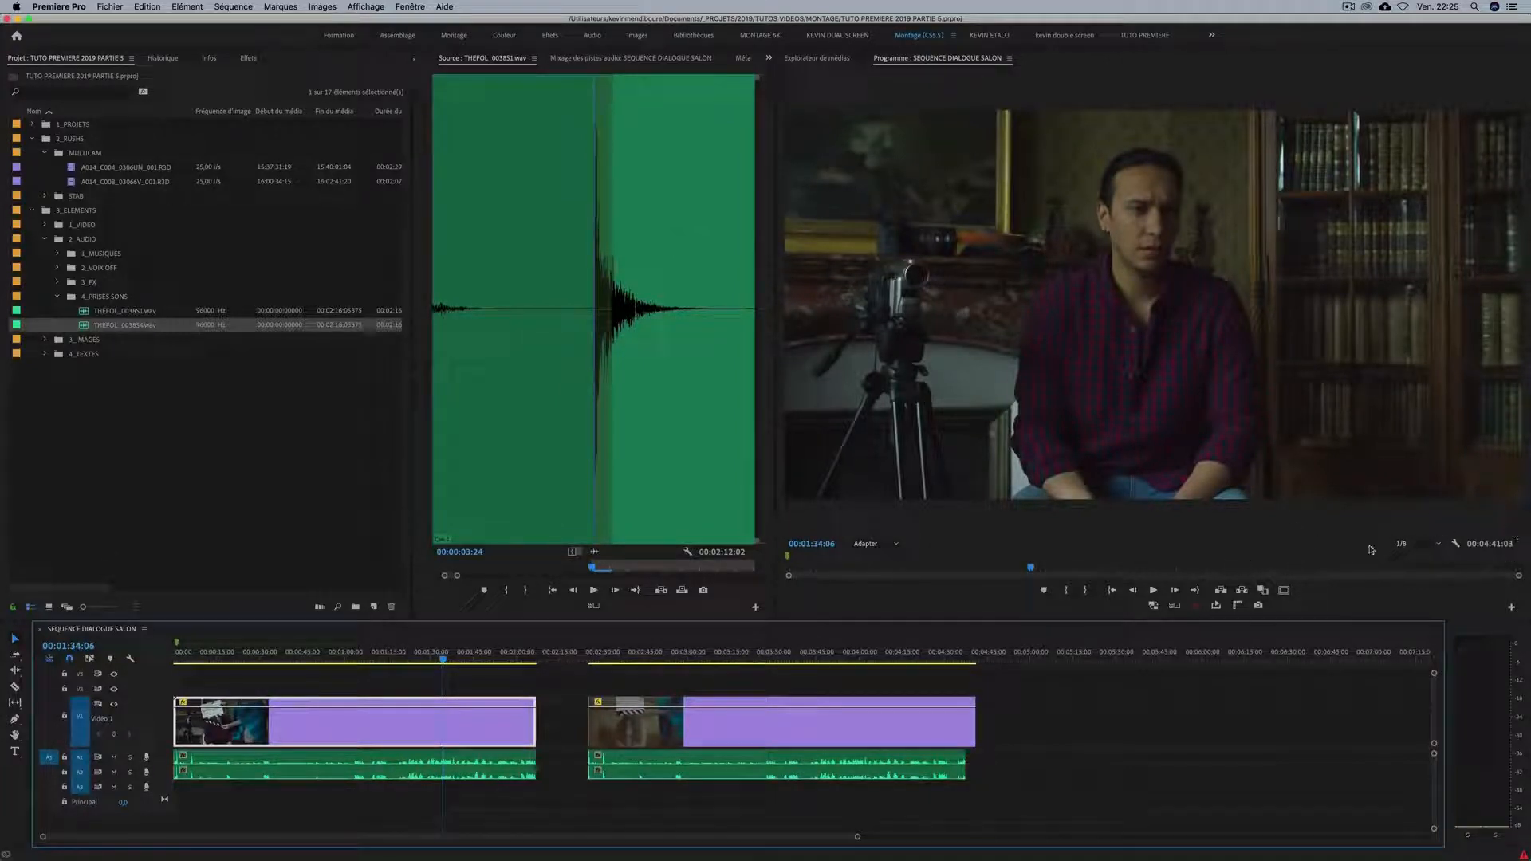
# Examine the playback resolution options of the program monitor.
pyautogui.click(1413, 546)
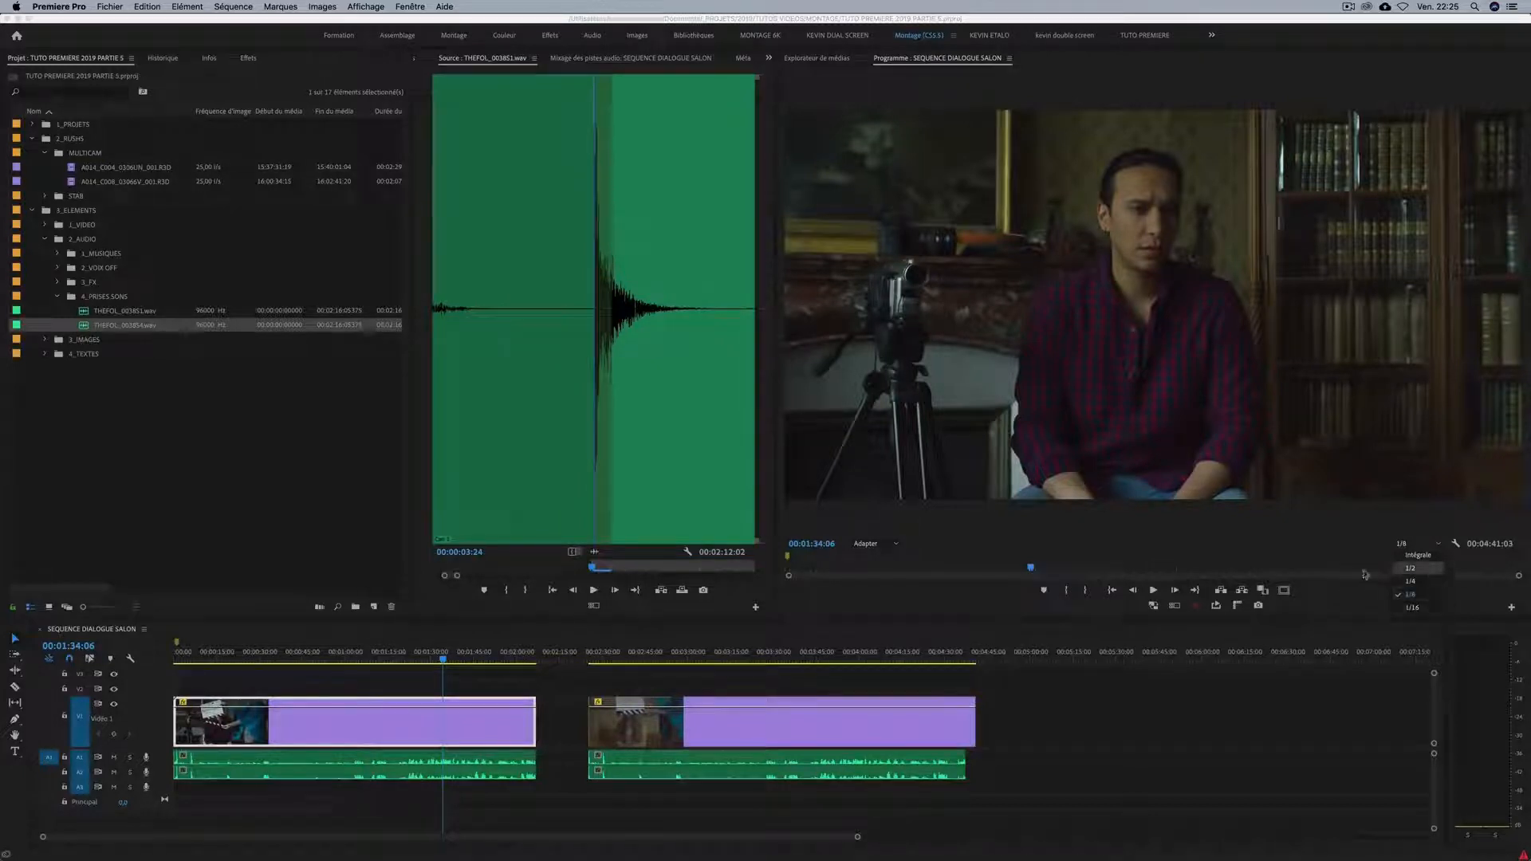
pyautogui.click(1307, 545)
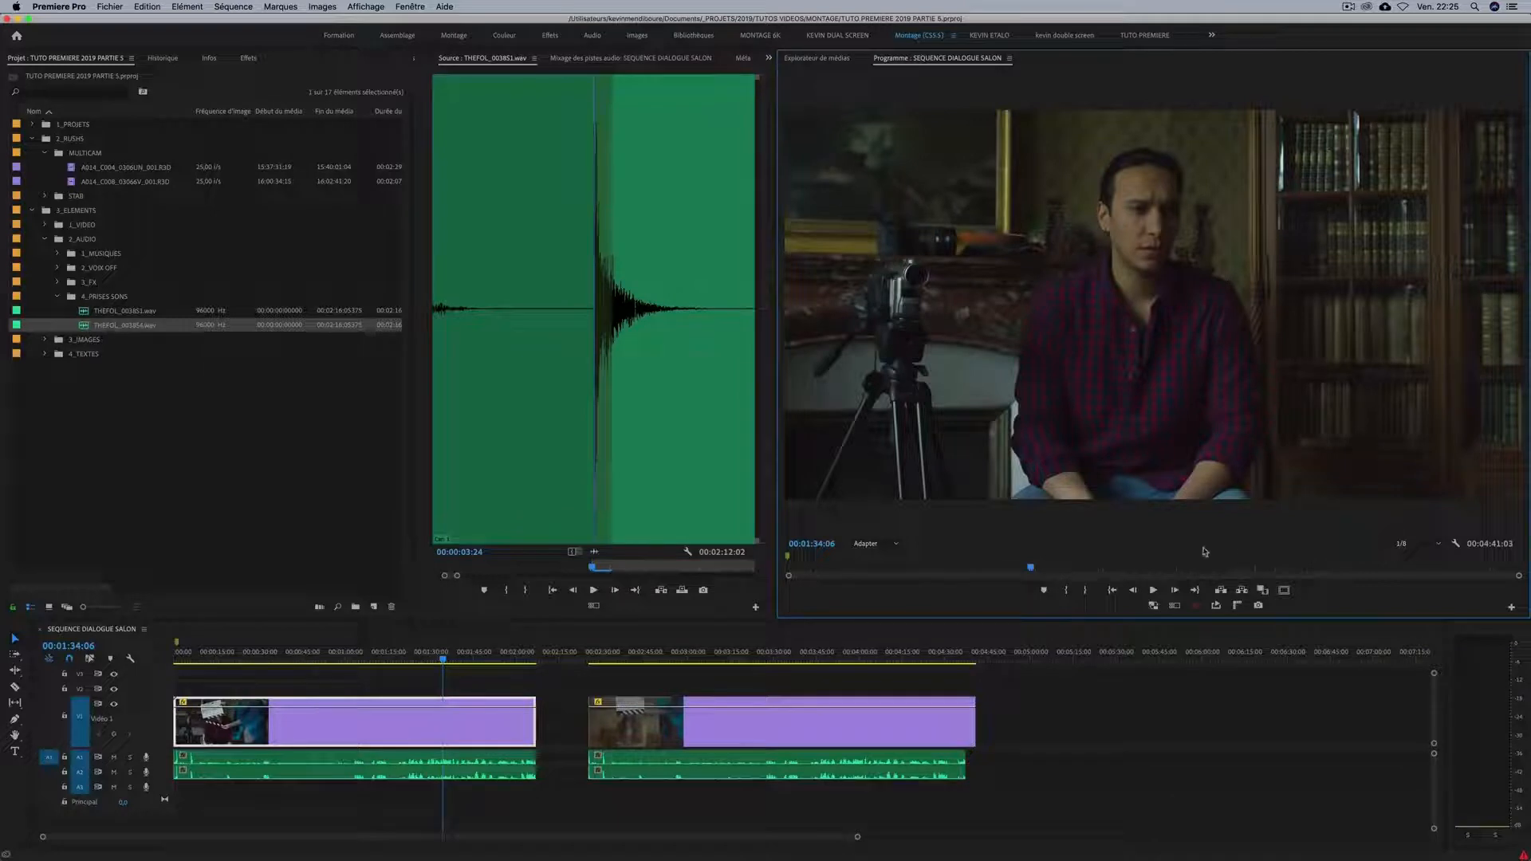
pyautogui.click(1410, 547)
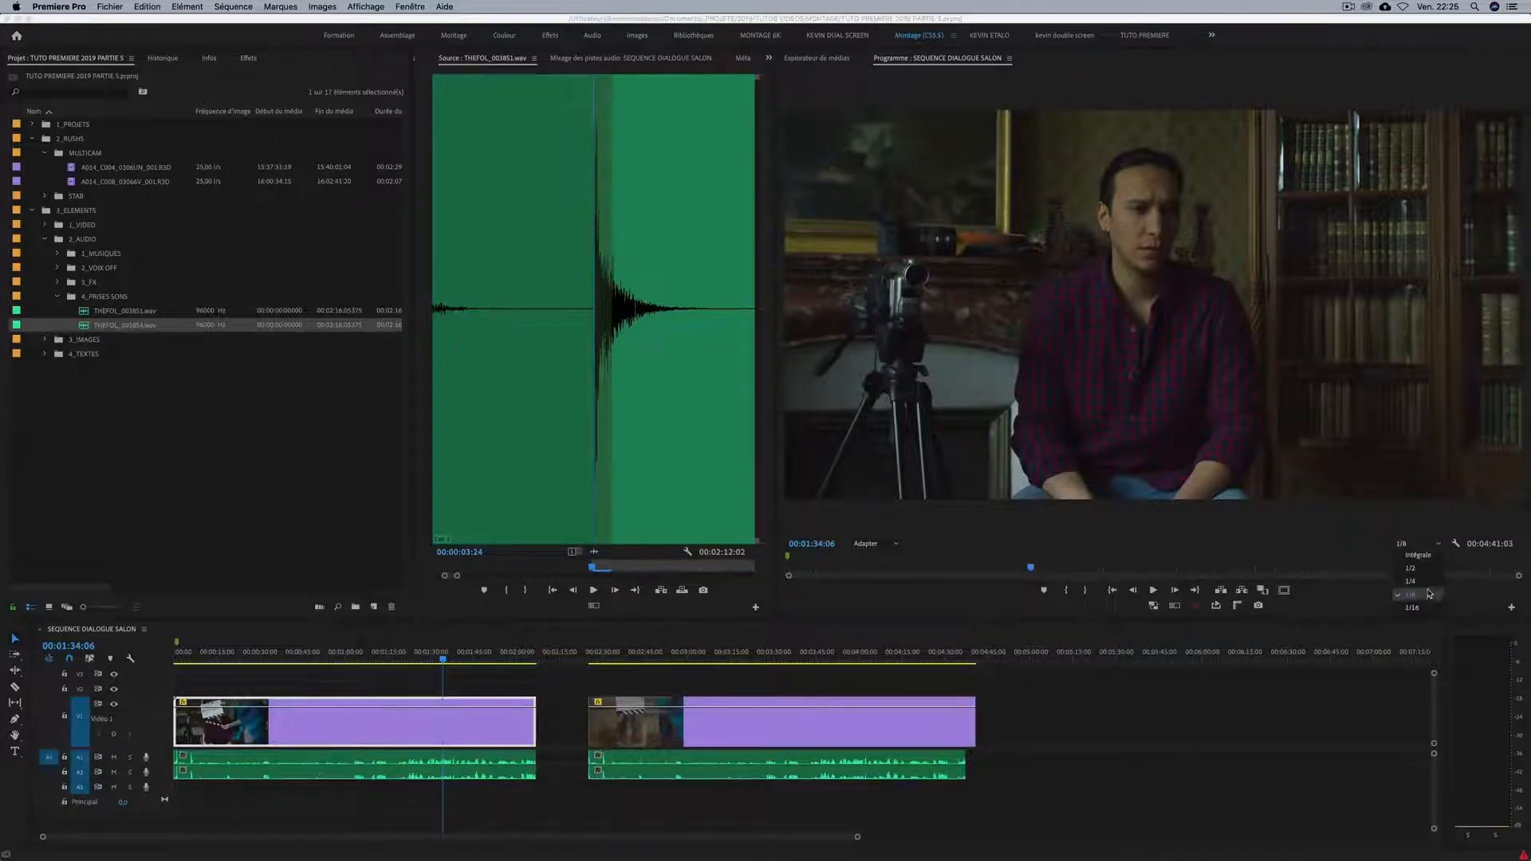
pyautogui.click(1309, 548)
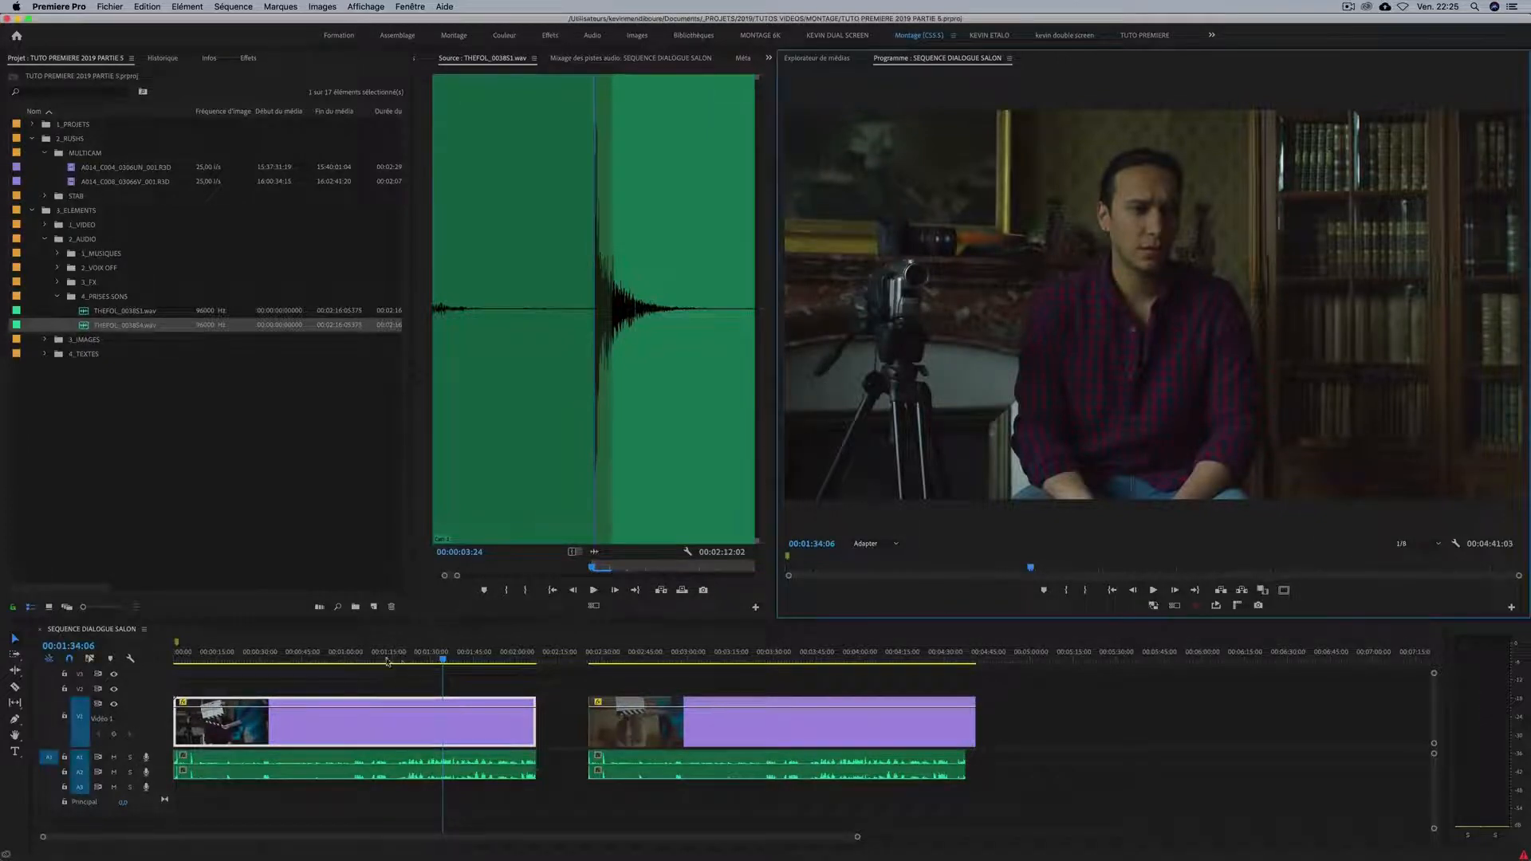
# Return the playhead to 00:00:00:00 and deselect the first take's video clip.
pyautogui.moveTo(427, 658); pyautogui.dragTo(175, 660)
pyautogui.press('=')
pyautogui.press('-')
pyautogui.press('-')
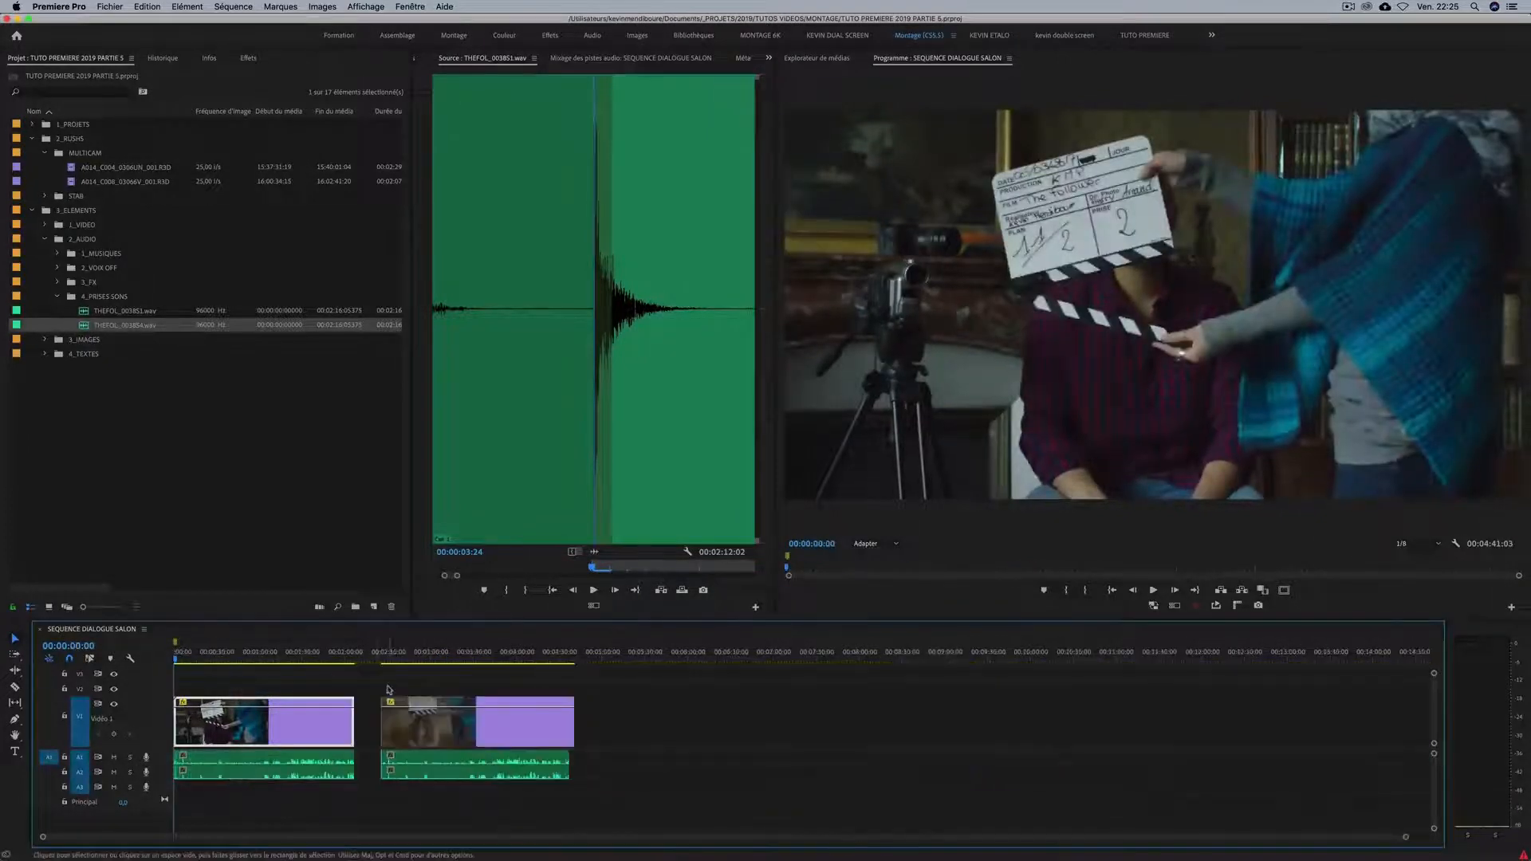
pyautogui.click(386, 685)
pyautogui.press('=')
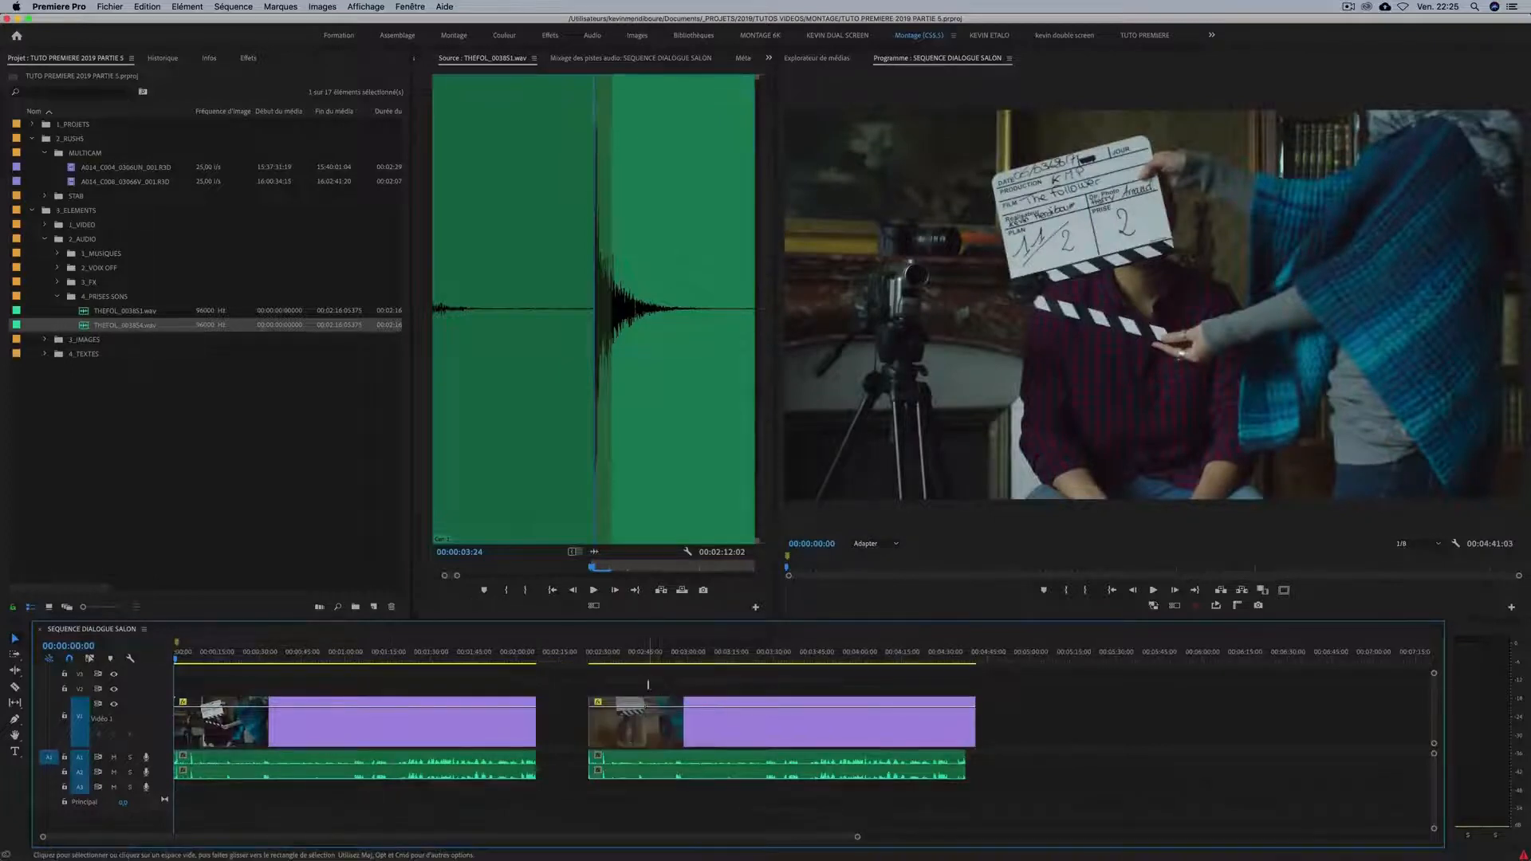
# Move the second take's video clip up to V2 and its two audio clips down to A3 and A4.
pyautogui.click(646, 717)
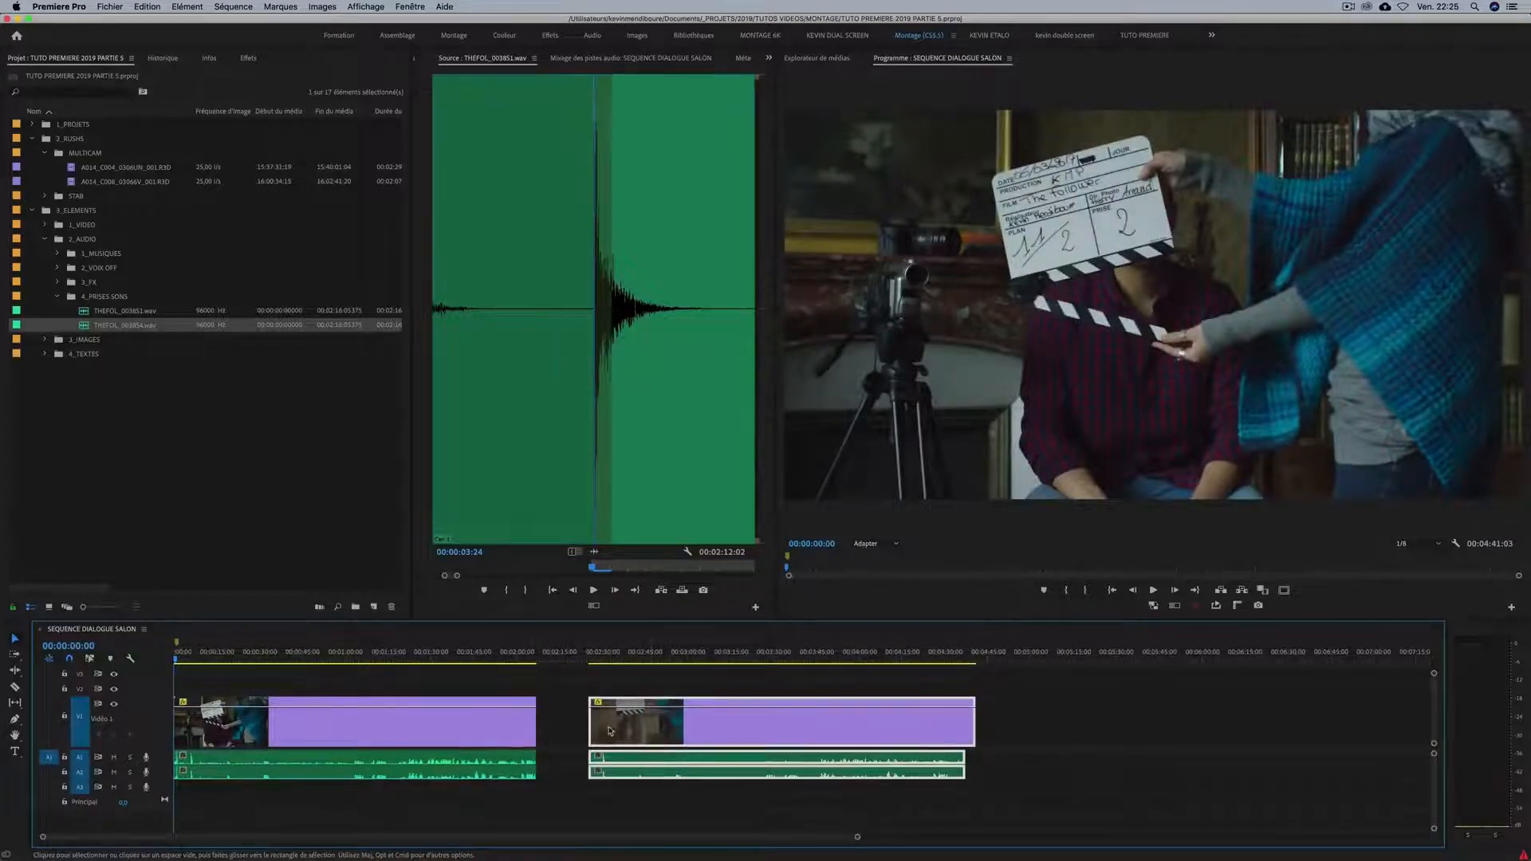
pyautogui.moveTo(609, 724); pyautogui.dragTo(613, 692)
pyautogui.moveTo(963, 763); pyautogui.dragTo(949, 763)
pyautogui.press('super+z')
pyautogui.moveTo(1066, 820); pyautogui.dragTo(797, 754)
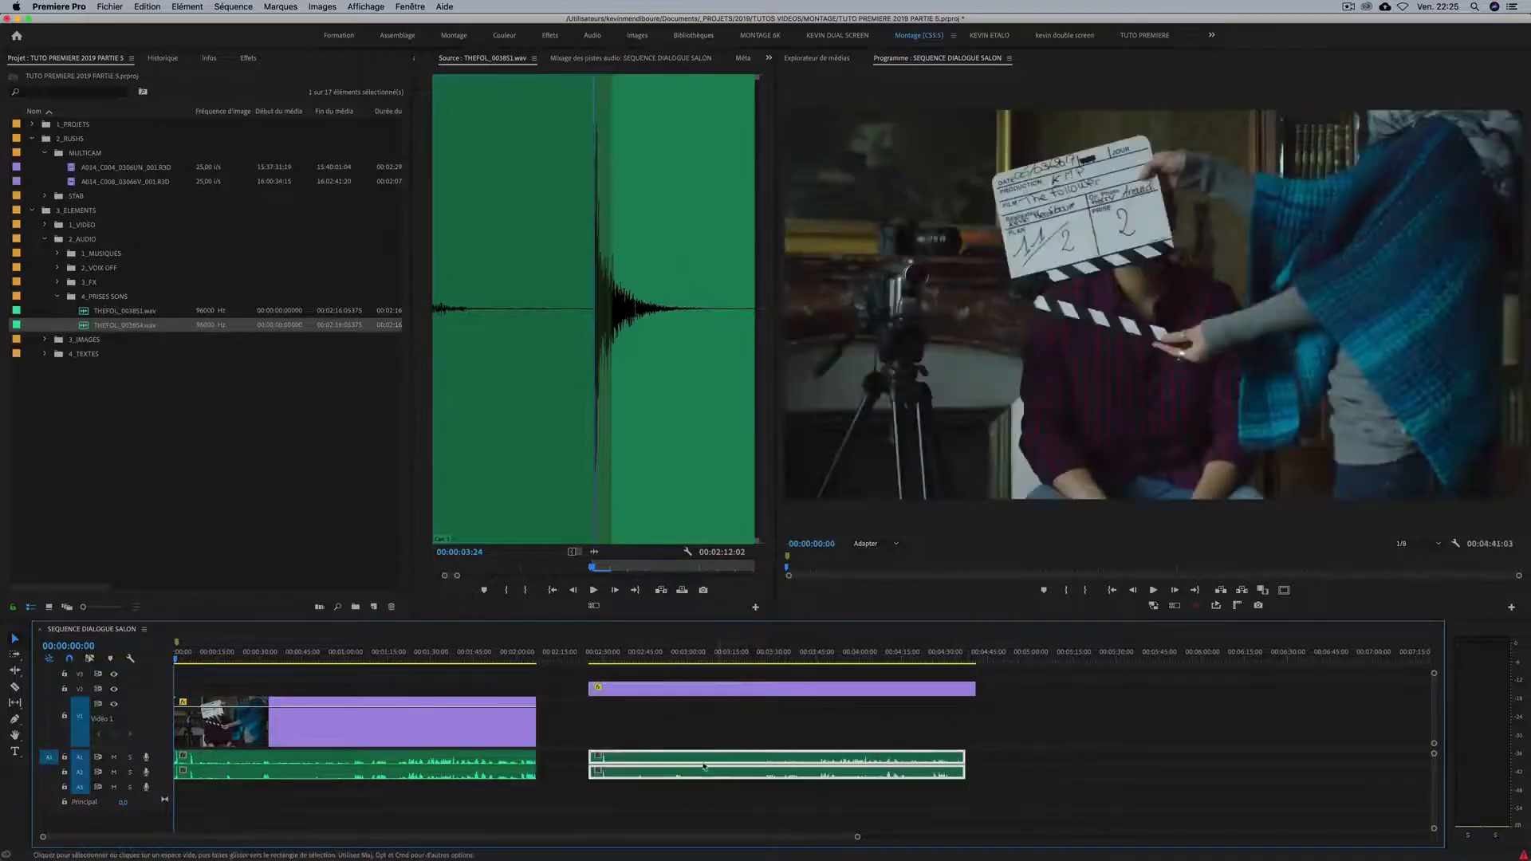
pyautogui.moveTo(701, 763); pyautogui.dragTo(662, 797)
# Move the second take's V2 video and its A3 and A4 audio to the sequence start, stacked with the first take.
pyautogui.click(625, 694)
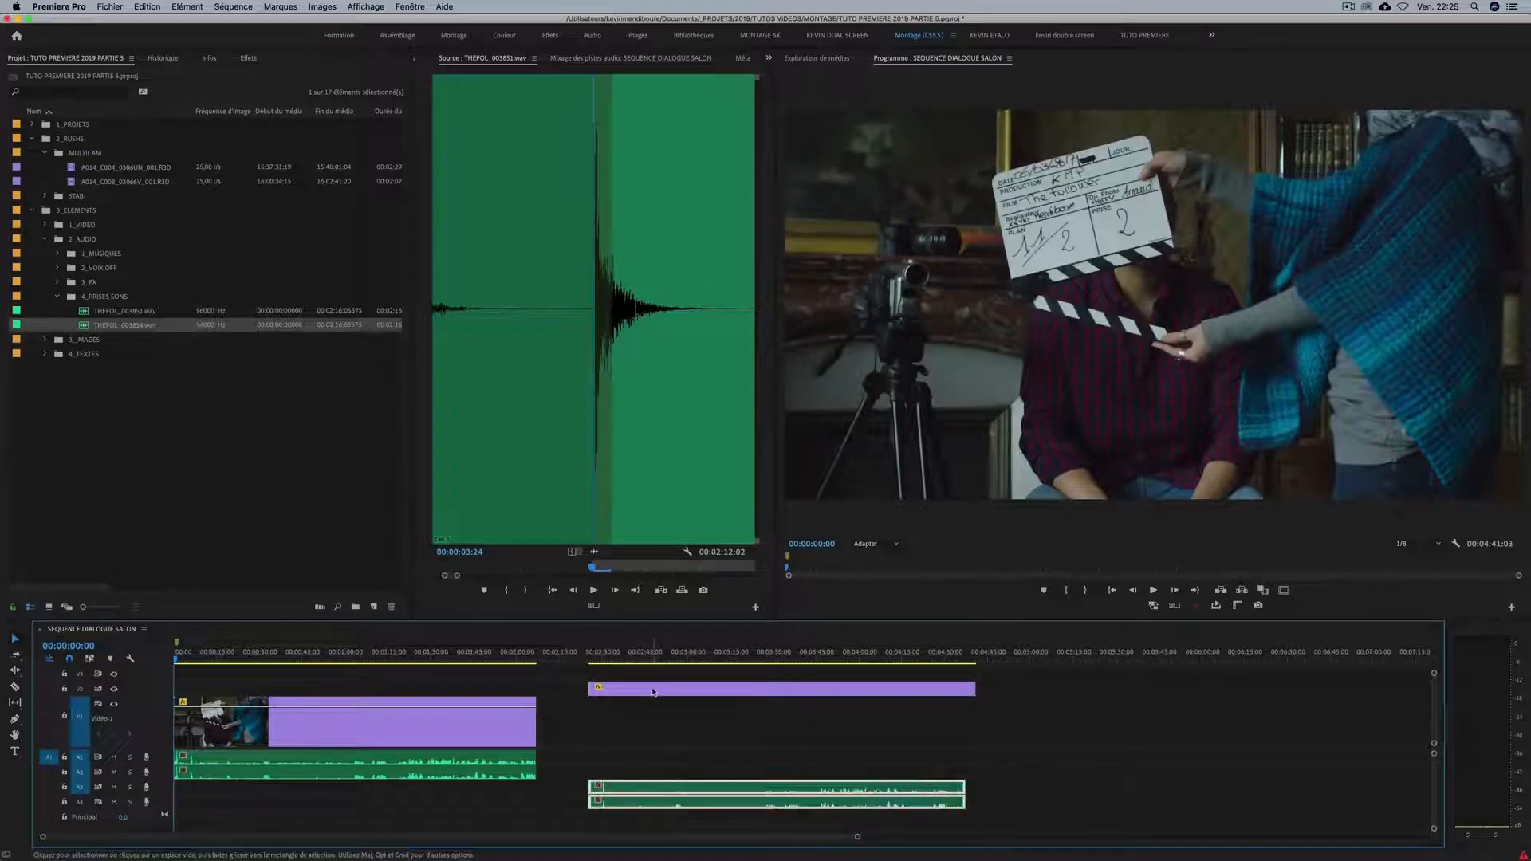
pyautogui.moveTo(653, 692); pyautogui.dragTo(239, 690)
pyautogui.press('=')
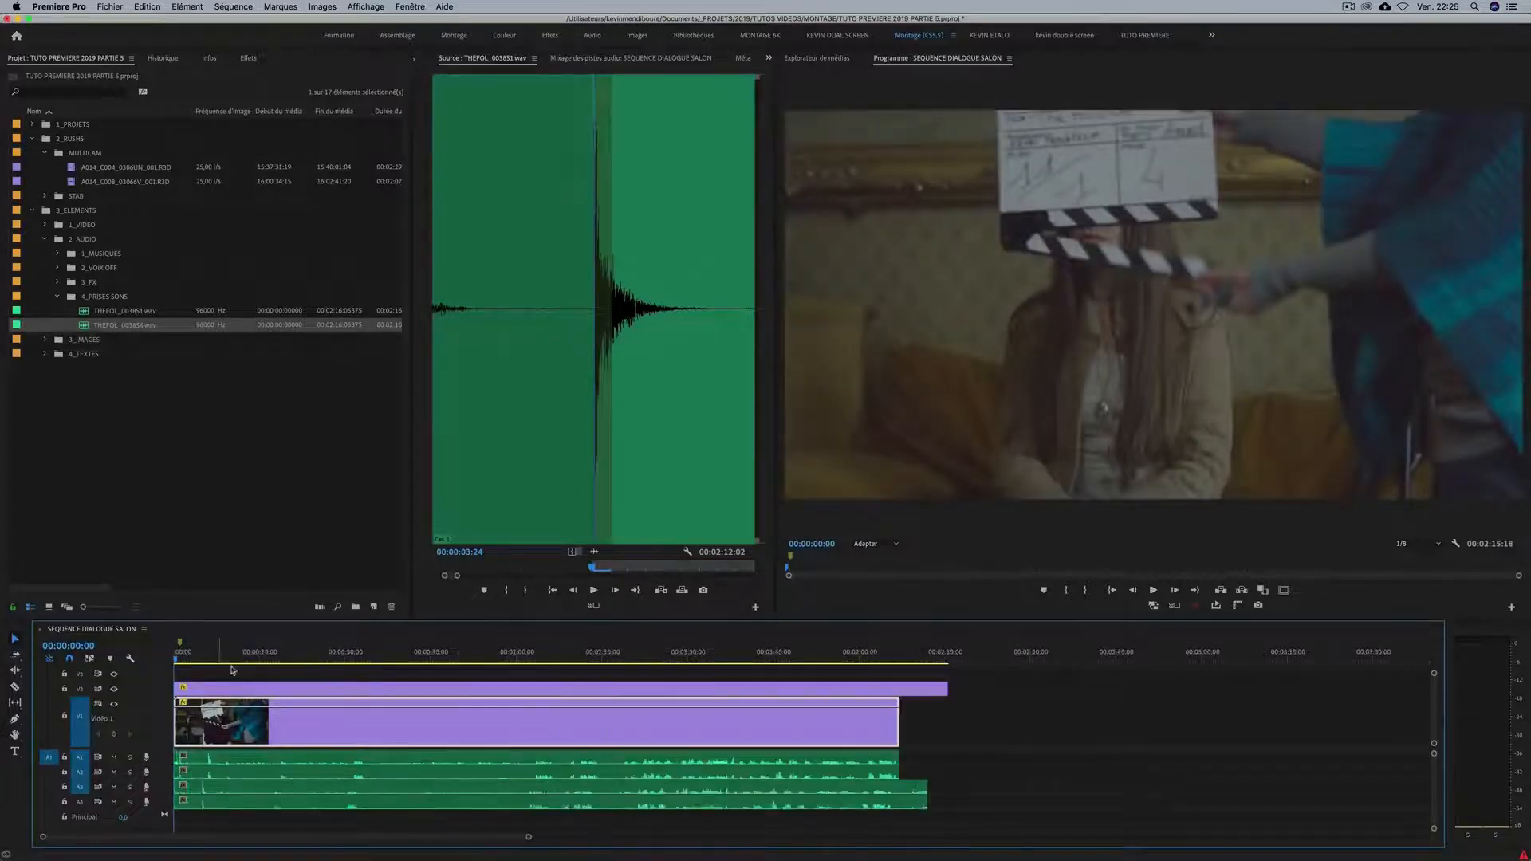
# Select the V2 clip with its A3 and A4 audio and shift them about one second later, closer to the first take's clap.
pyautogui.press('=')
pyautogui.press('=')
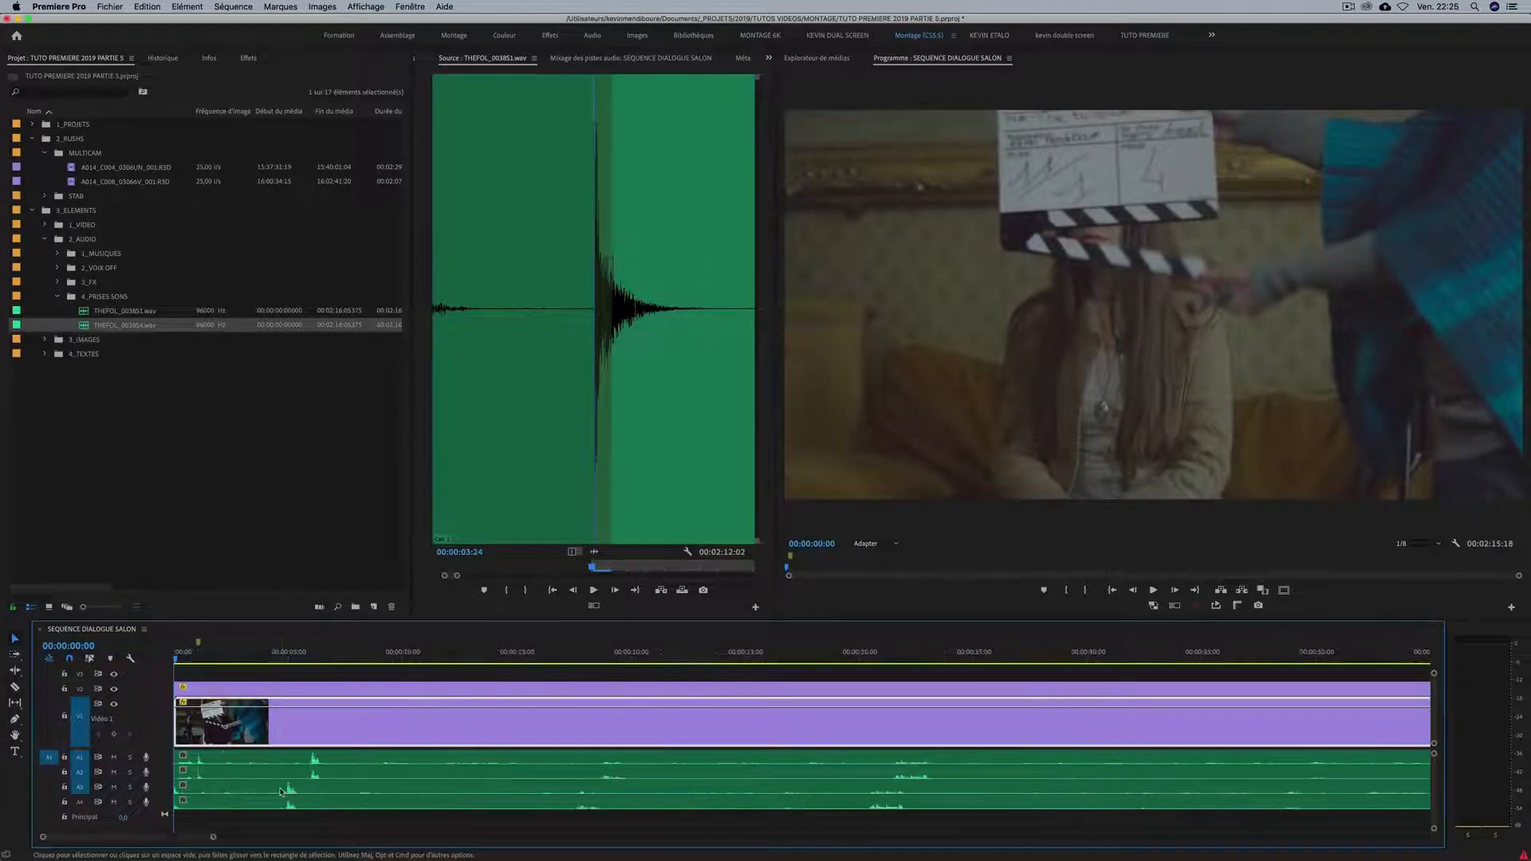
pyautogui.click(319, 792)
pyautogui.keyDown('shift'); pyautogui.click(323, 803); pyautogui.keyUp('shift')
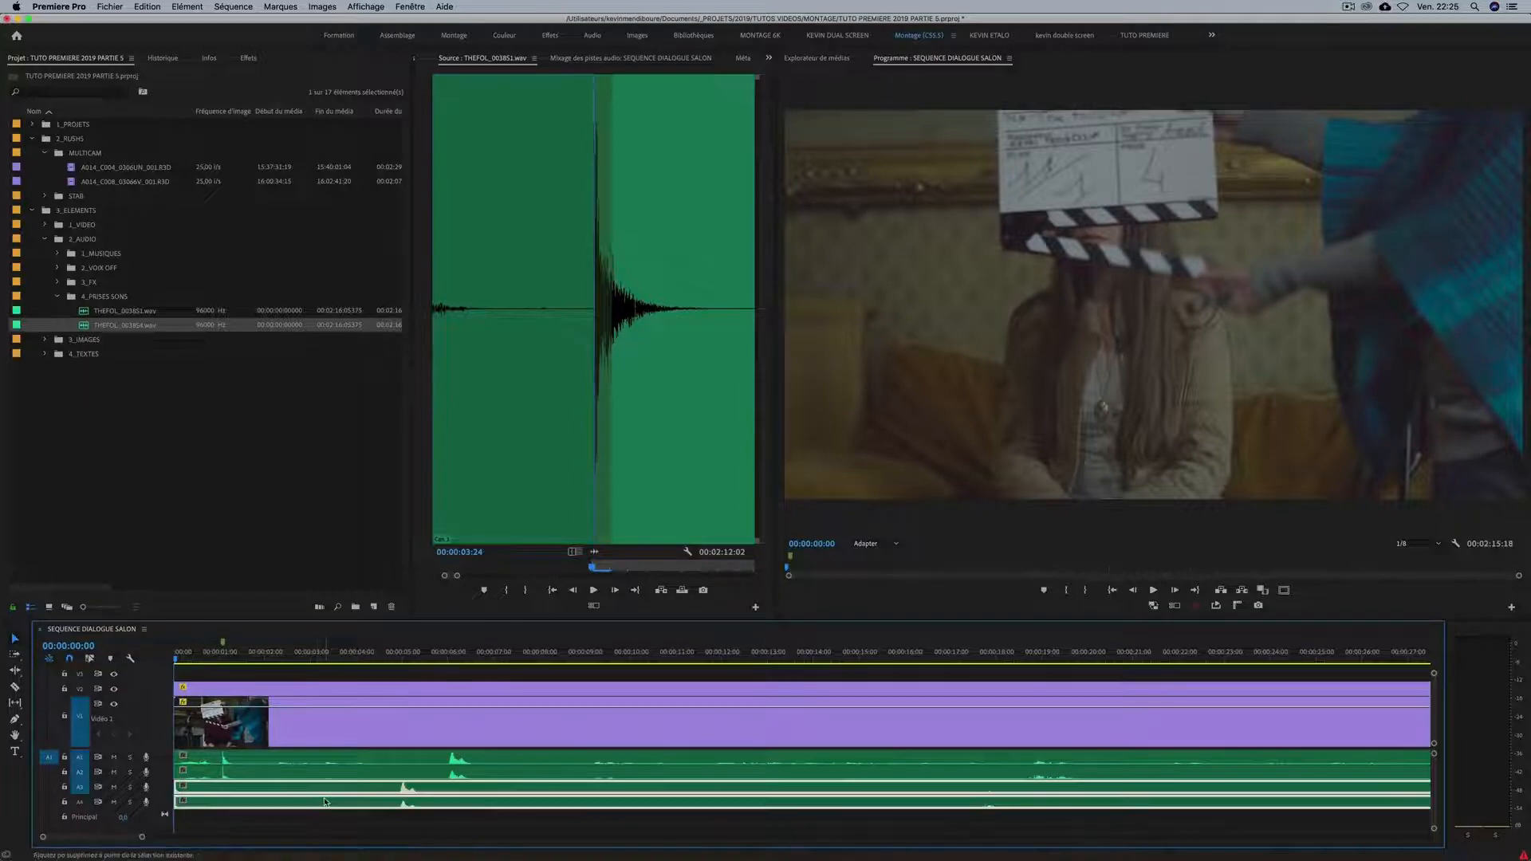
pyautogui.click(369, 692)
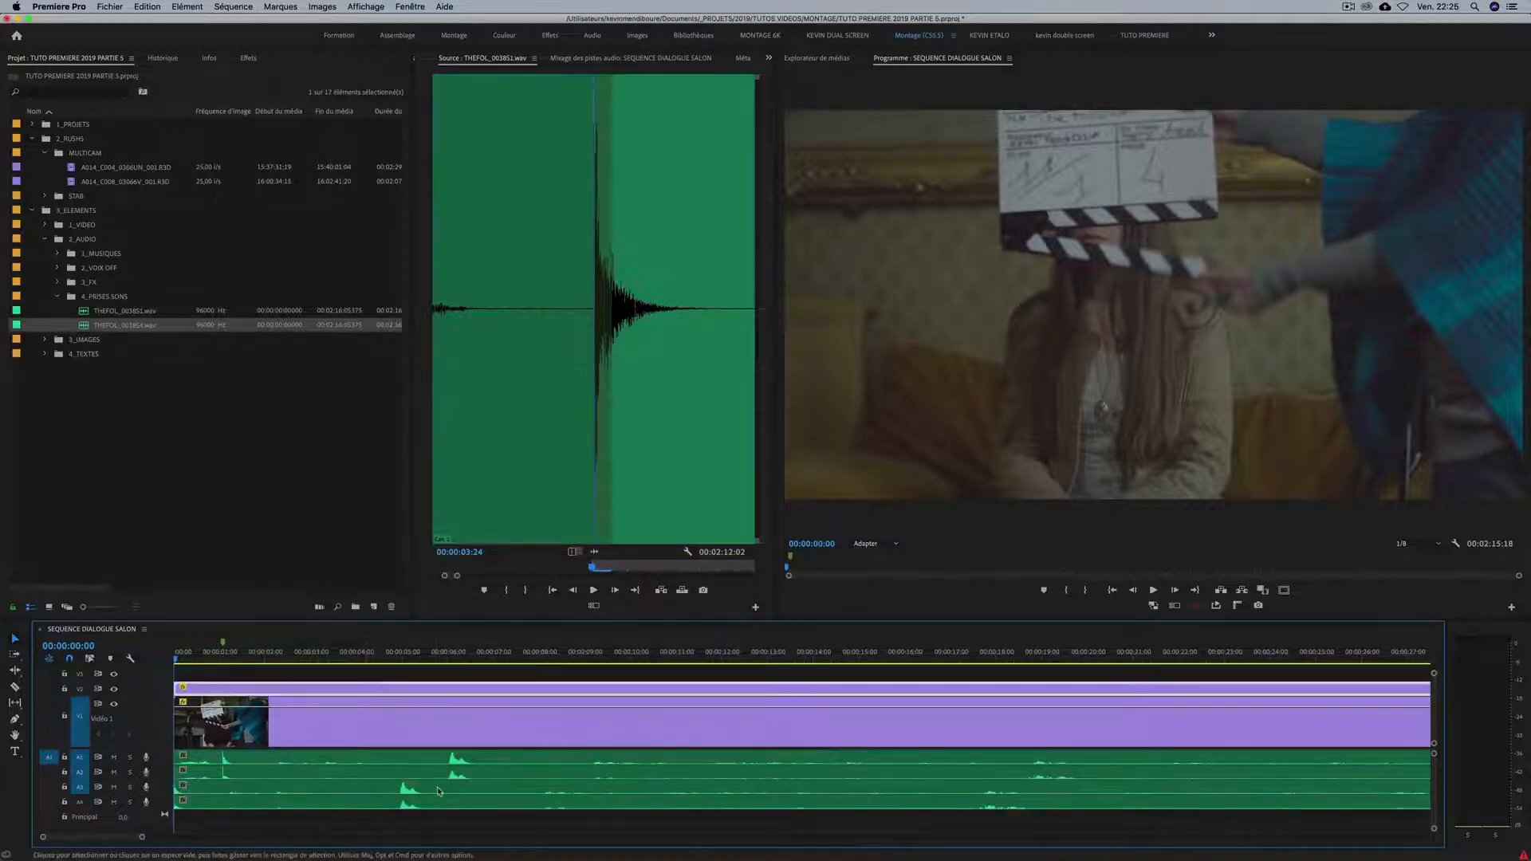
pyautogui.keyDown('shift'); pyautogui.click(440, 791); pyautogui.keyUp('shift')
pyautogui.keyDown('shift'); pyautogui.click(436, 804); pyautogui.keyUp('shift')
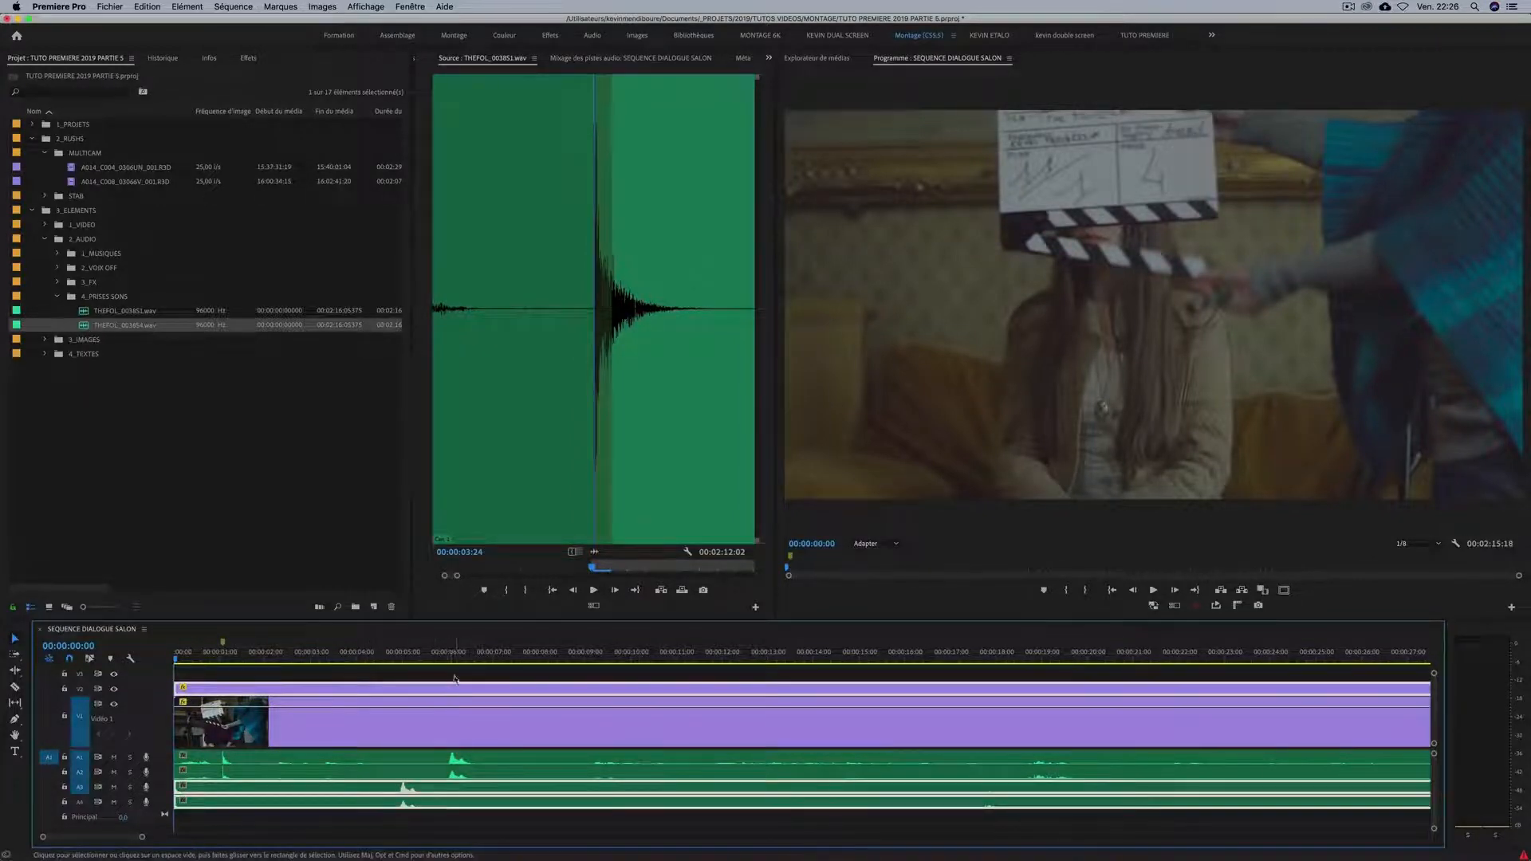
pyautogui.moveTo(450, 692); pyautogui.dragTo(486, 692)
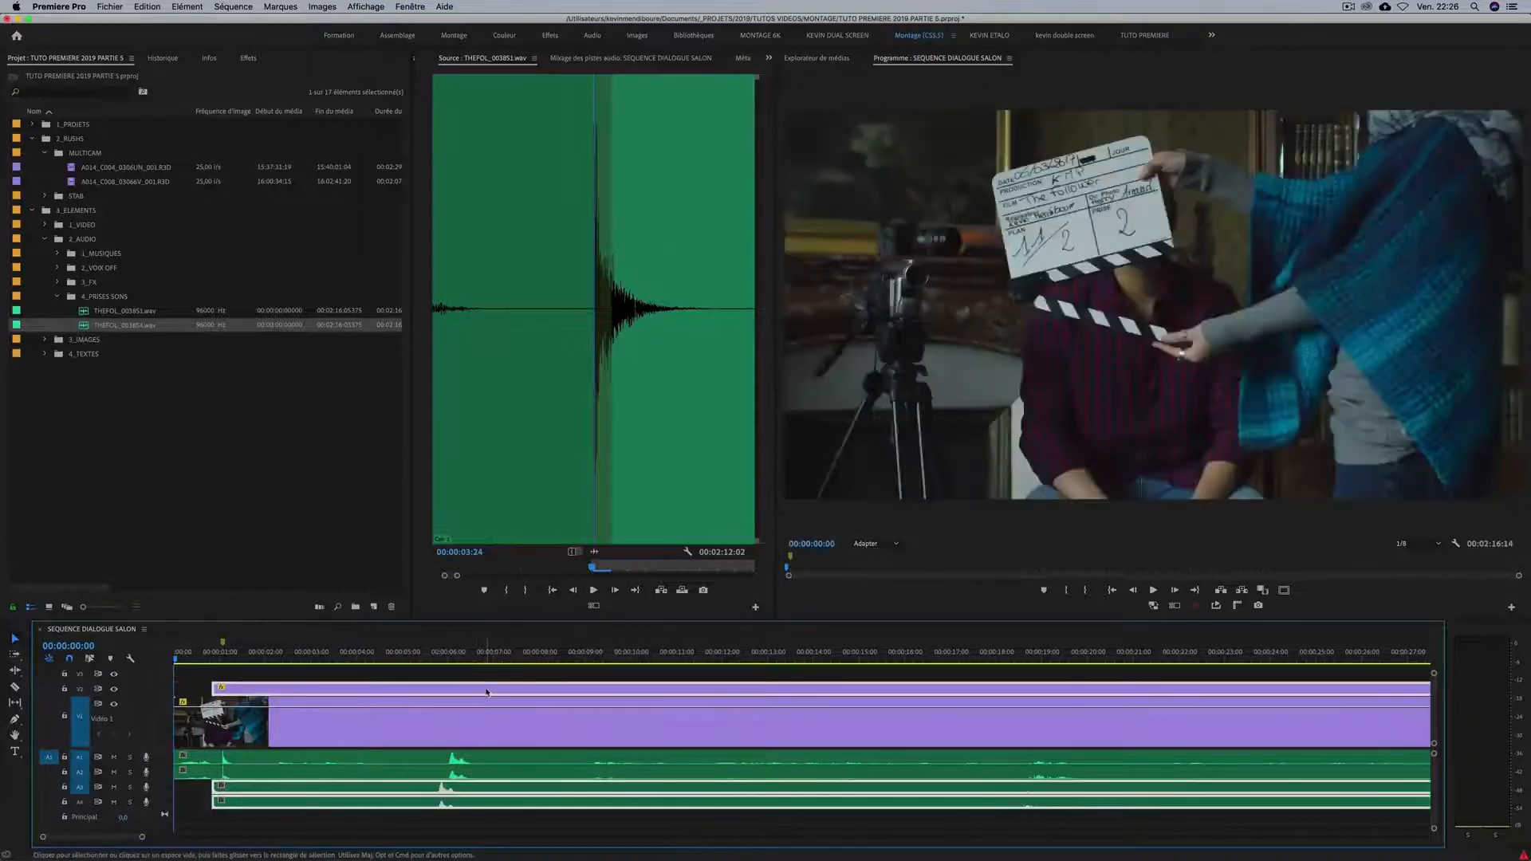
# Try to shift only the V2 clip toward the first take's clap, and move it back in line with its audio.
pyautogui.press('=')
pyautogui.press('=')
pyautogui.press('=')
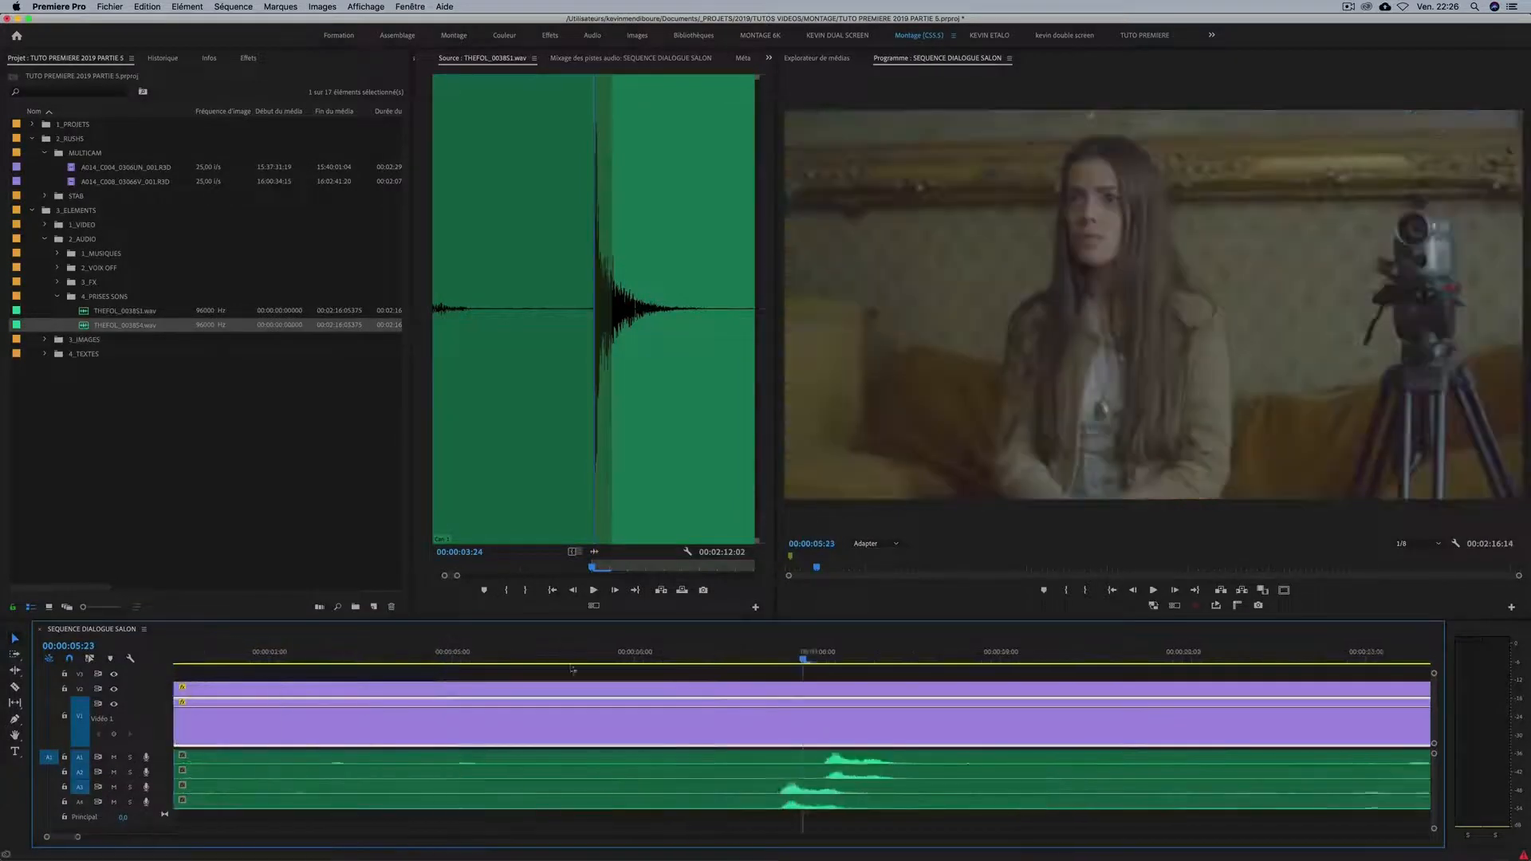
pyautogui.moveTo(858, 694); pyautogui.dragTo(979, 695)
pyautogui.press('-')
pyautogui.press('-')
pyautogui.press('-')
pyautogui.press('-')
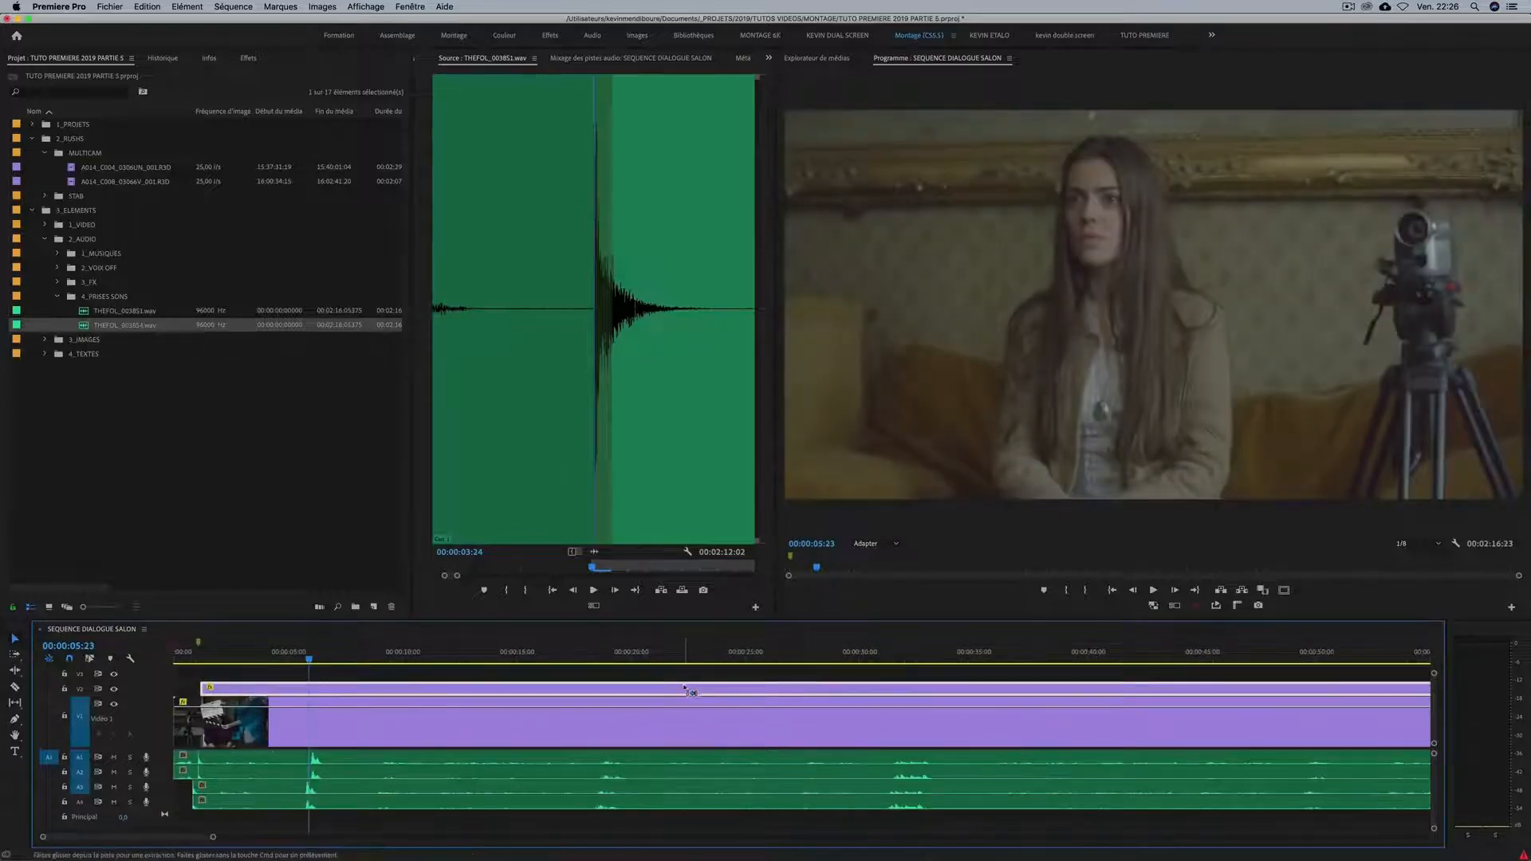
pyautogui.moveTo(684, 691); pyautogui.dragTo(676, 690)
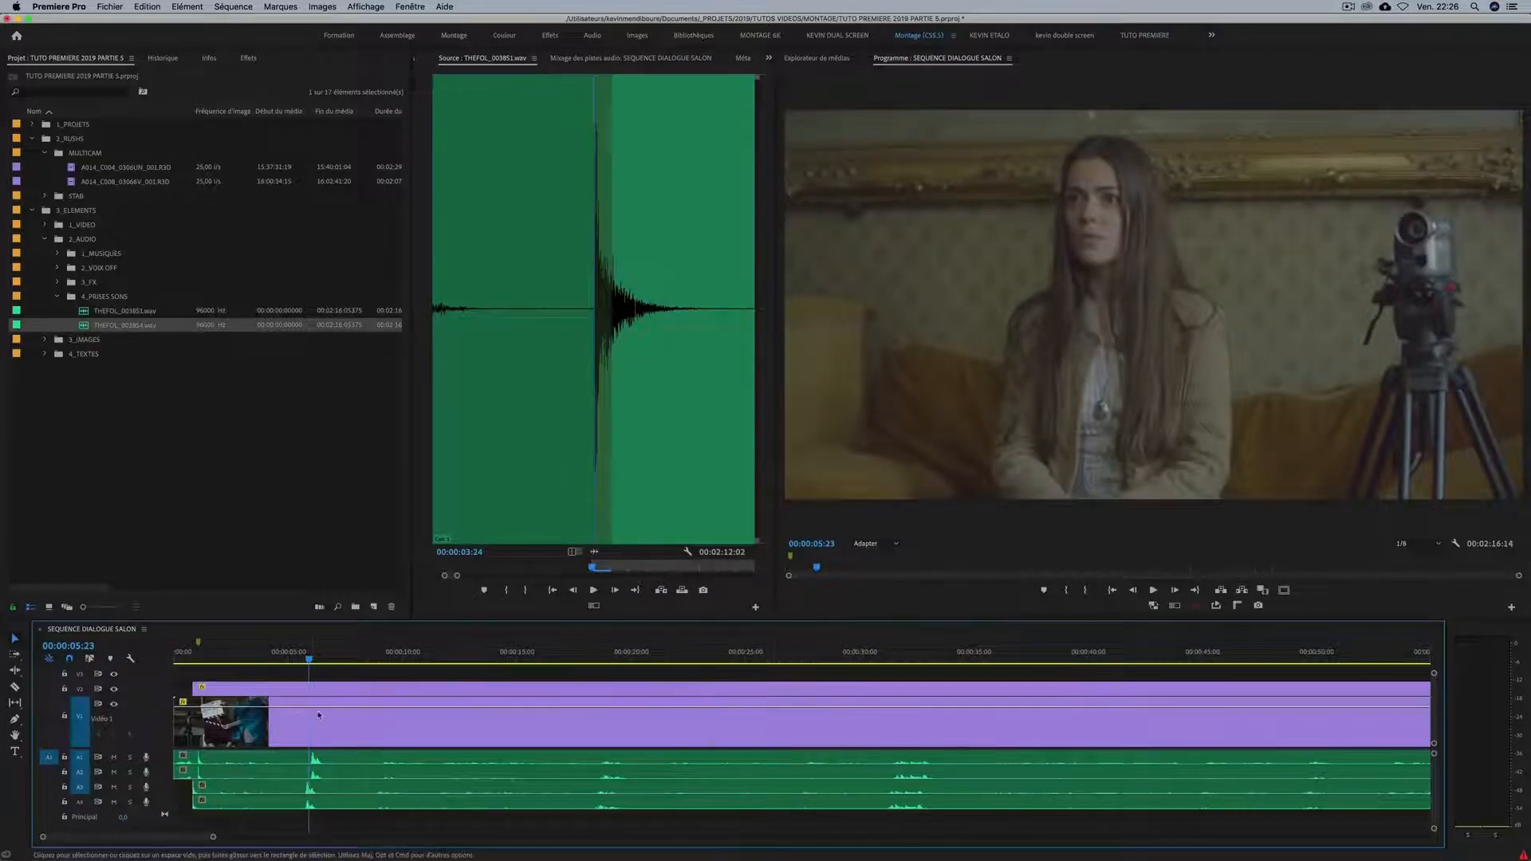
# Shift the V2 clip together with its A3 and A4 audio until their clap peak lines up with the peak on A1 and A2.
pyautogui.keyDown('shift'); pyautogui.click(354, 789); pyautogui.keyUp('shift')
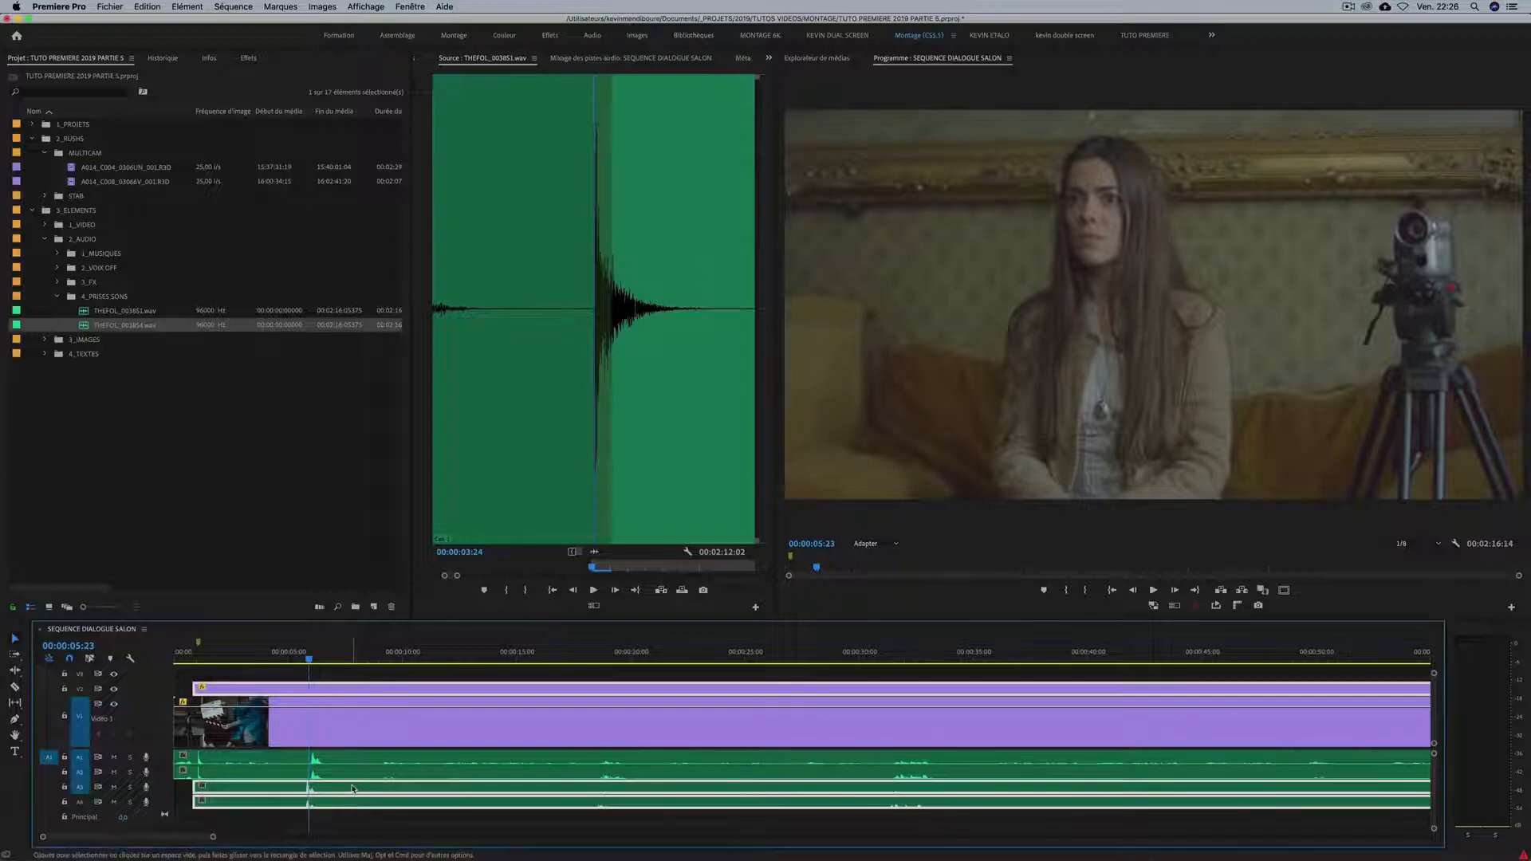
pyautogui.press('=')
pyautogui.press('=')
pyautogui.press('=')
pyautogui.press('=')
pyautogui.moveTo(841, 790); pyautogui.dragTo(947, 792)
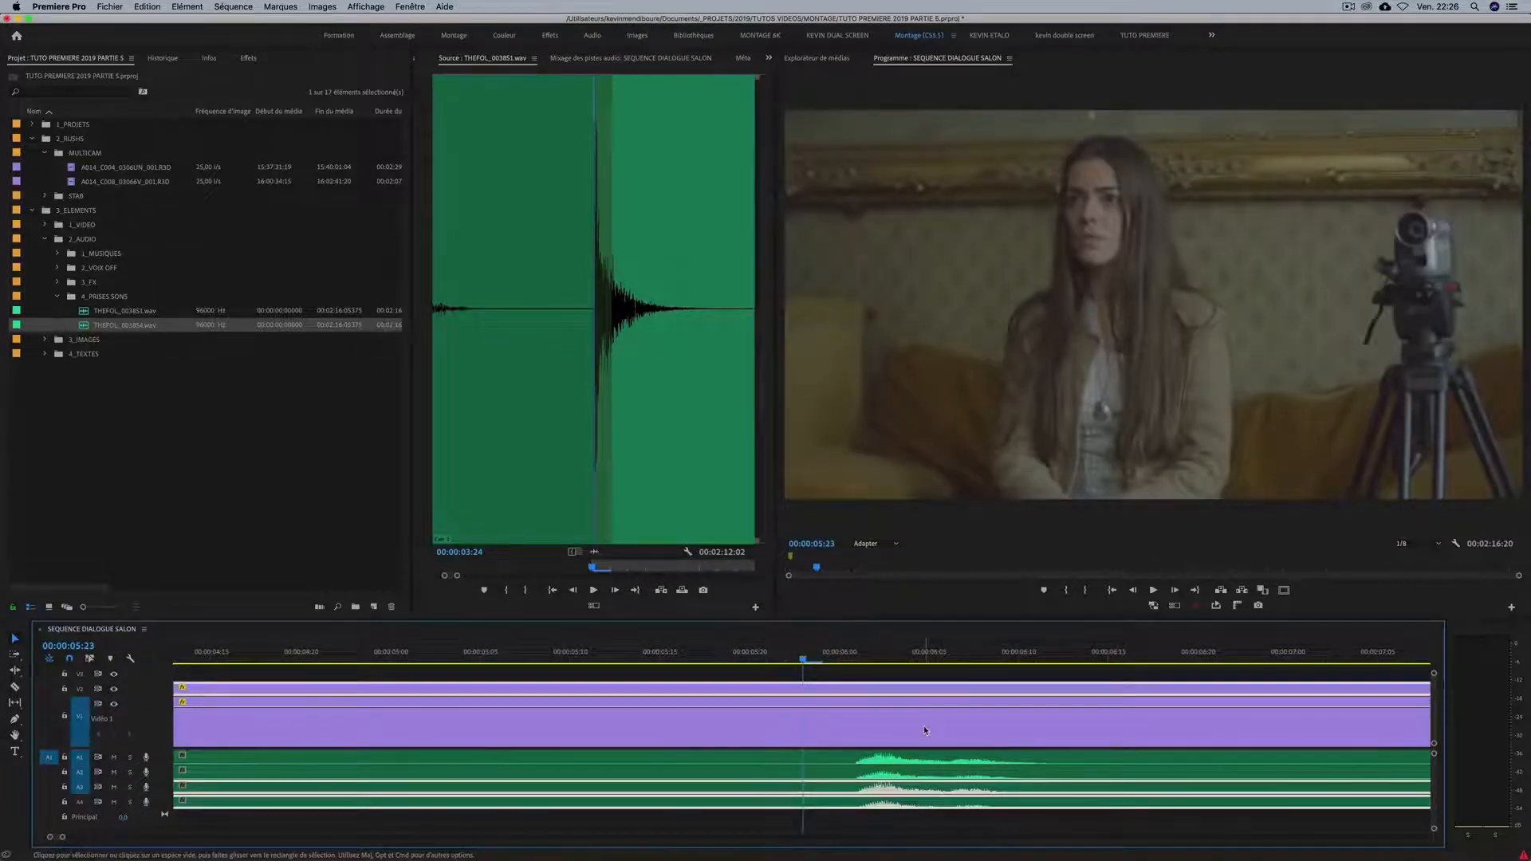
pyautogui.press('-')
pyautogui.press('-')
pyautogui.press('-')
pyautogui.press('=')
pyautogui.press('=')
pyautogui.press('=')
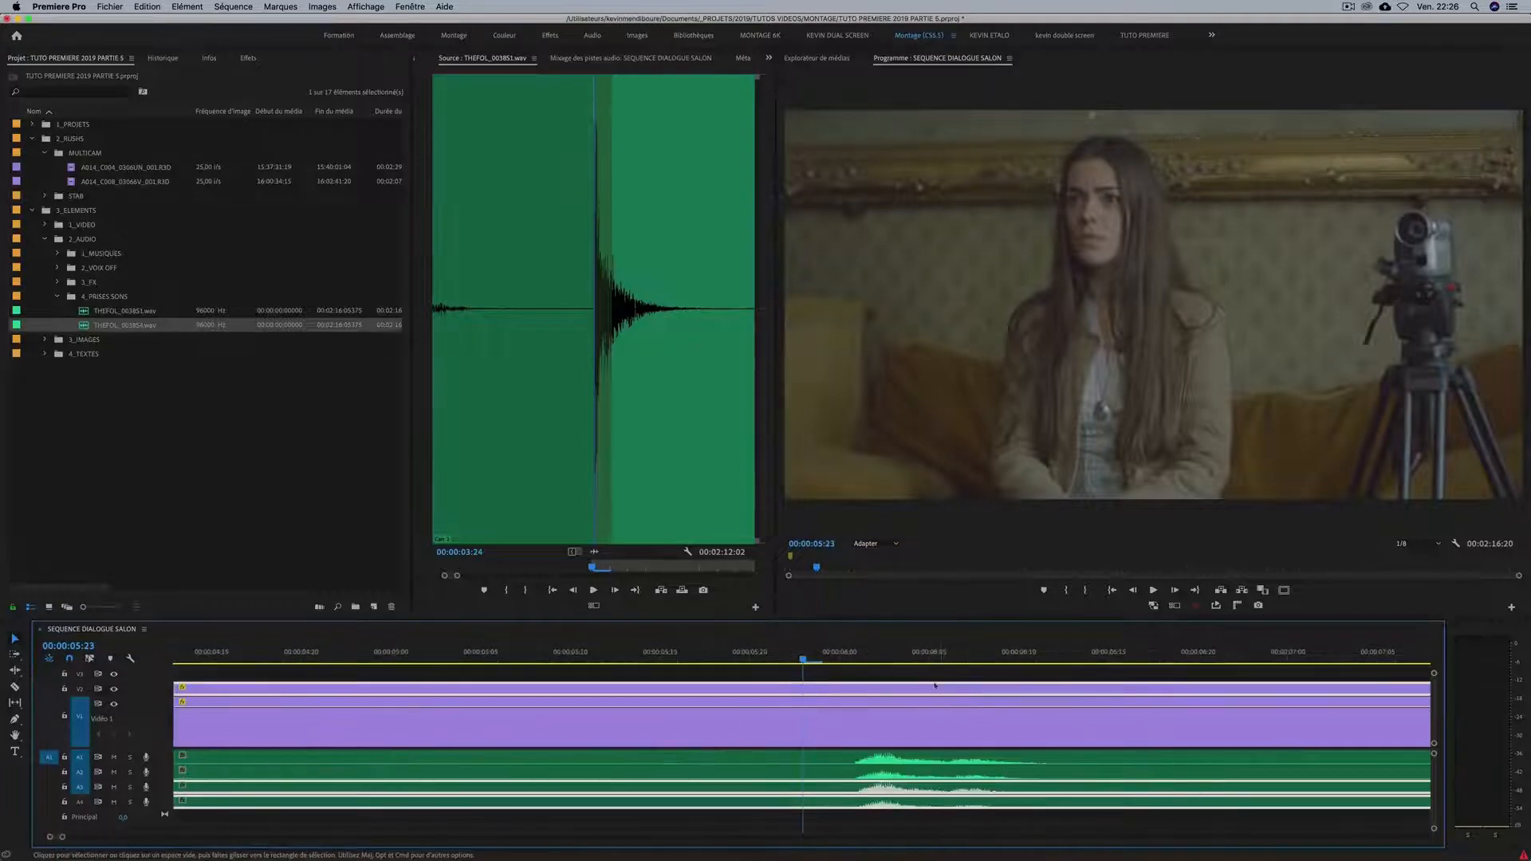
# Place the playhead at 00:00:06:04 on the aligned clap peaks and check the synchronization.
pyautogui.click(911, 656)
pyautogui.press('-')
pyautogui.press('-')
pyautogui.press('-')
pyautogui.press('-')
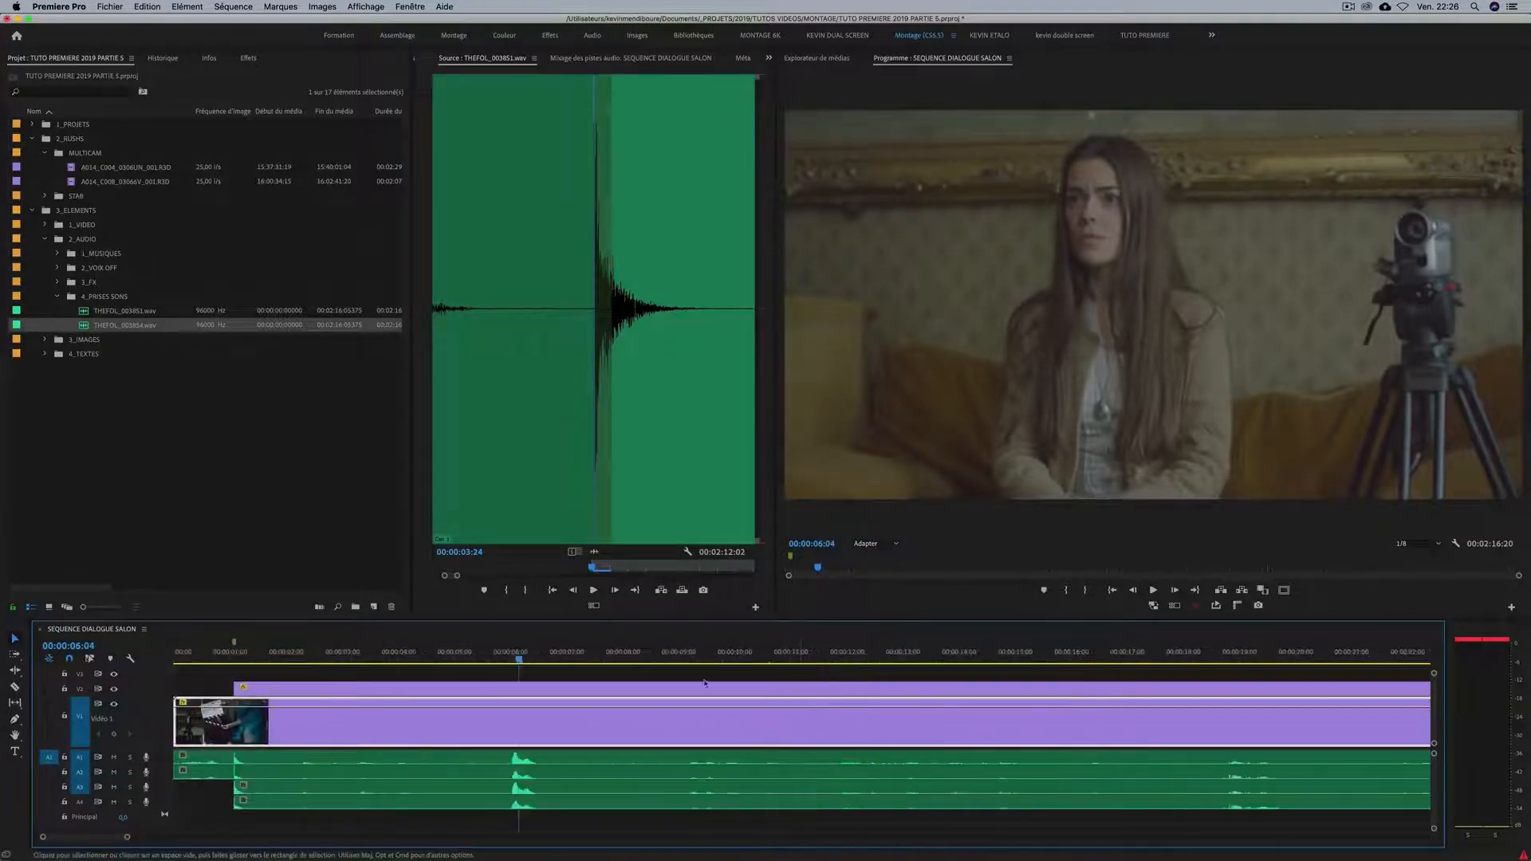
# Delete the second take's audio clips from A3 and A4.
pyautogui.press('-')
pyautogui.press('-')
pyautogui.press('=')
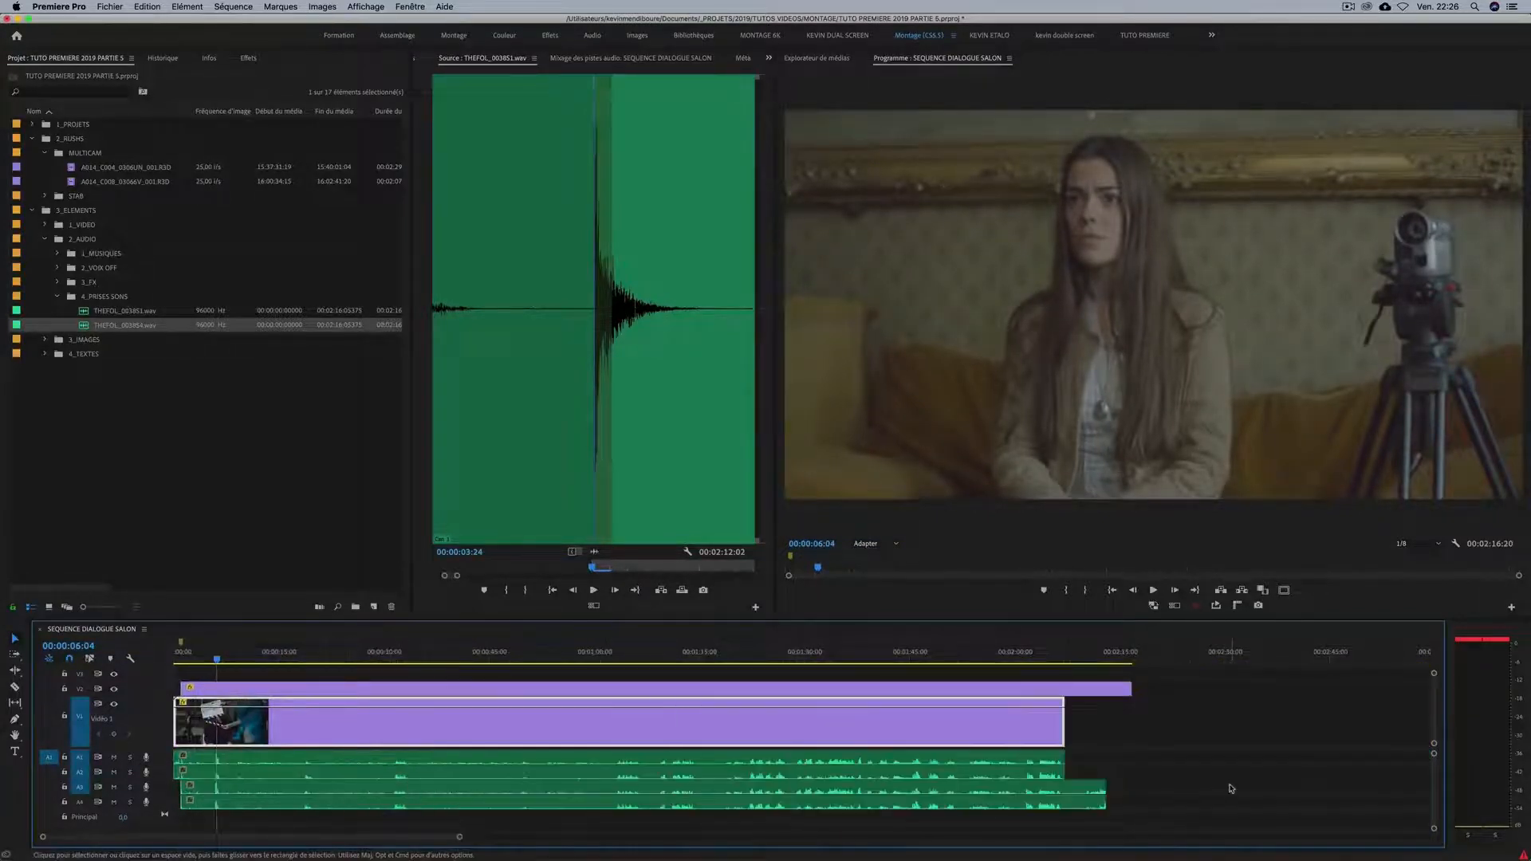
pyautogui.moveTo(1153, 797); pyautogui.dragTo(1008, 813)
pyautogui.press('Delete')
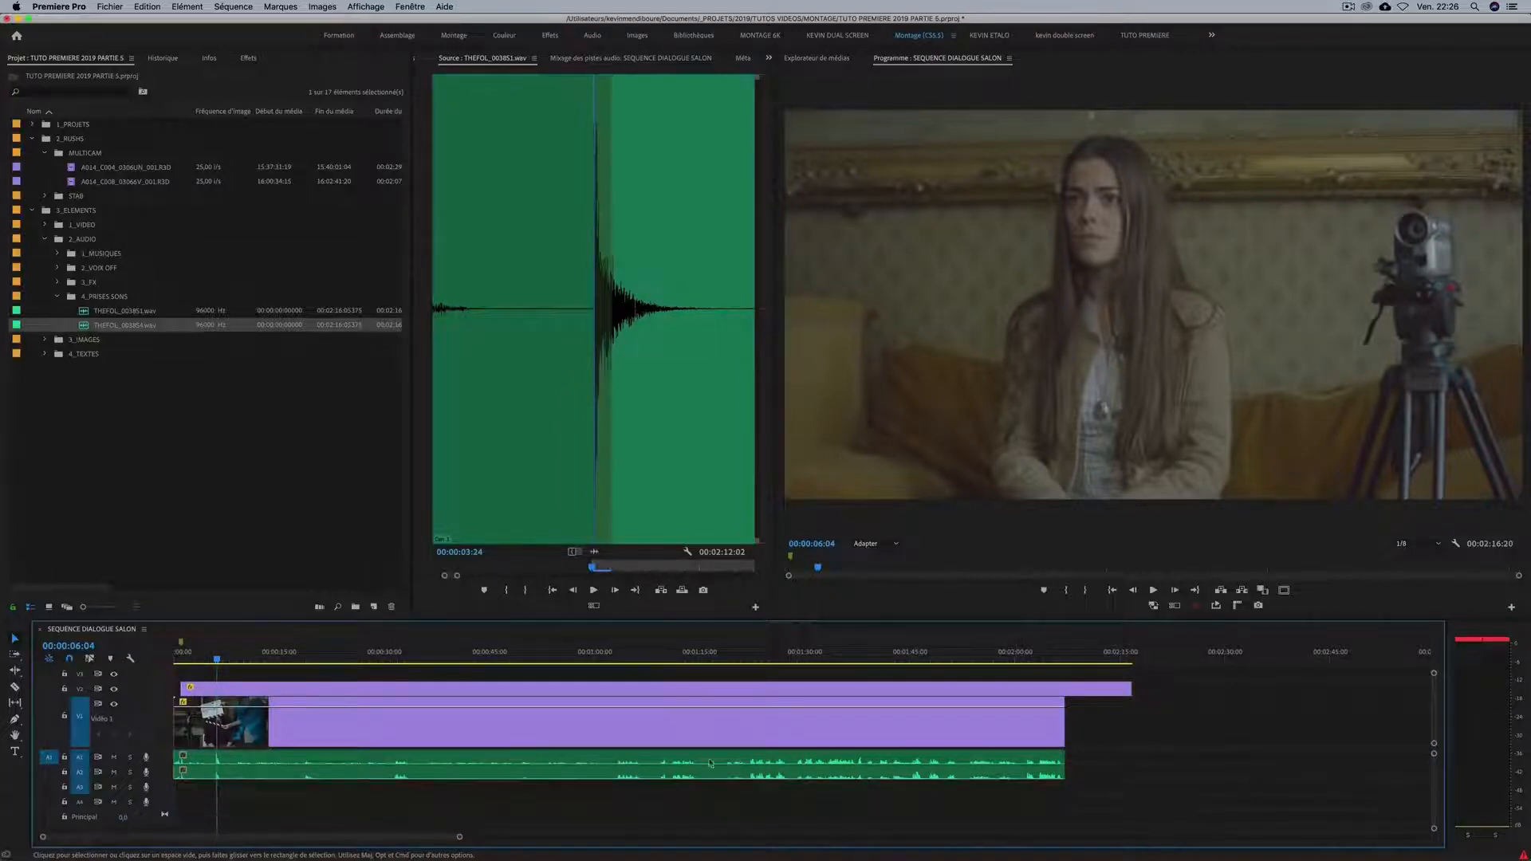
# Extend the start of the V2 clip back to the beginning of the sequence.
pyautogui.press('=')
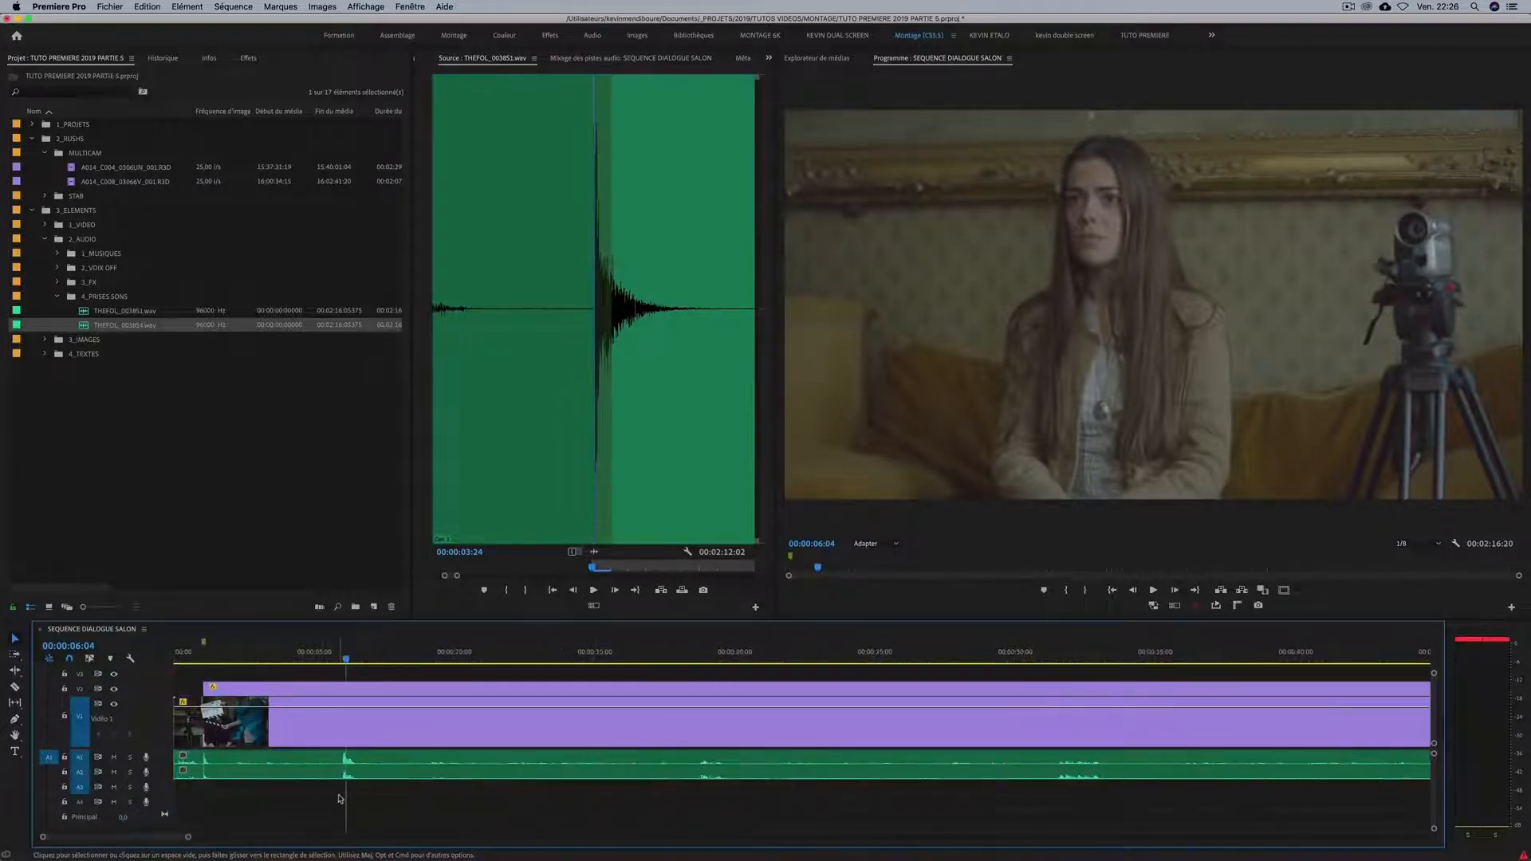
pyautogui.press('=')
pyautogui.press('=')
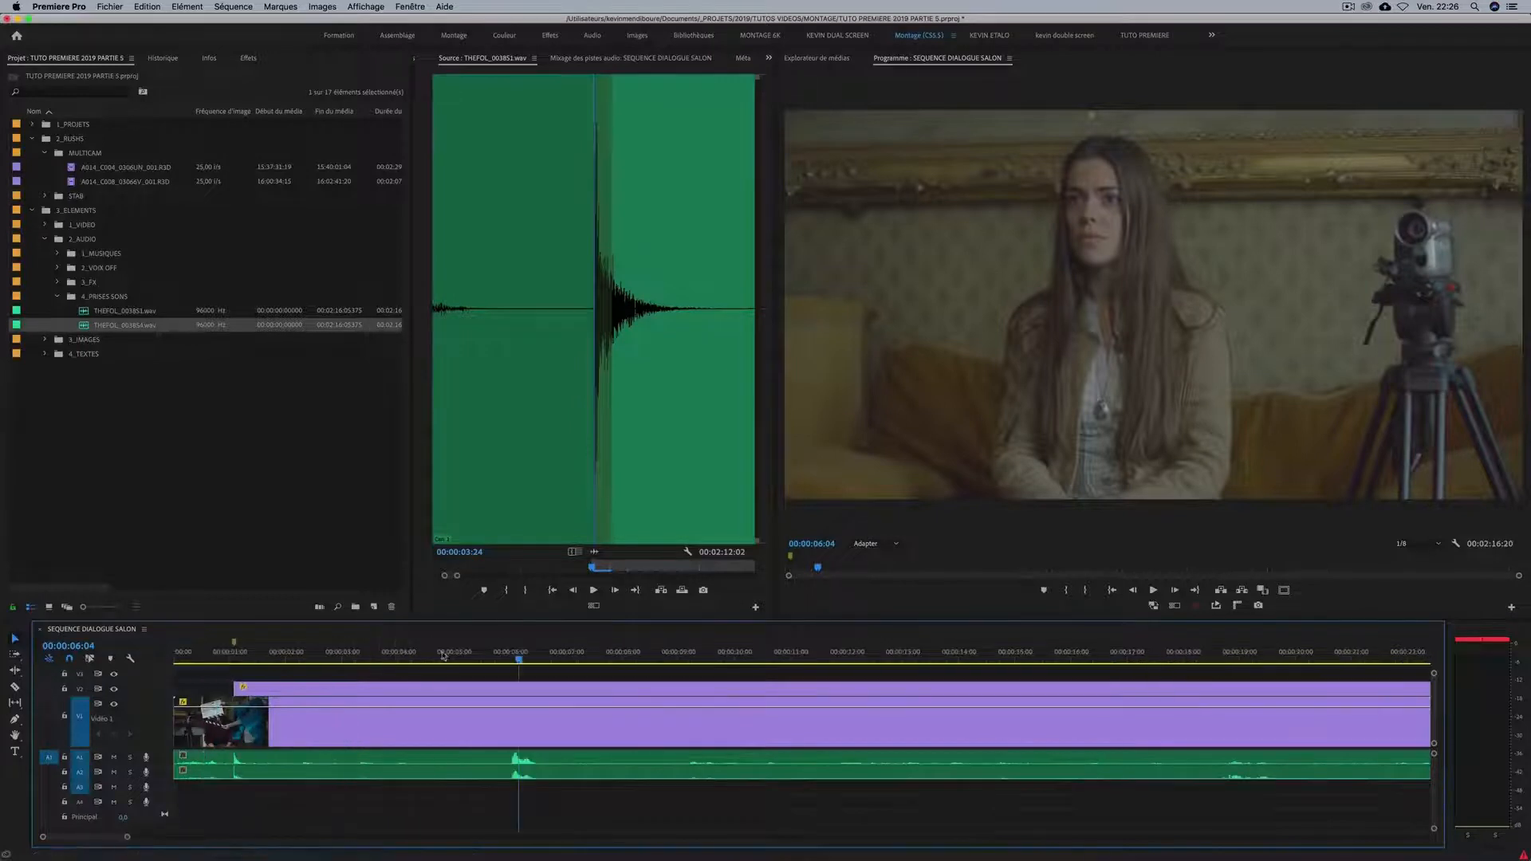
pyautogui.click(504, 654)
pyautogui.click(311, 713)
pyautogui.press('-')
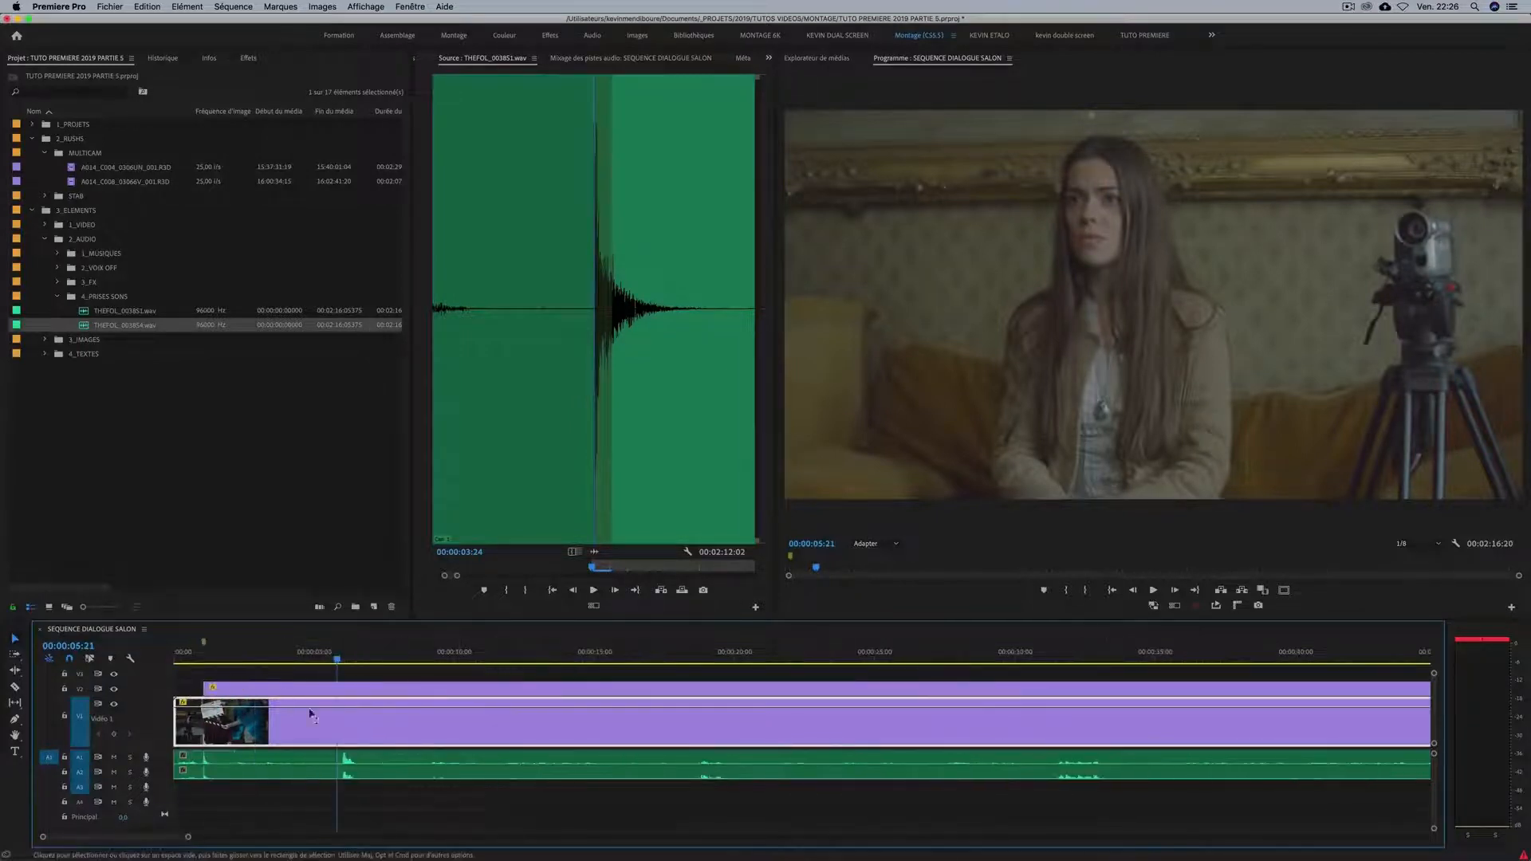
pyautogui.click(251, 690)
pyautogui.press('-')
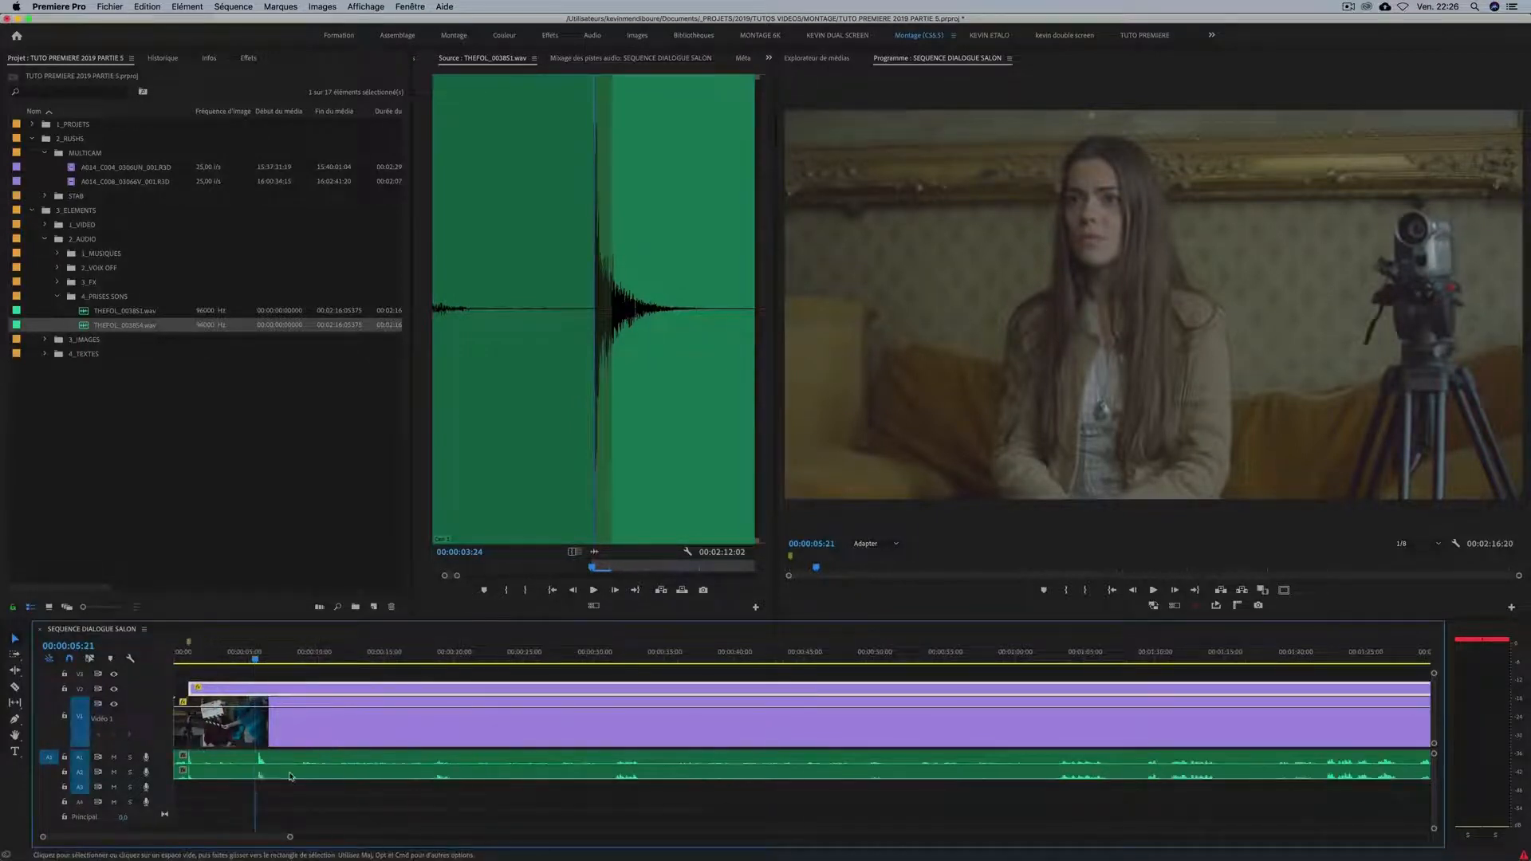
pyautogui.press('=')
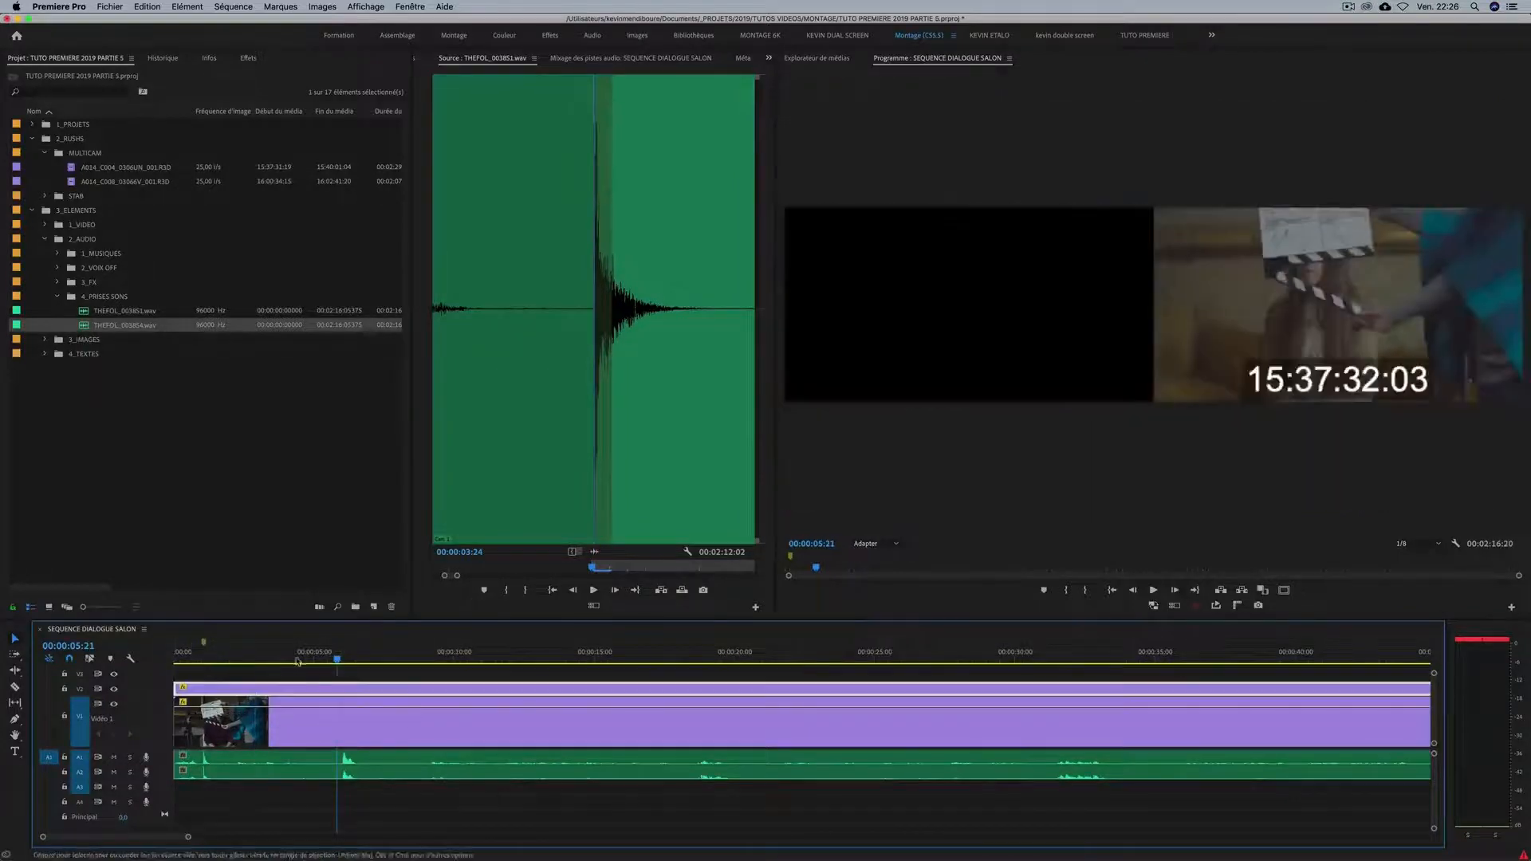
pyautogui.press('-')
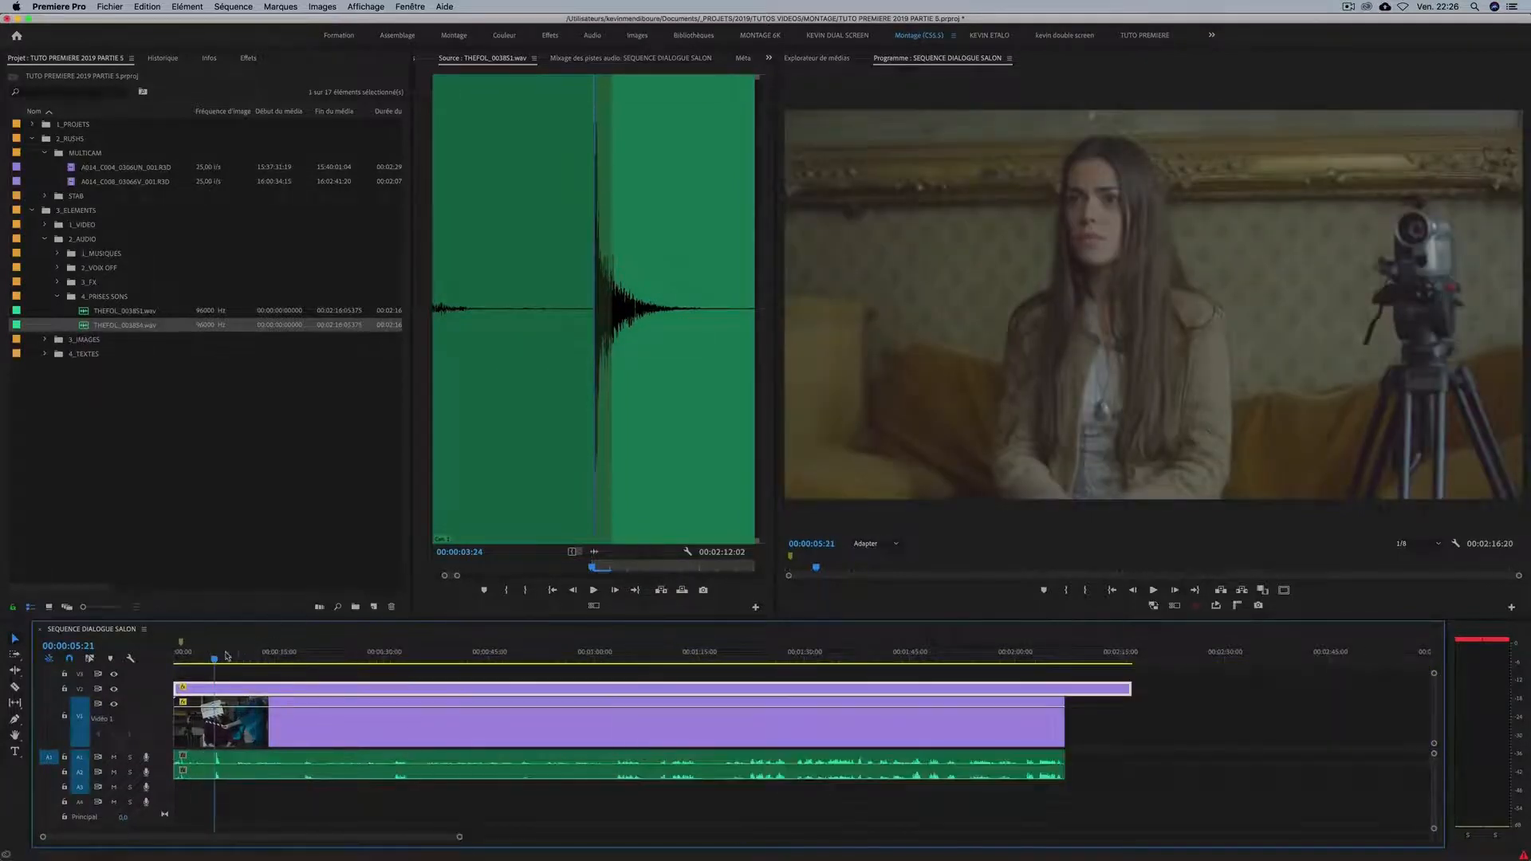
# Toggle the V2 track output to compare both camera angles, leaving V2 hidden.
pyautogui.click(116, 691)
pyautogui.click(115, 691)
pyautogui.click(116, 691)
pyautogui.press('-')
pyautogui.press('=')
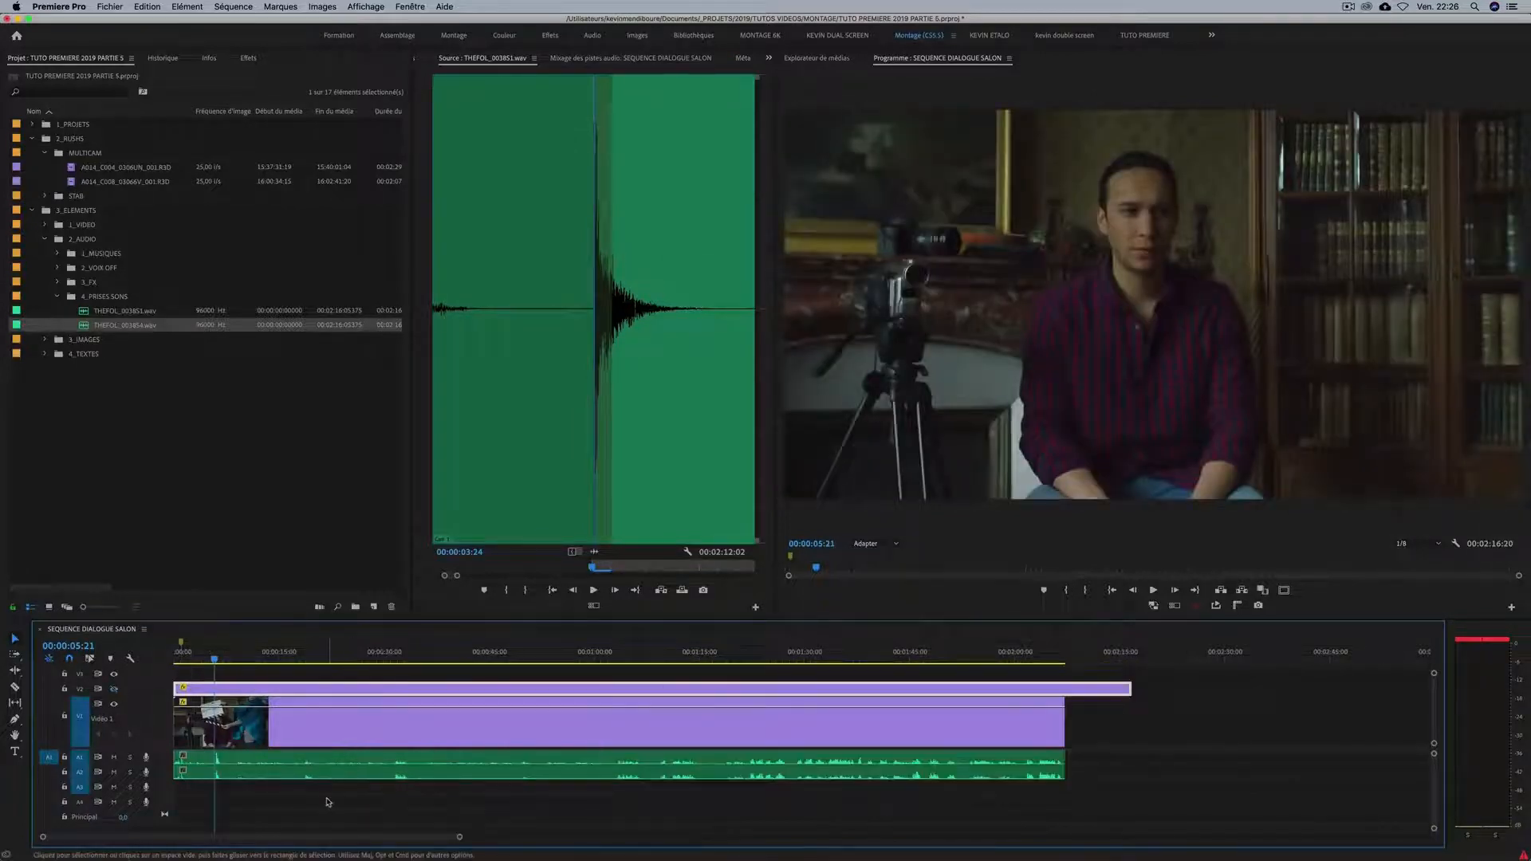
# Trim the end of the V2 clip to the end of the V1 clip.
pyautogui.press('-')
pyautogui.press('Down')
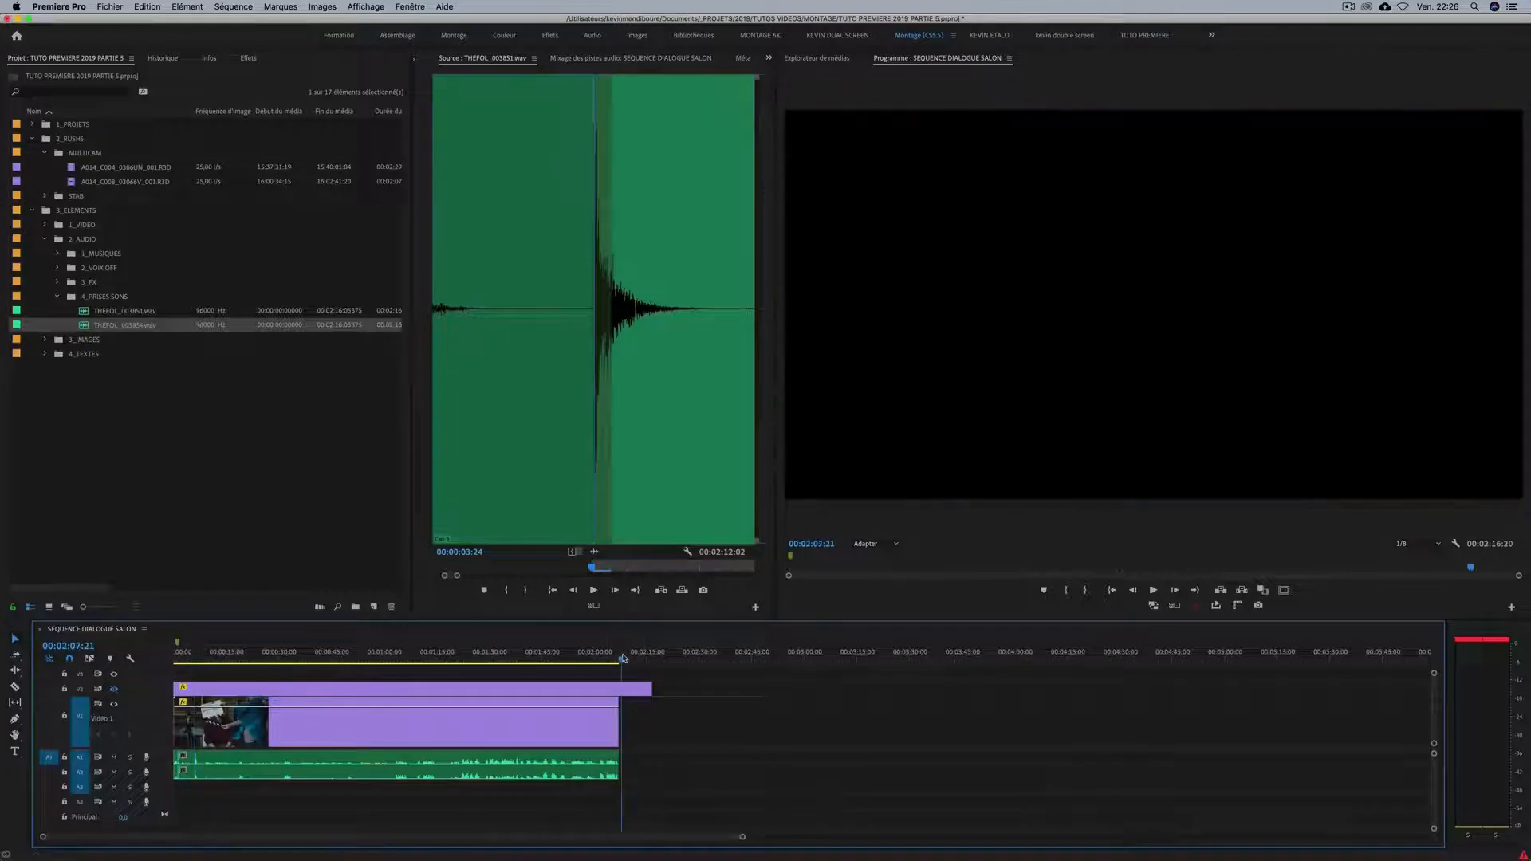
pyautogui.press('=')
pyautogui.press('=')
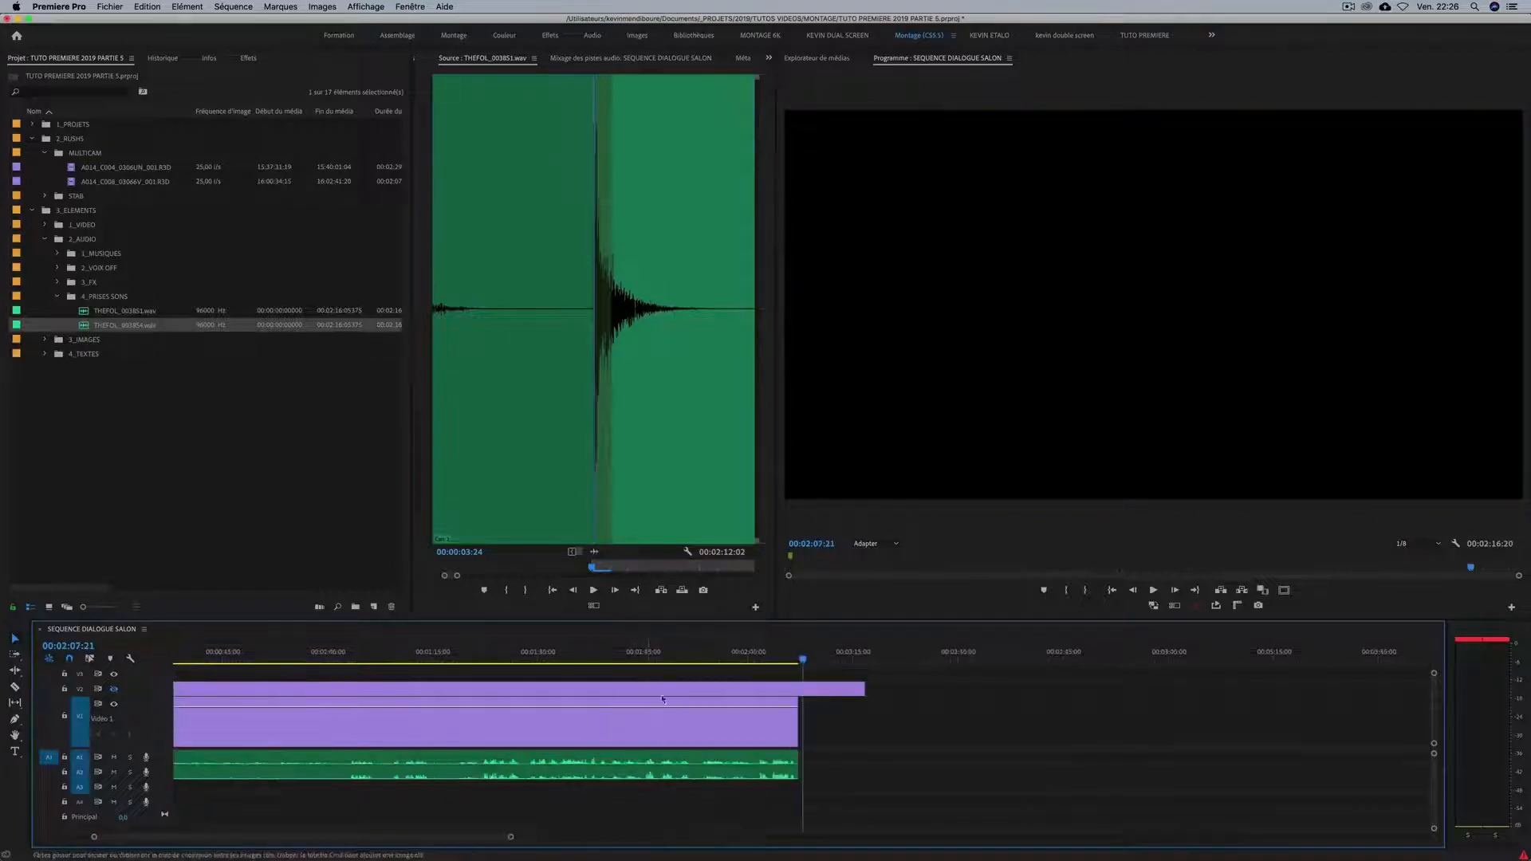
pyautogui.click(784, 654)
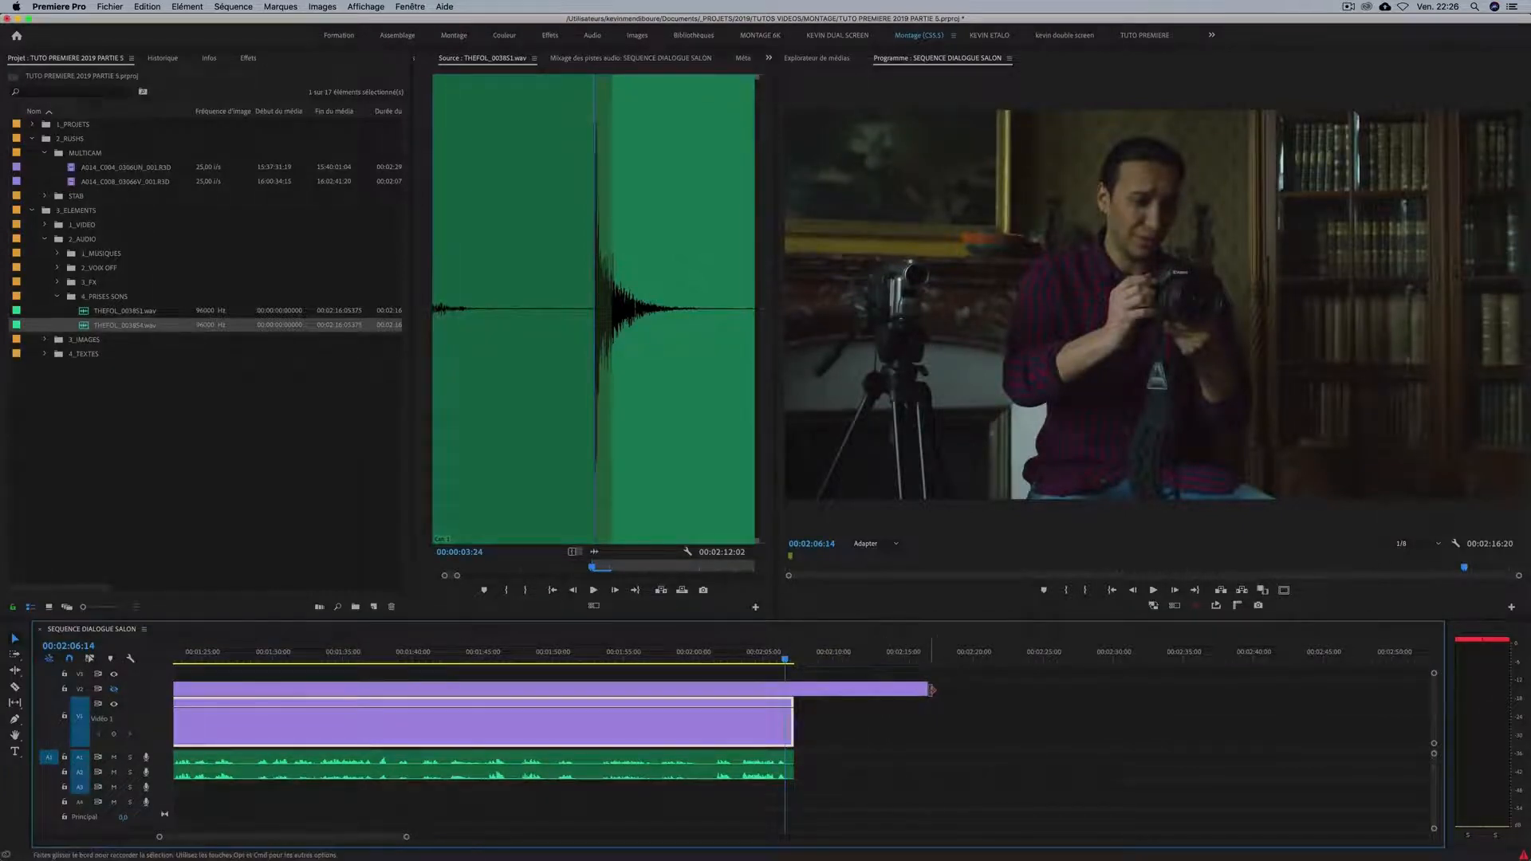
pyautogui.moveTo(932, 688); pyautogui.dragTo(795, 689)
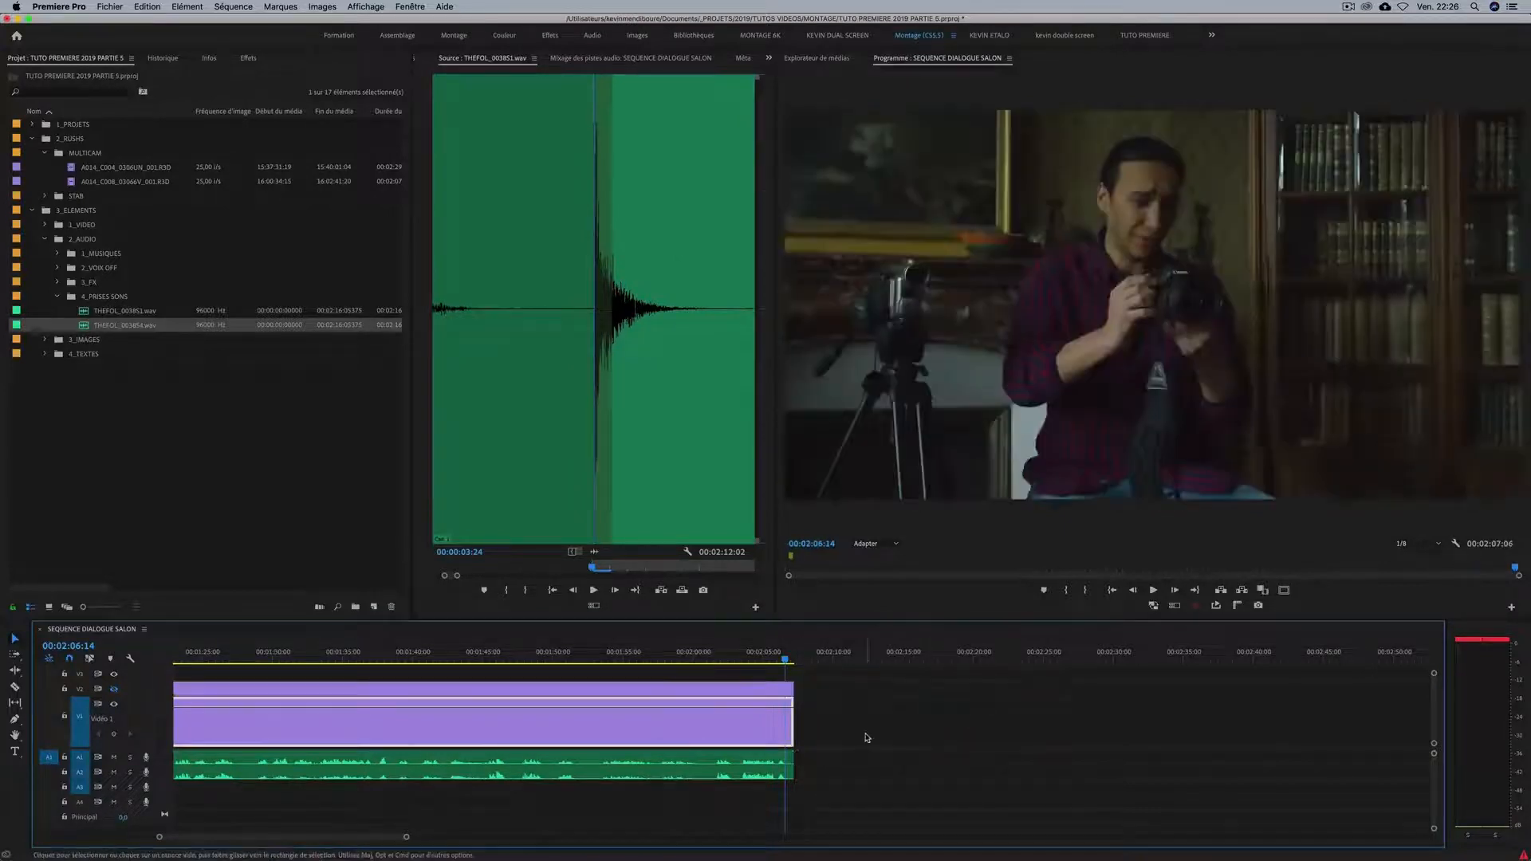
# Return the playhead to the start of the dialogue sequence and save the project.
pyautogui.press('-')
pyautogui.press('-')
pyautogui.press('-')
pyautogui.press('-')
pyautogui.press('=')
pyautogui.press('-')
pyautogui.moveTo(266, 651); pyautogui.dragTo(58, 648)
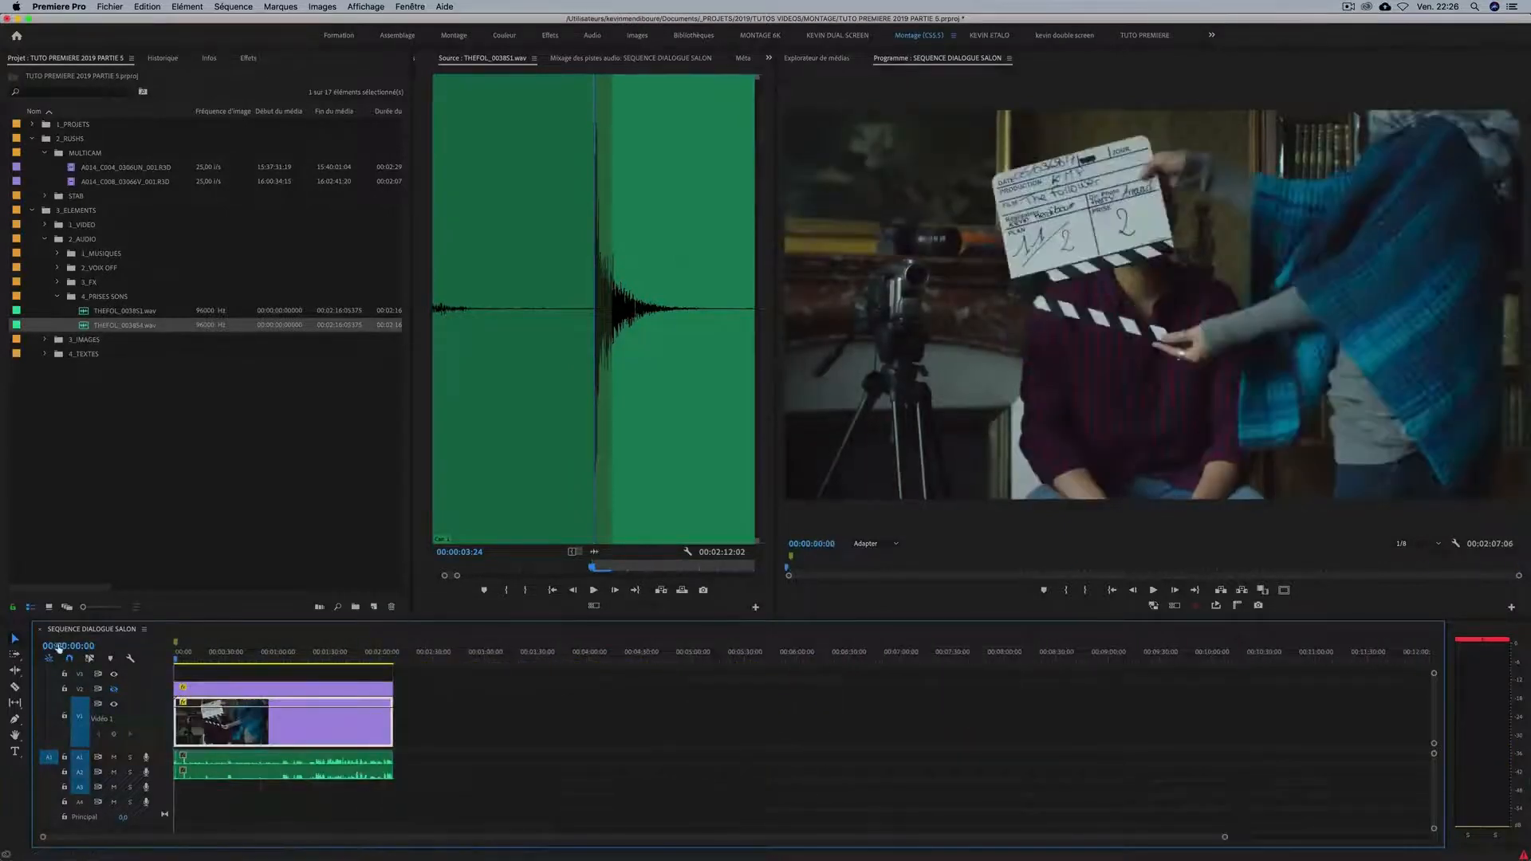
pyautogui.press('super+s')
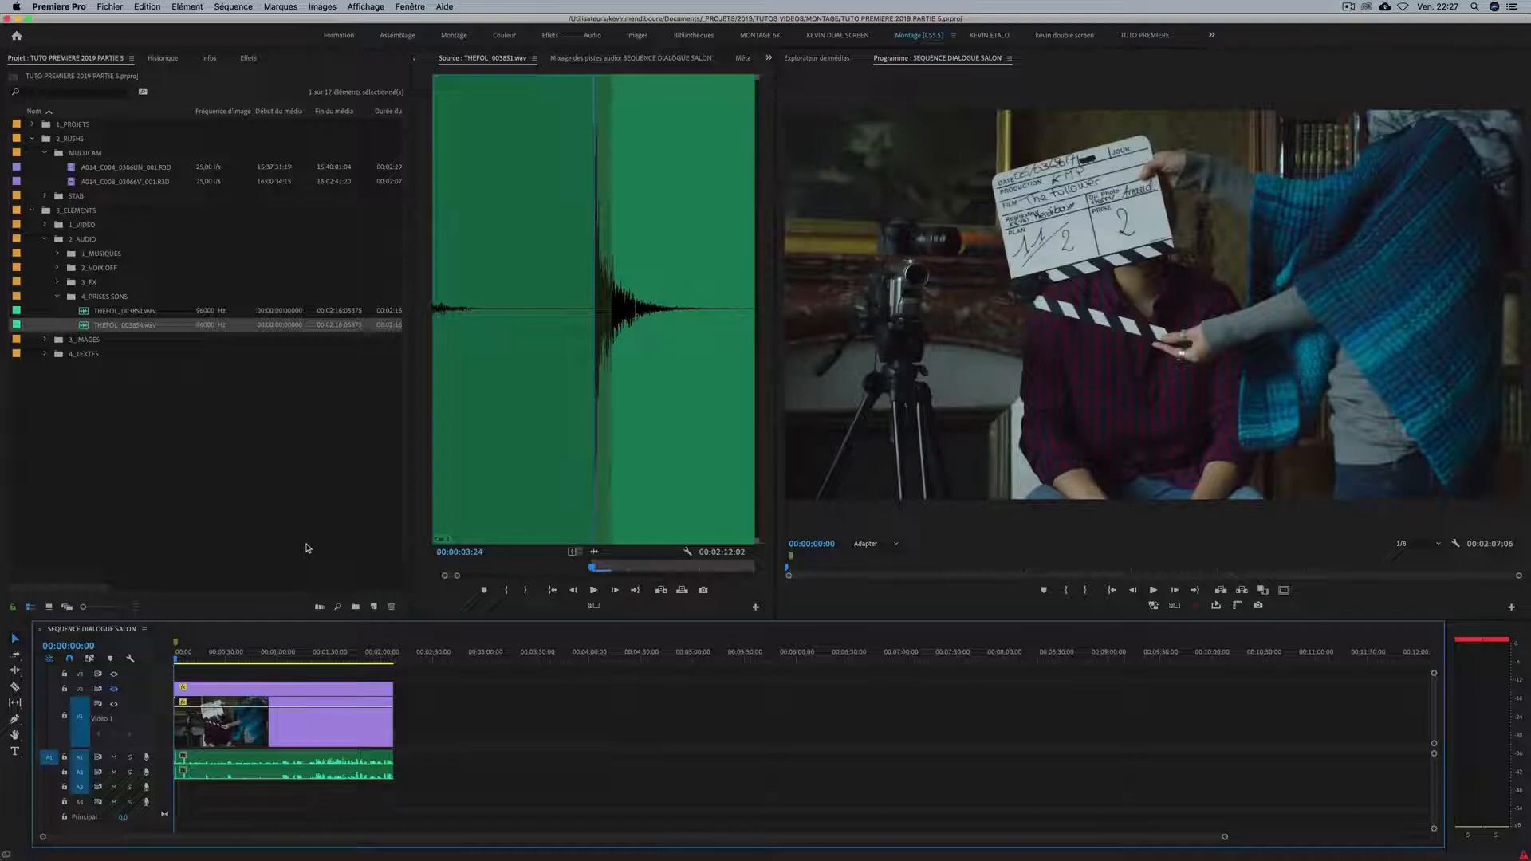
# Collapse the 4_PRISES SONS bin and turn the V2 track output back on.
pyautogui.click(58, 298)
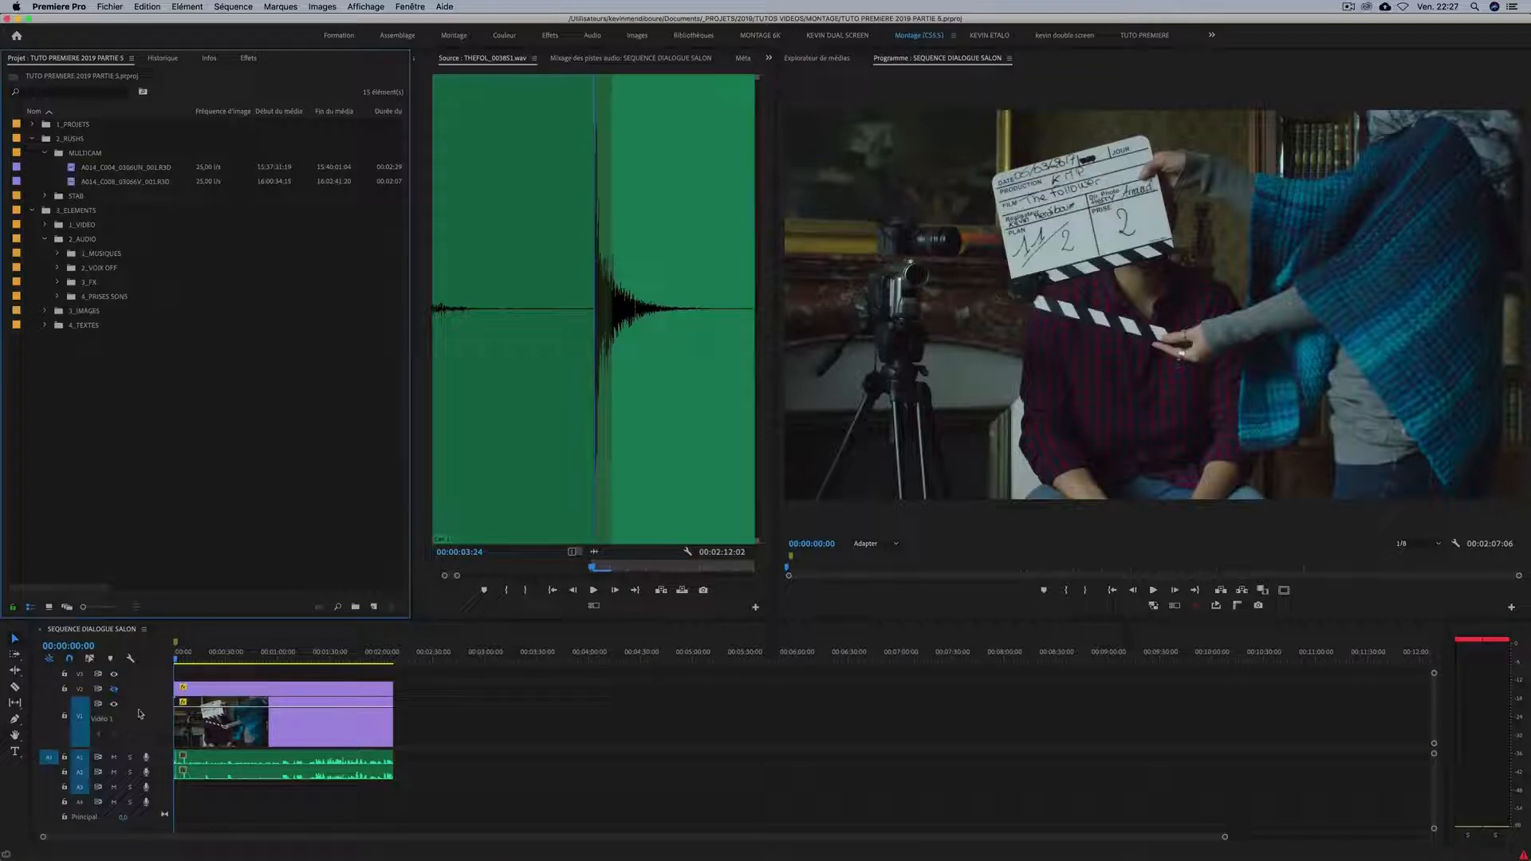
pyautogui.click(114, 689)
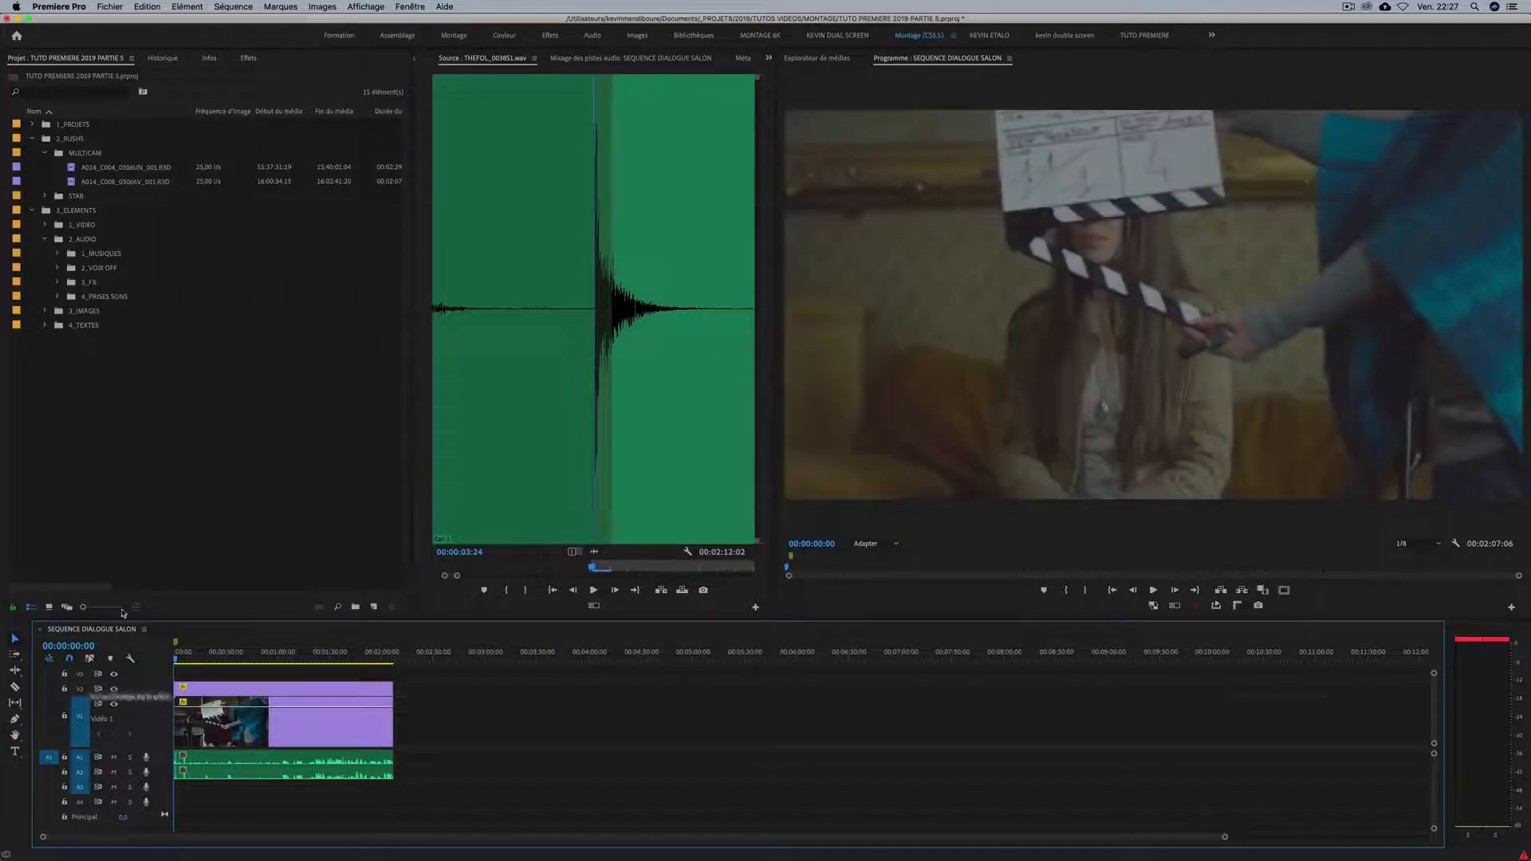
pyautogui.click(133, 443)
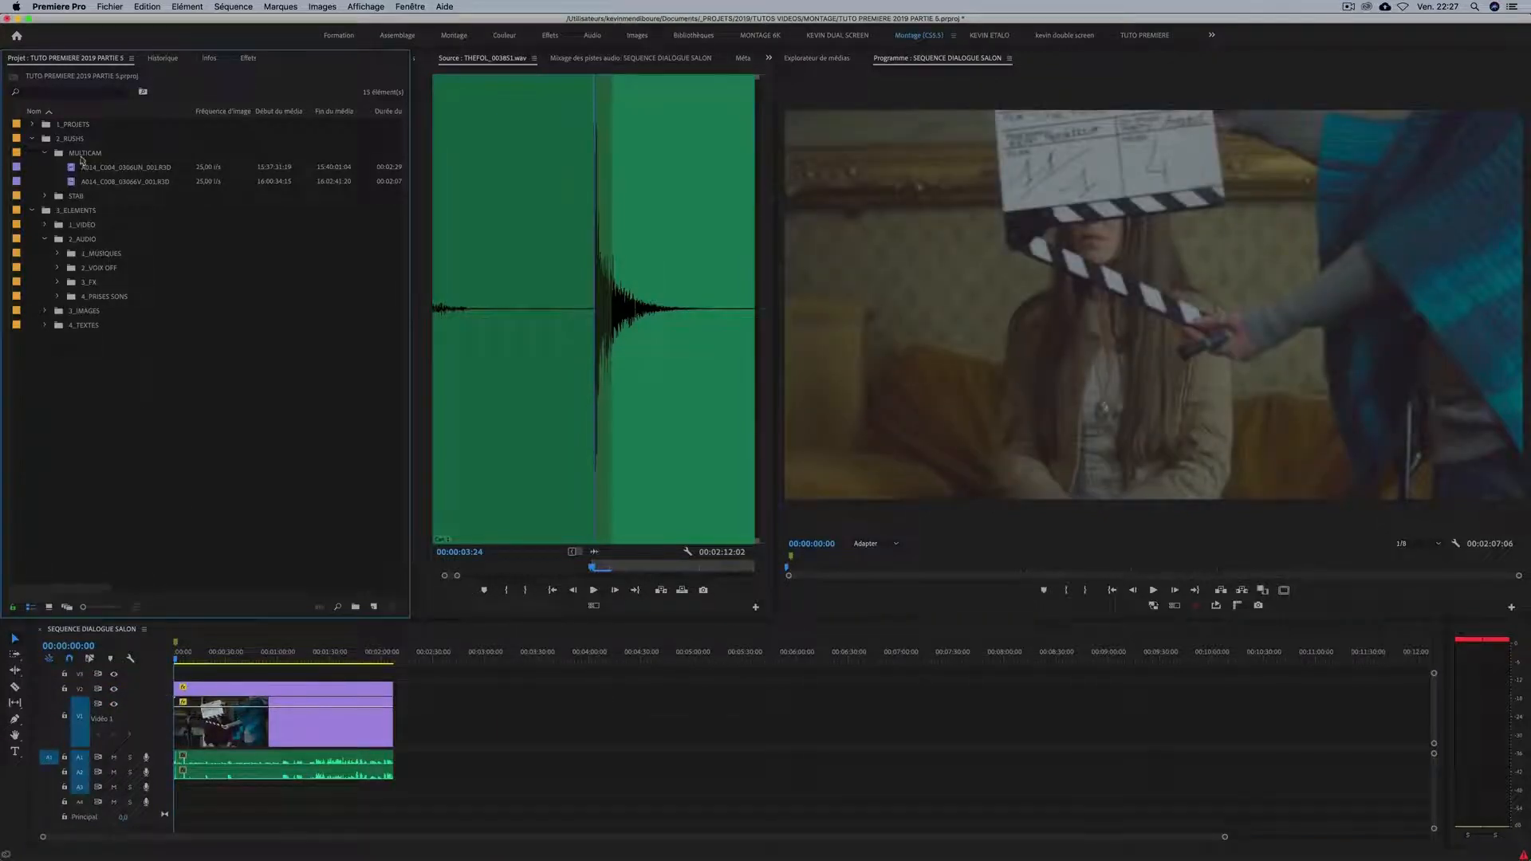
# Duplicate SEQUENCE DIALOGUE SALON from the 1_PROJETS bin.
pyautogui.click(33, 124)
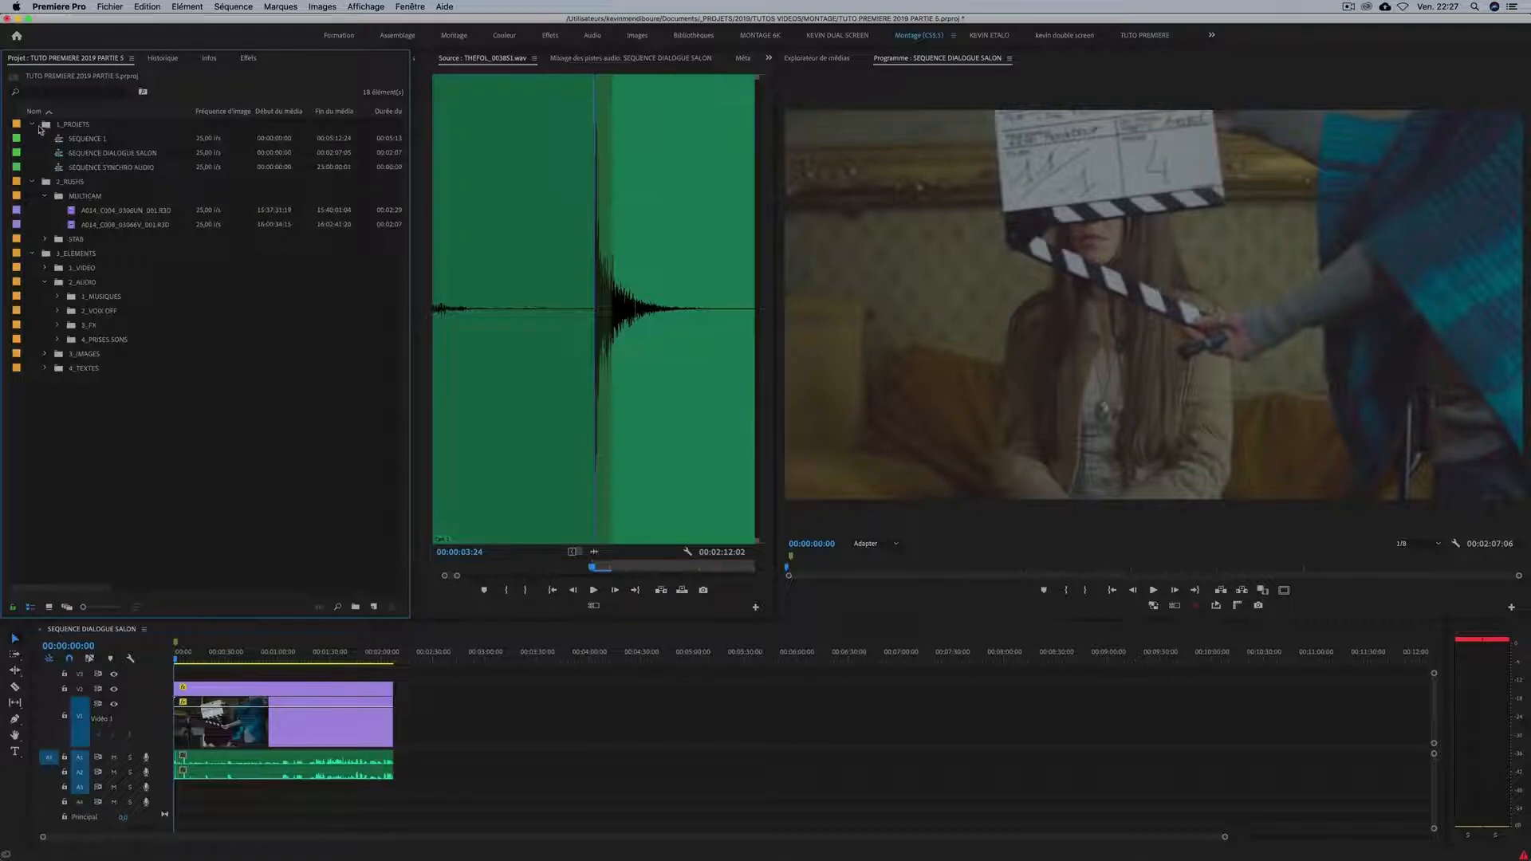
pyautogui.click(91, 156)
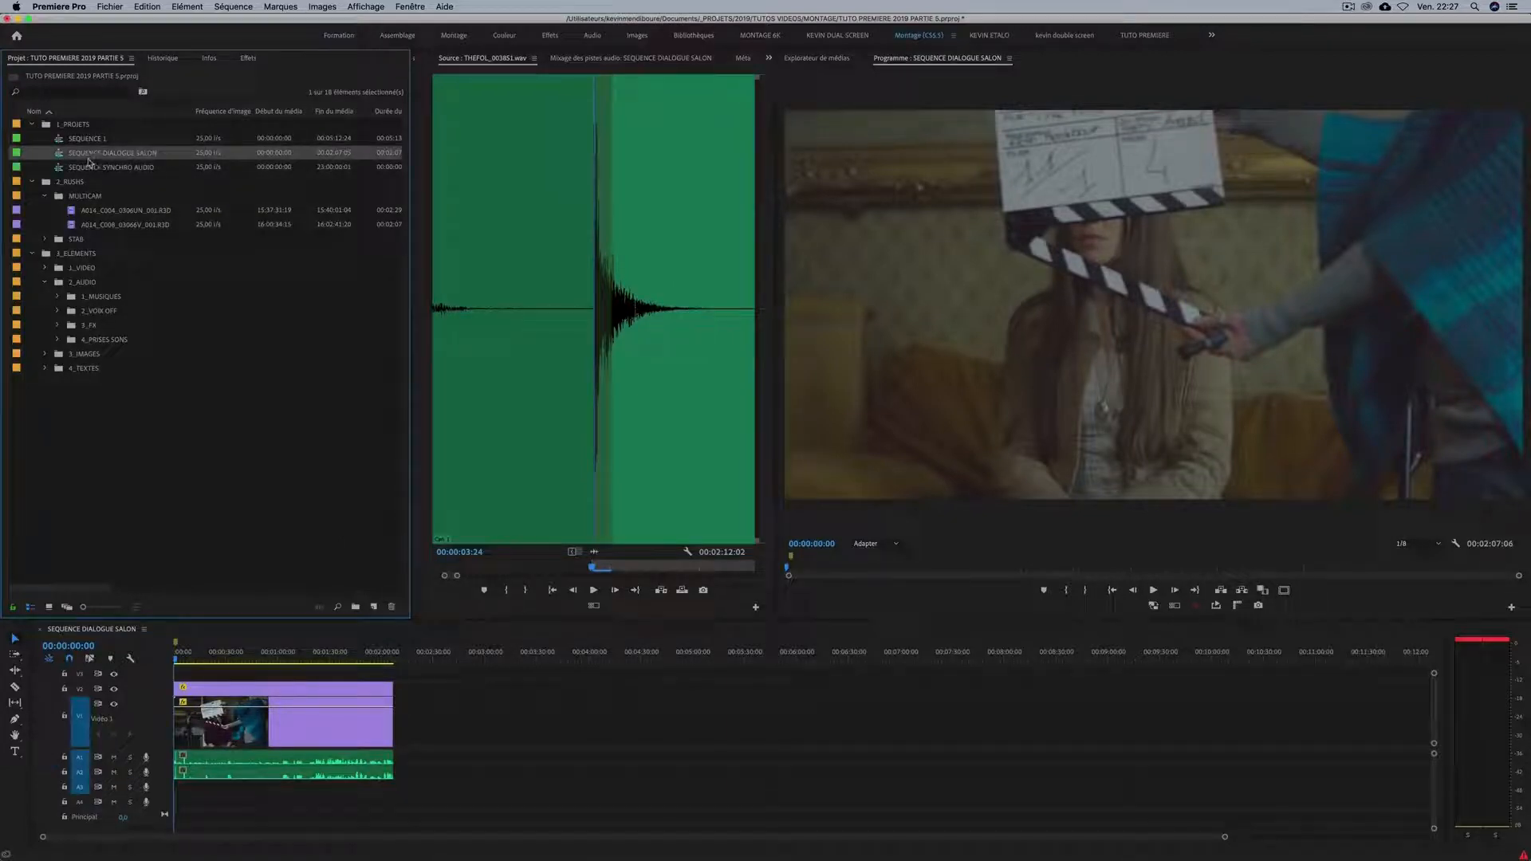
pyautogui.press('super+v')
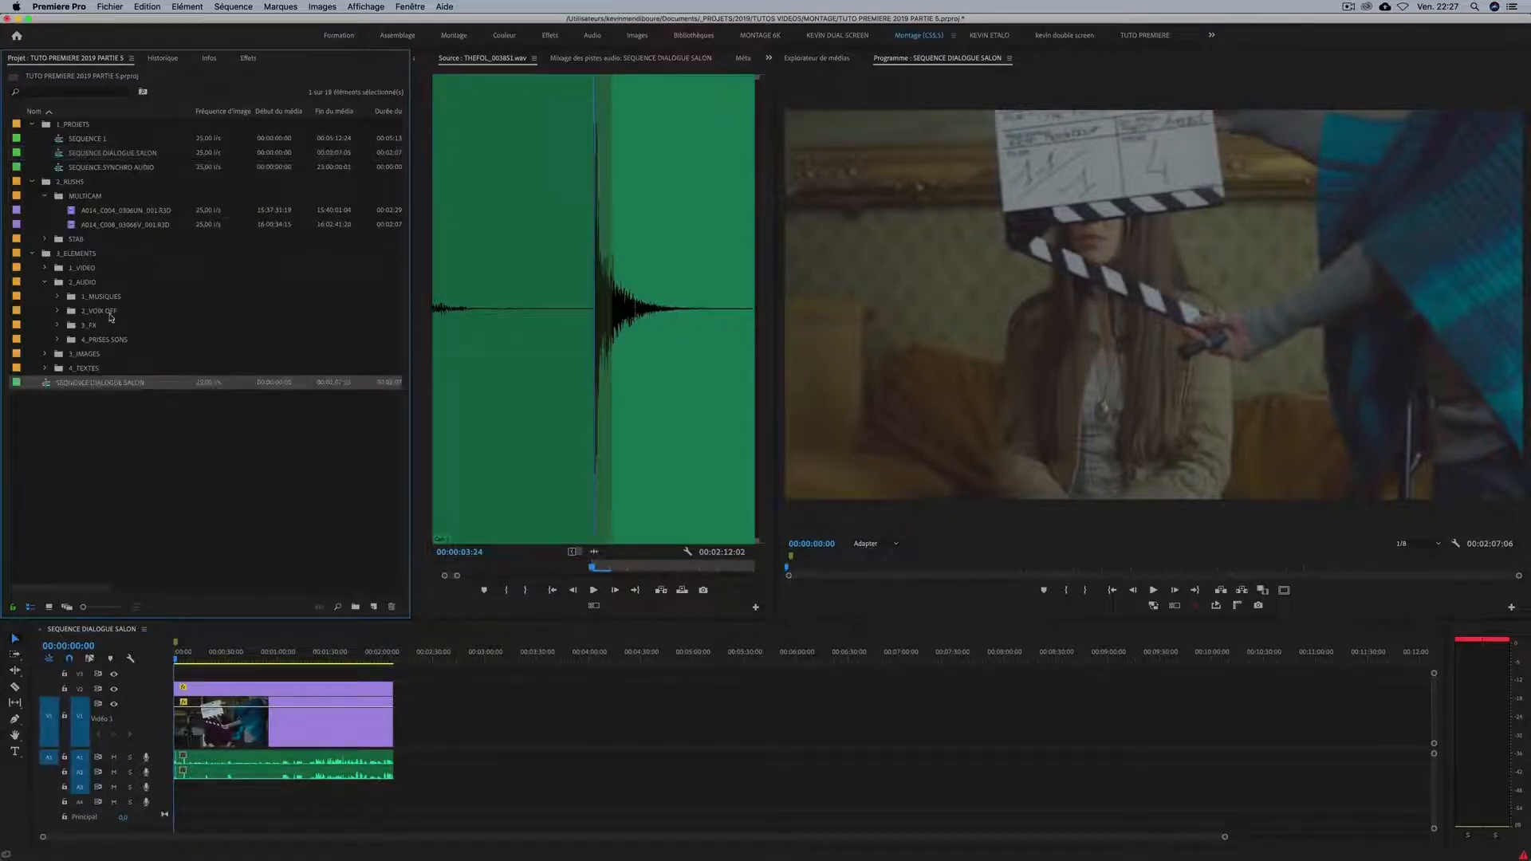
# Rename the duplicated sequence SEQUENCE DIALOGUE SALON MULTICAM and move it into the 1_PROJETS bin.
pyautogui.click(120, 389)
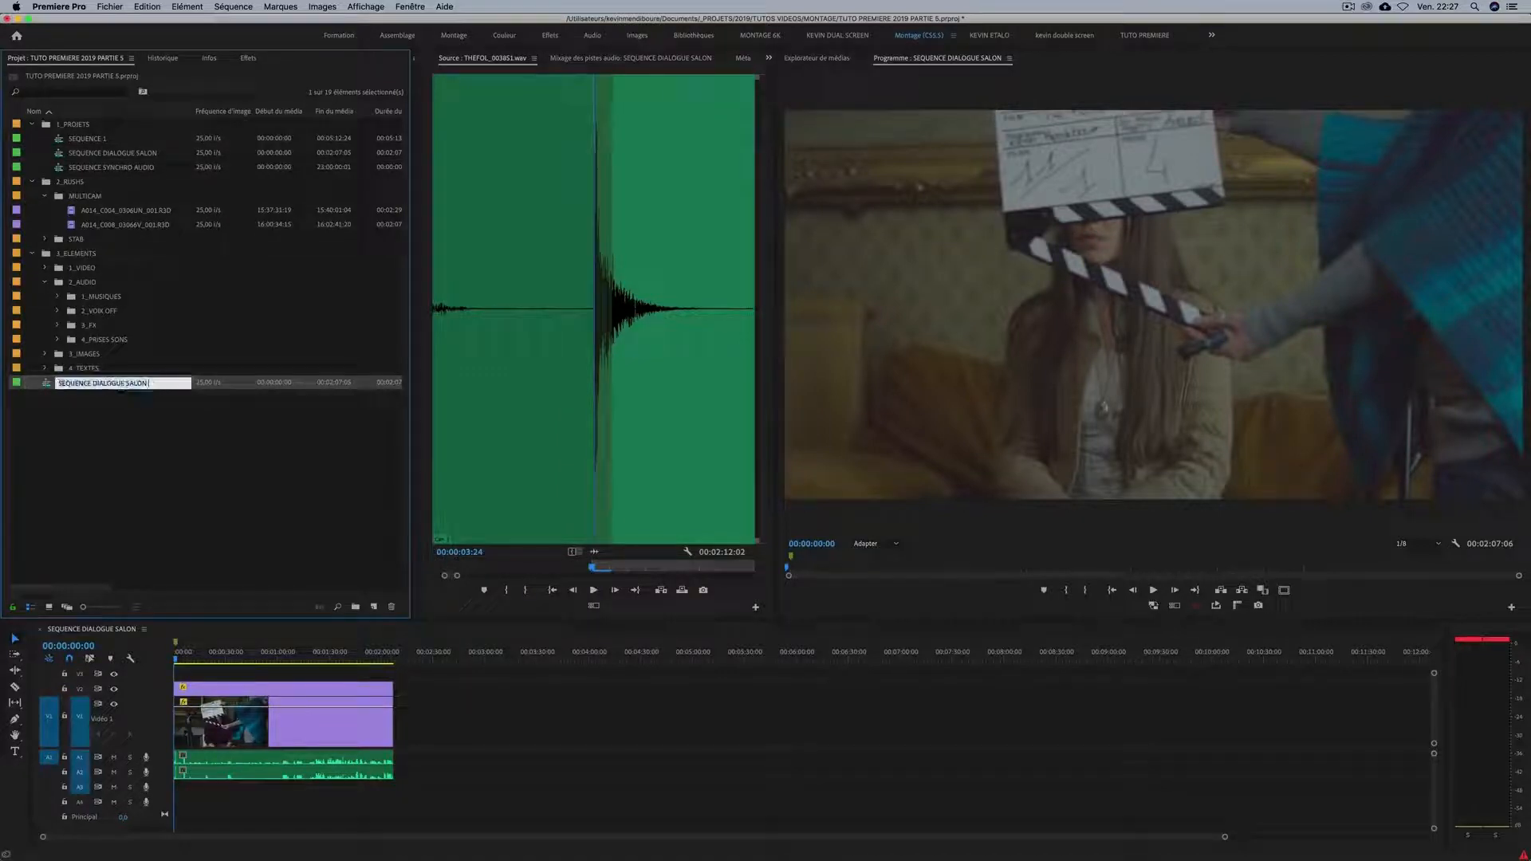
pyautogui.write('MULTICA')
pyautogui.press('Return')
pyautogui.moveTo(80, 381); pyautogui.dragTo(80, 126)
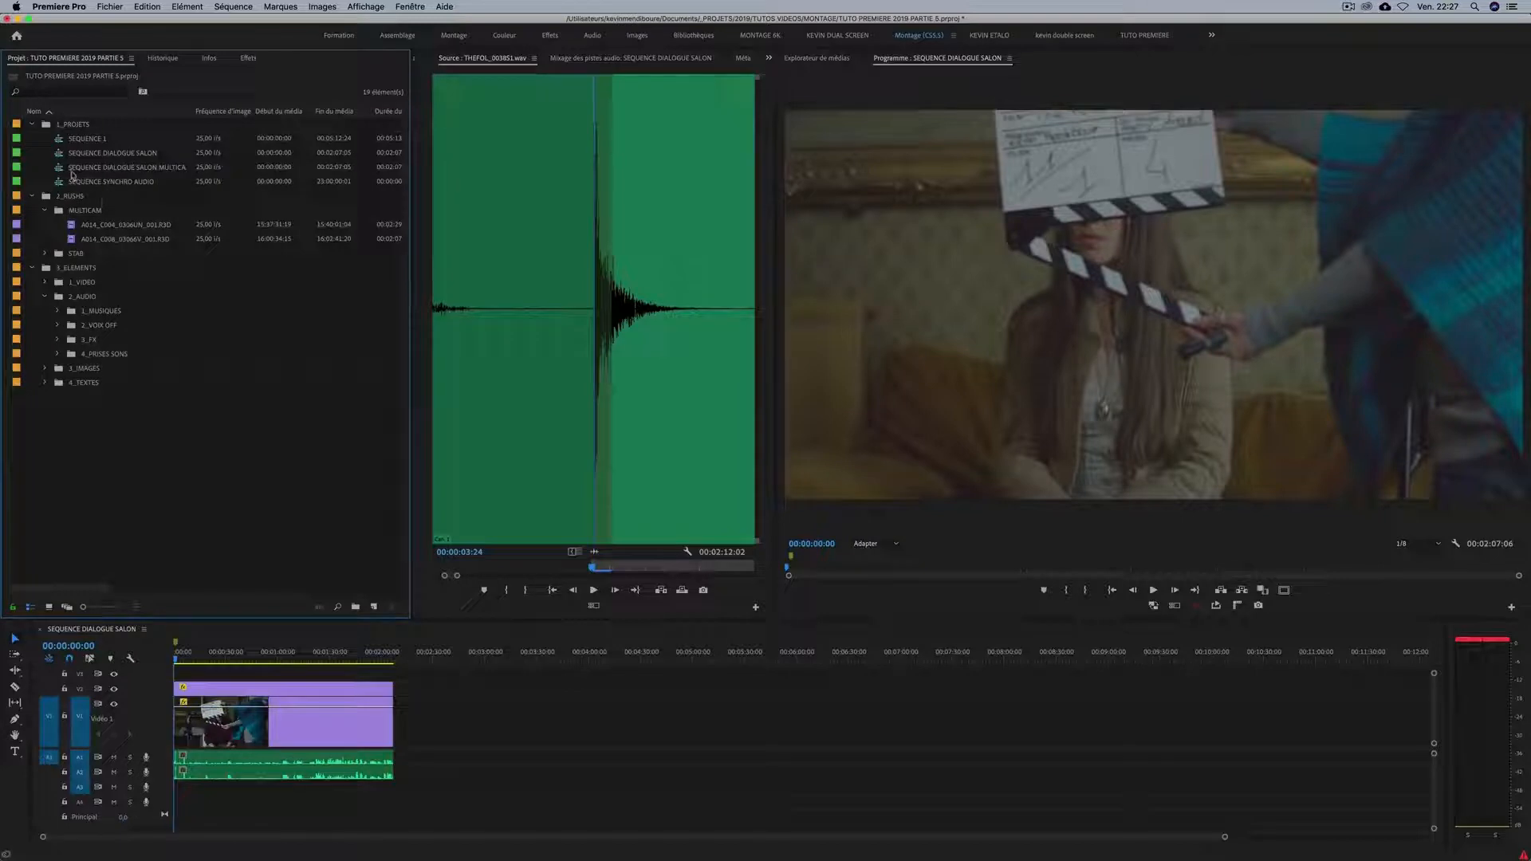
# Open SEQUENCE DIALOGUE SALON MULTICAM and delete all of its video and audio clips.
pyautogui.doubleClick(62, 170)
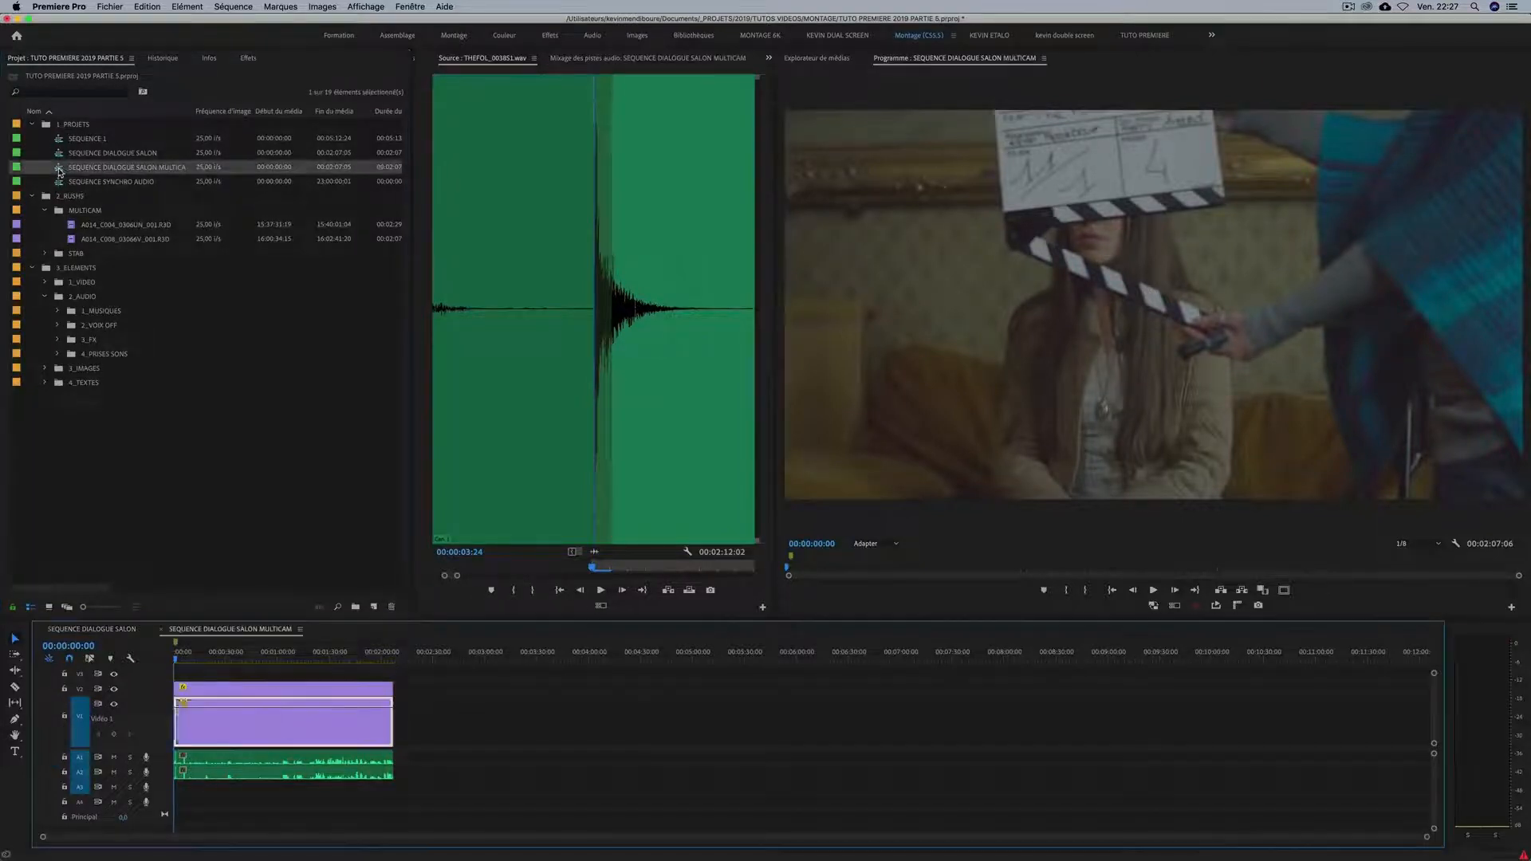
pyautogui.moveTo(437, 681); pyautogui.dragTo(278, 802)
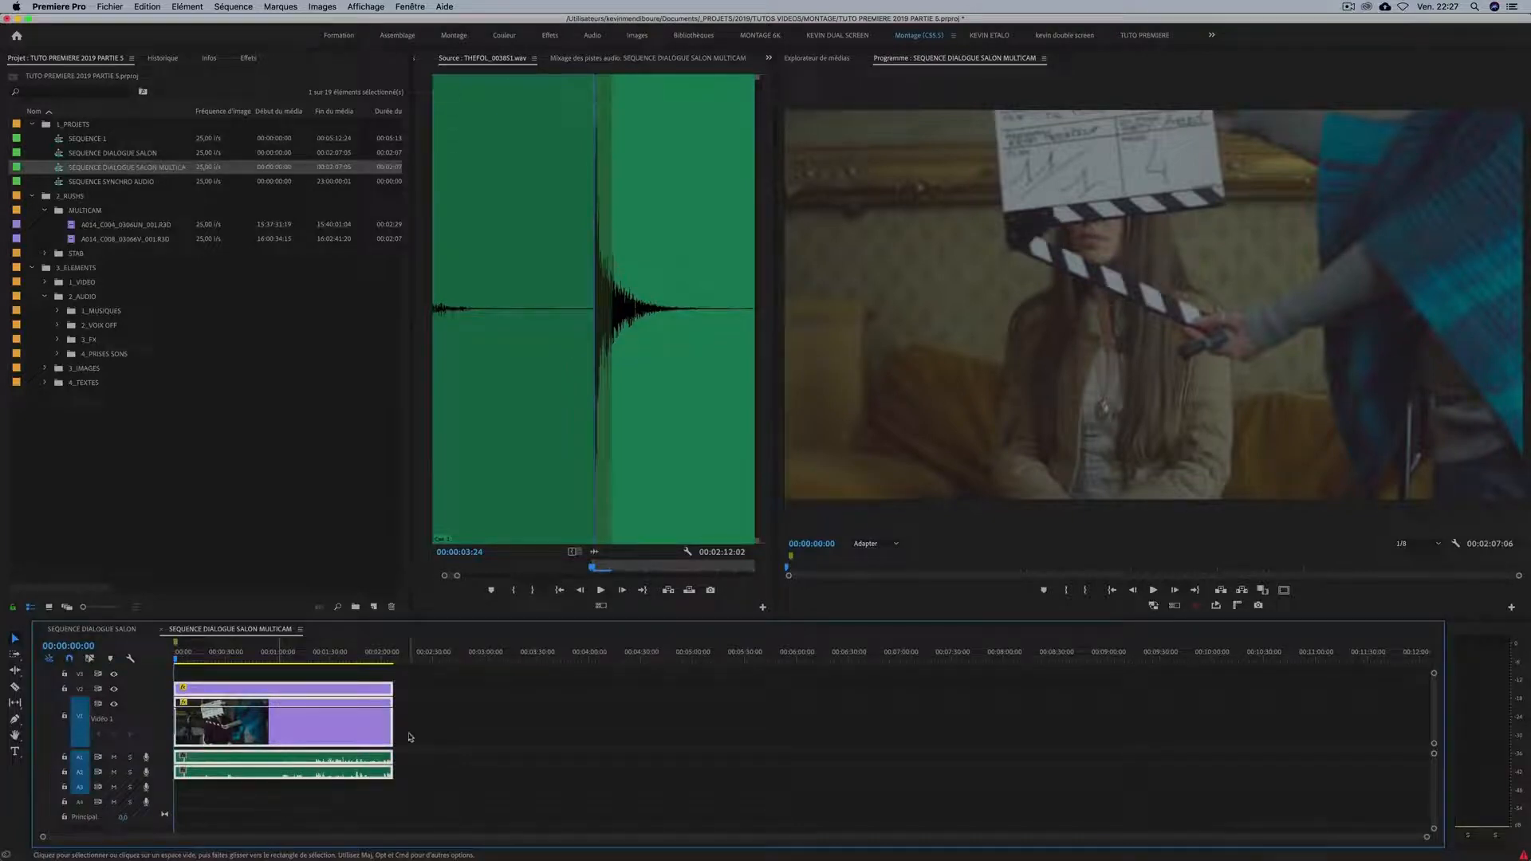
pyautogui.press('Delete')
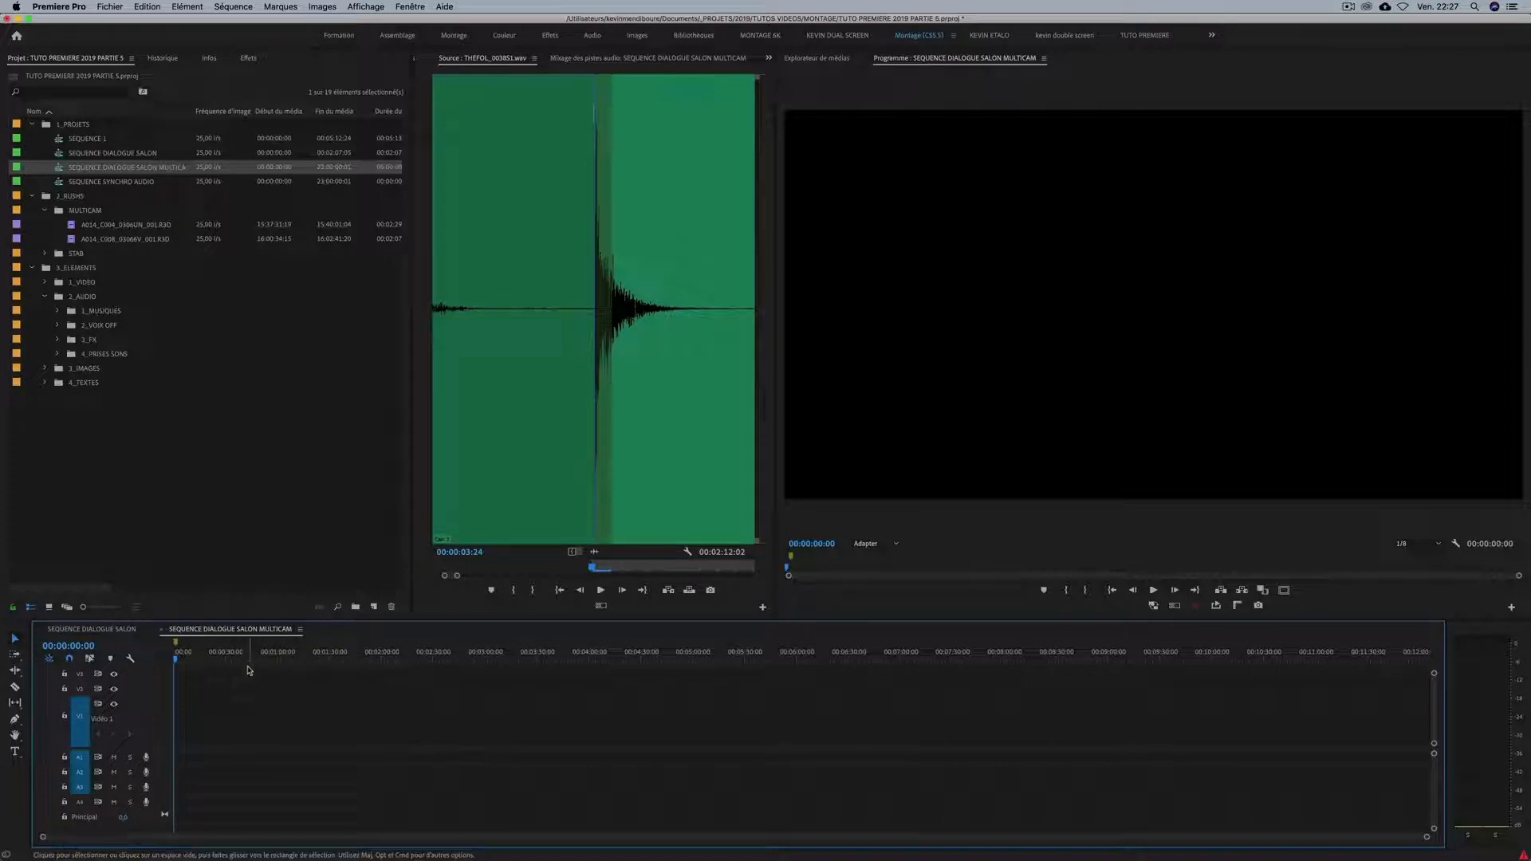
# Rename the original synchronized sequence SEQUENCE DIALOGUE SALON SYNCHRO.
pyautogui.click(239, 478)
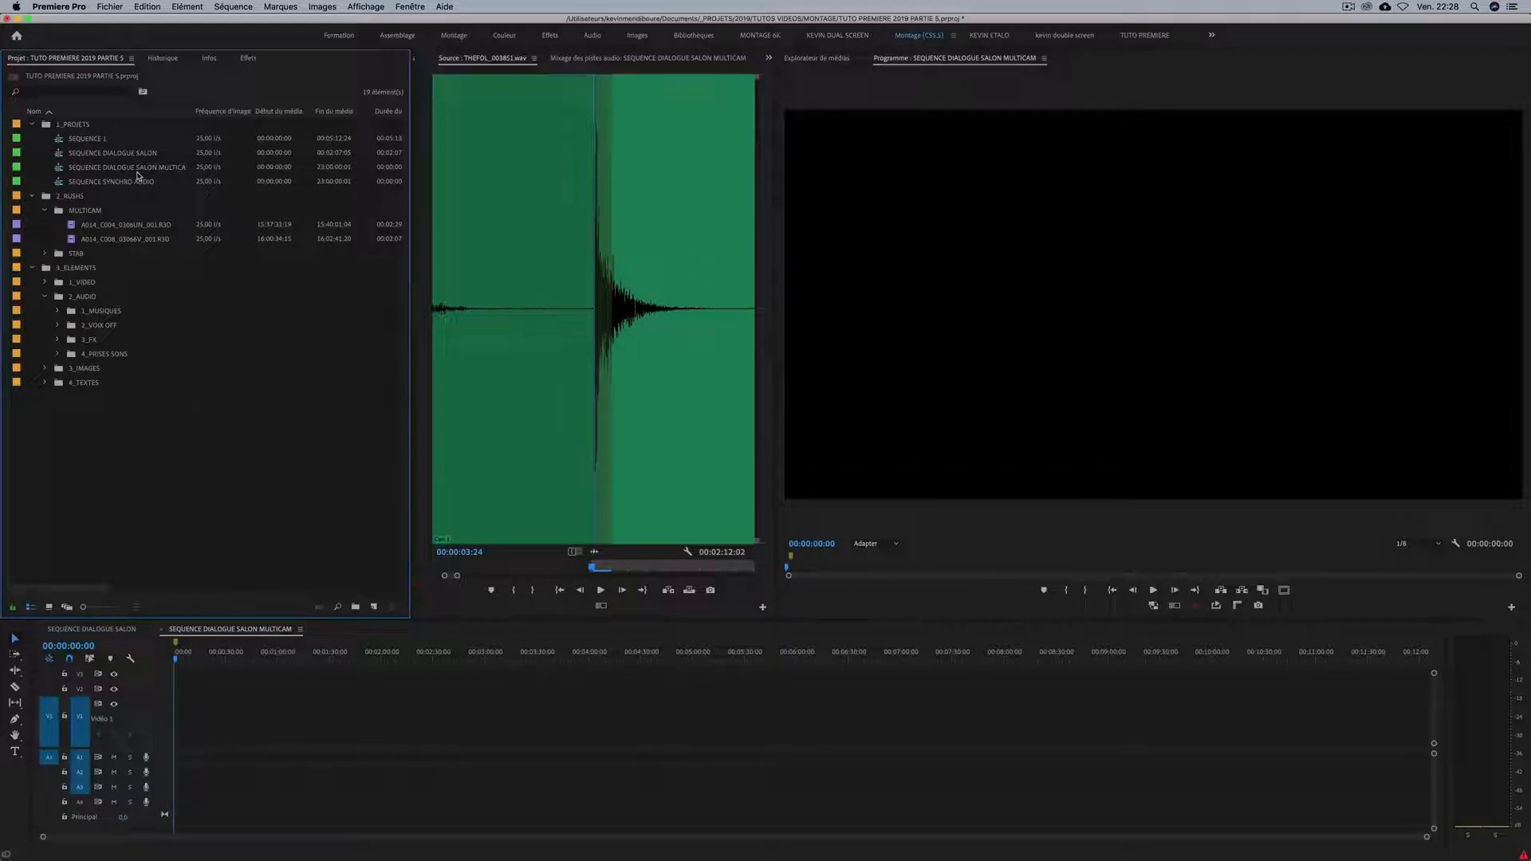
pyautogui.click(108, 155)
pyautogui.click(132, 154)
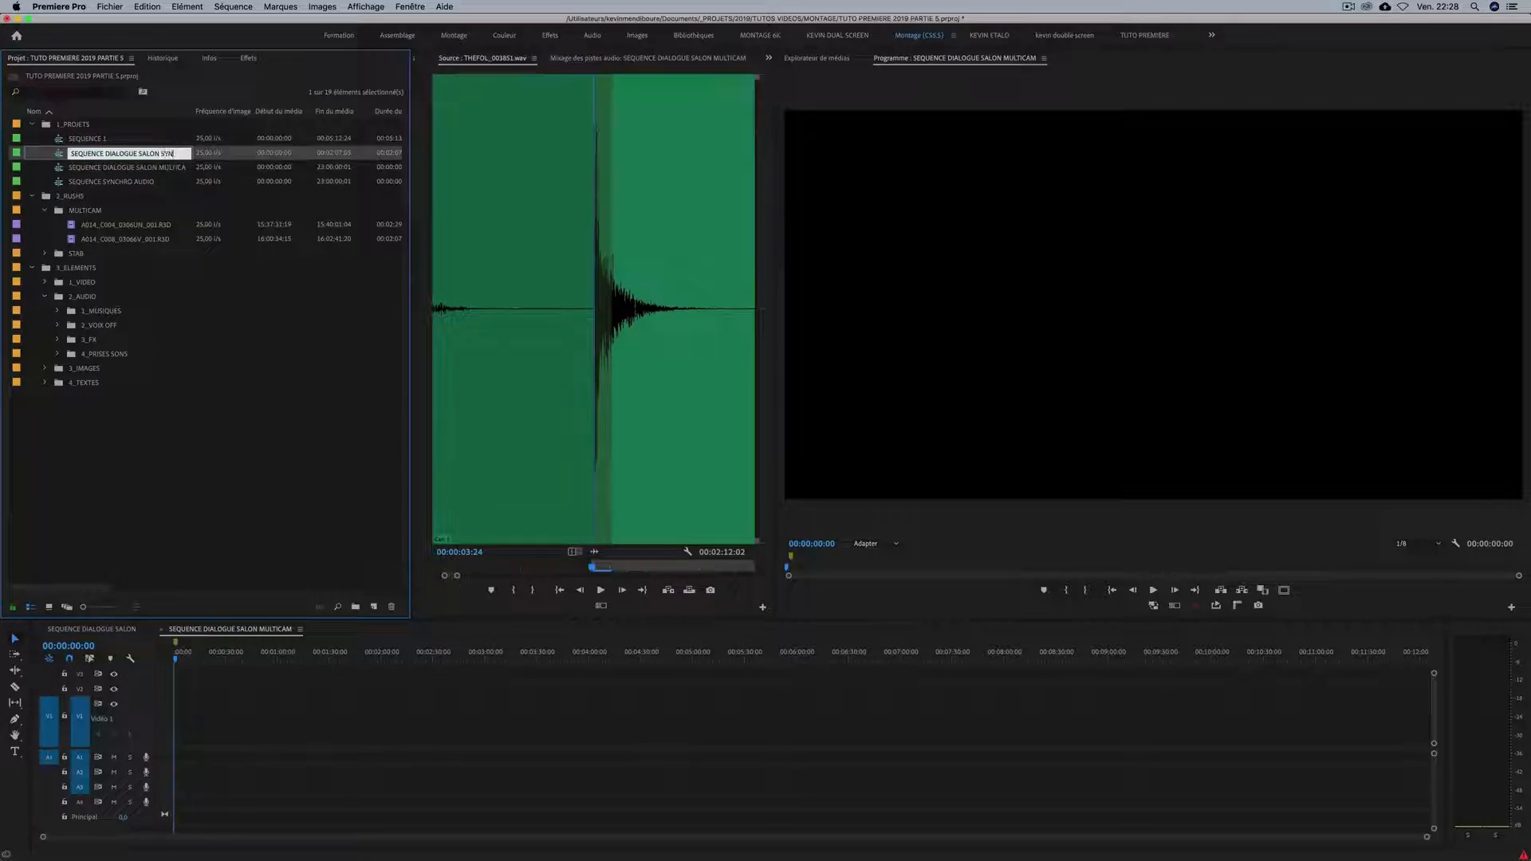
pyautogui.write('SYNCHRO')
pyautogui.press('Tab')
# Nest SEQUENCE DIALOGUE SALON SYNCHRO at the start of V1 and A1 in the MULTICAM sequence.
pyautogui.click(162, 155)
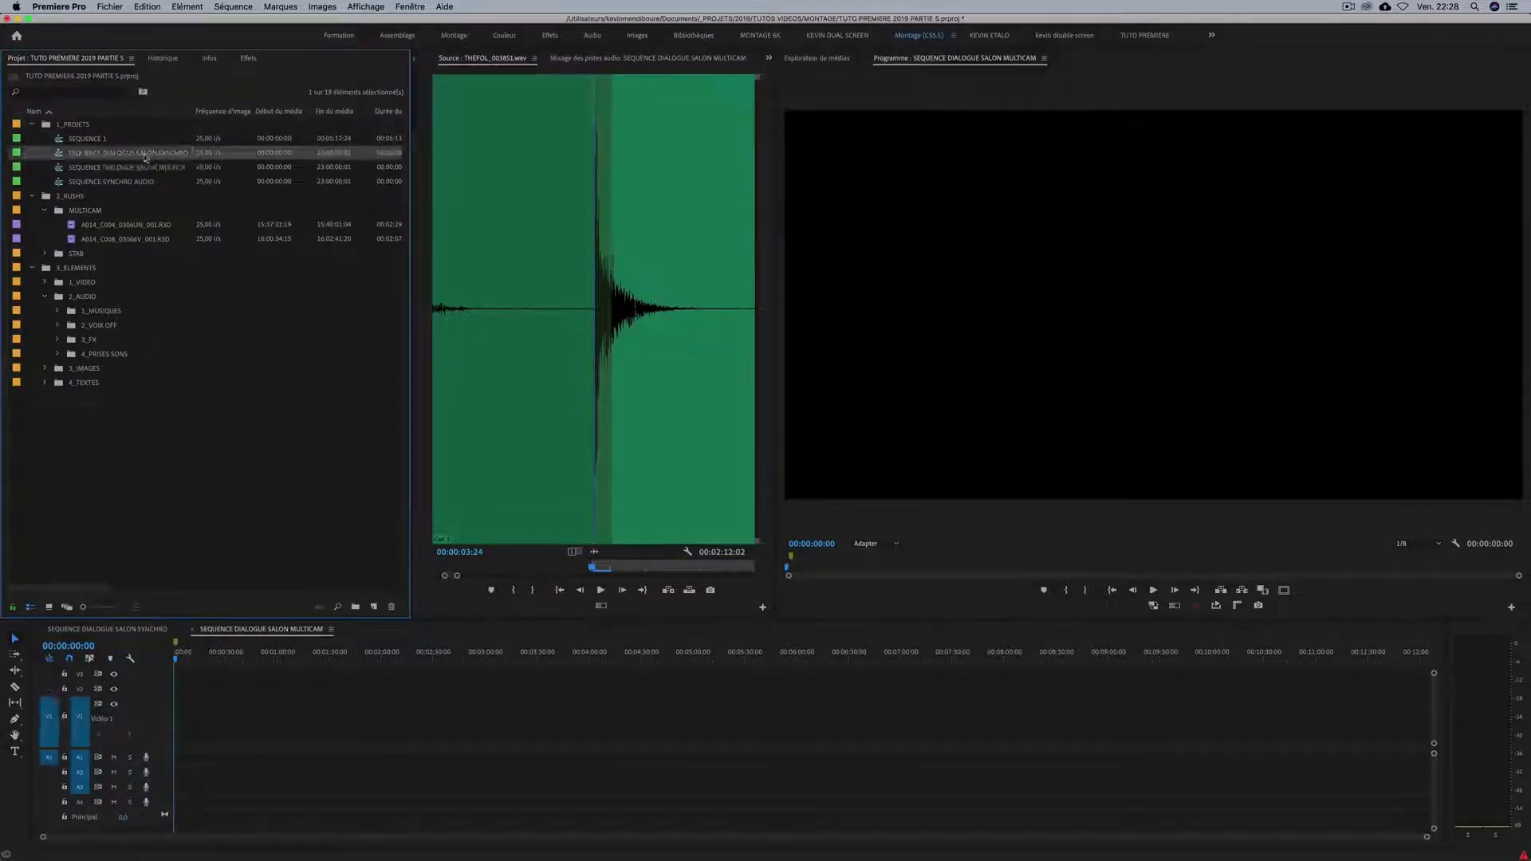
pyautogui.moveTo(99, 157); pyautogui.dragTo(173, 735)
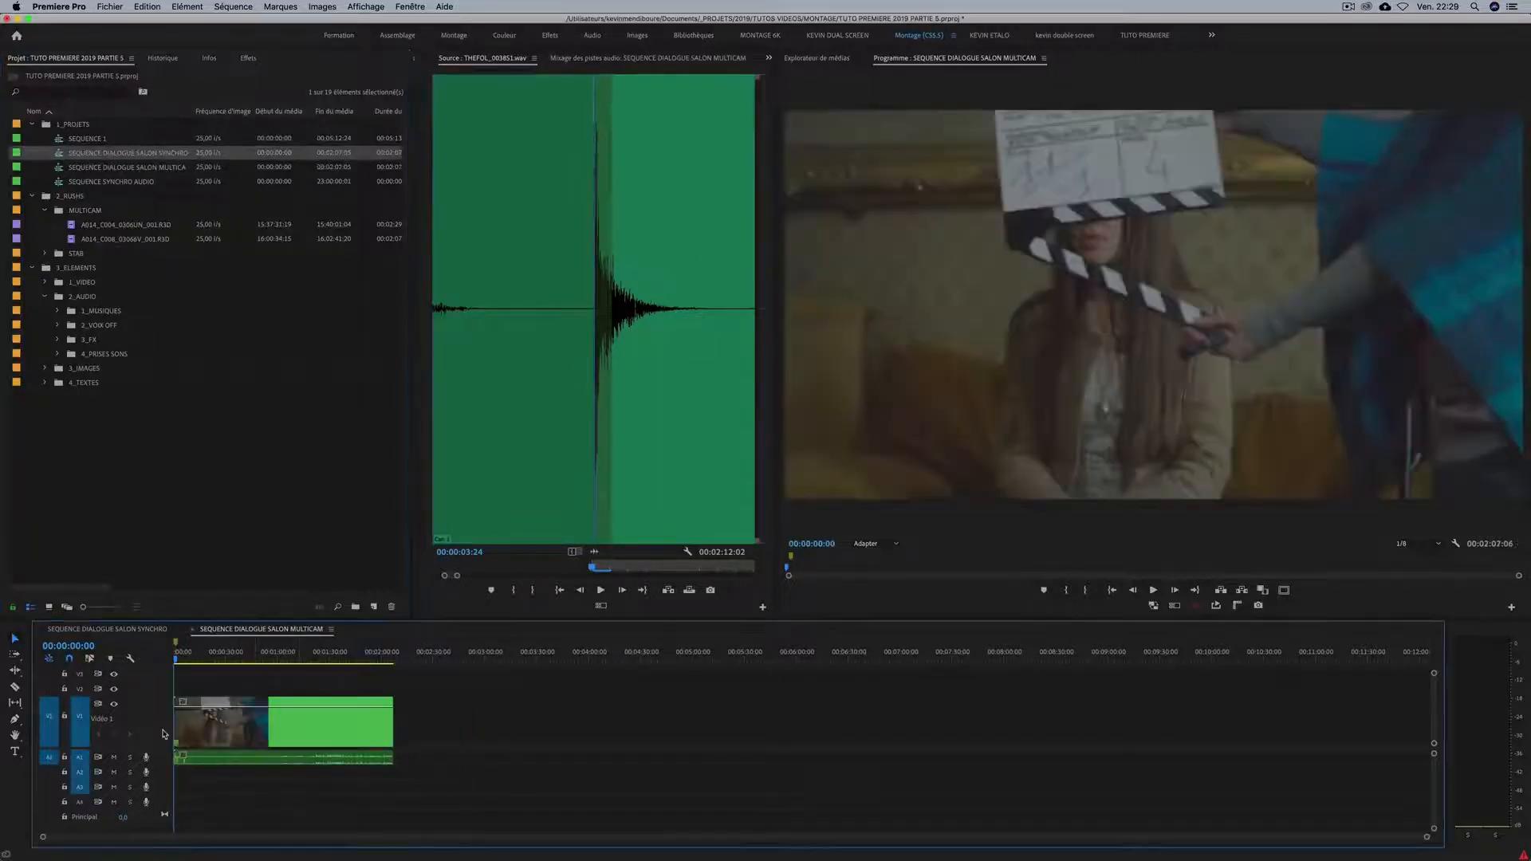
pyautogui.doubleClick(245, 720)
pyautogui.click(248, 632)
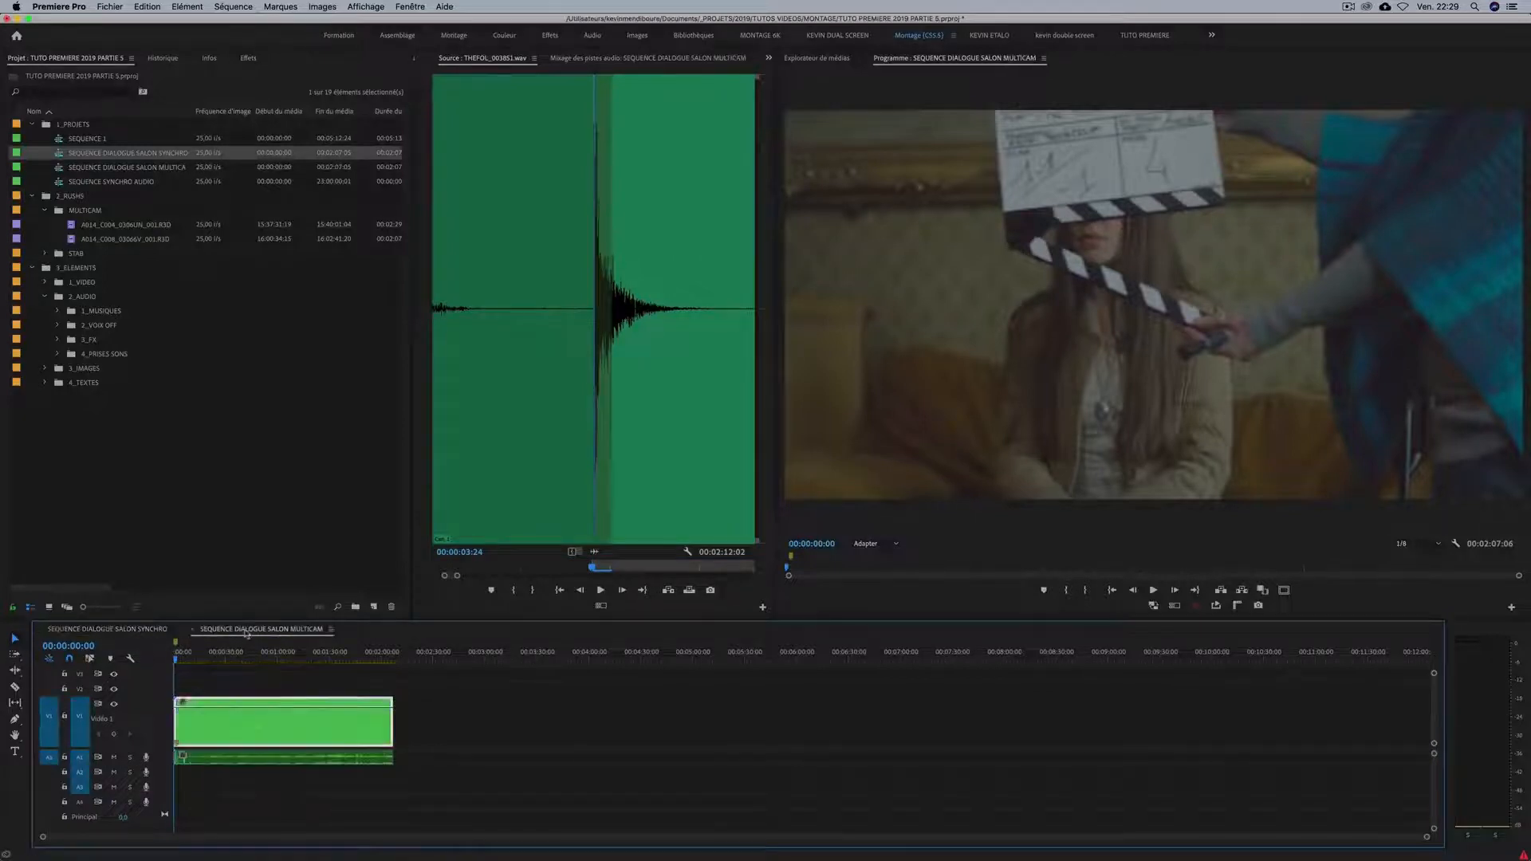
# Enable multi-camera on the nested video clip in V1.
pyautogui.click(253, 757)
pyautogui.click(224, 728)
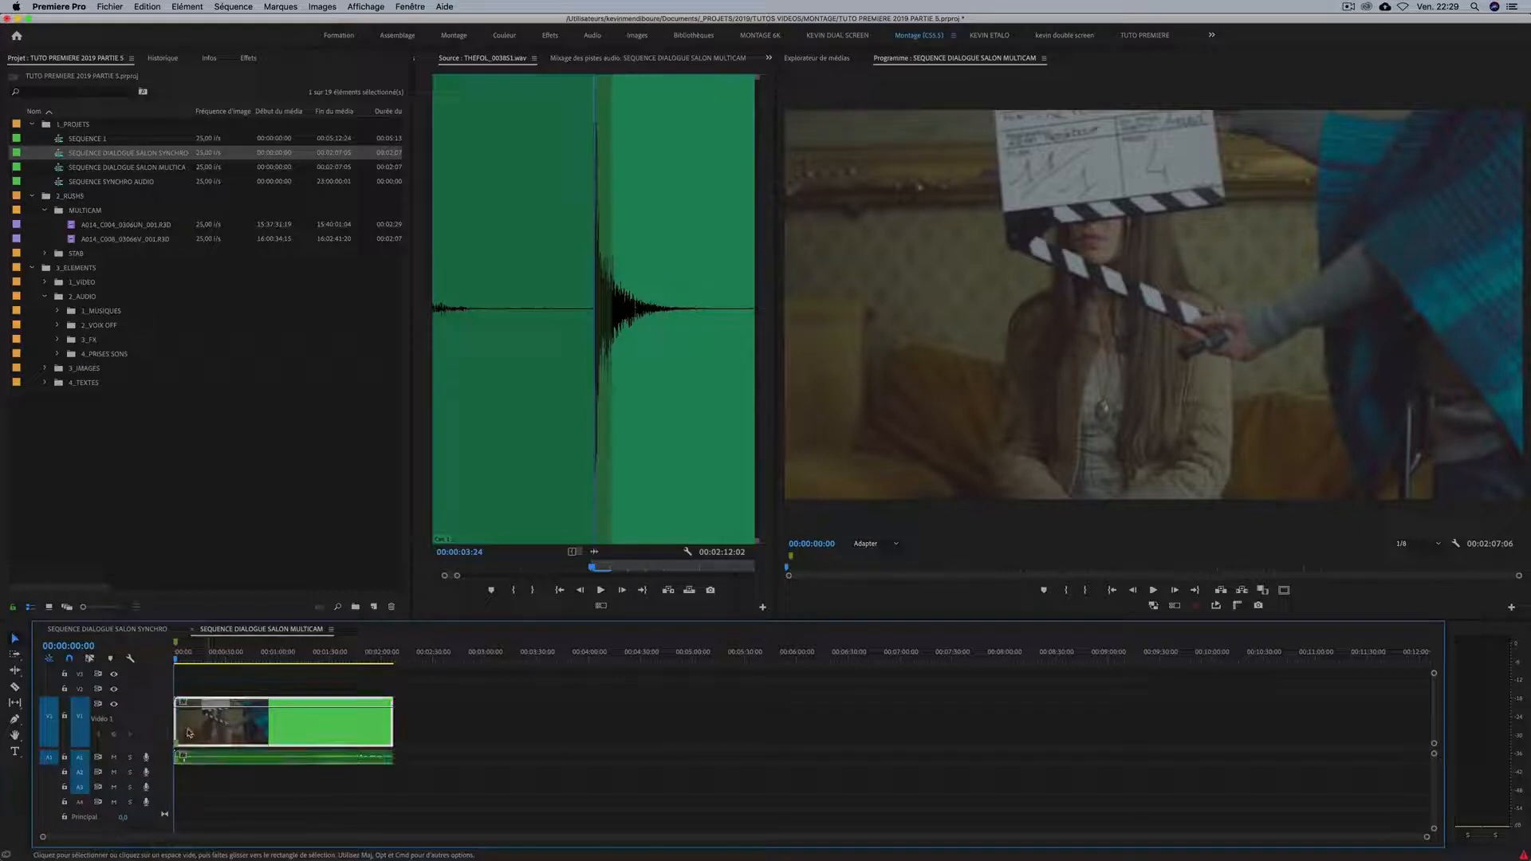
pyautogui.rightClick(209, 728)
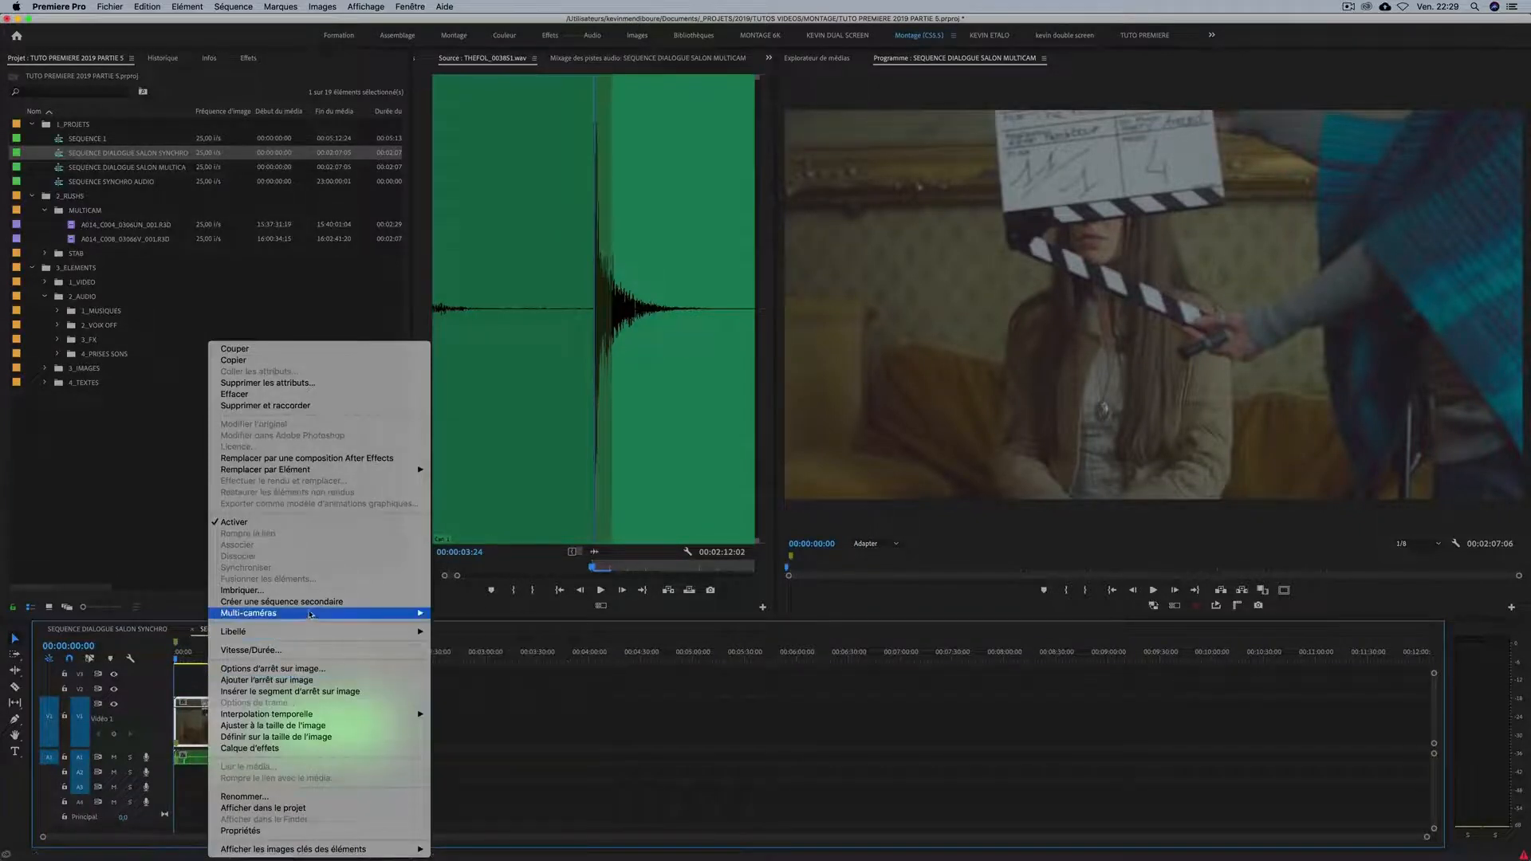
pyautogui.moveTo(310, 613)
pyautogui.click(479, 614)
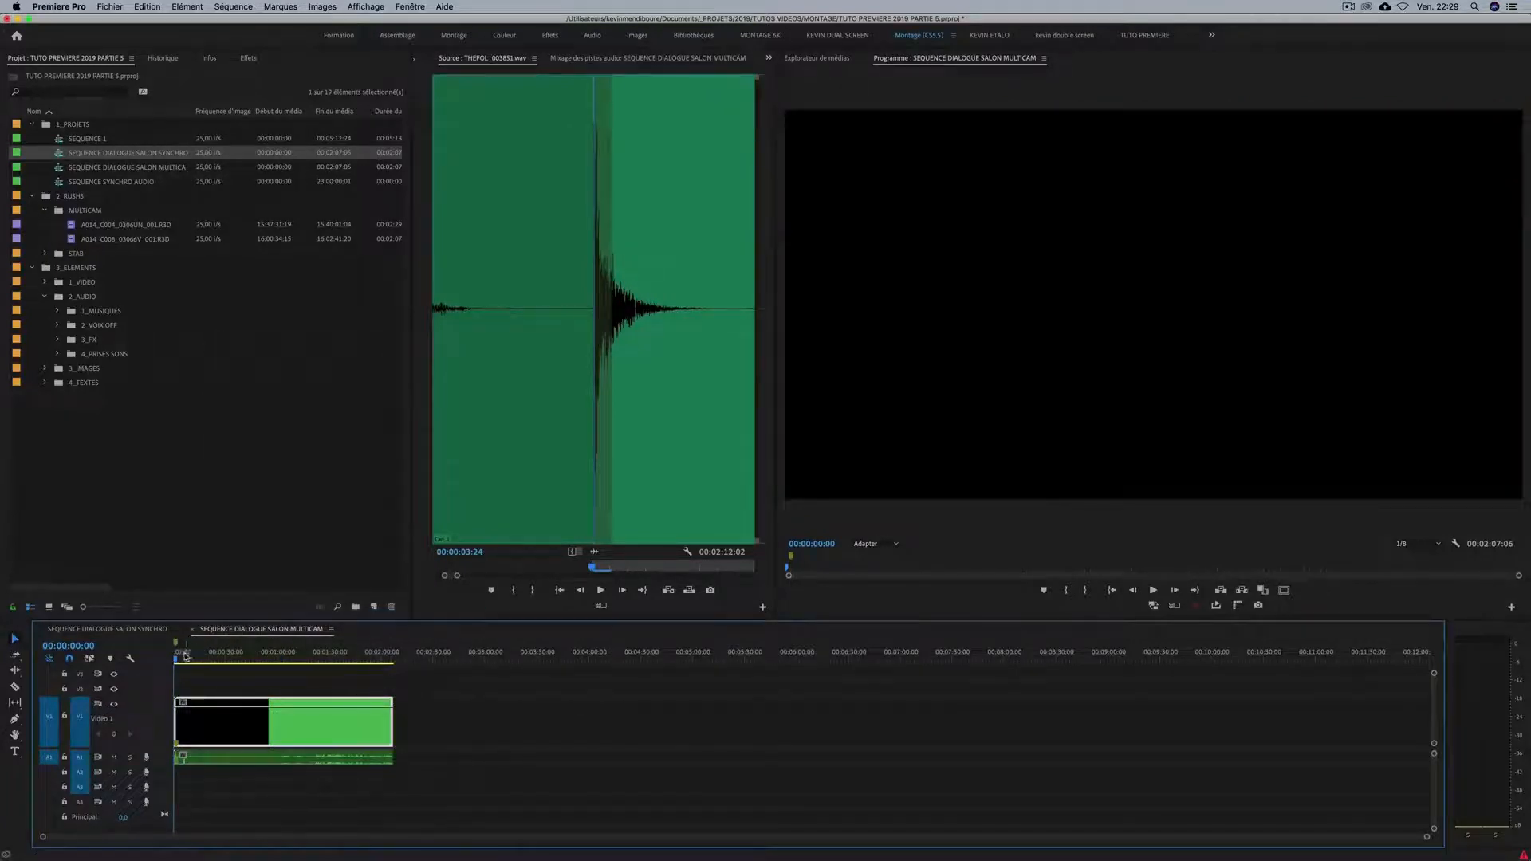
# At 00:00:41:12, switch the multicam clip to Caméra 2 and back to Caméra 1.
pyautogui.moveTo(185, 656); pyautogui.dragTo(246, 658)
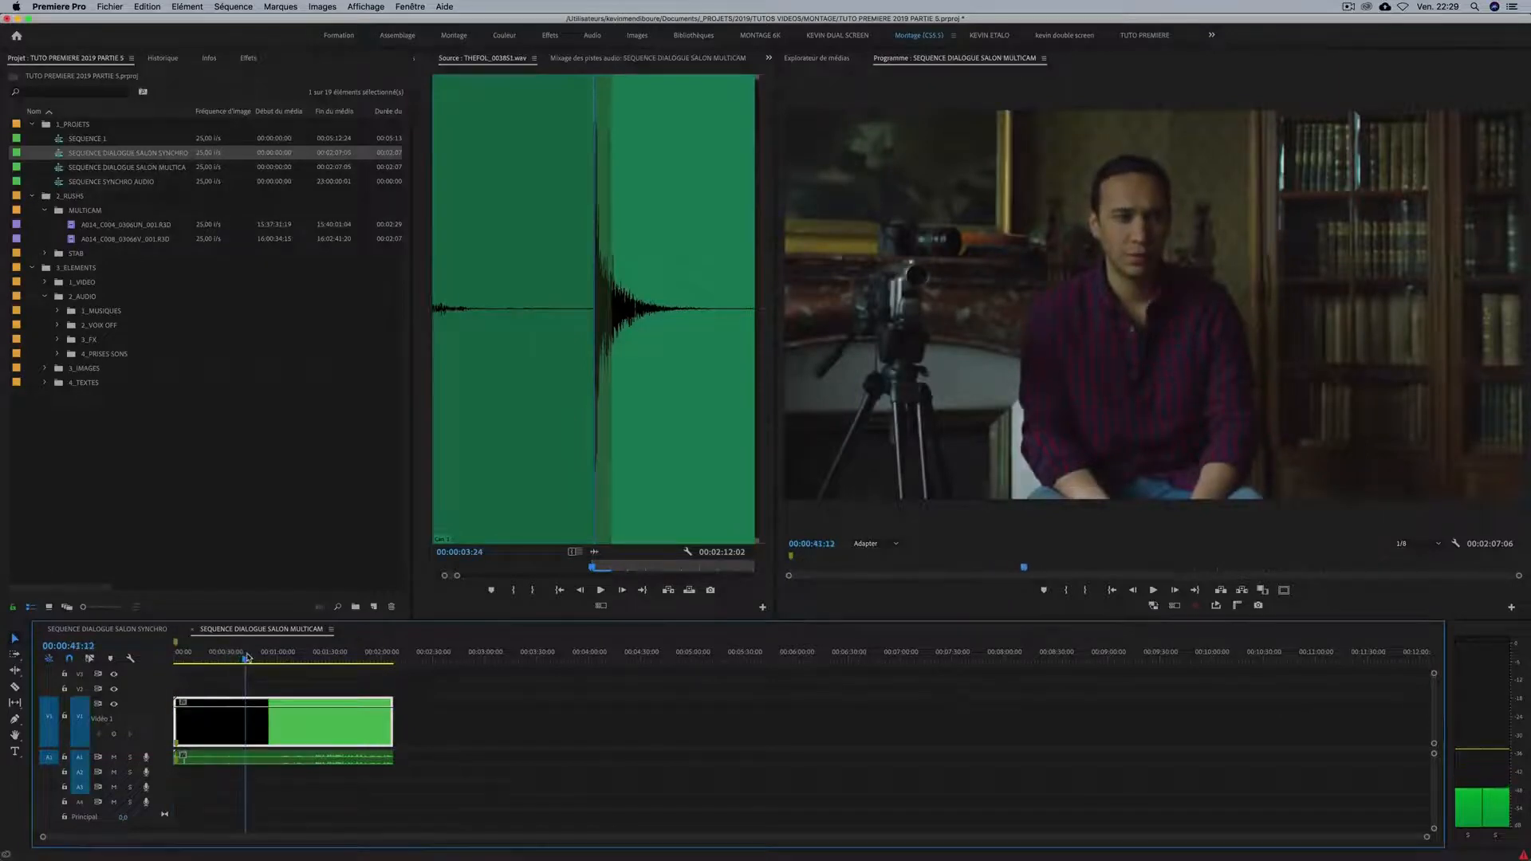
pyautogui.rightClick(273, 724)
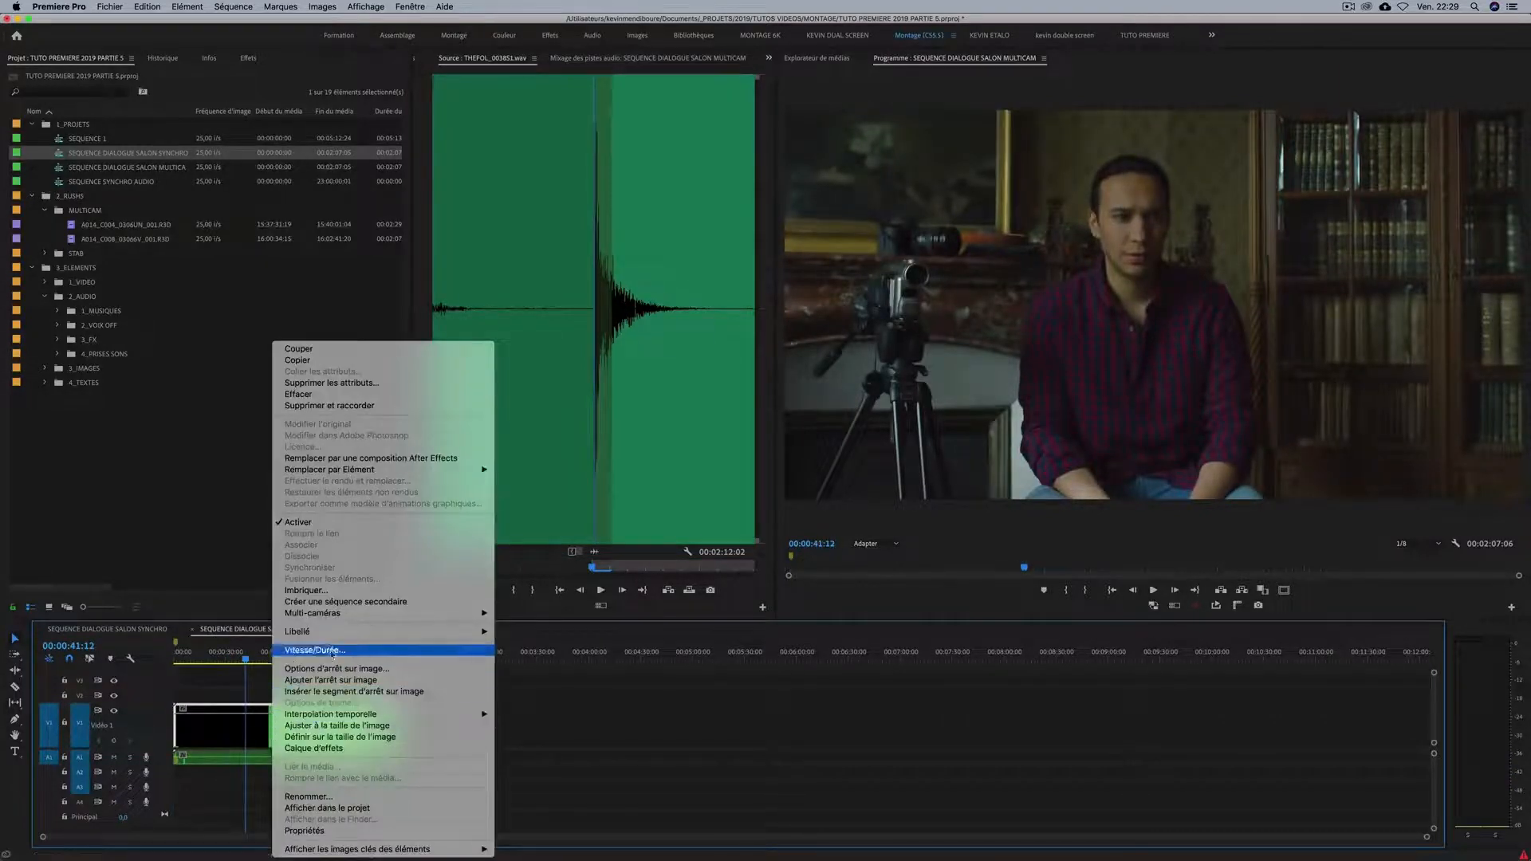
pyautogui.moveTo(393, 616)
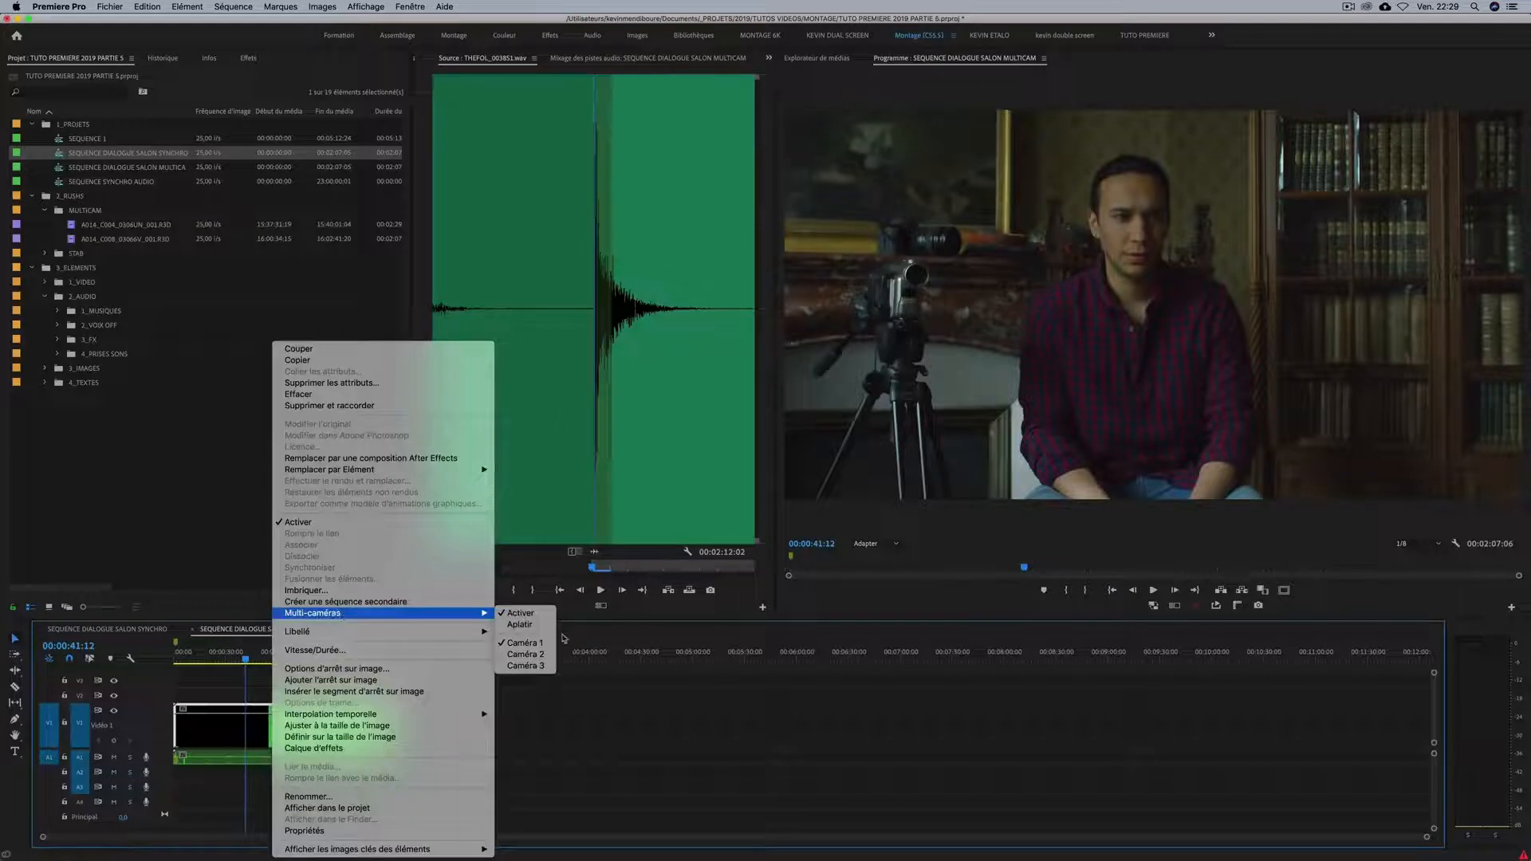
pyautogui.click(526, 654)
pyautogui.rightClick(310, 722)
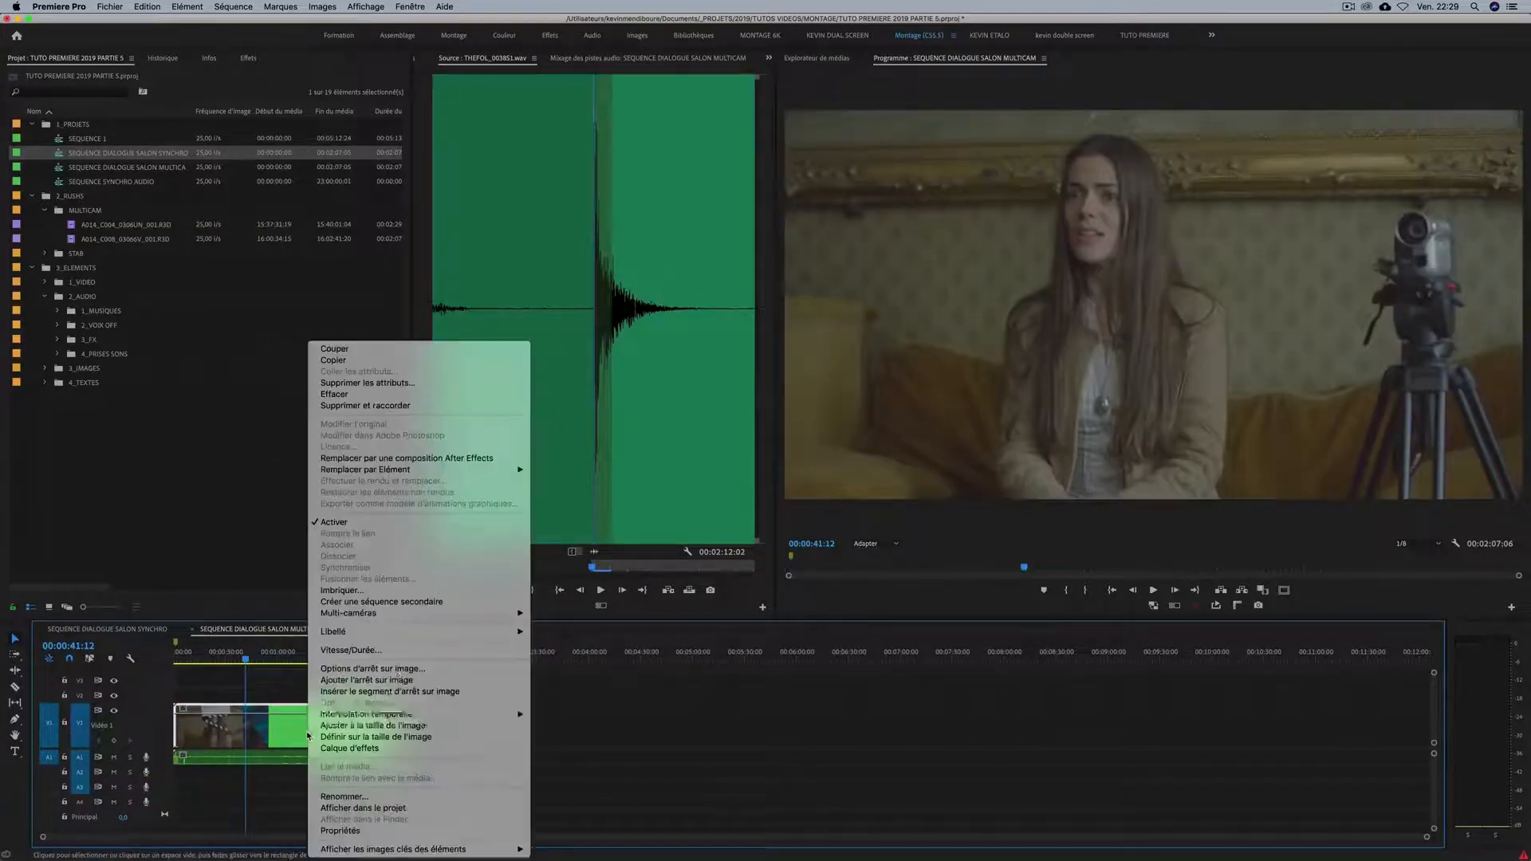
pyautogui.moveTo(397, 631)
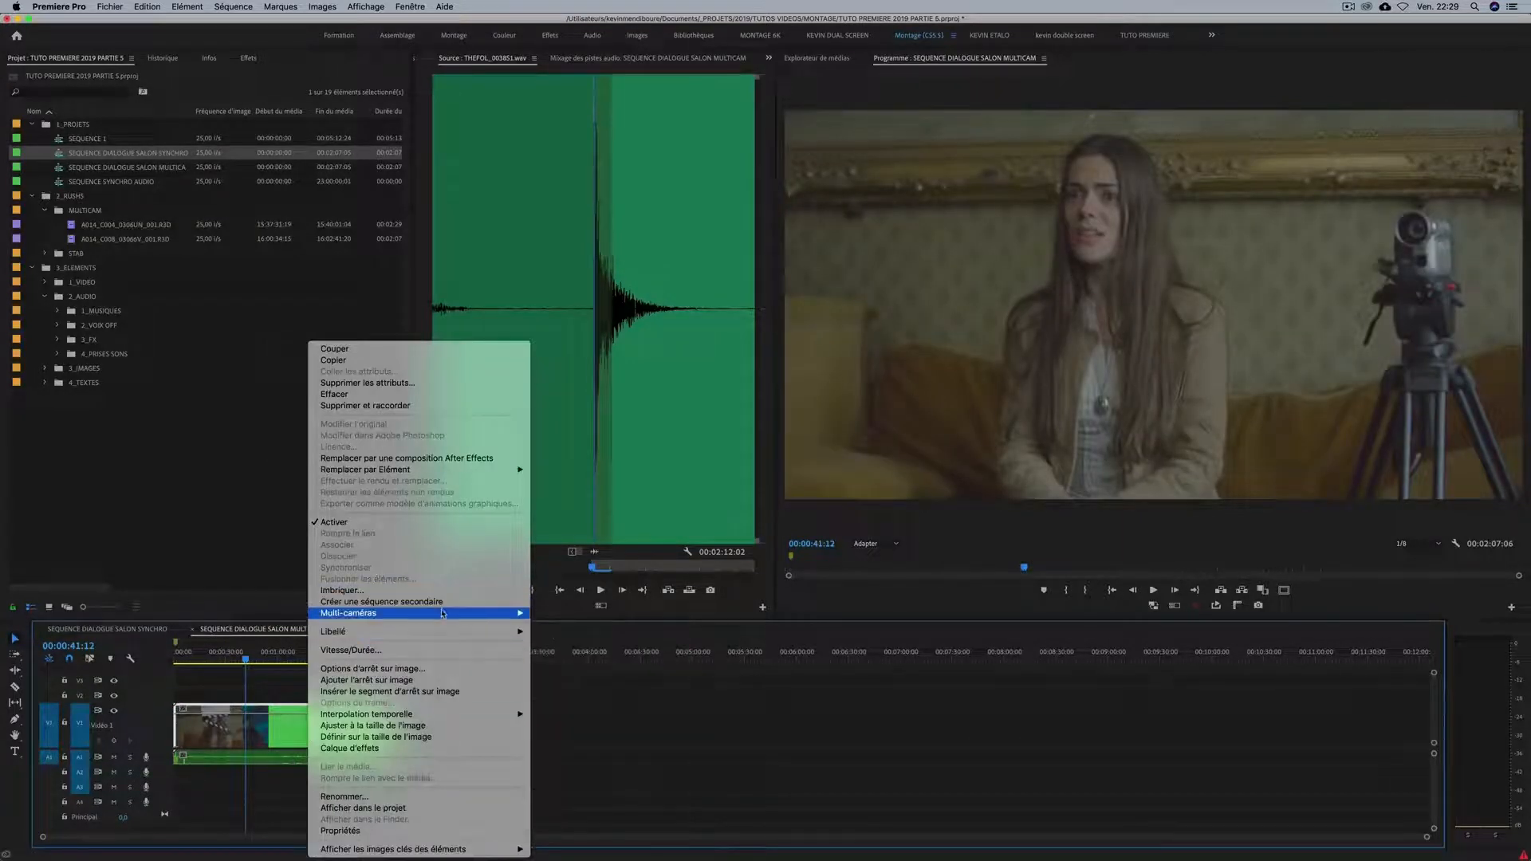
pyautogui.moveTo(478, 612)
pyautogui.click(561, 642)
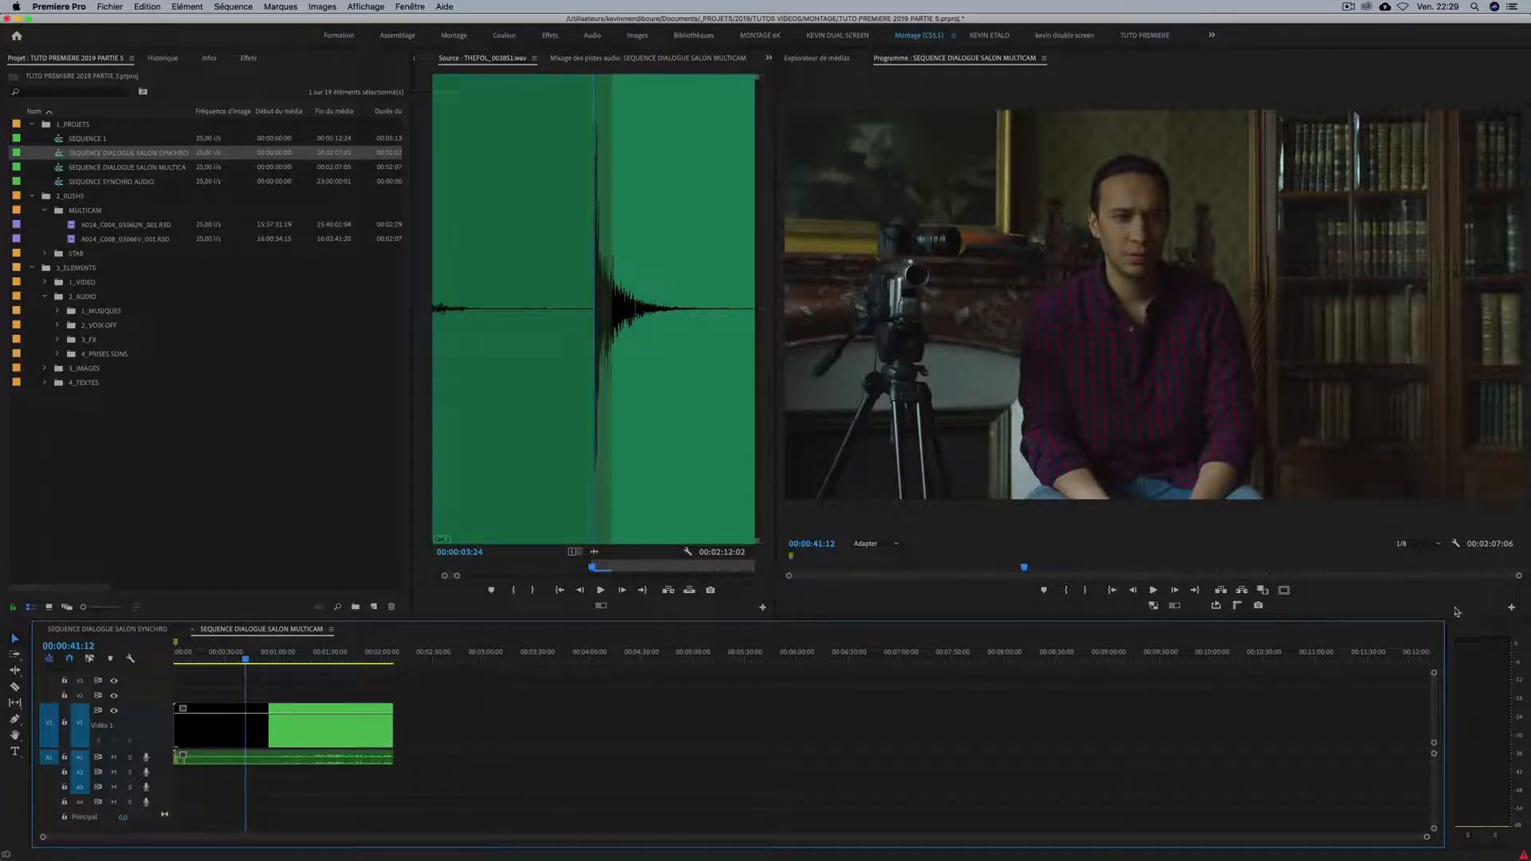
# Remove the multi-camera view toggle from the Program monitor's button bar, add it back and accept the layout.
pyautogui.click(1512, 609)
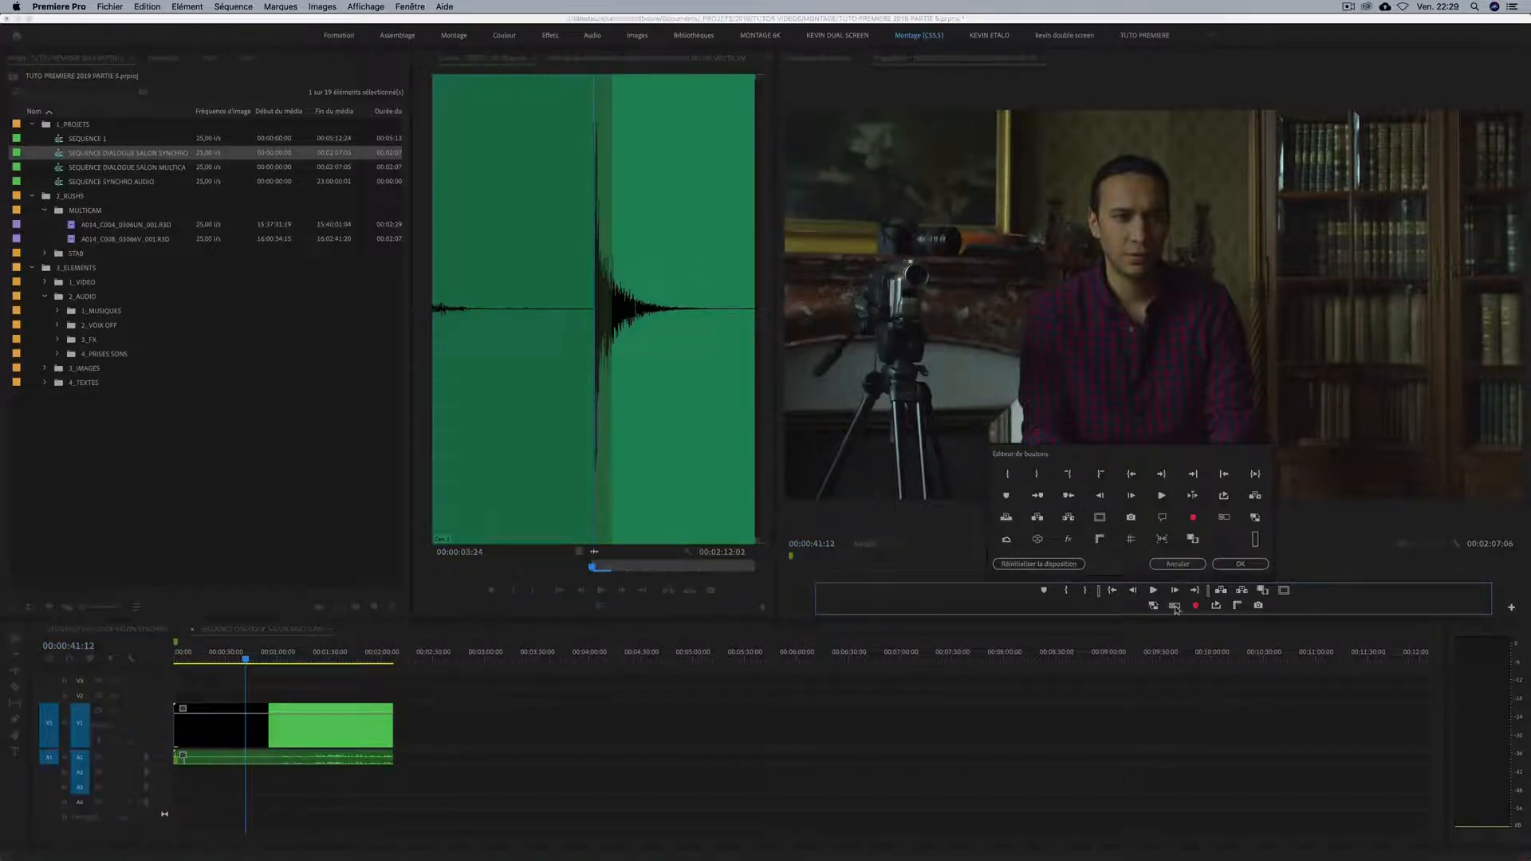
pyautogui.moveTo(1174, 606); pyautogui.dragTo(1220, 543)
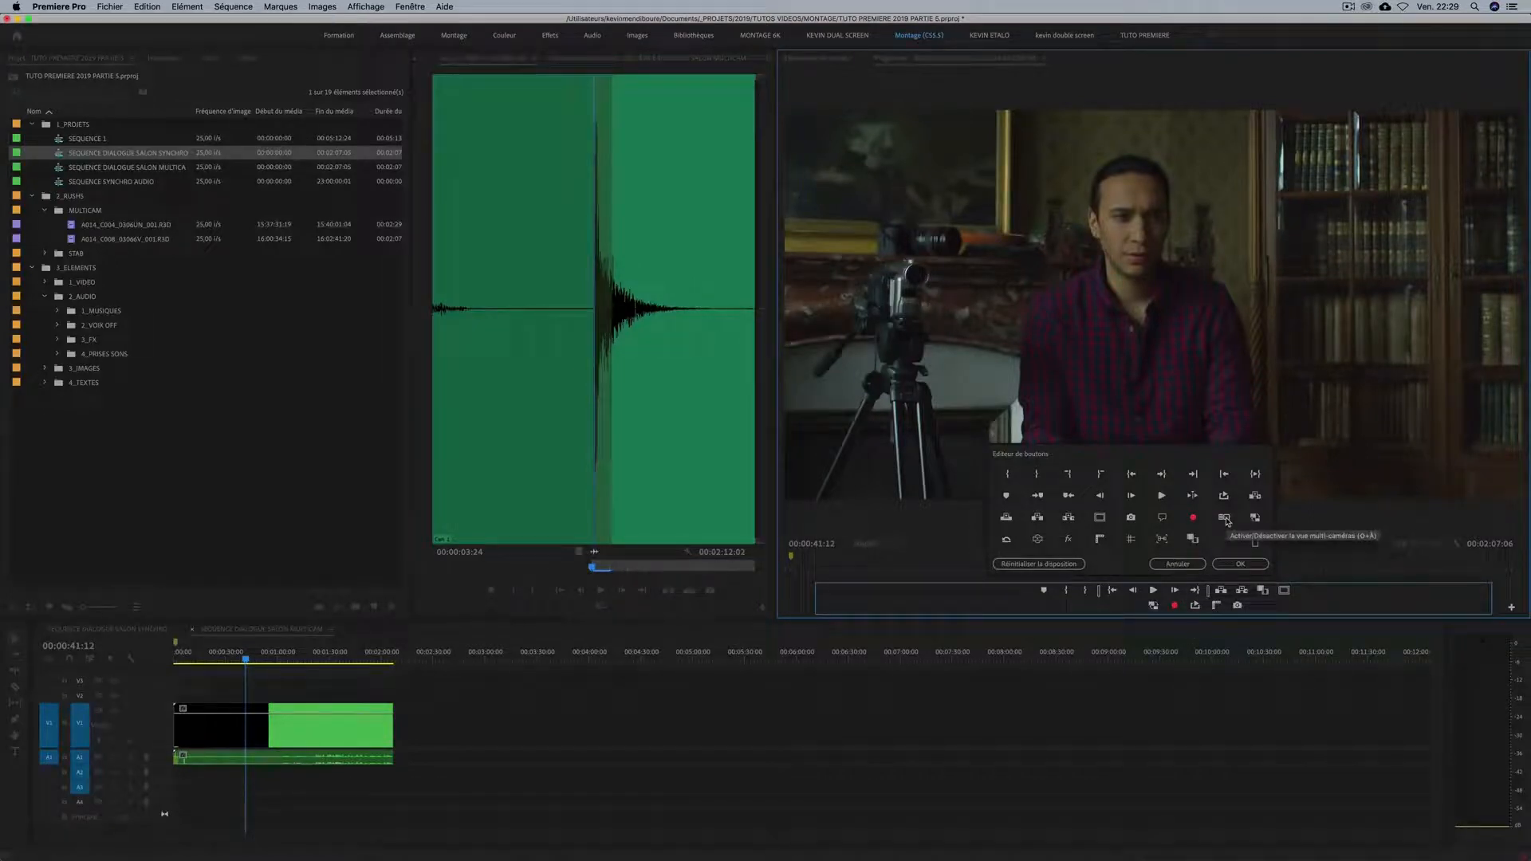
pyautogui.moveTo(1227, 521); pyautogui.dragTo(1166, 611)
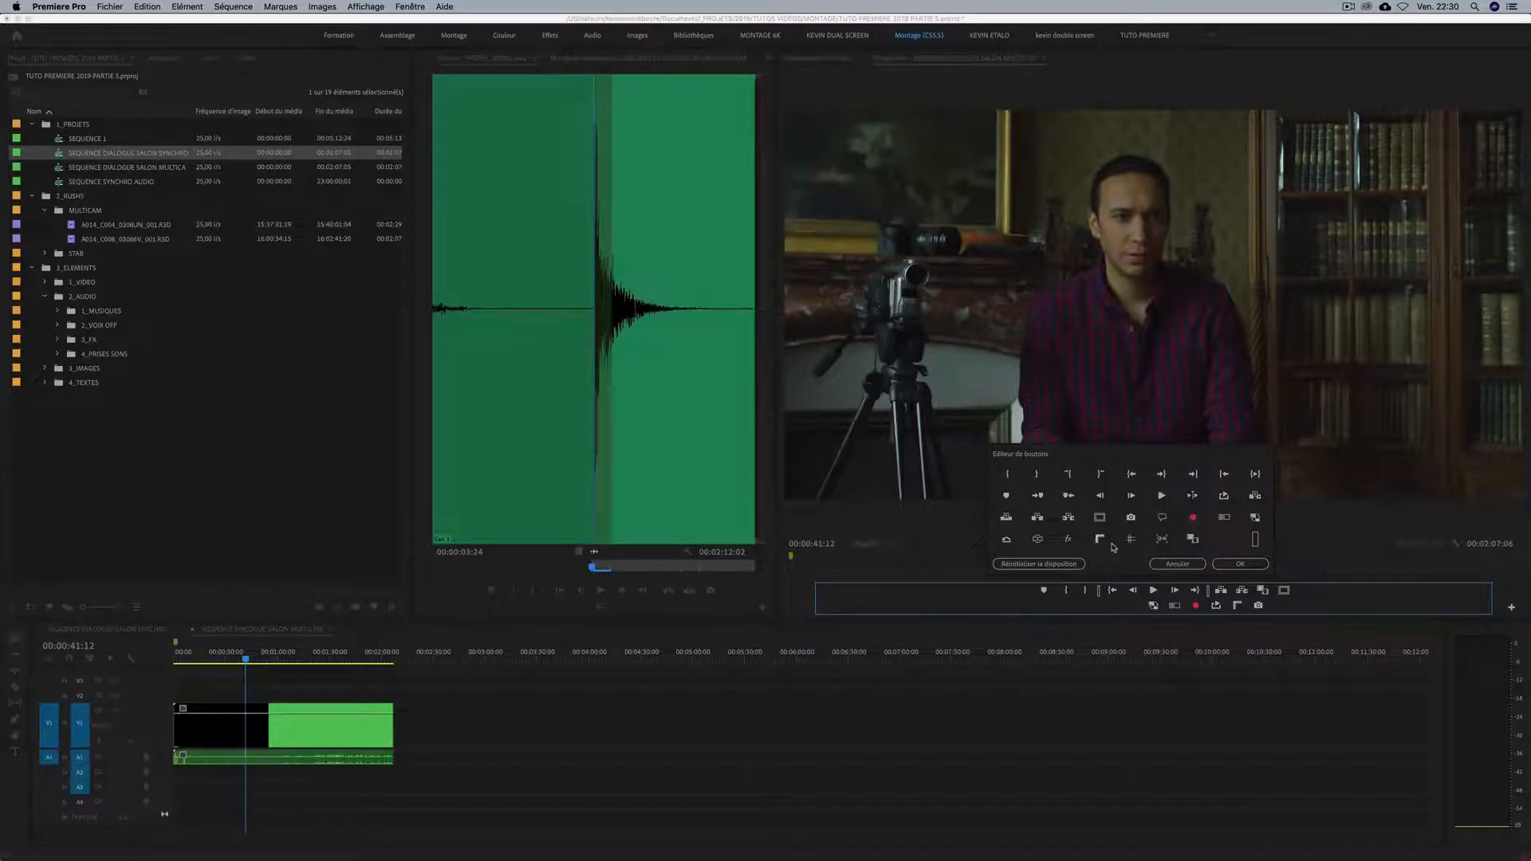
pyautogui.click(1239, 563)
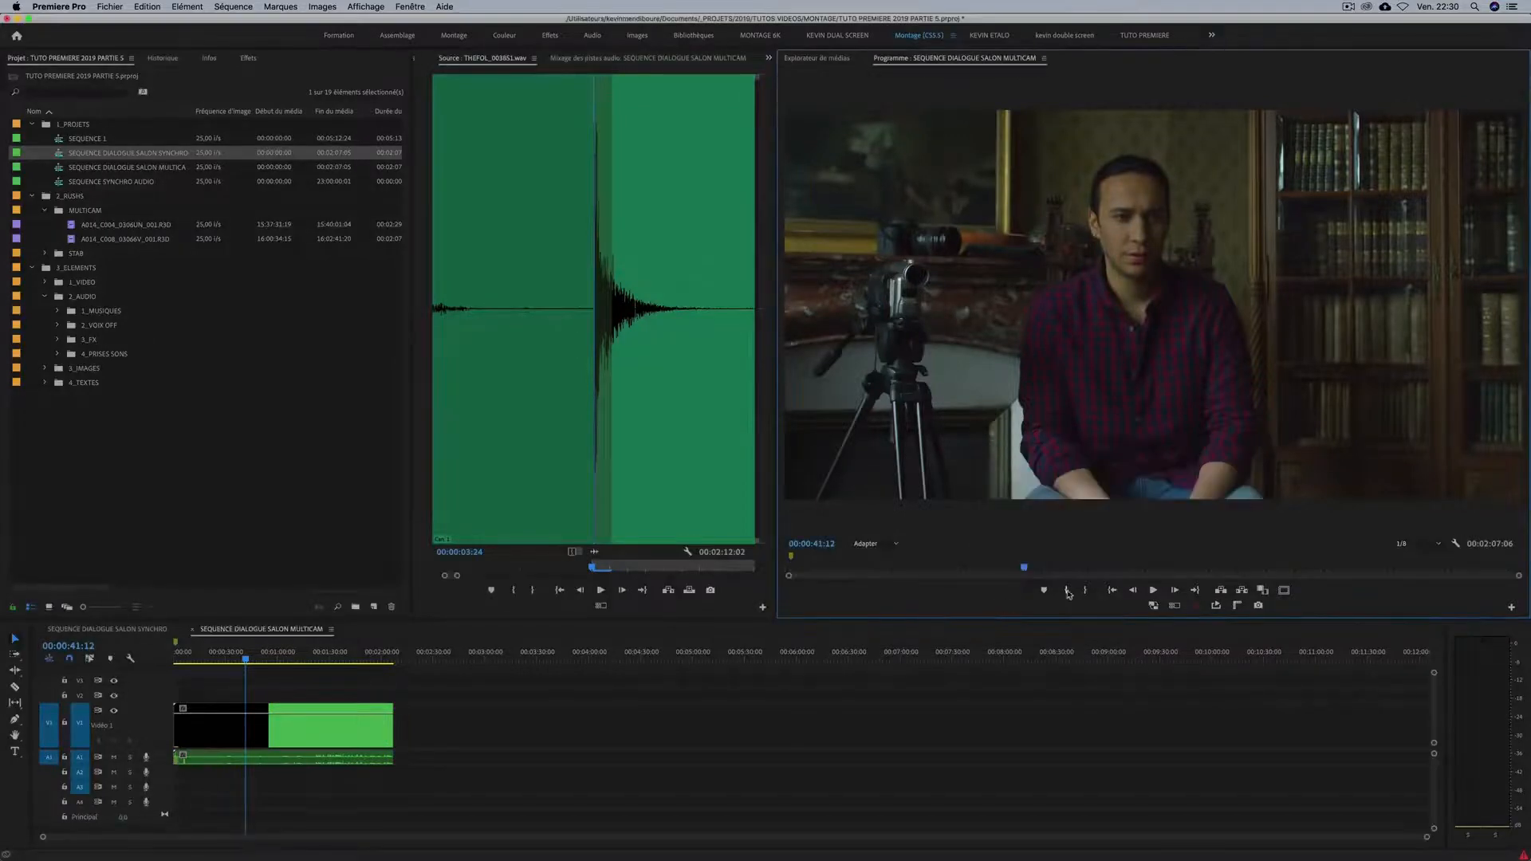
# Turn on the multi-camera view and enlarge the Program monitor to give the angles more room.
pyautogui.click(1175, 607)
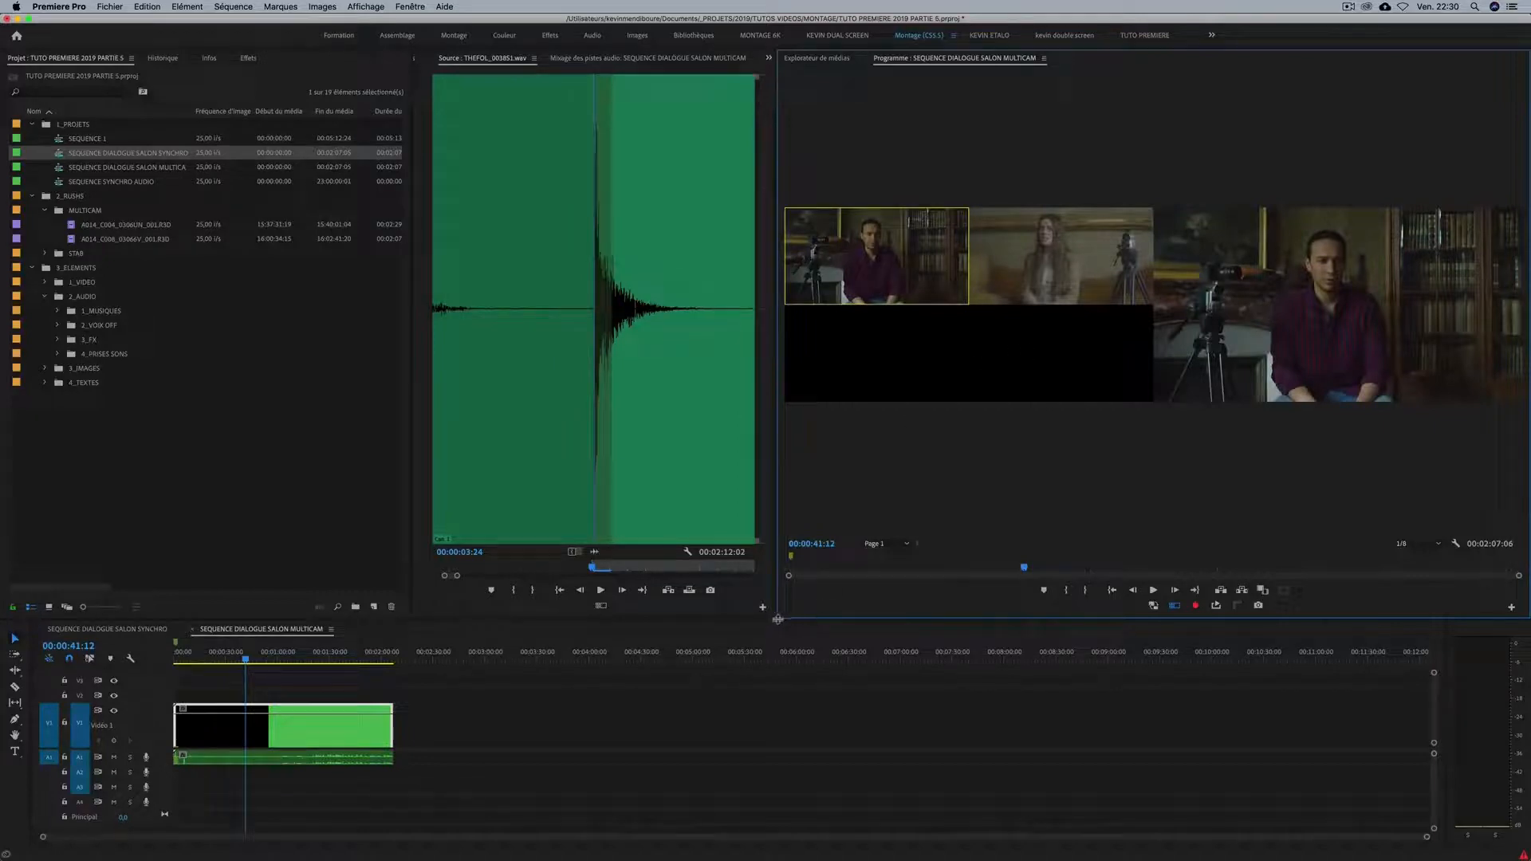
pyautogui.moveTo(776, 620); pyautogui.dragTo(504, 639)
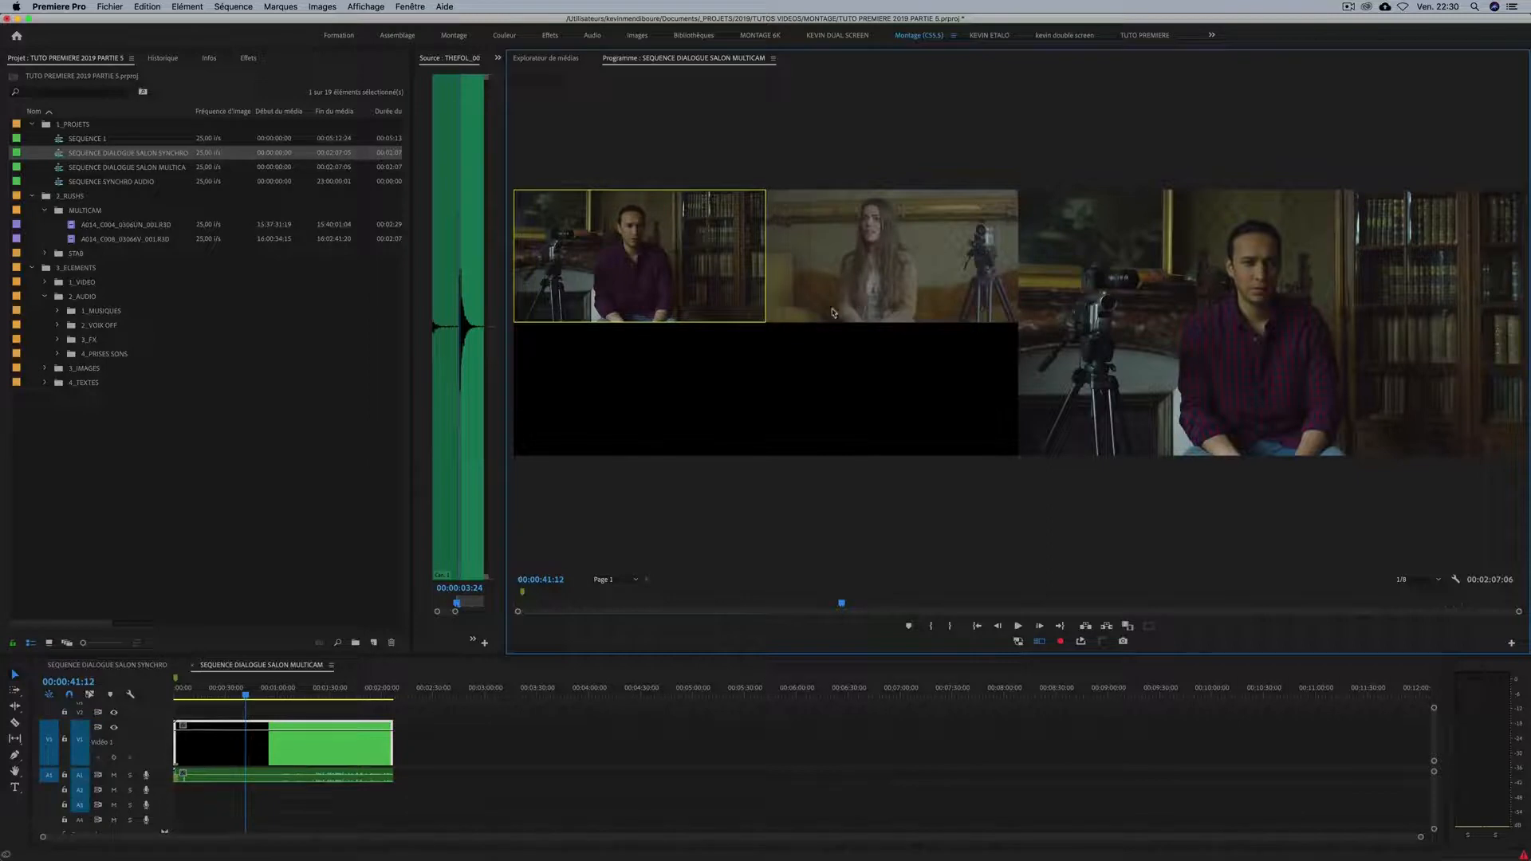
# Try switching camera angles in the multi-camera view, selecting the second angle and returning to camera 1.
pyautogui.press('3')
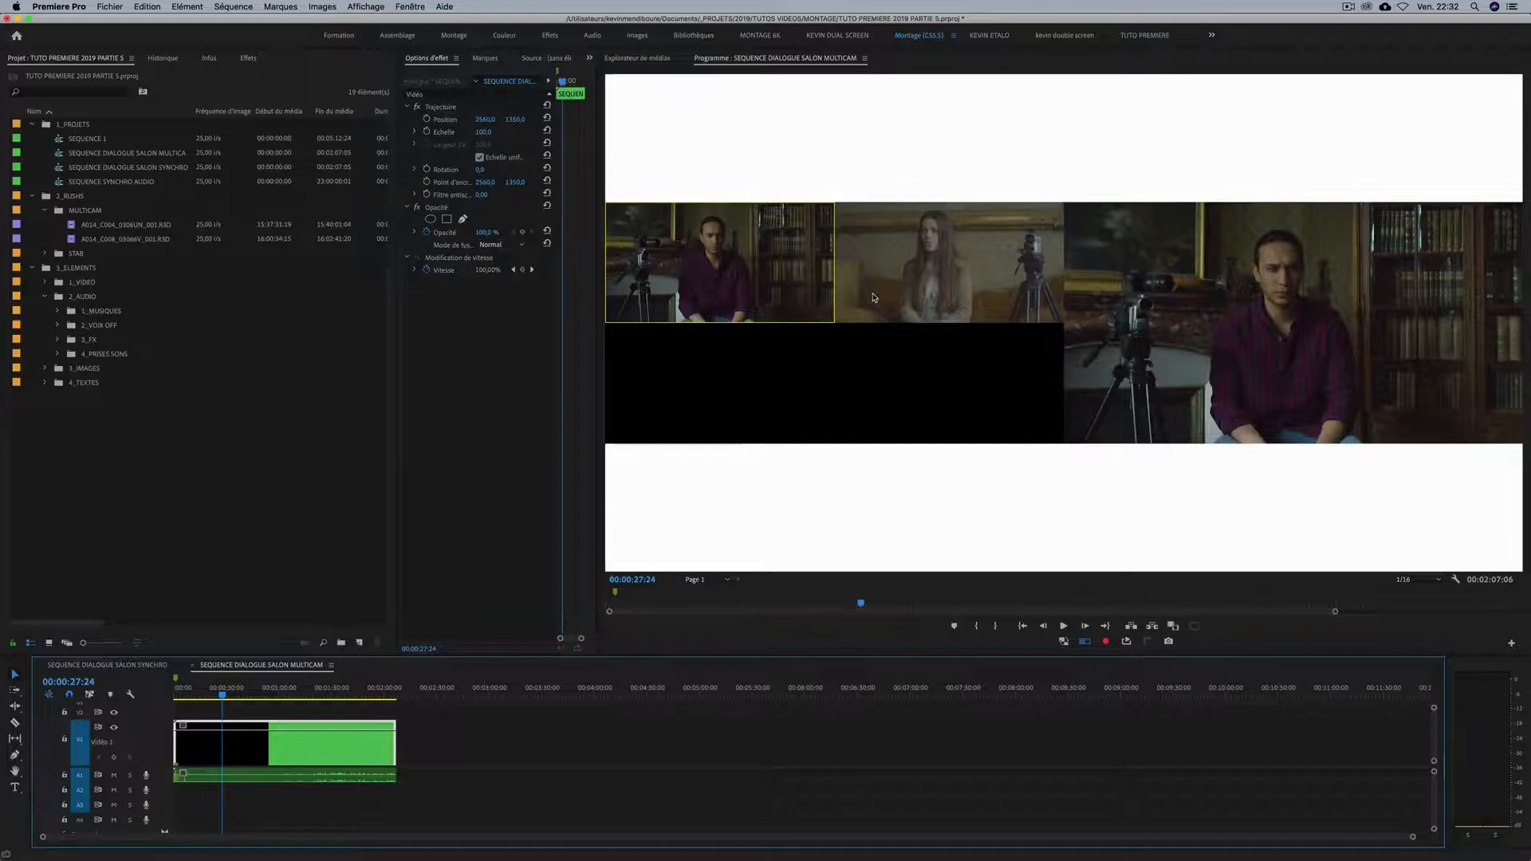
pyautogui.click(891, 296)
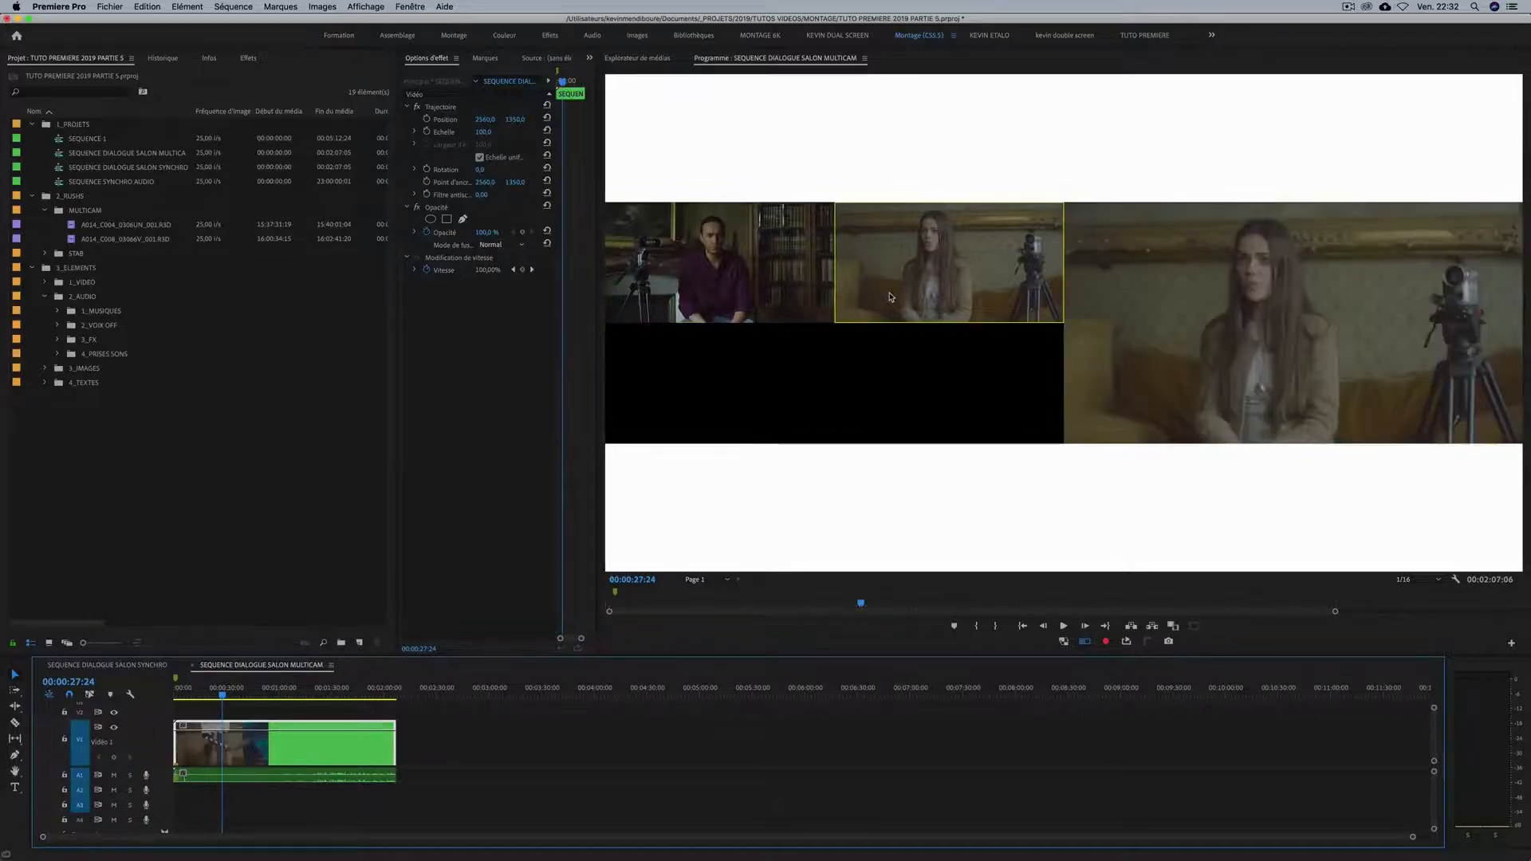
pyautogui.press('1')
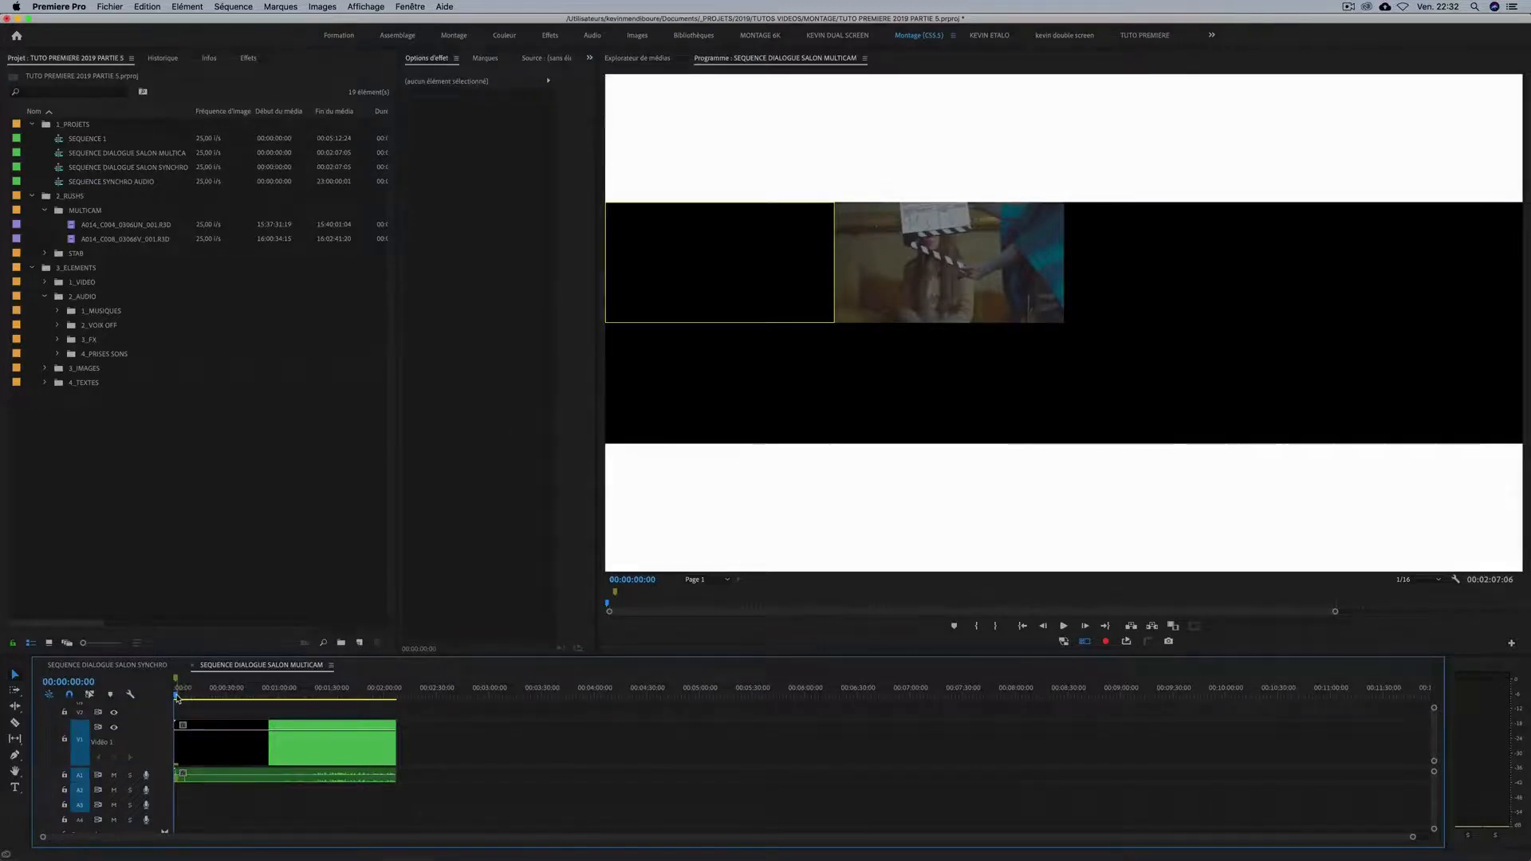
# Play the multicam sequence from the start and ripple trim the clip's beginning up to 00:00:04:07.
pyautogui.press('=')
pyautogui.press('=')
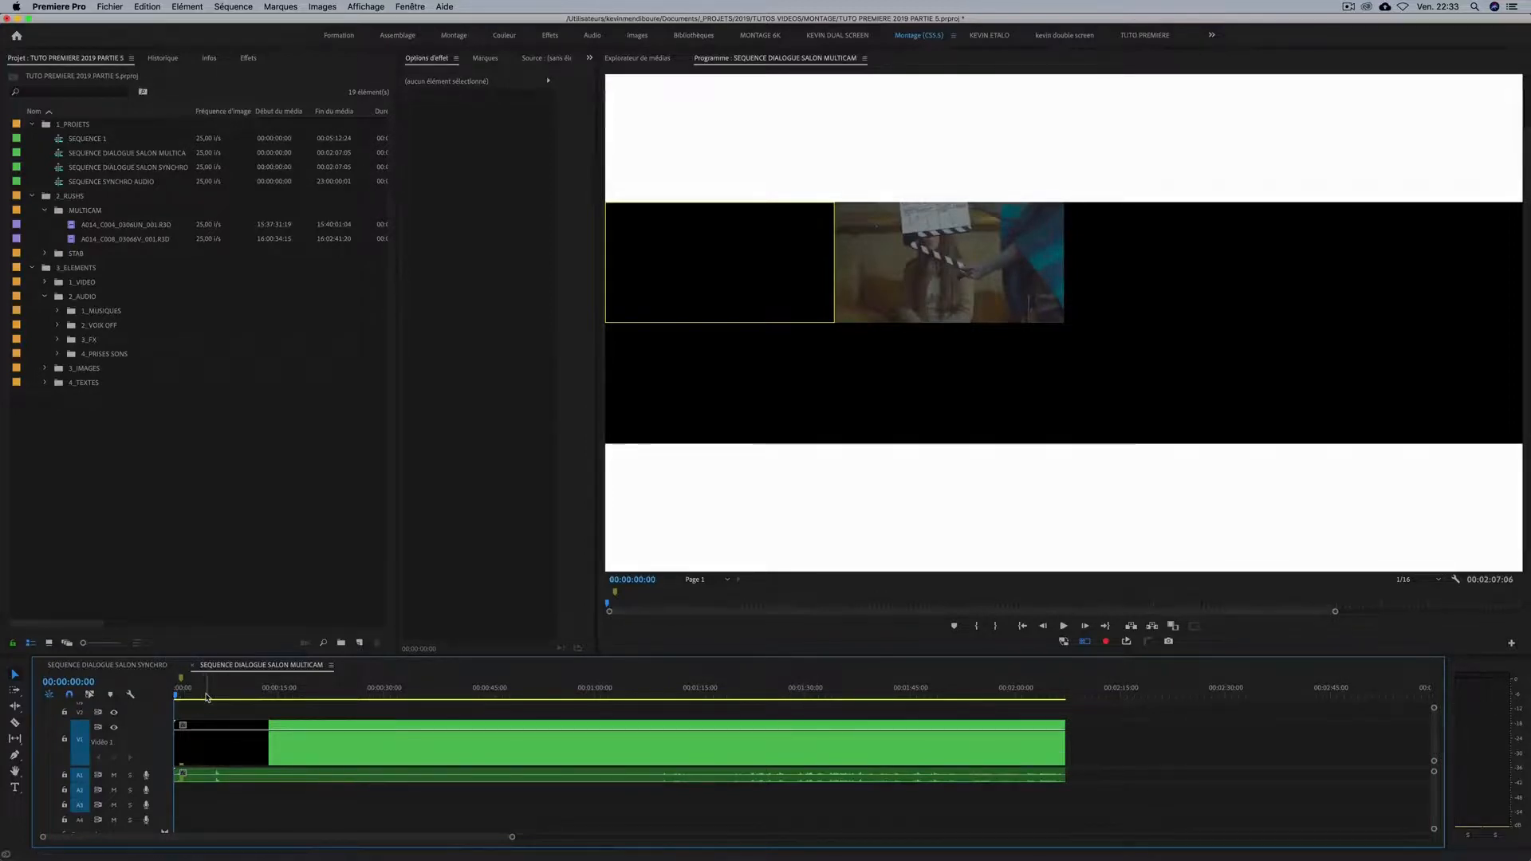
pyautogui.press('space')
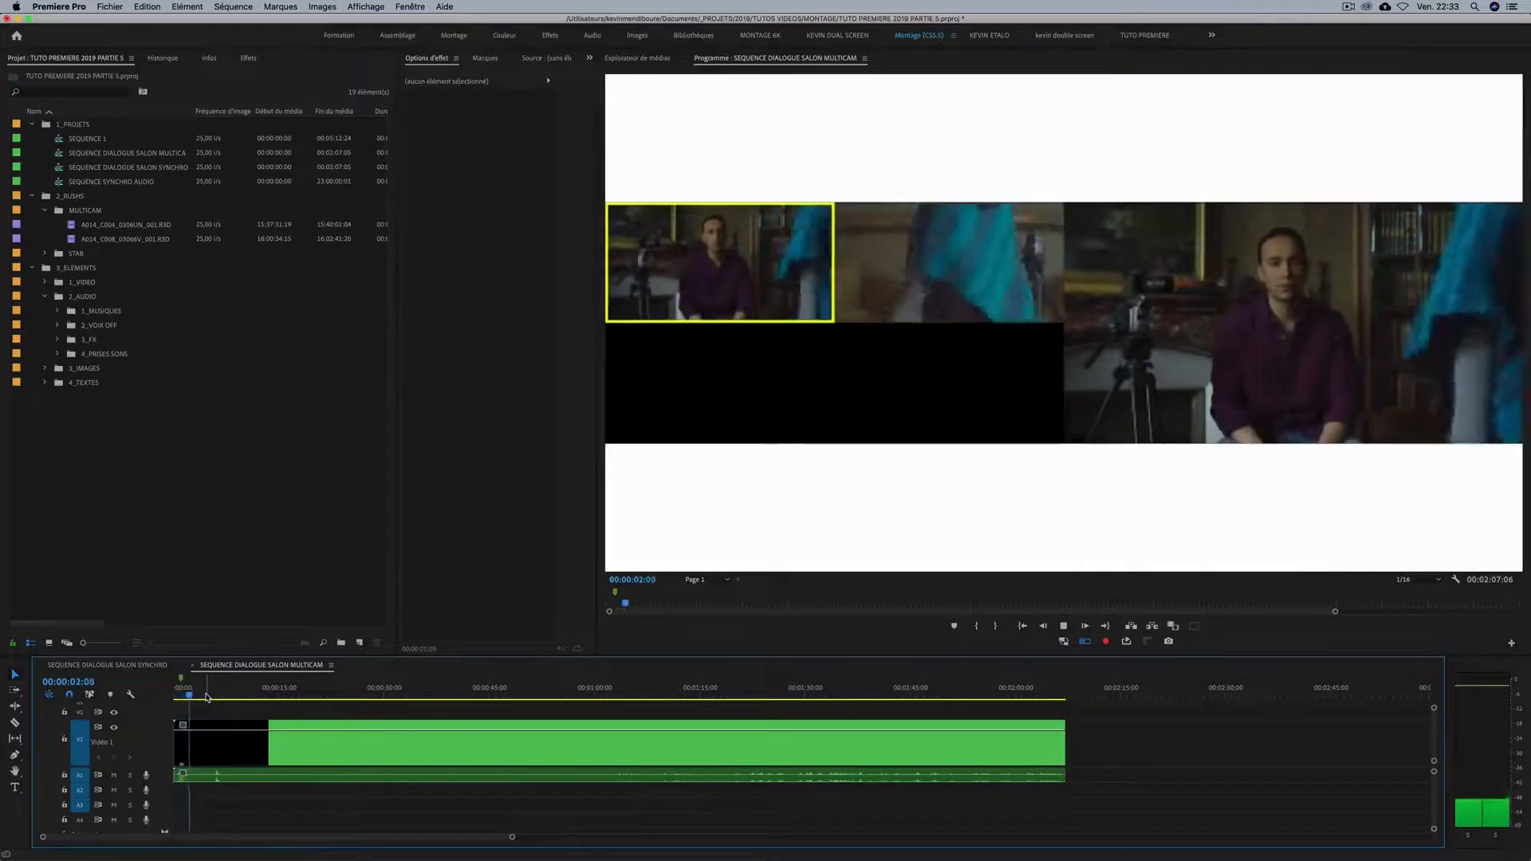
pyautogui.press('space')
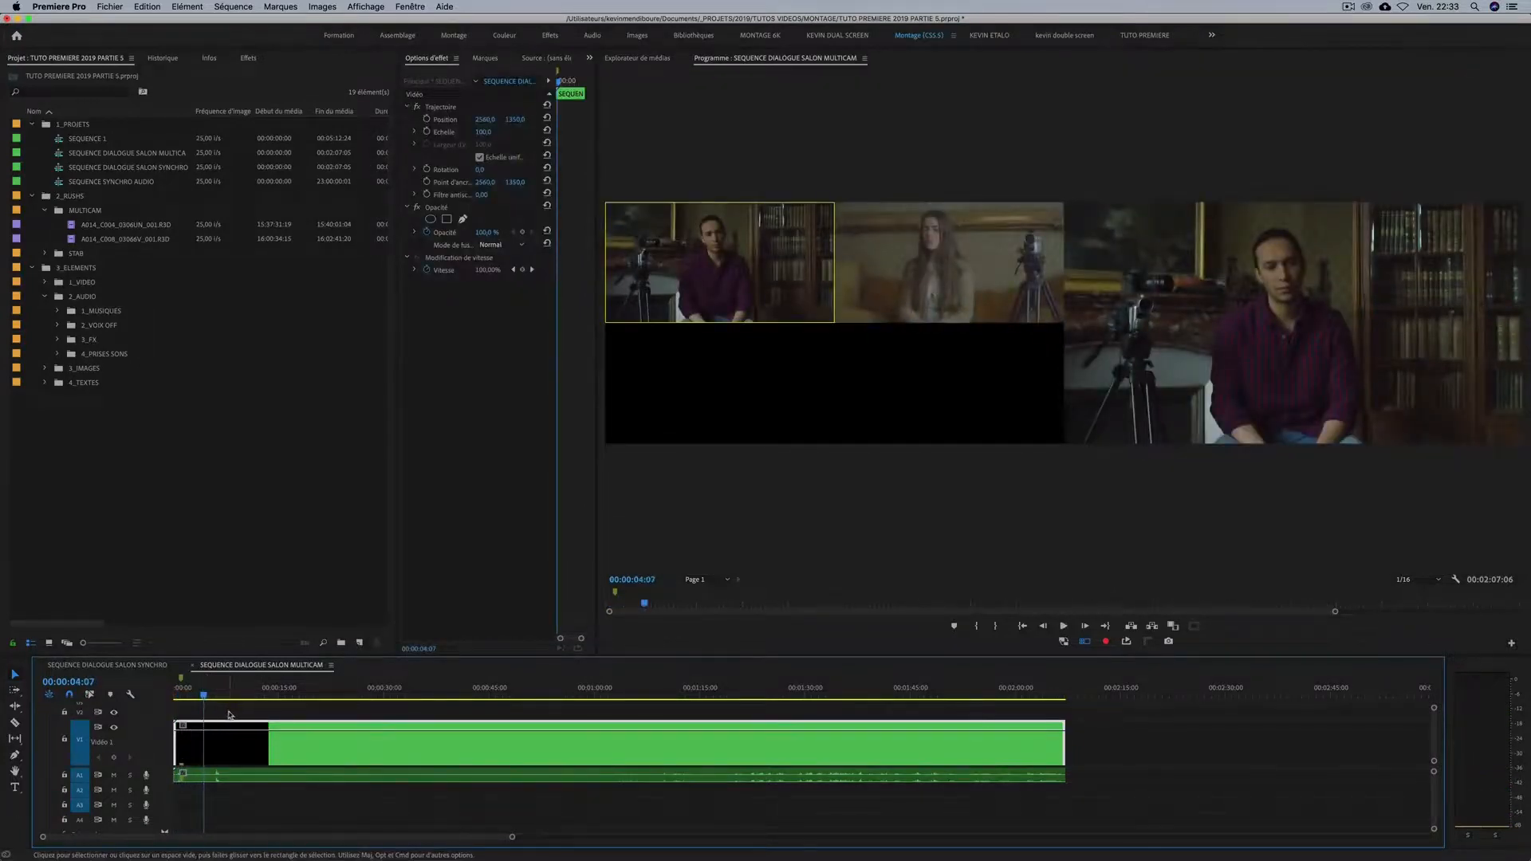
pyautogui.click(219, 759)
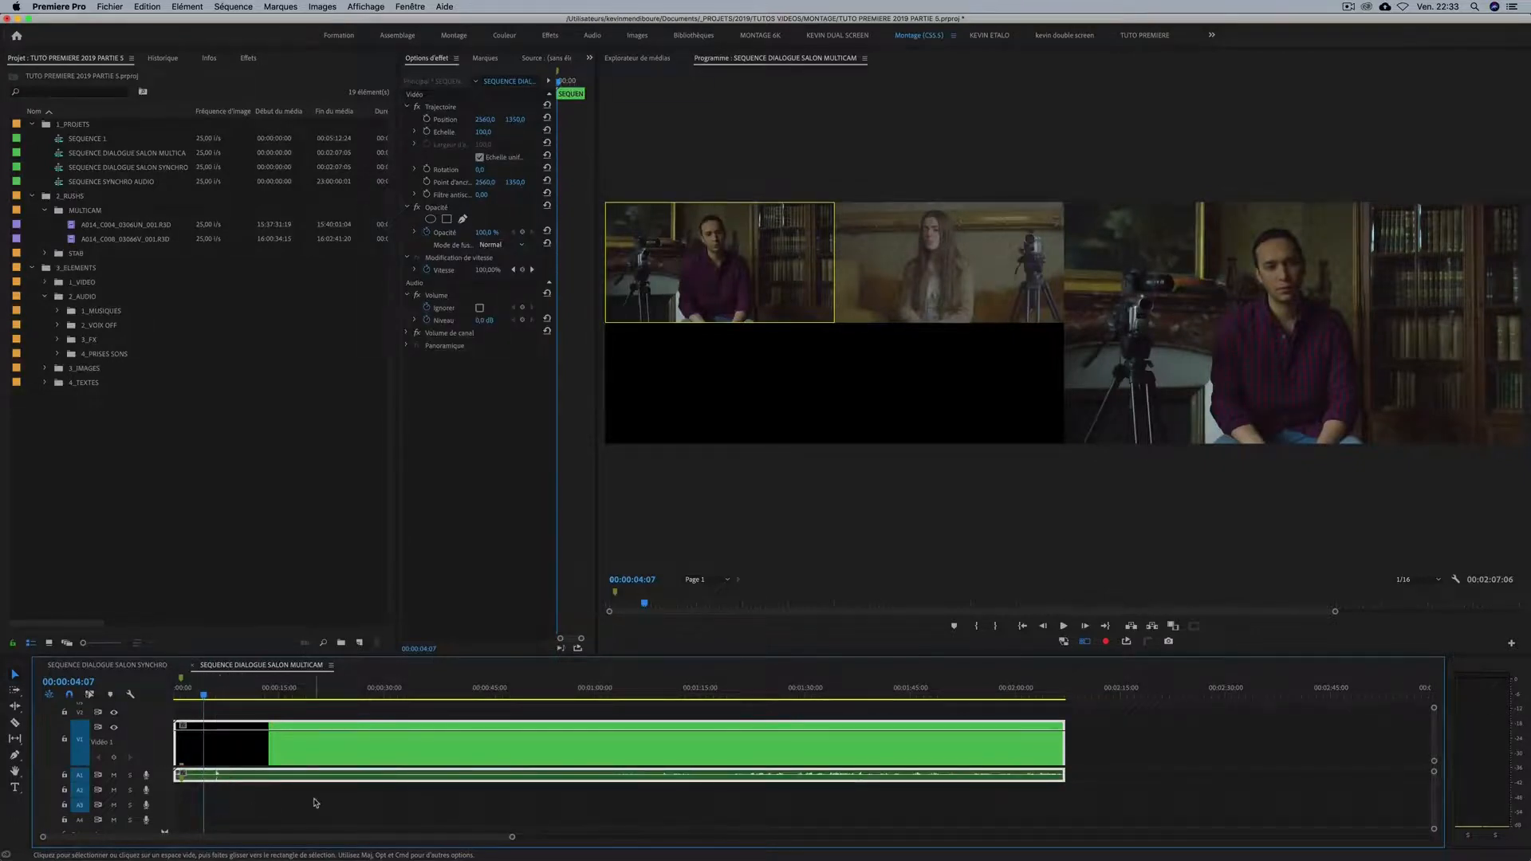
pyautogui.press('q')
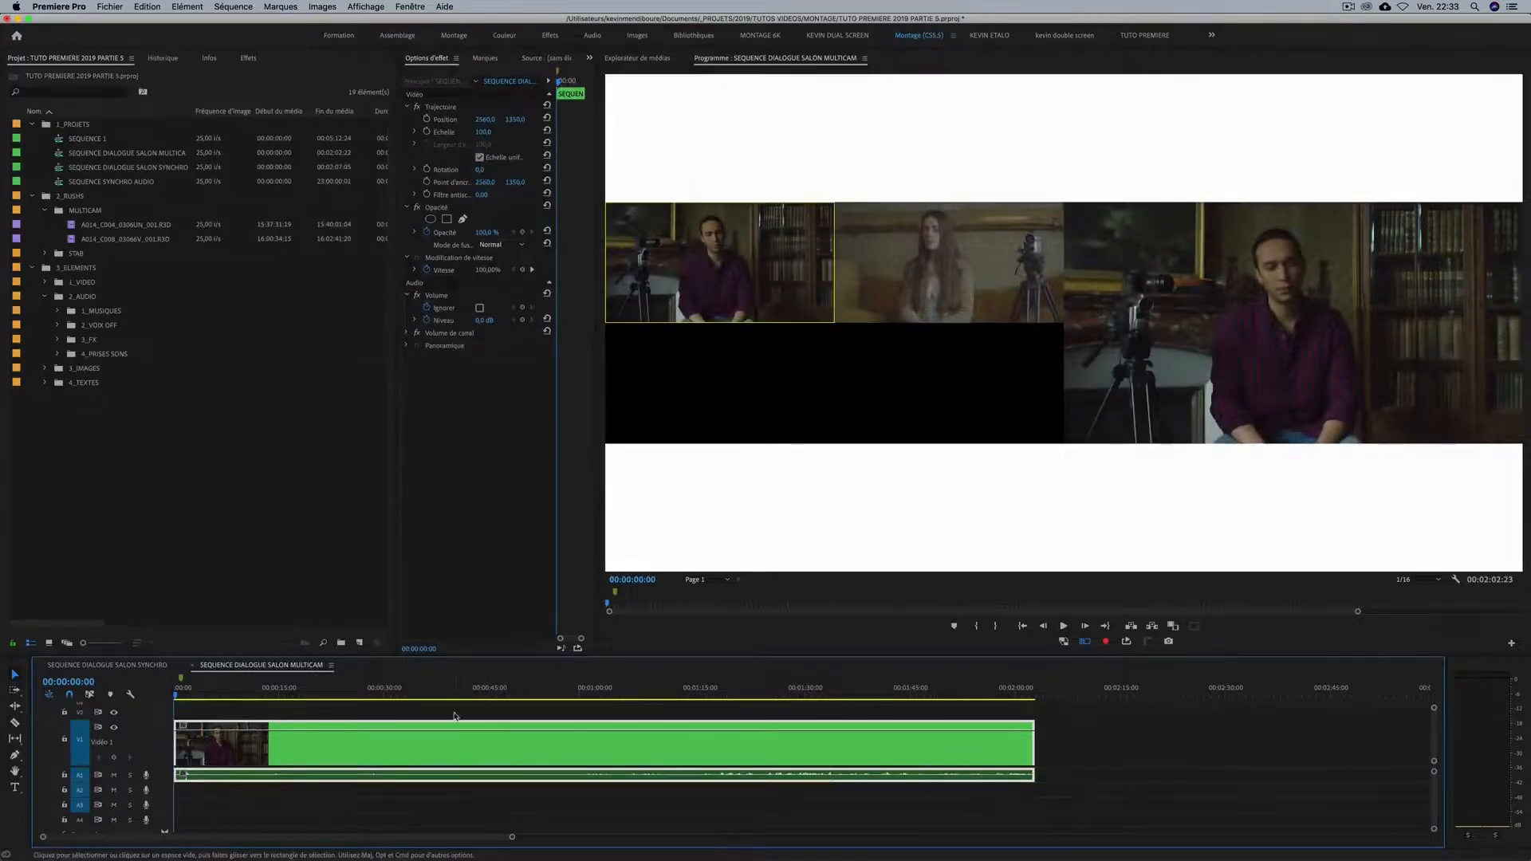
# Select the trimmed multicam clip with its audio and make the Program monitor active for multi-camera recording.
pyautogui.click(235, 807)
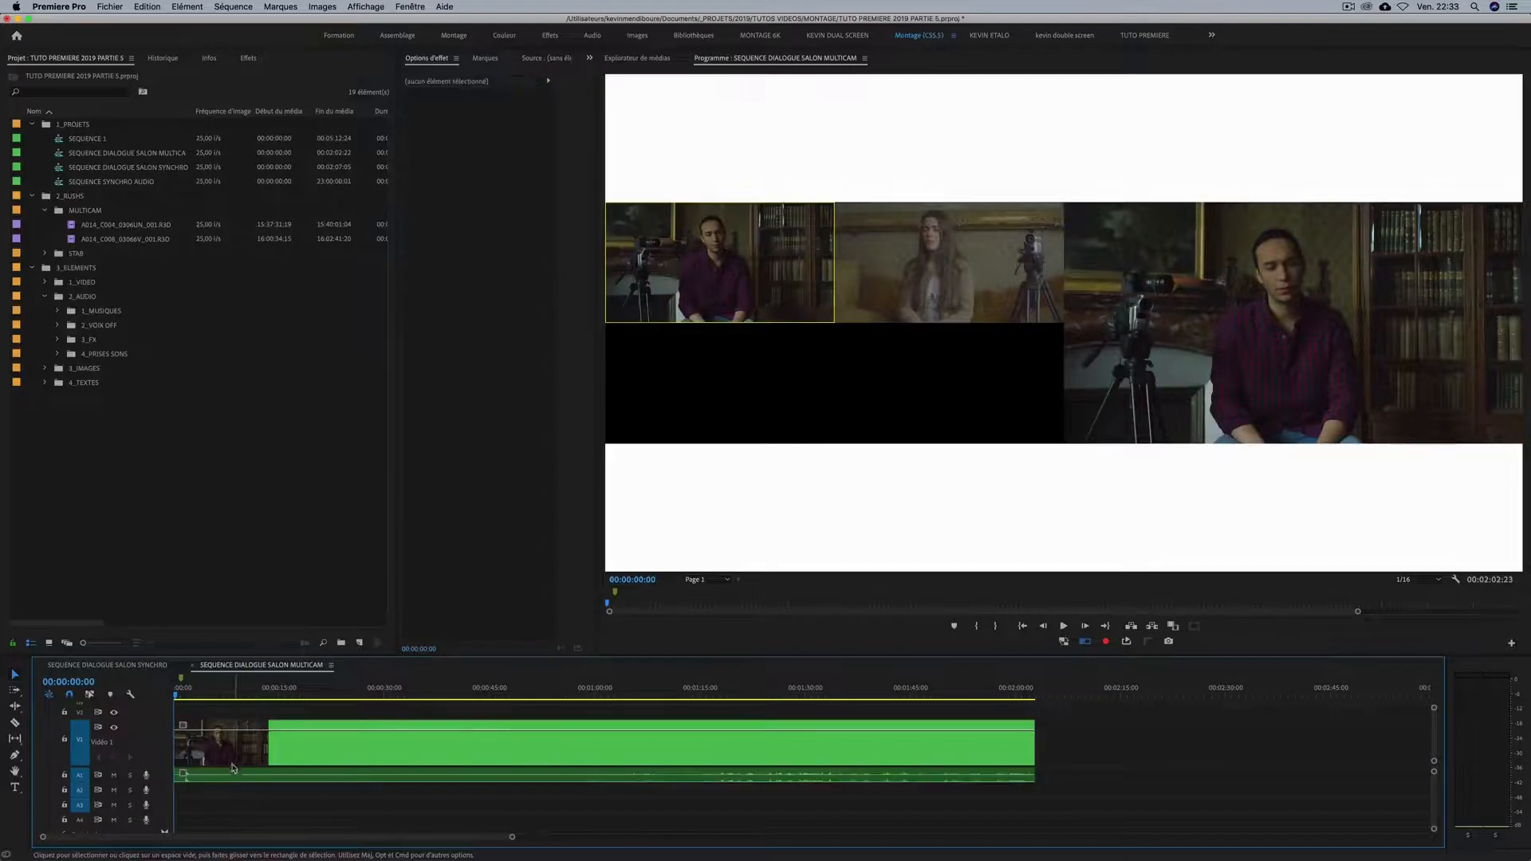
pyautogui.click(225, 759)
pyautogui.click(215, 808)
pyautogui.click(223, 742)
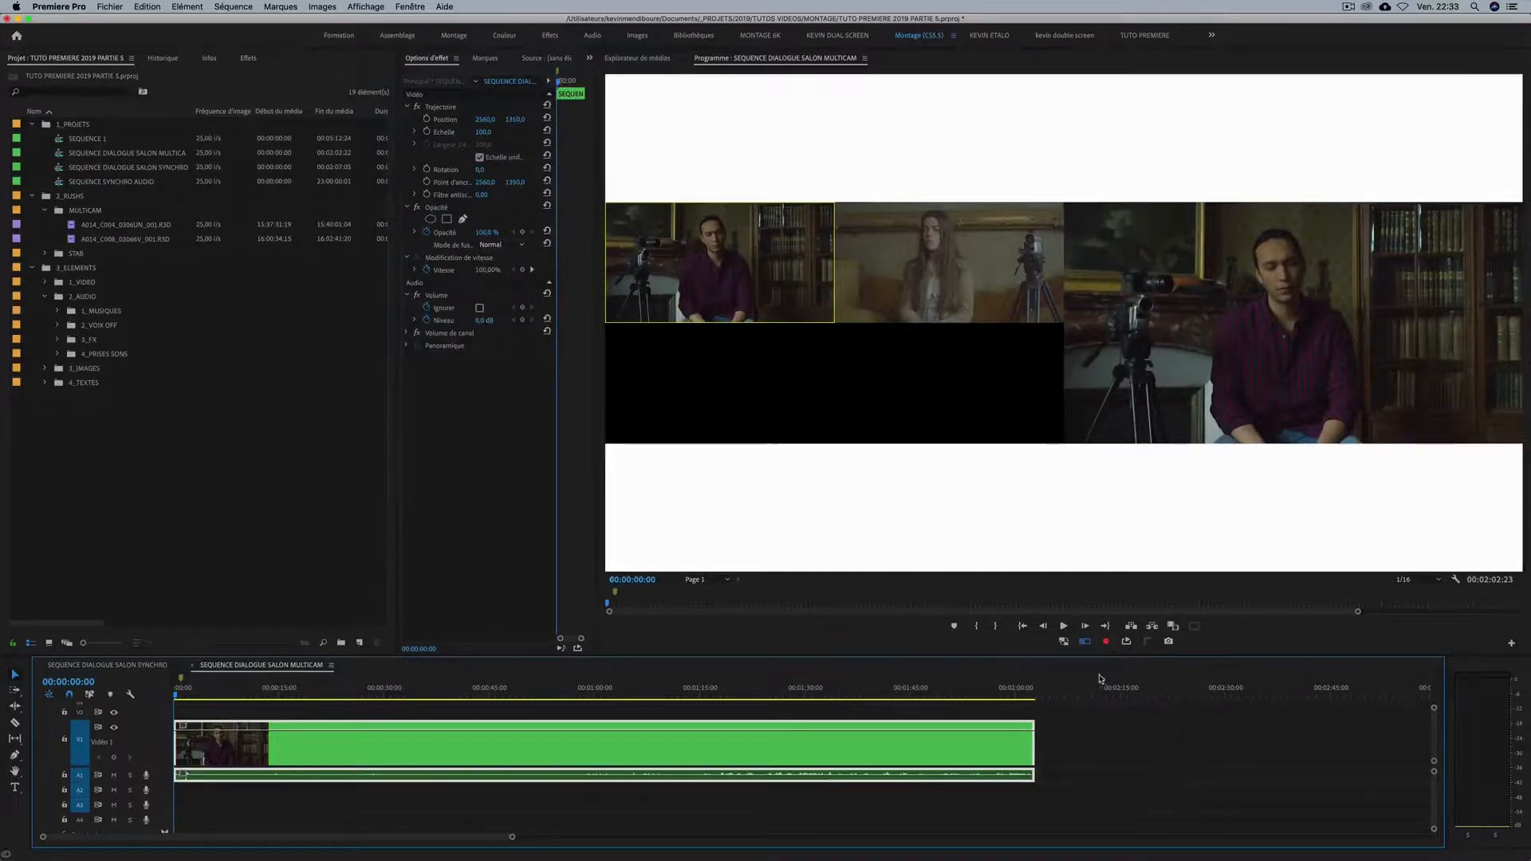
pyautogui.click(1112, 646)
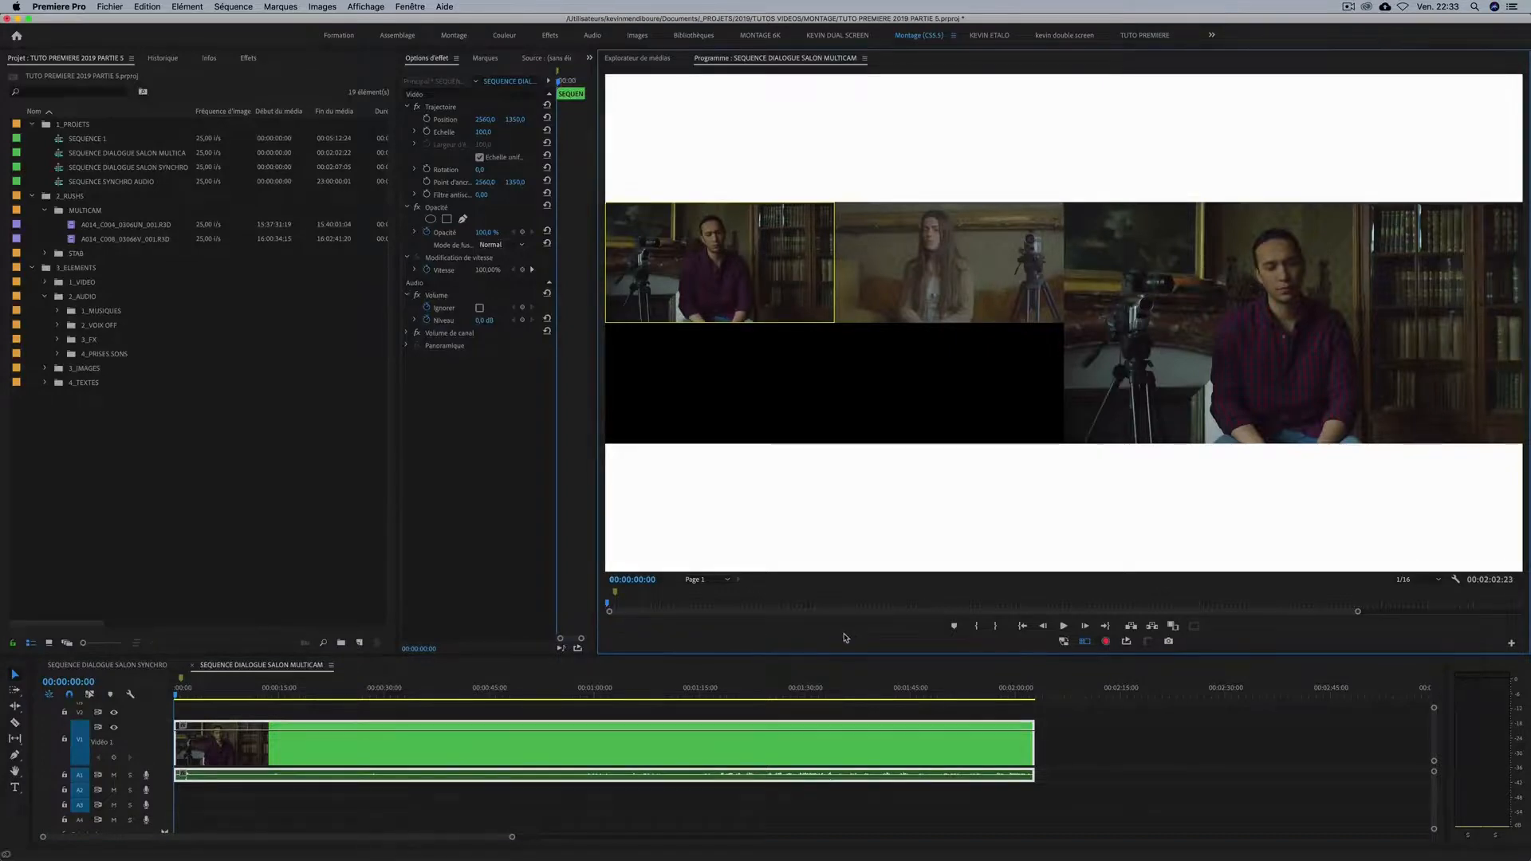
# Record live camera switches while the sequence plays, alternating between camera 1 and camera 2 through the whole dialogue.
pyautogui.press('space')
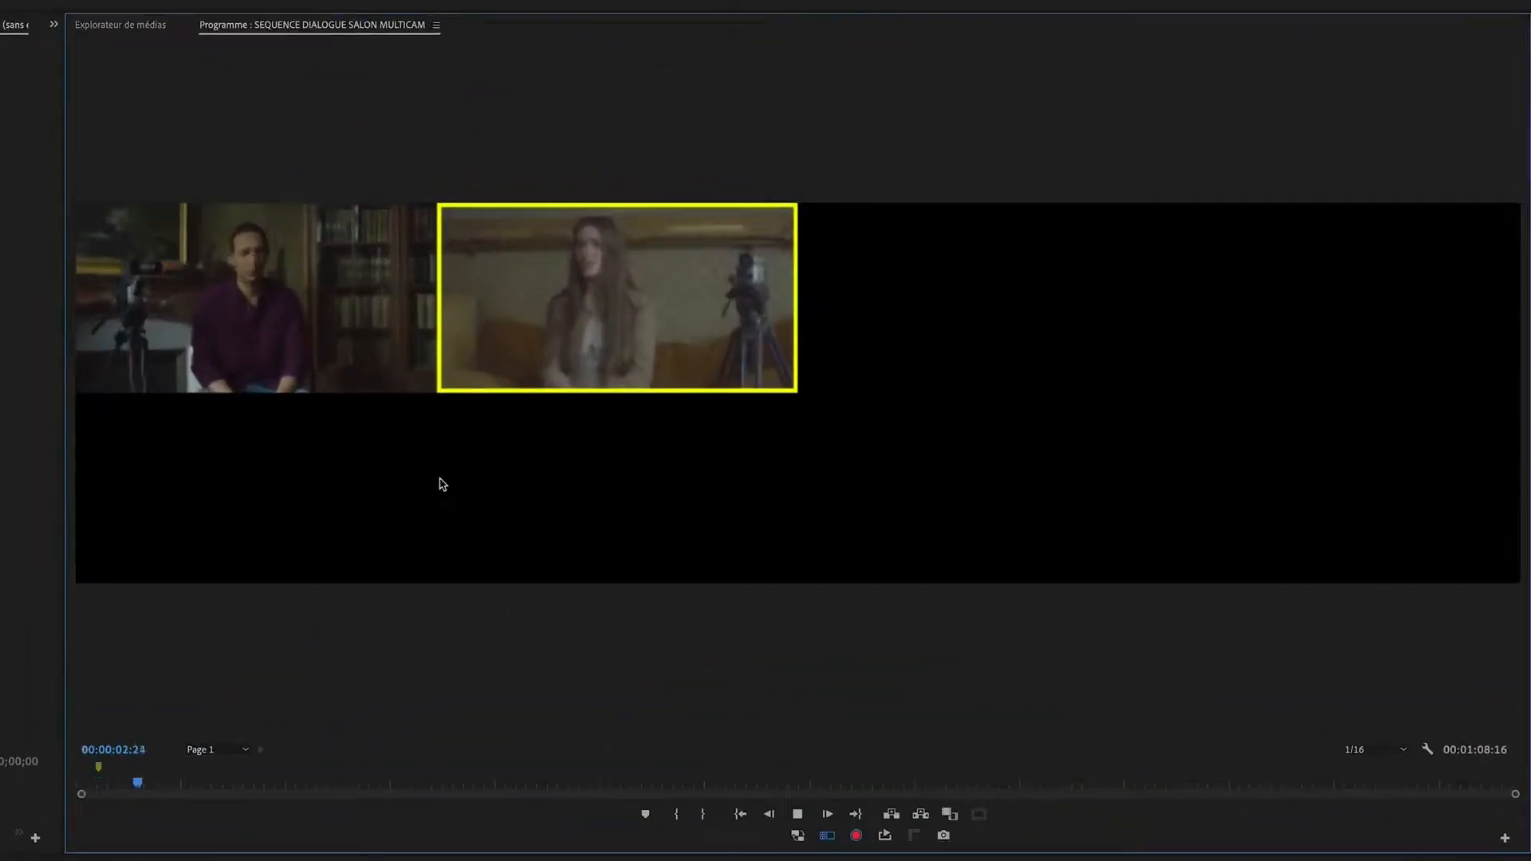
pyautogui.press('1')
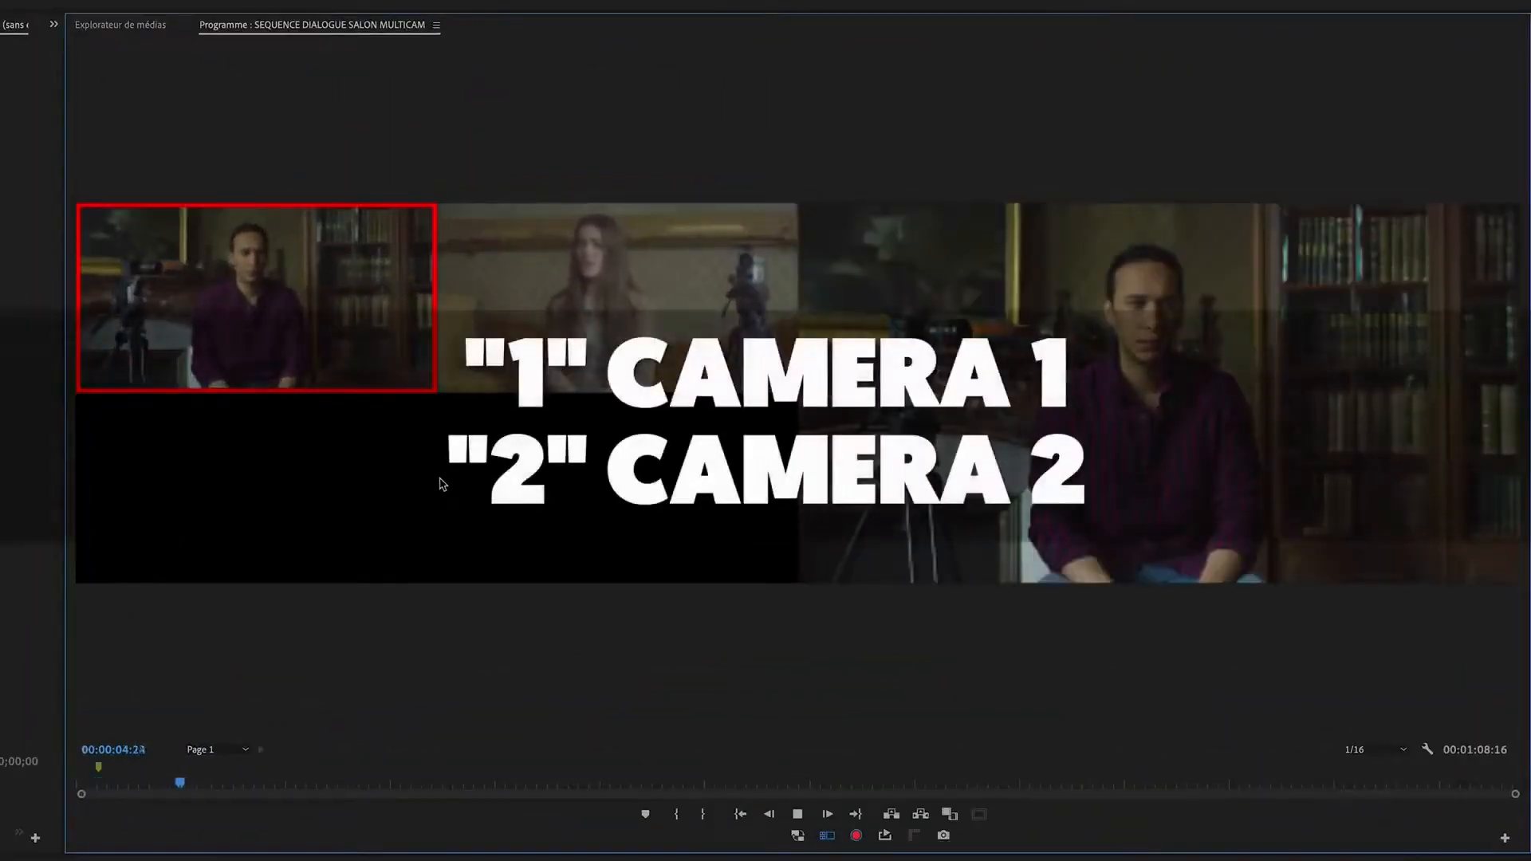
pyautogui.press('2')
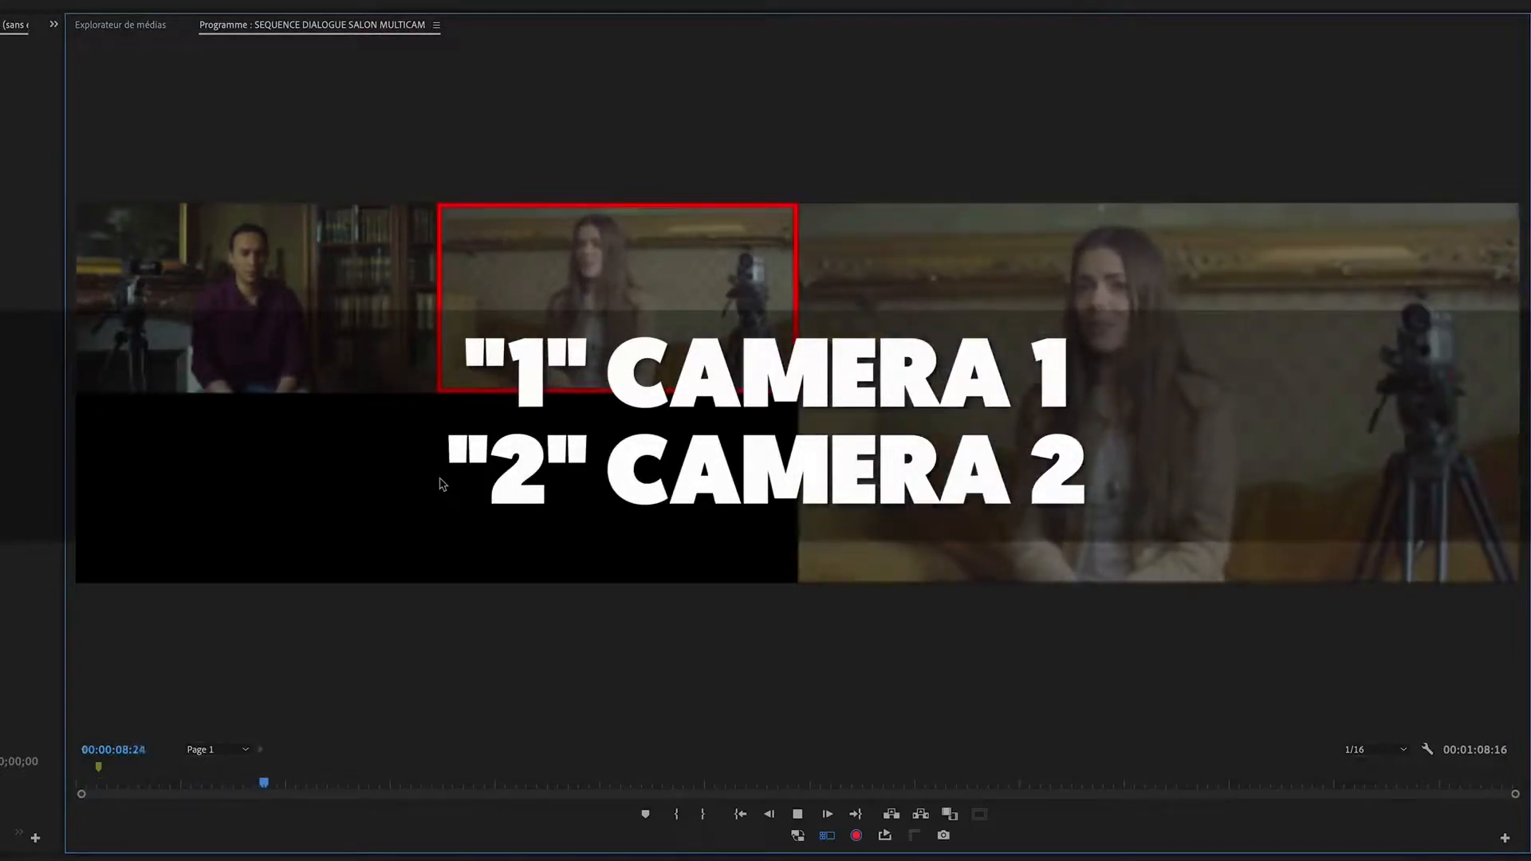
pyautogui.press('1')
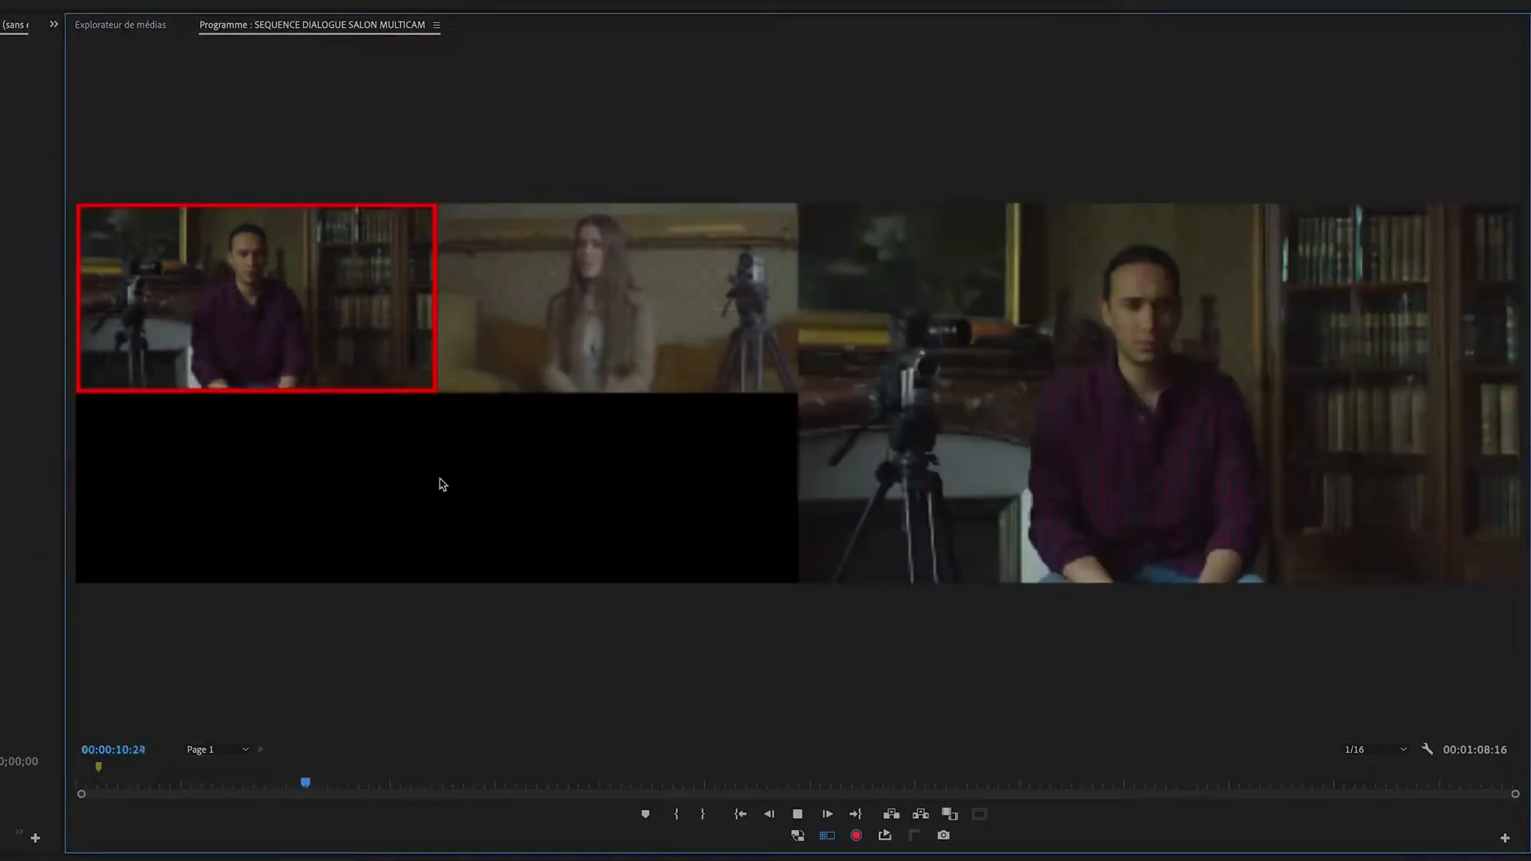
pyautogui.press('2')
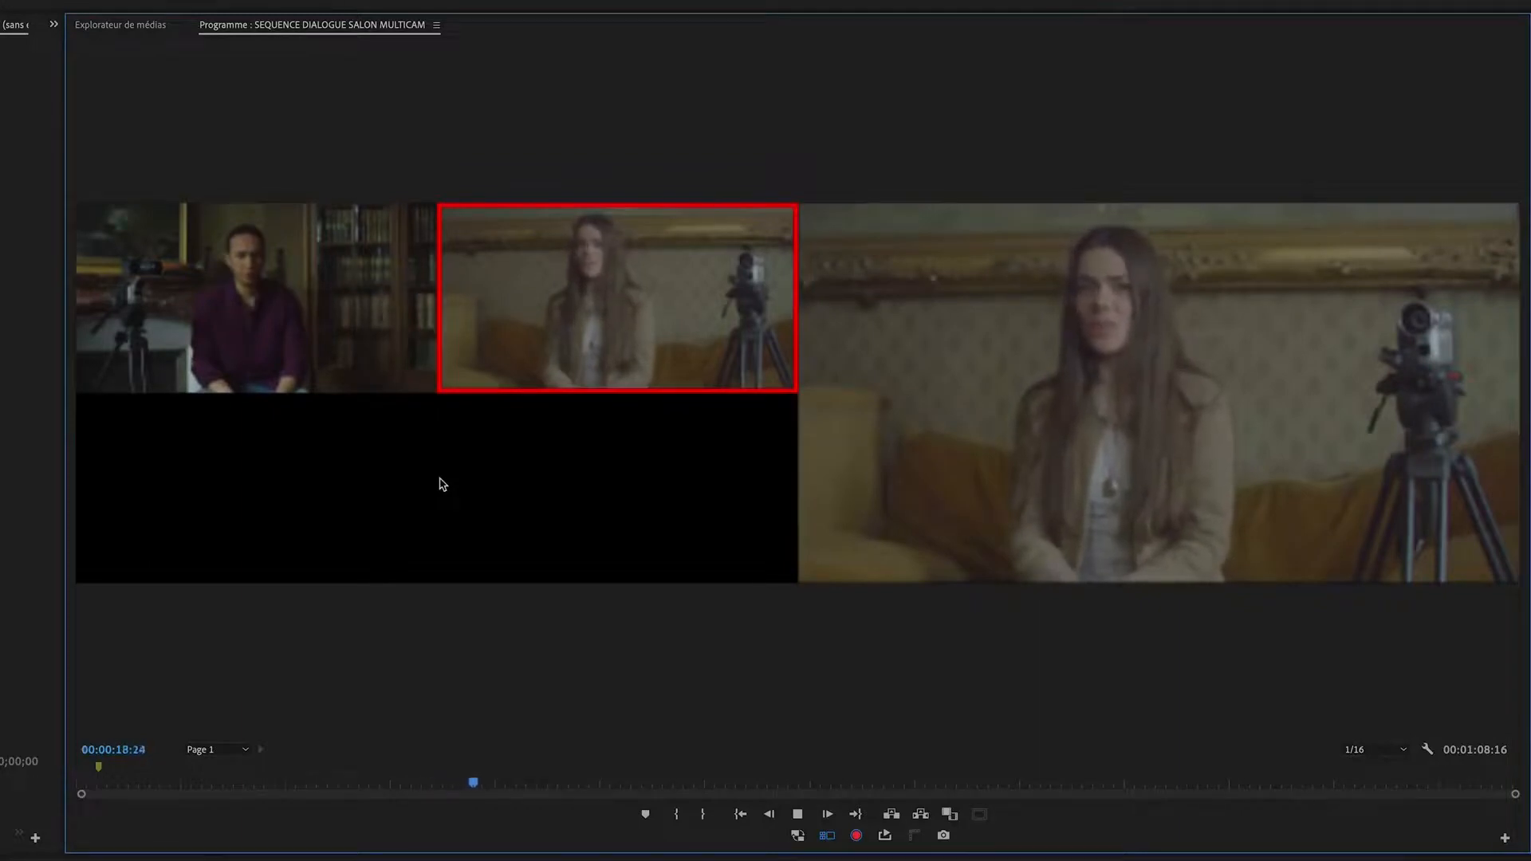
pyautogui.press('1')
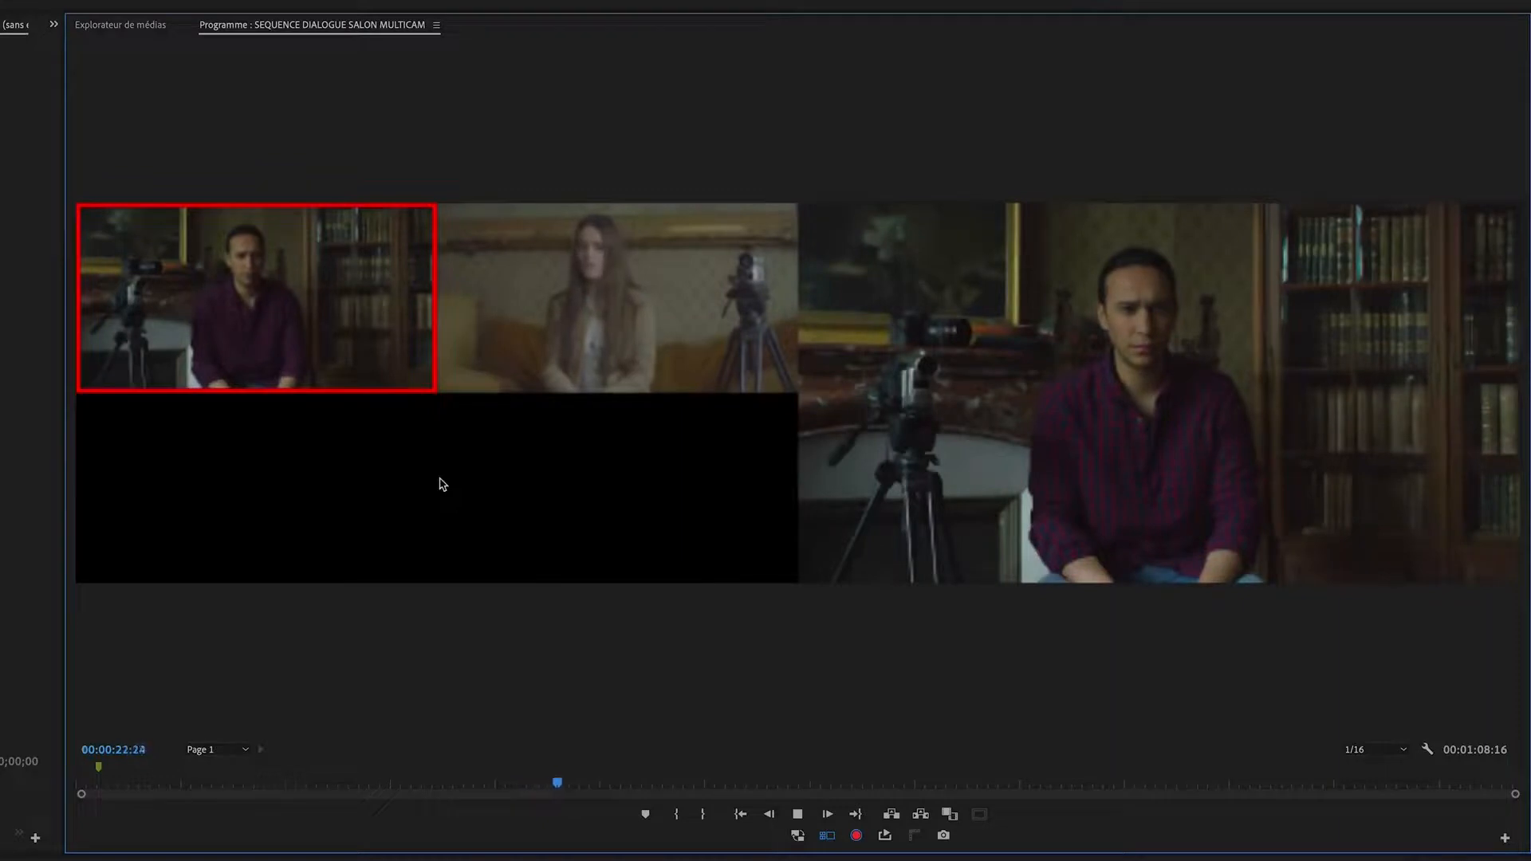
pyautogui.press('2')
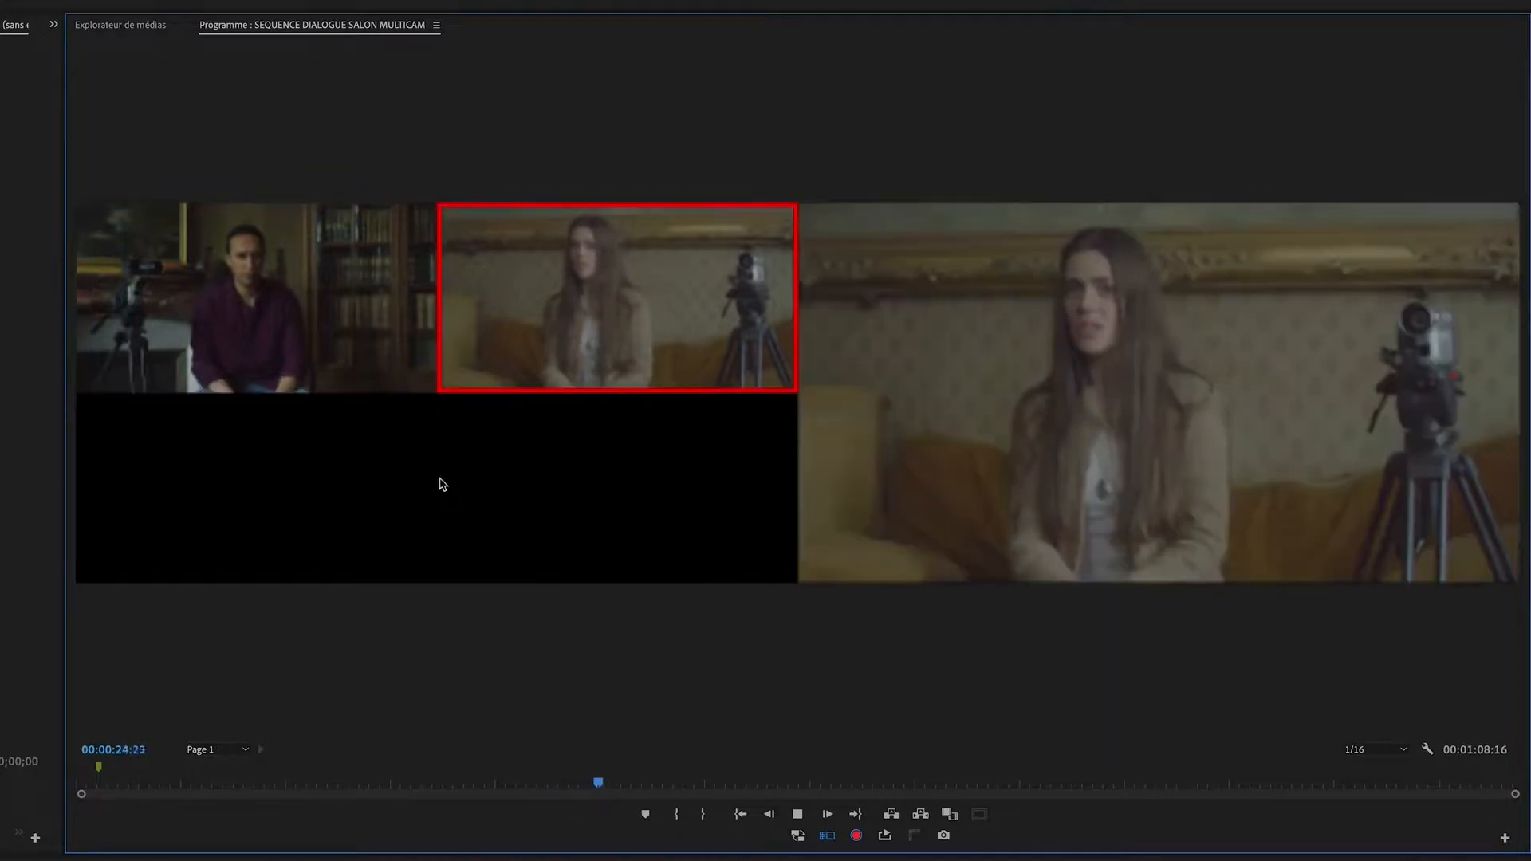
pyautogui.press('1')
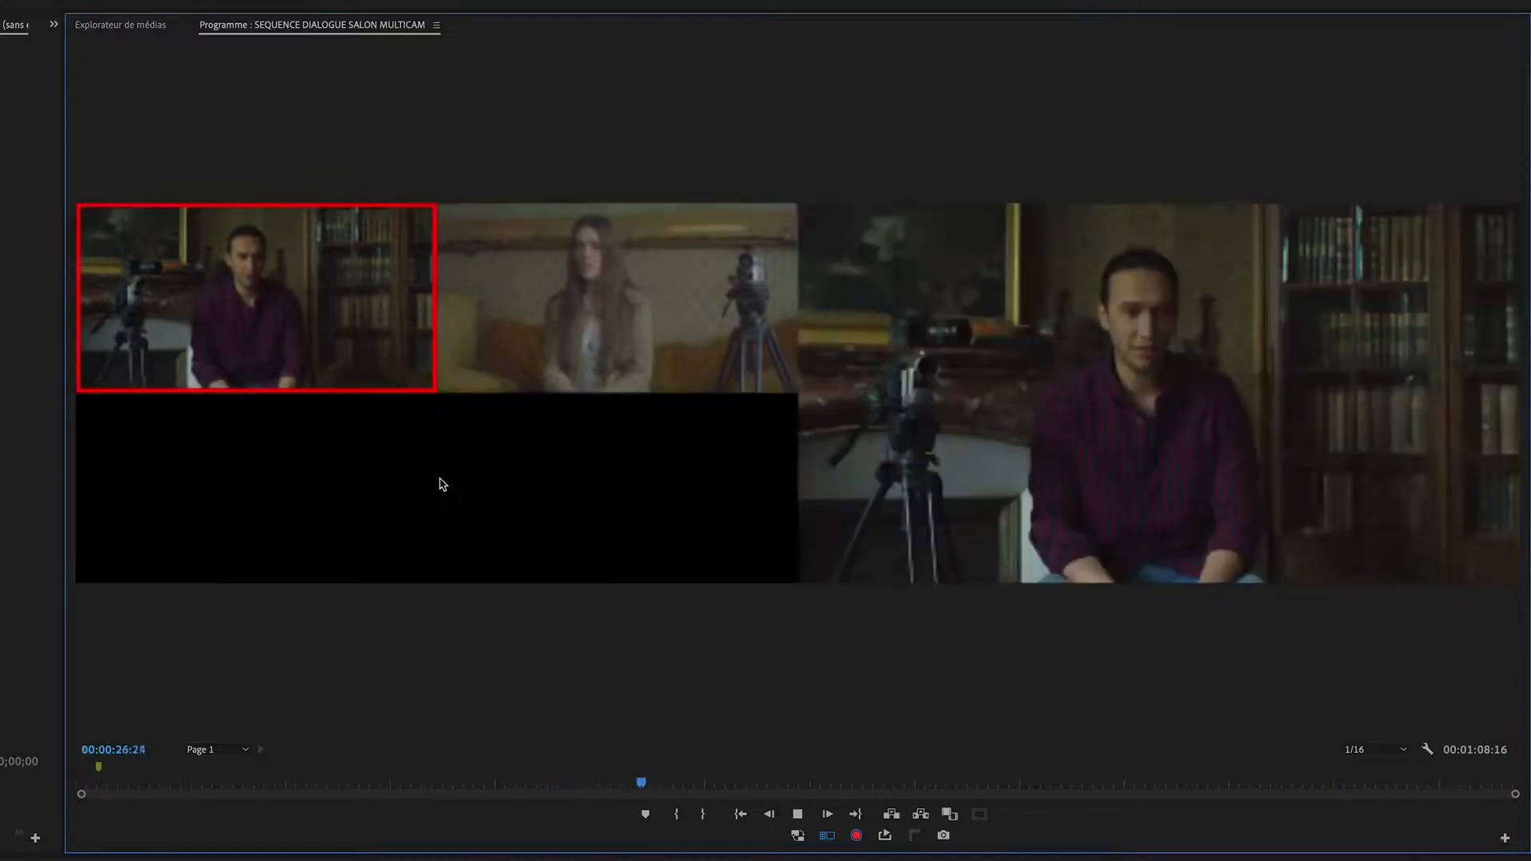
pyautogui.press('2')
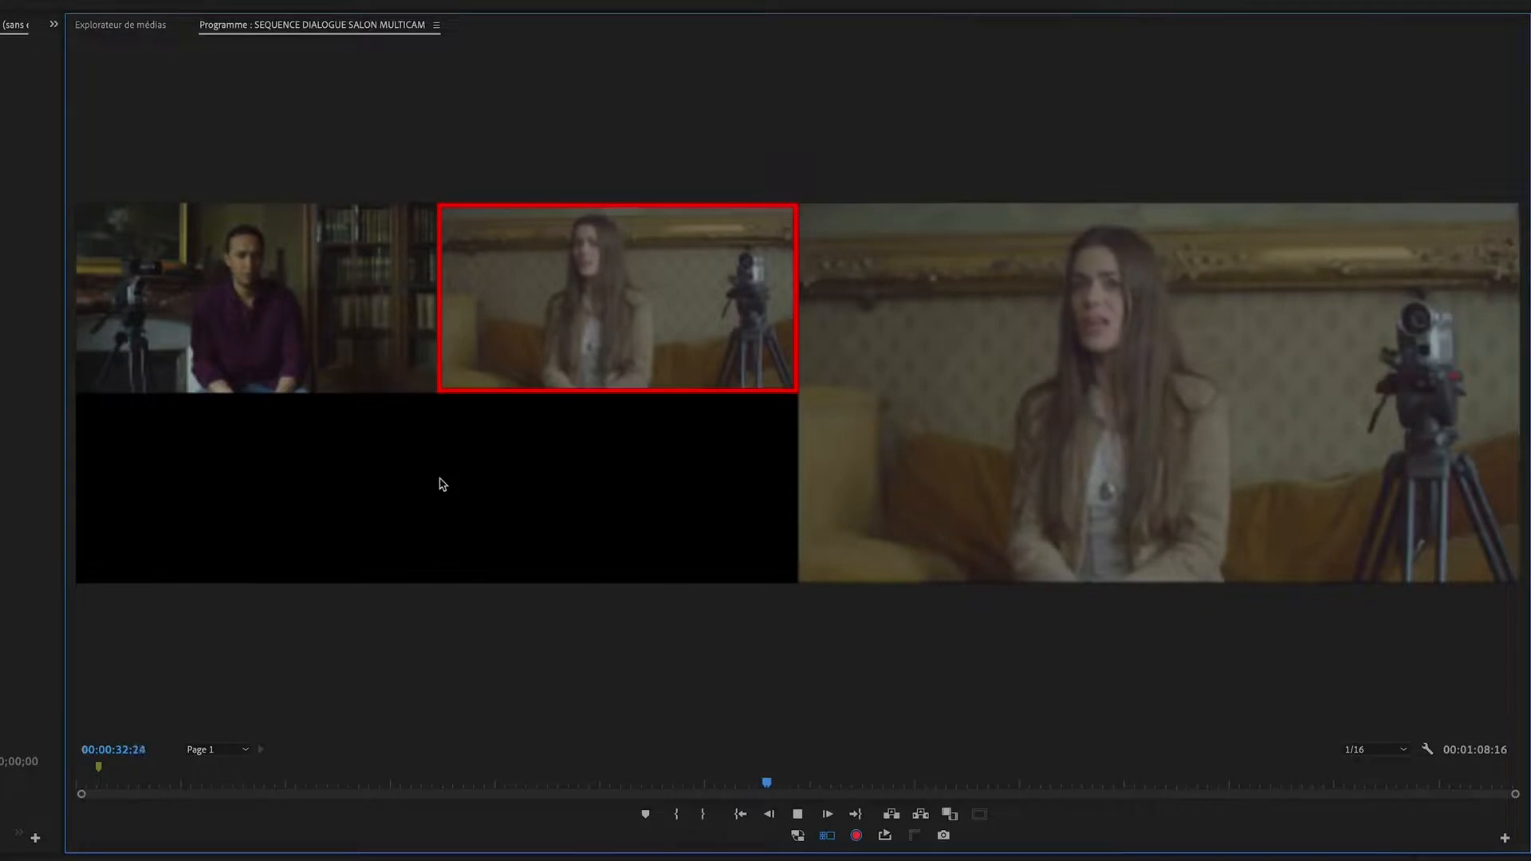
pyautogui.press('1')
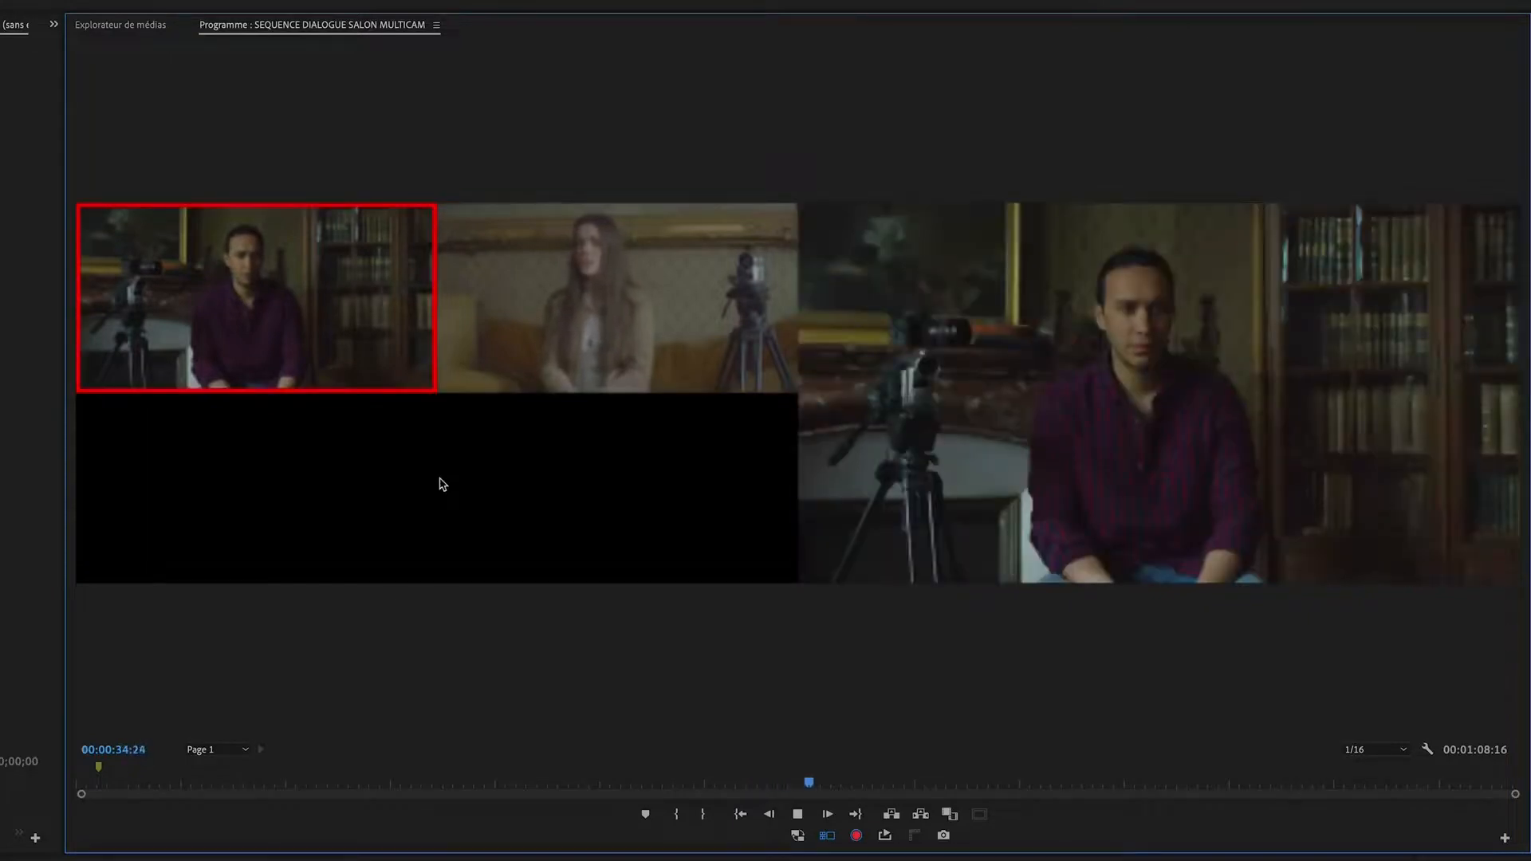
pyautogui.press('2')
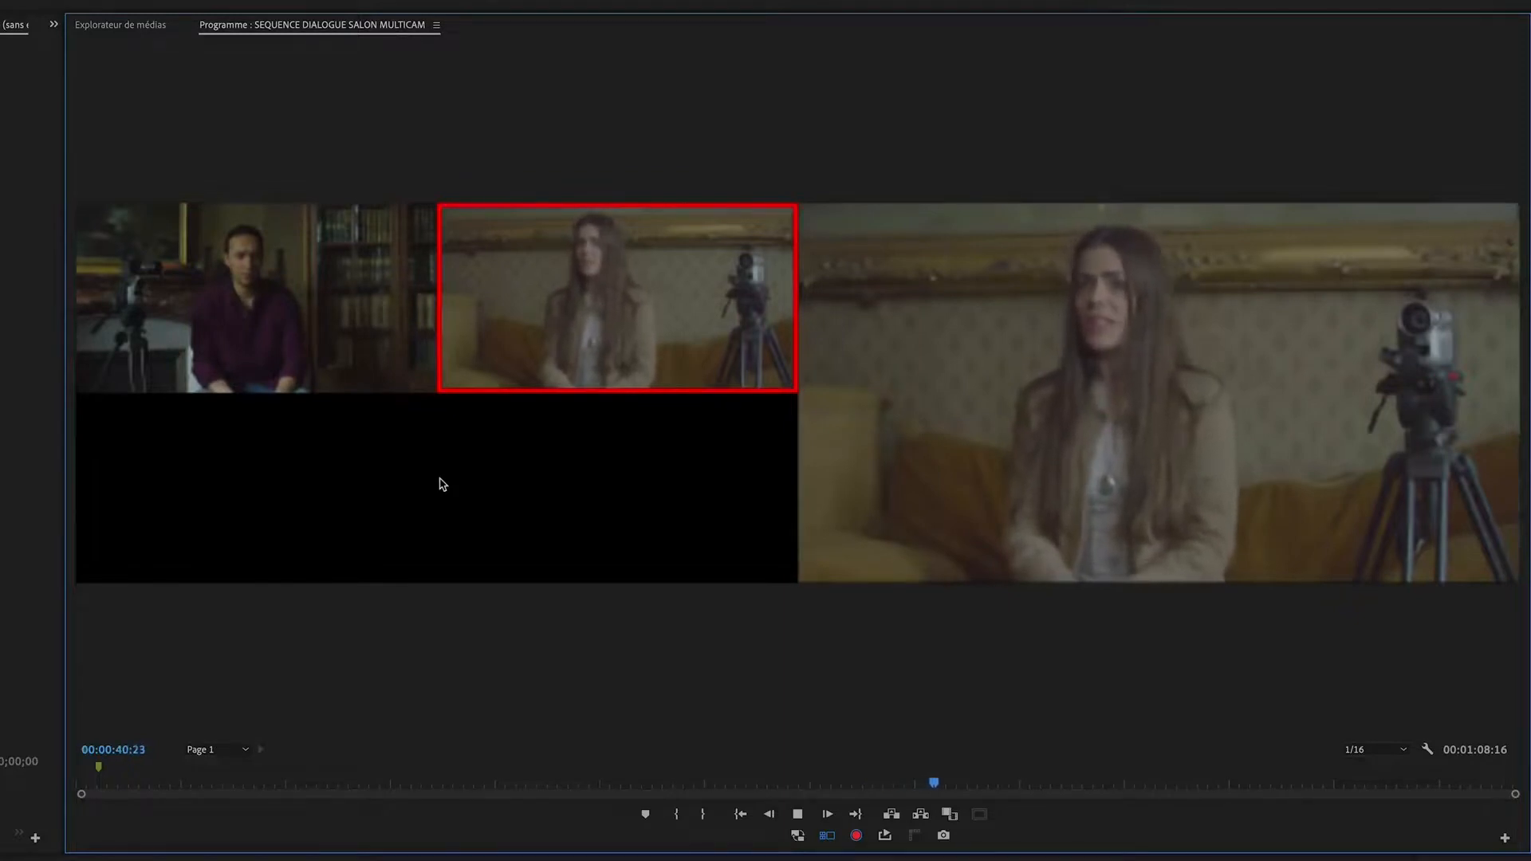
pyautogui.press('1')
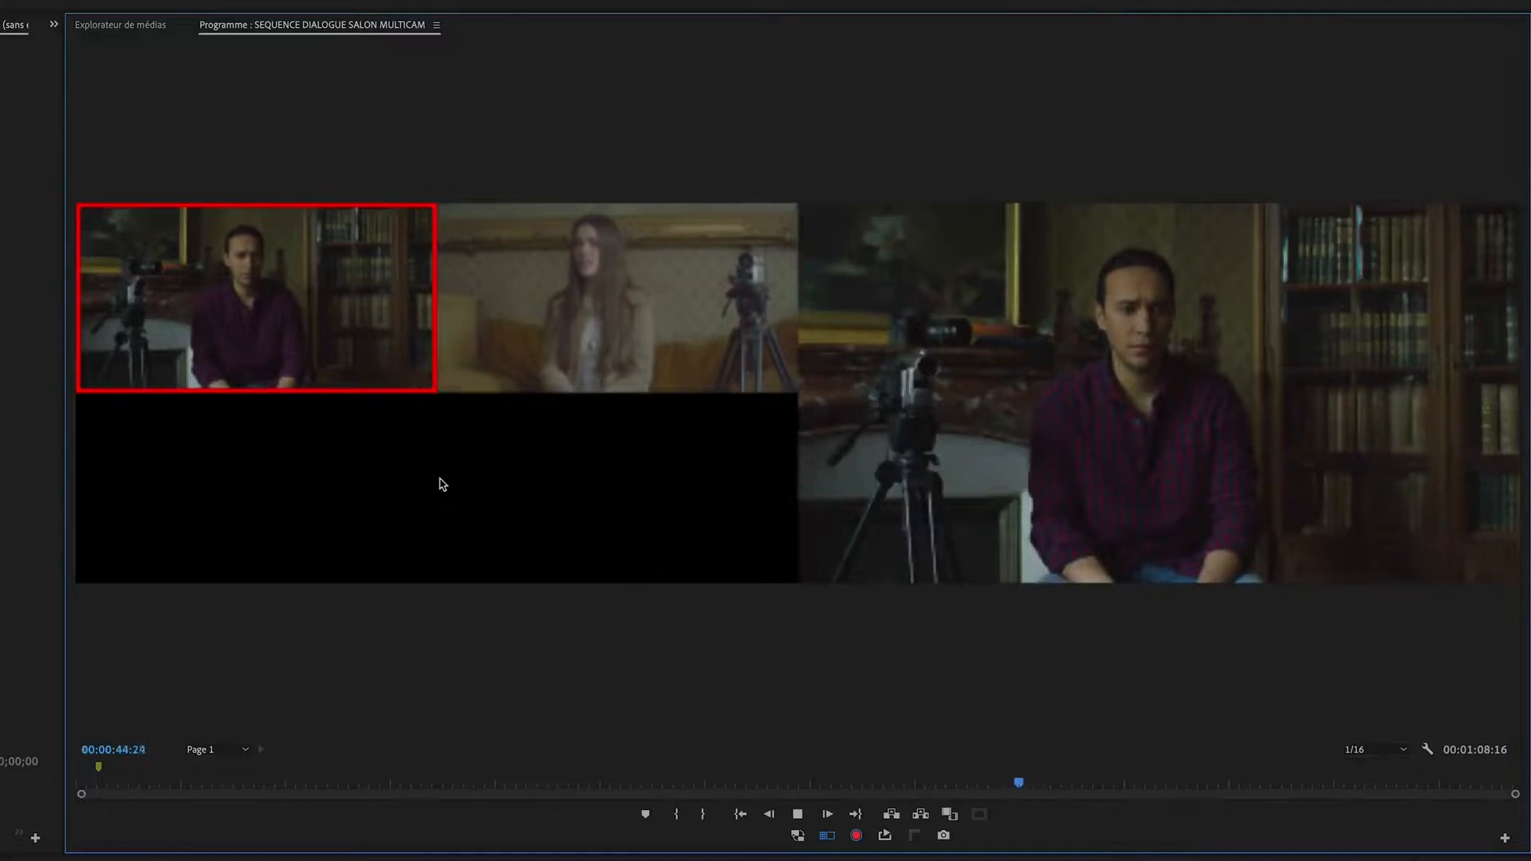
pyautogui.press('2')
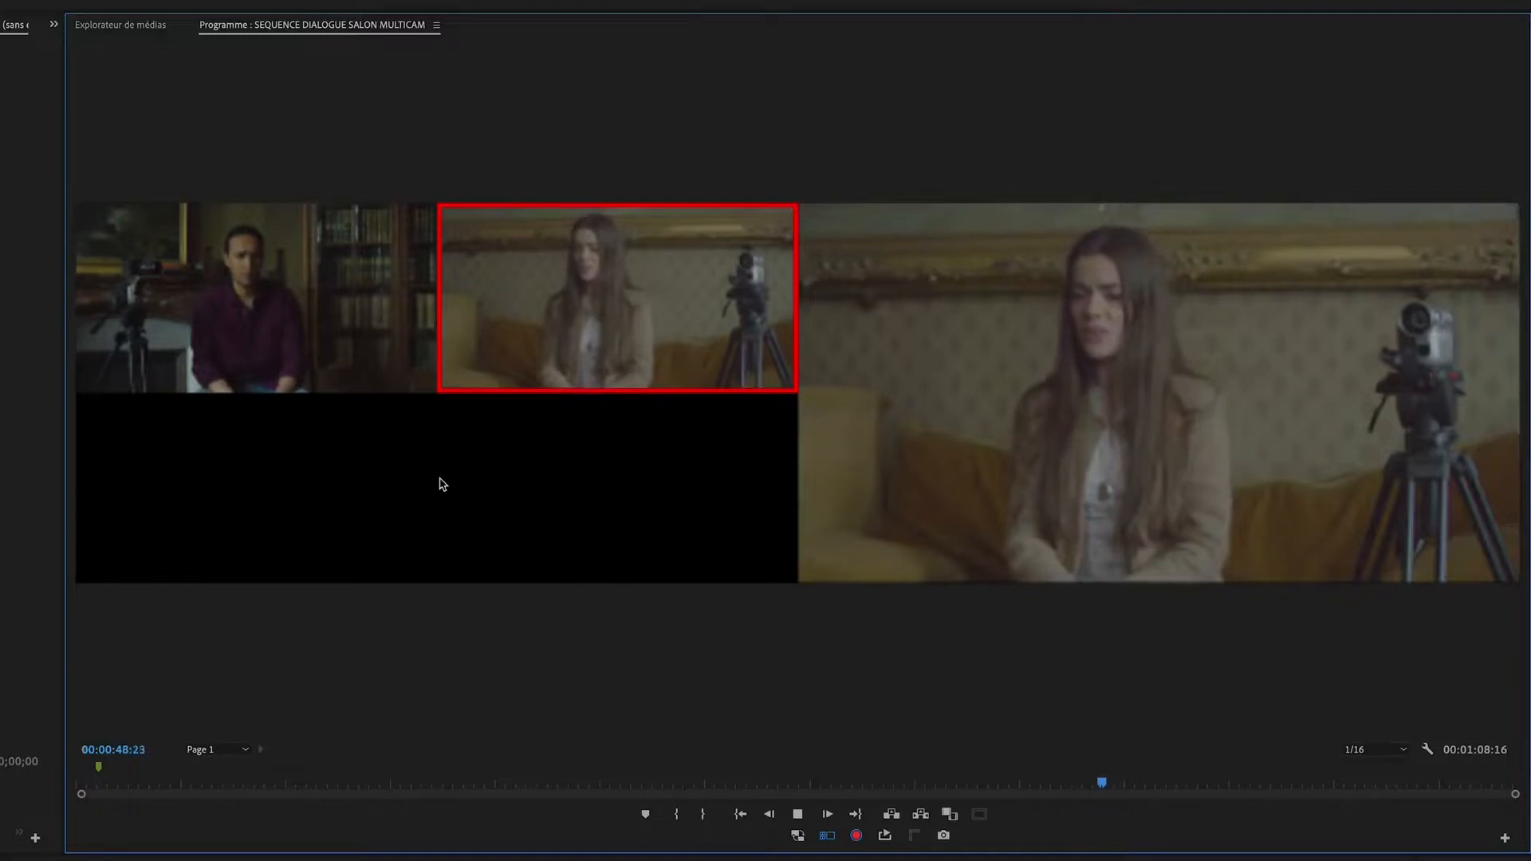
pyautogui.press('1')
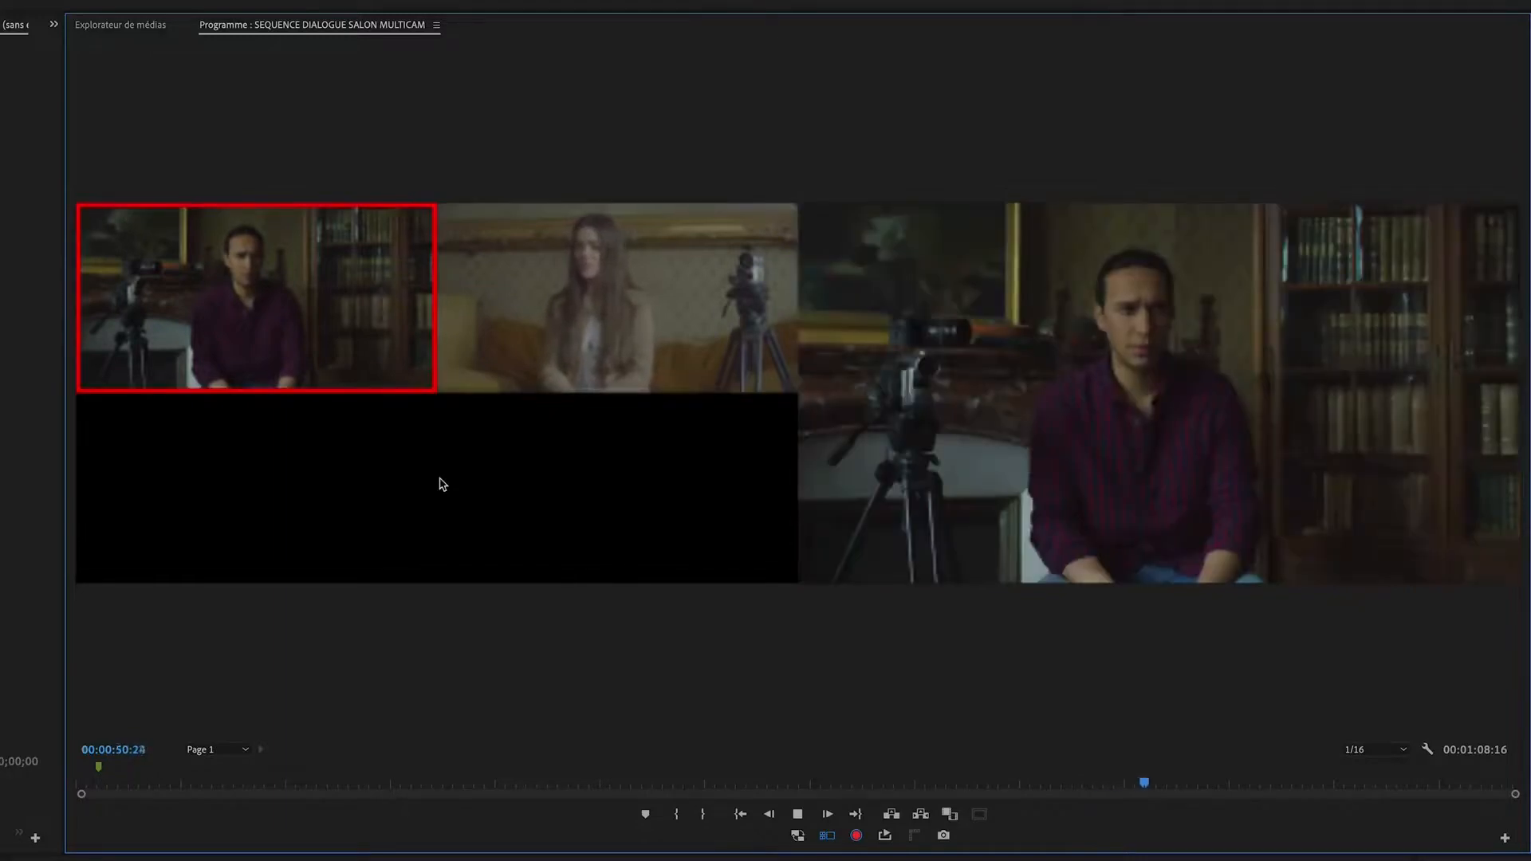
pyautogui.press('2')
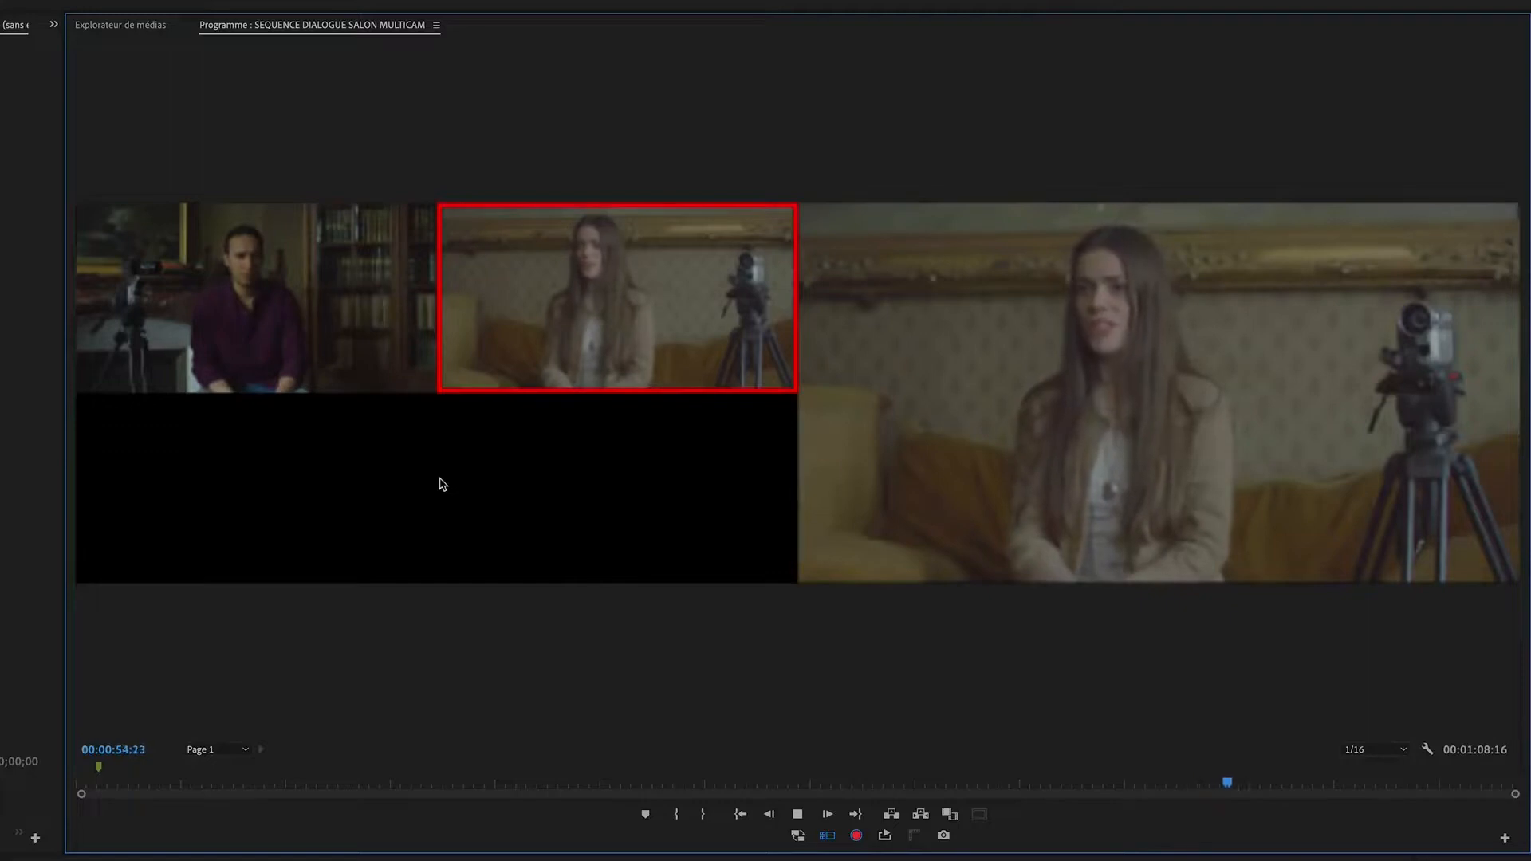
pyautogui.press('1')
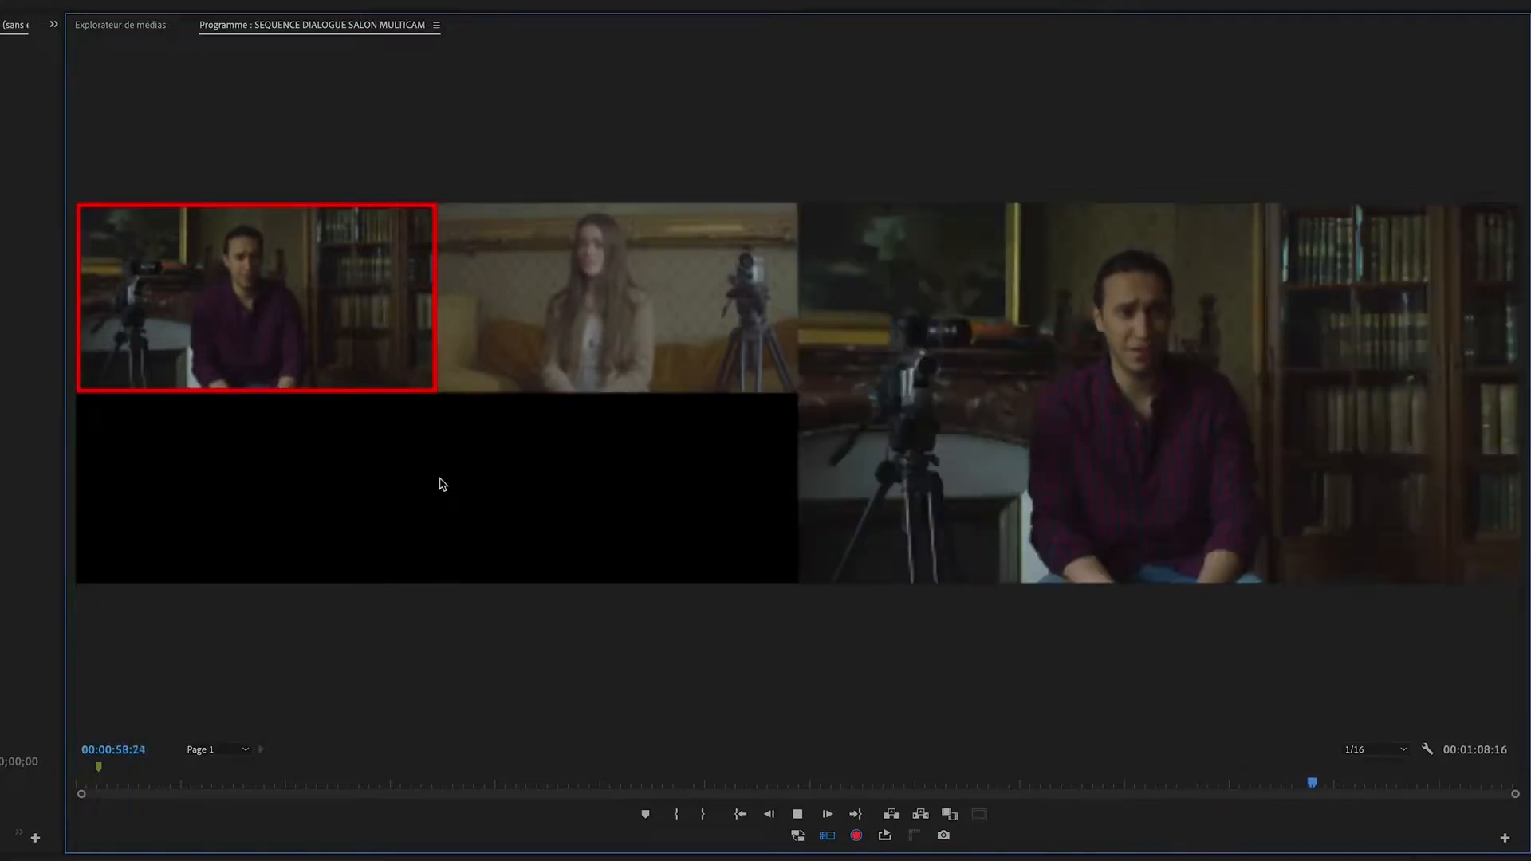
pyautogui.press('2')
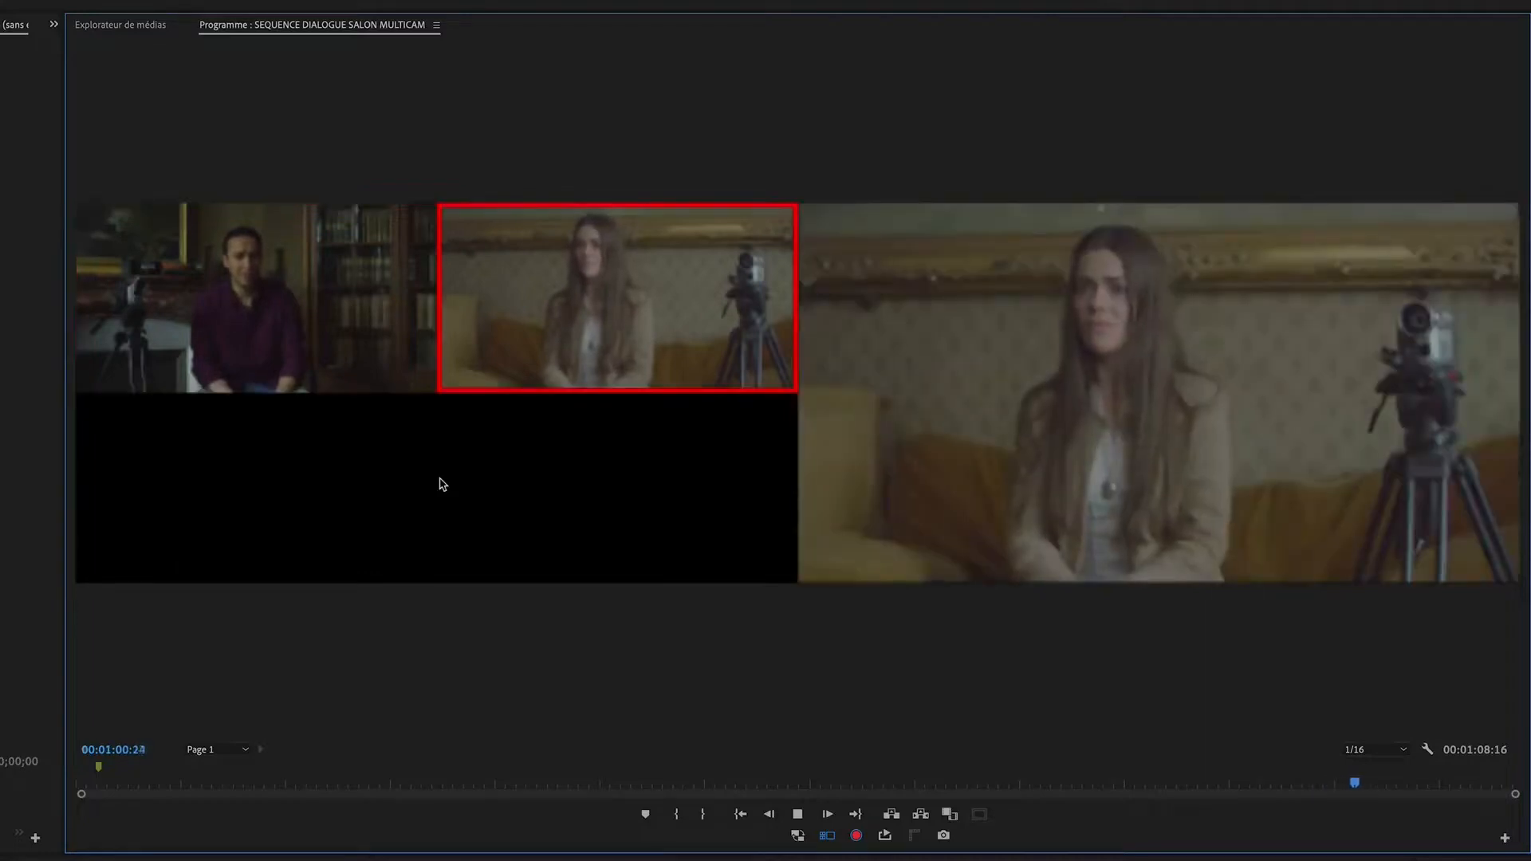
pyautogui.press('1')
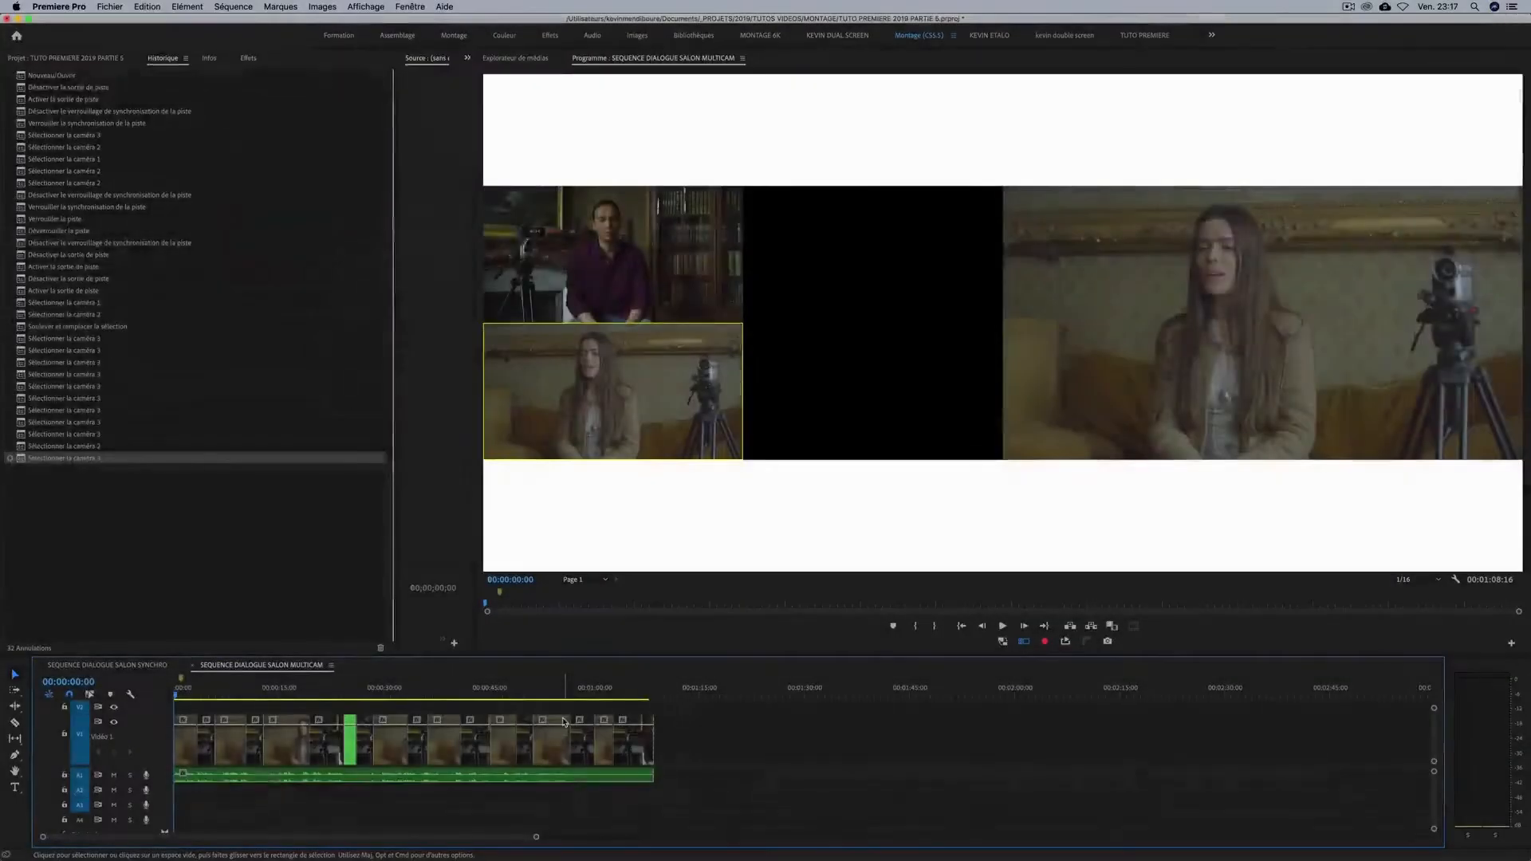
# Examine the recorded camera cuts in the timeline, from the first segment to the last one at 00:01:07:21.
pyautogui.press('=')
pyautogui.press('=')
pyautogui.press('-')
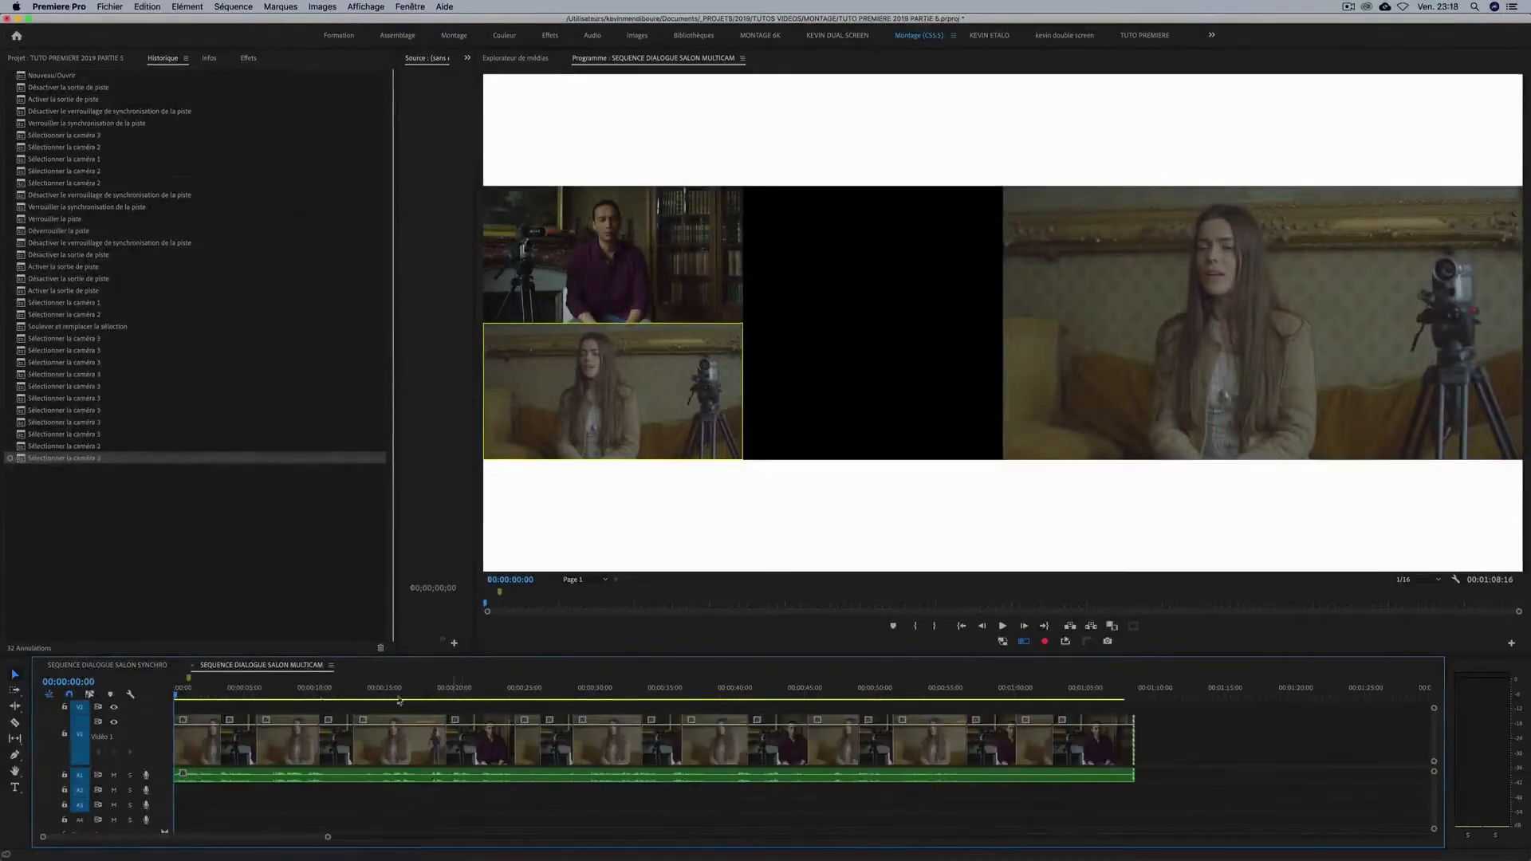
pyautogui.press('=')
pyautogui.click(231, 738)
pyautogui.press('-')
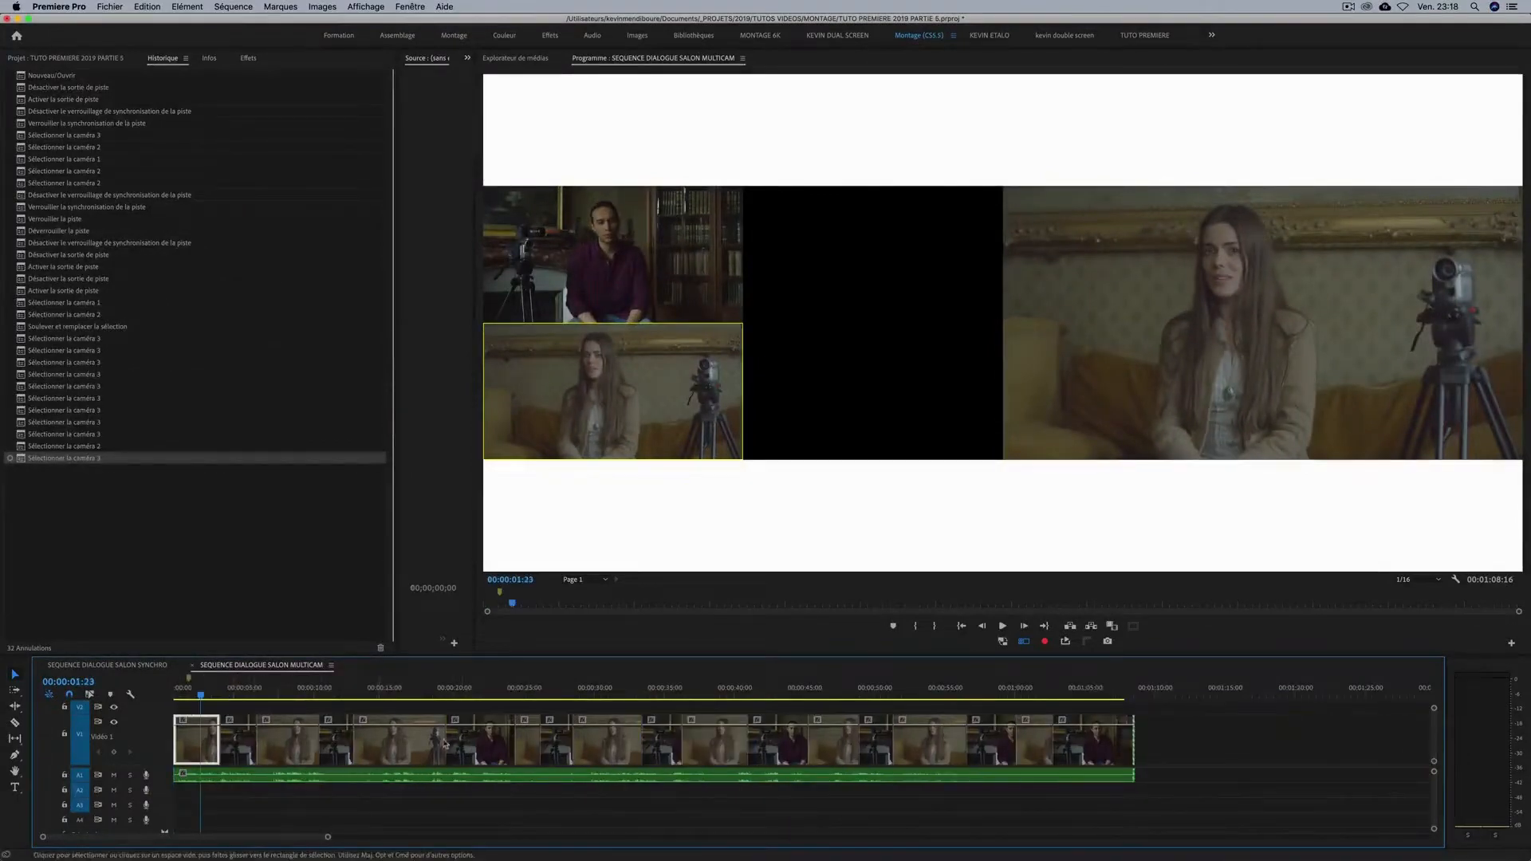
pyautogui.press('-')
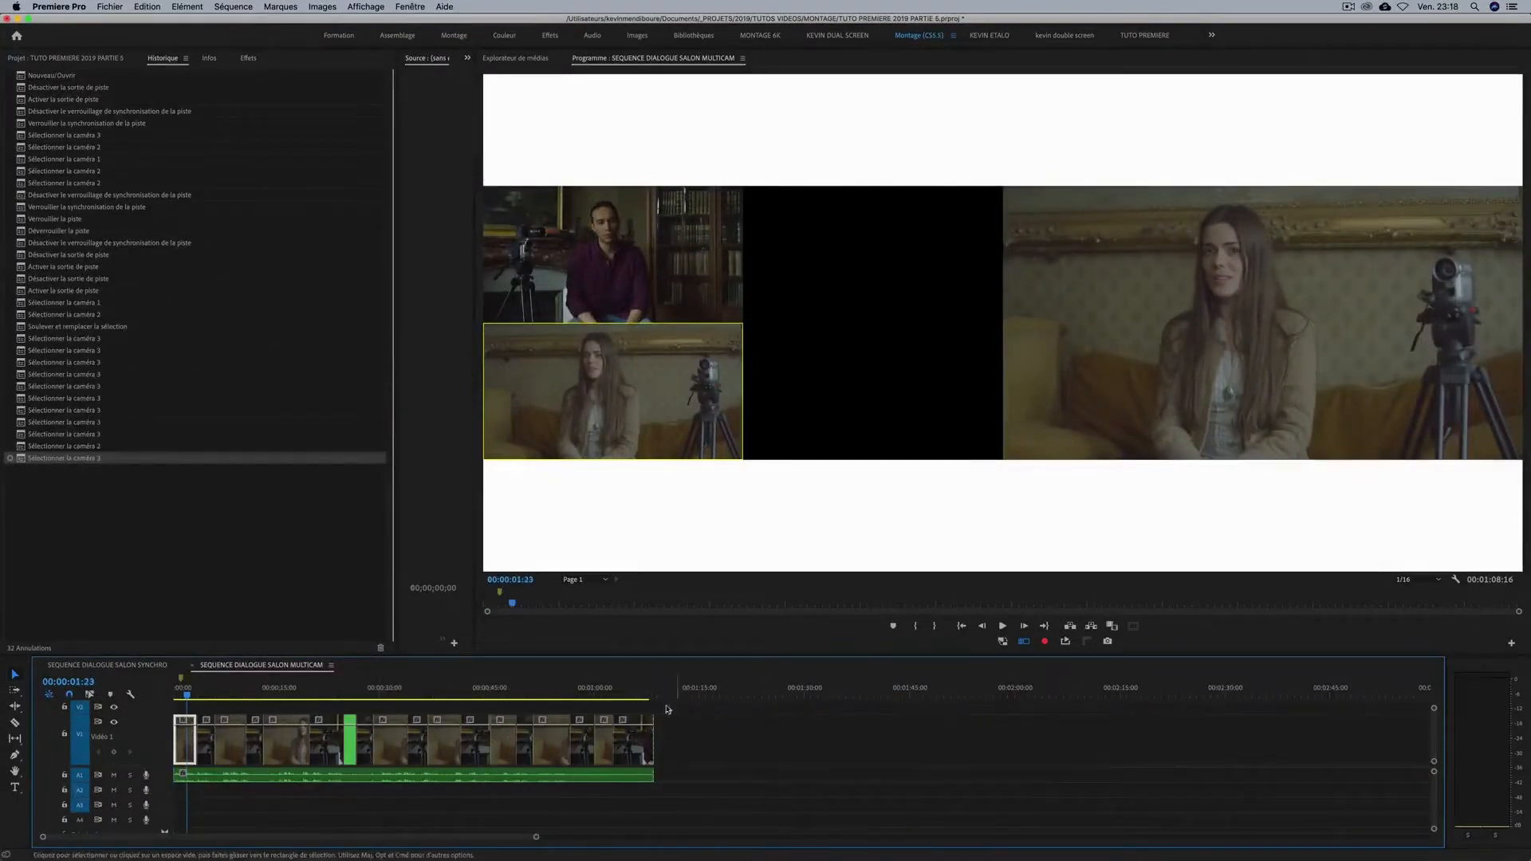
pyautogui.moveTo(624, 691); pyautogui.dragTo(650, 693)
pyautogui.press('-')
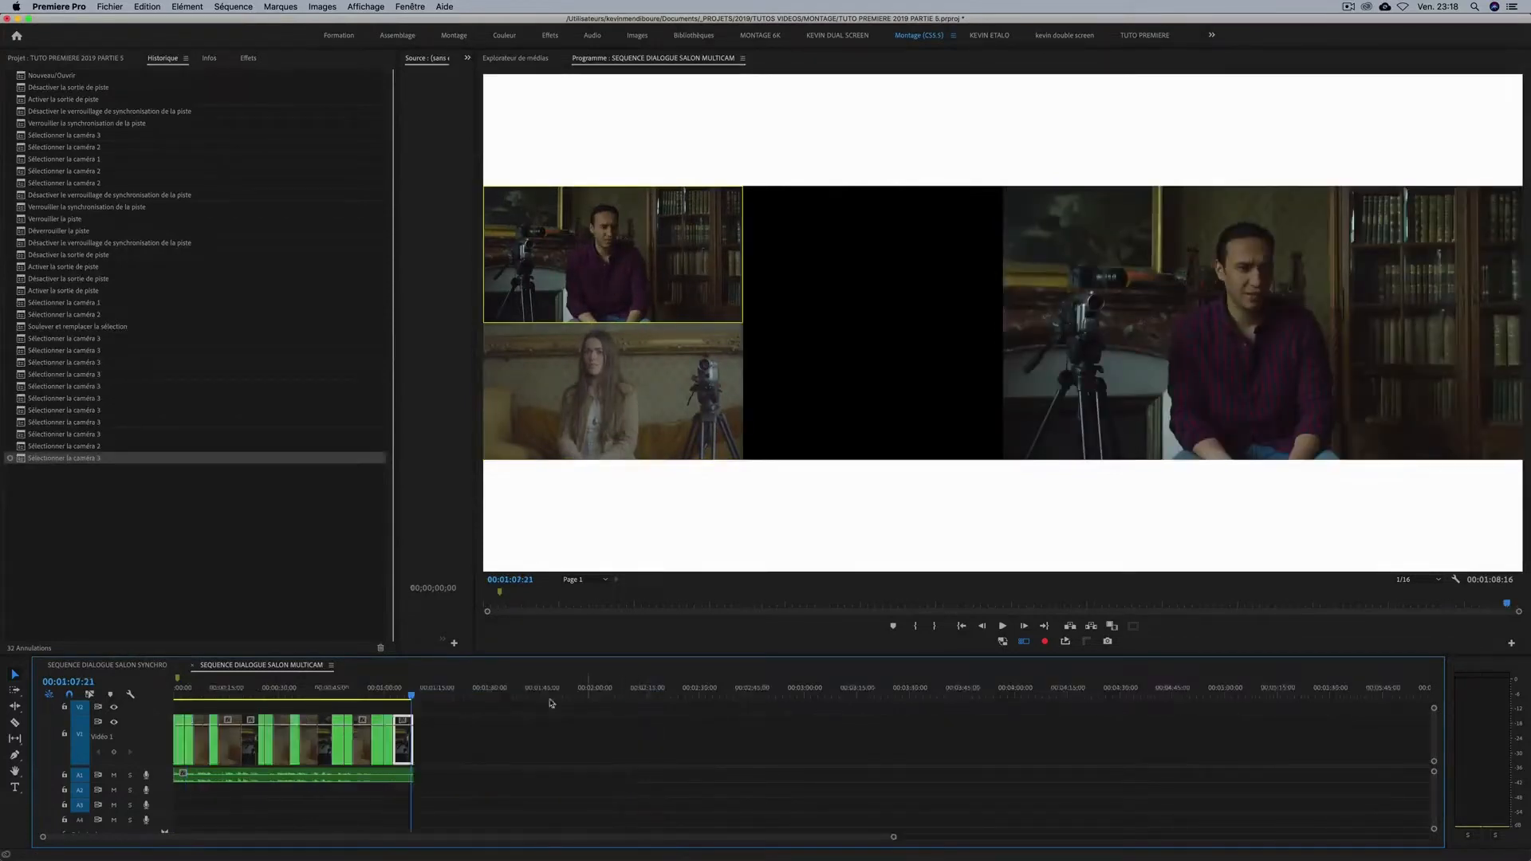
pyautogui.press('-')
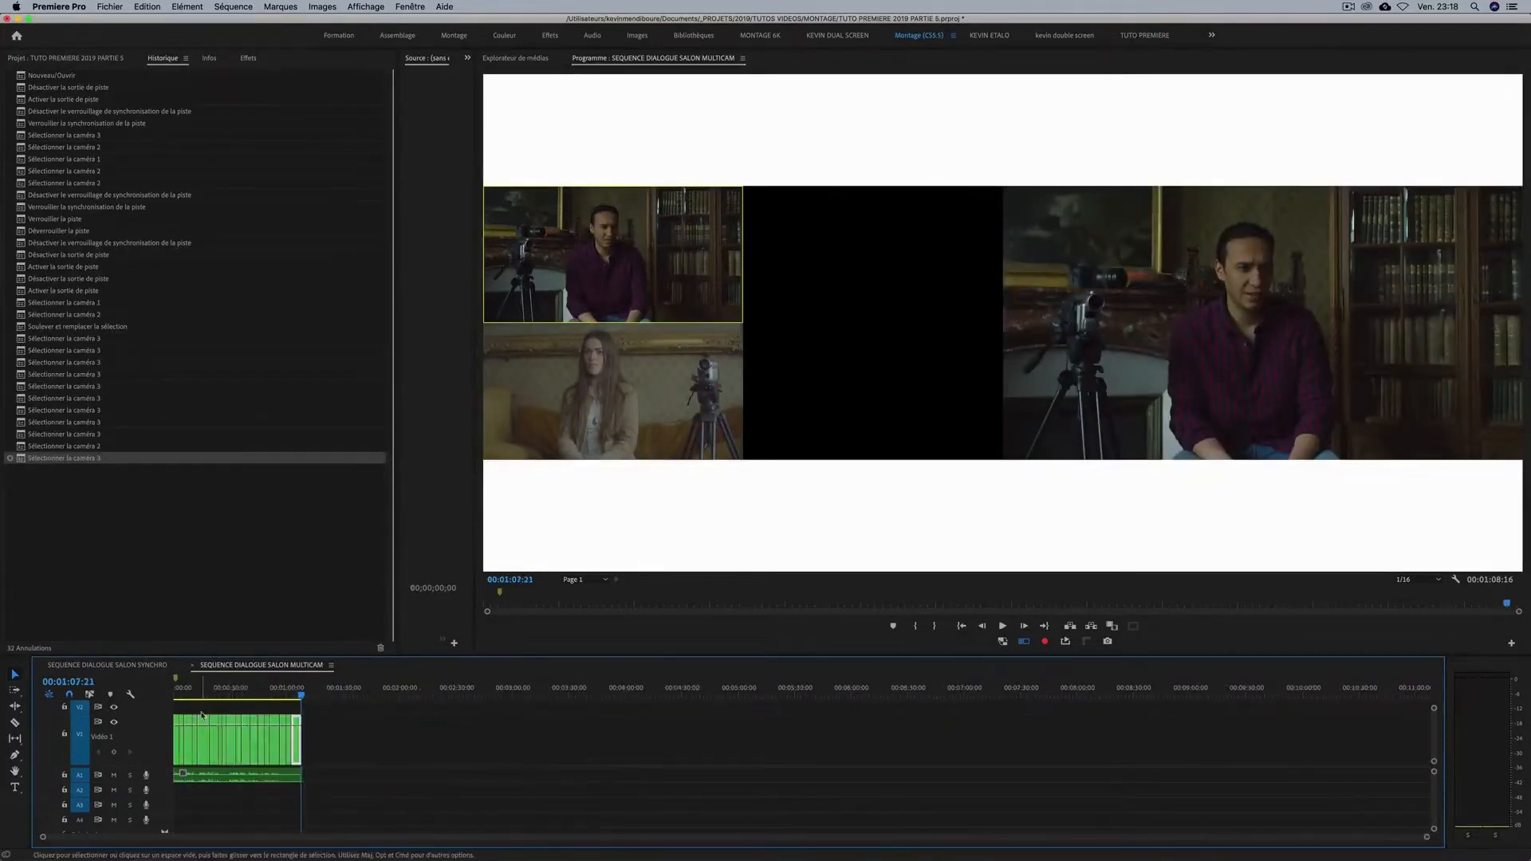
pyautogui.press('=')
pyautogui.press('=')
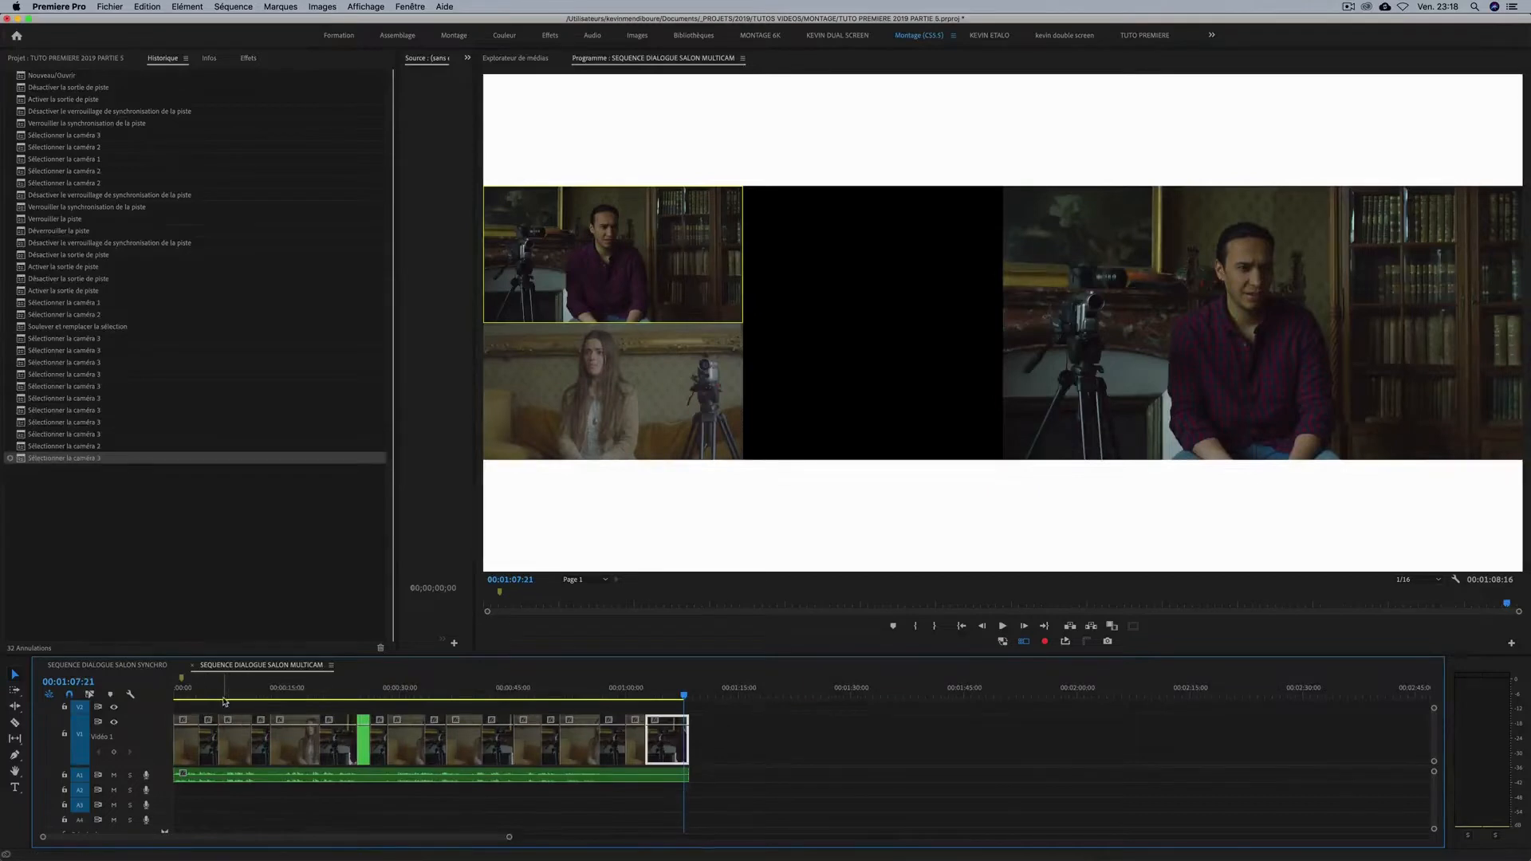
# Roll the cut before 00:00:11:01 about one second later, so the man's shot starts at about 00:00:11:10.
pyautogui.click(199, 692)
pyautogui.press('=')
pyautogui.press('-')
pyautogui.click(240, 692)
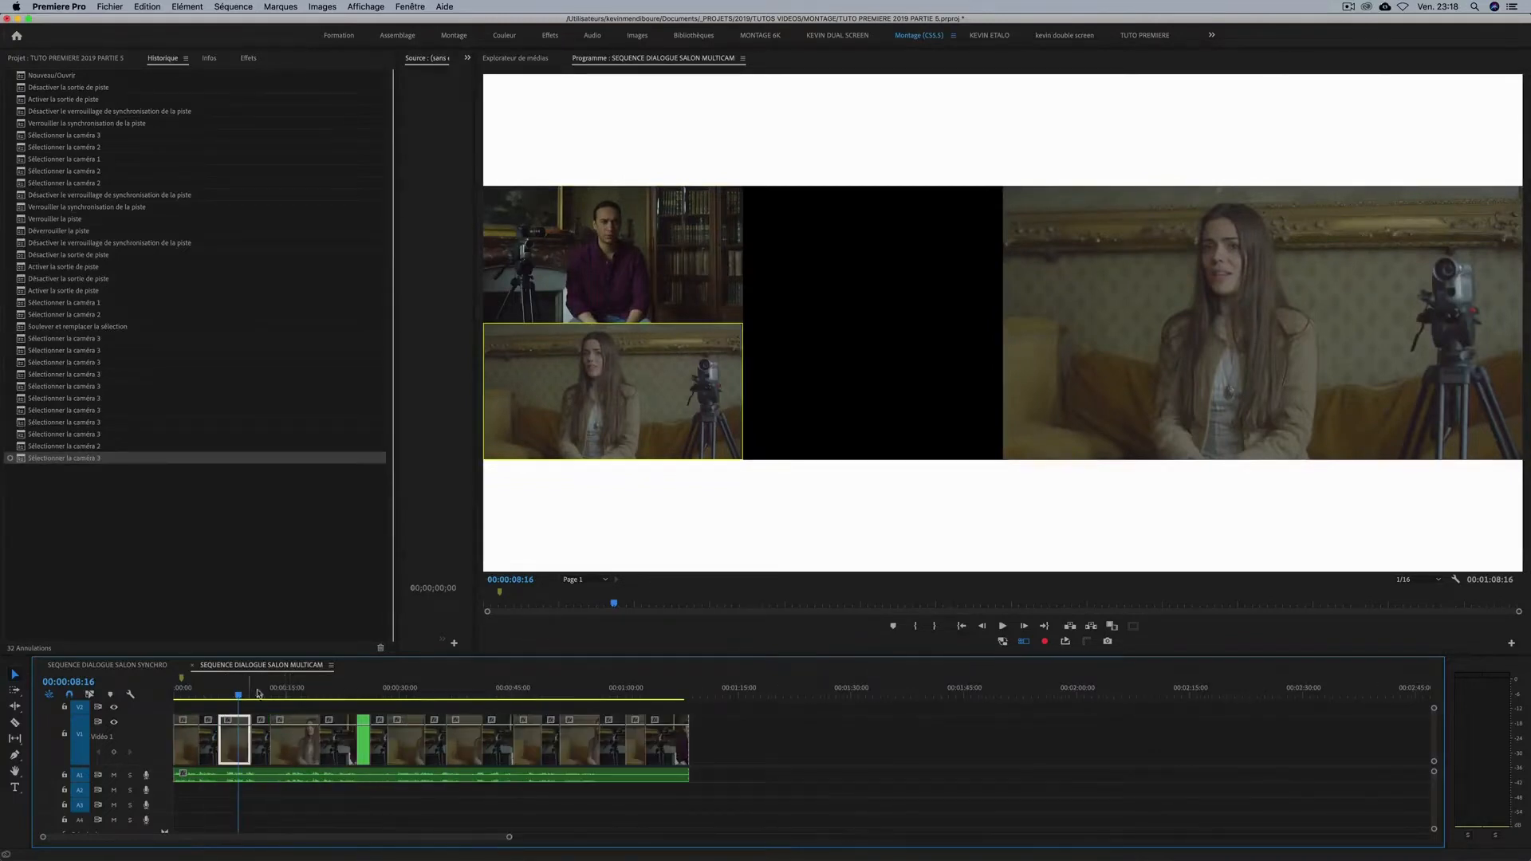
pyautogui.click(297, 690)
pyautogui.press('=')
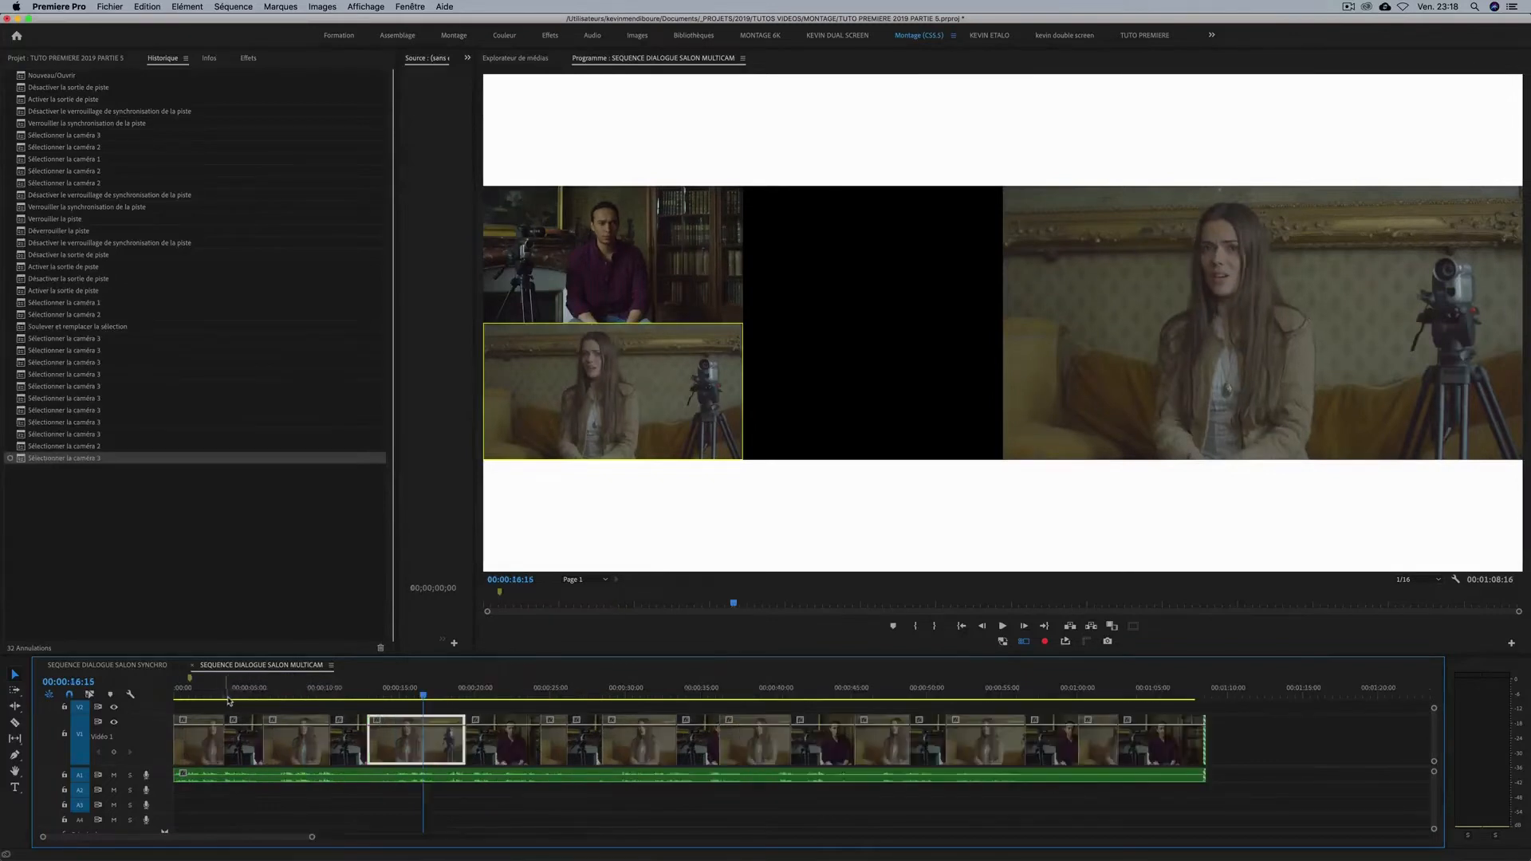
pyautogui.click(339, 693)
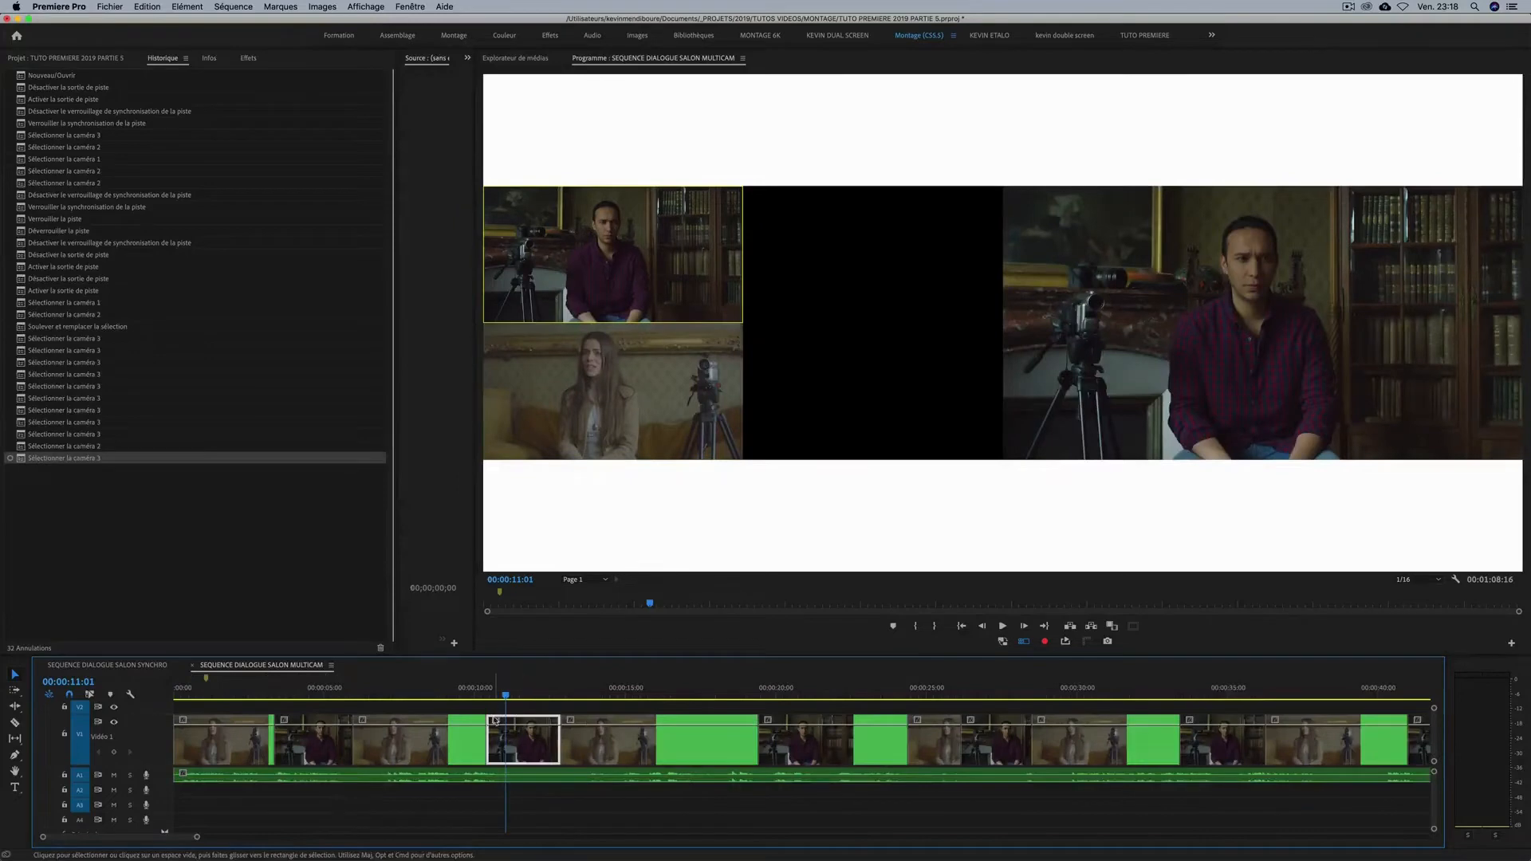
pyautogui.moveTo(492, 720); pyautogui.dragTo(514, 720)
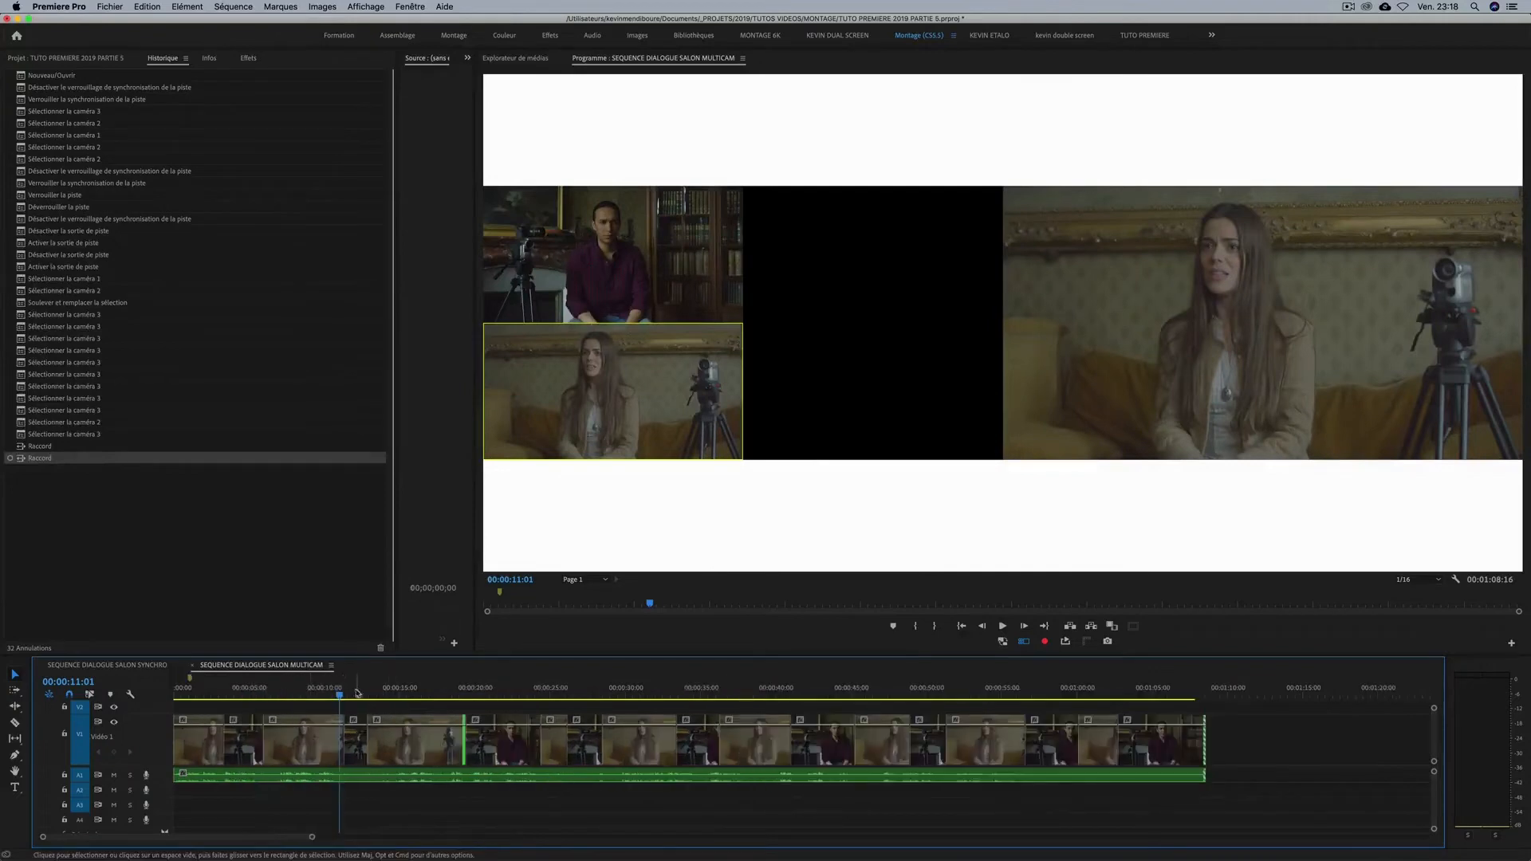
# Switch the segment at 00:00:12:03 to the woman's camera angle in the multi-camera view.
pyautogui.click(357, 688)
pyautogui.press('=')
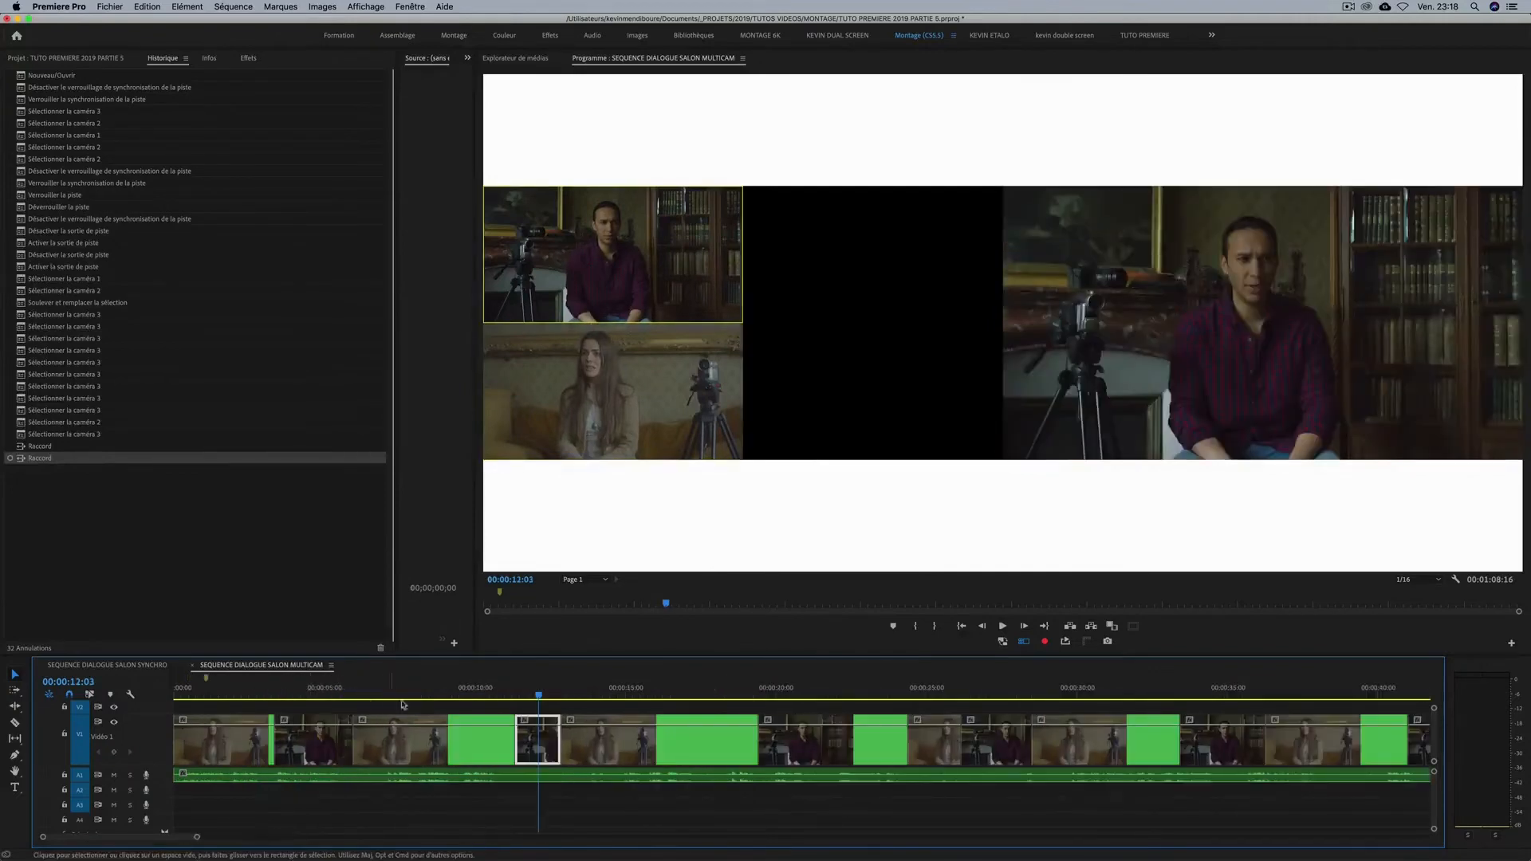
pyautogui.click(617, 396)
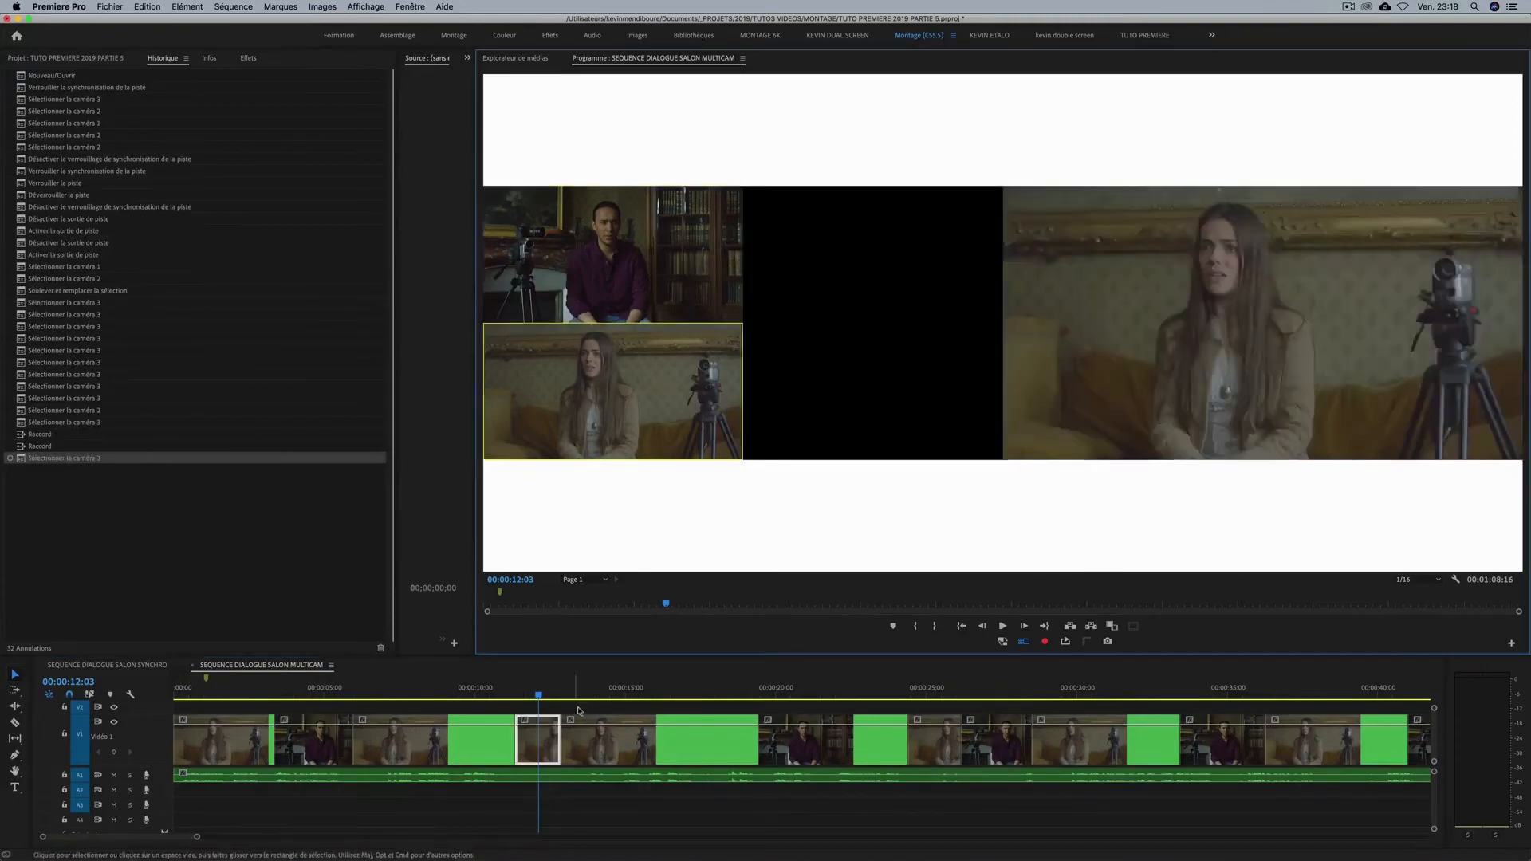
pyautogui.press('-')
pyautogui.press('-')
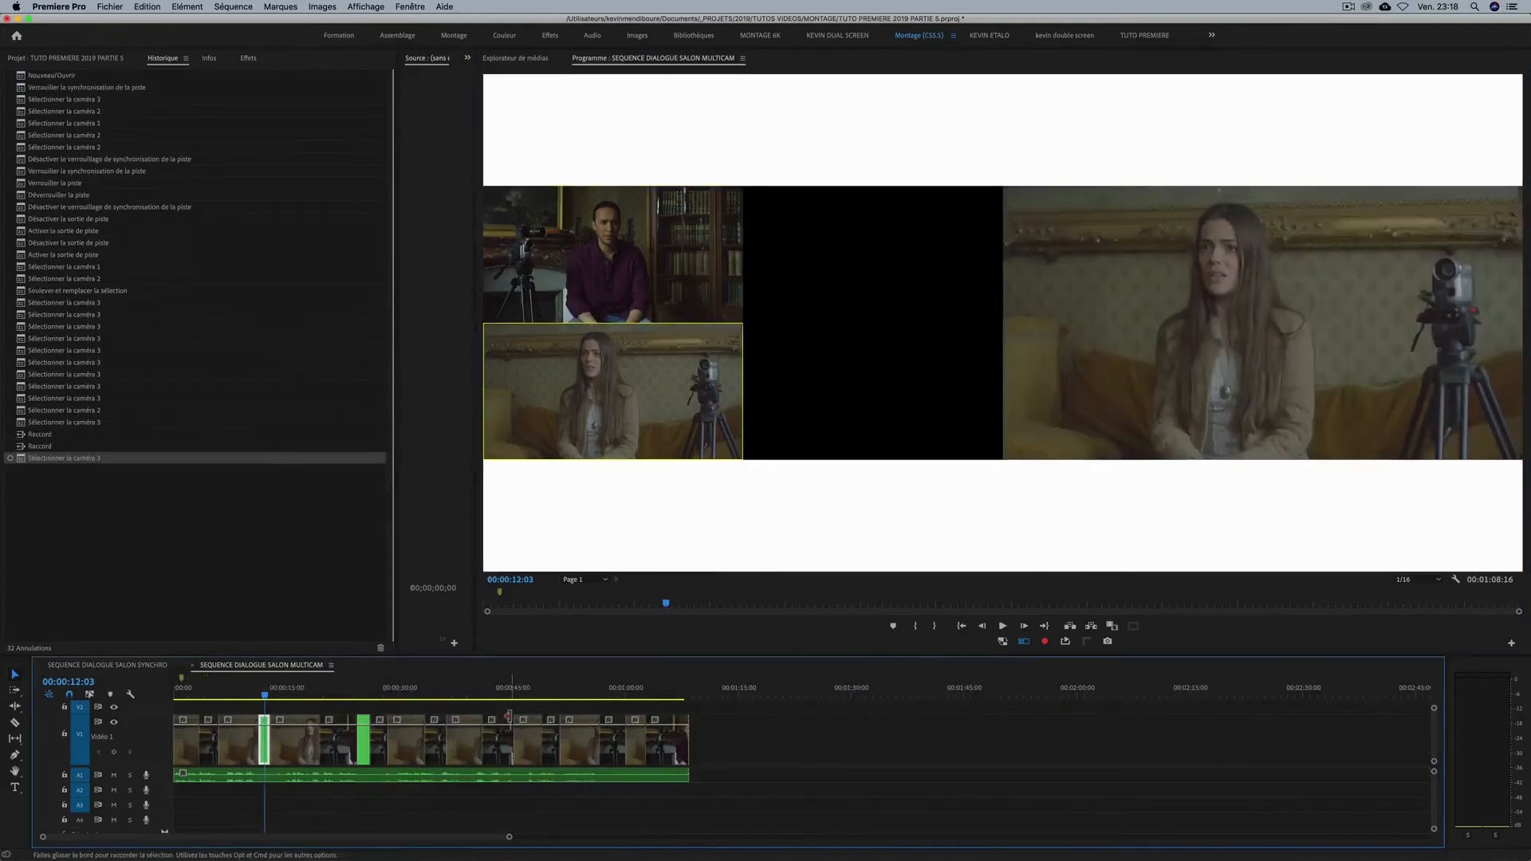